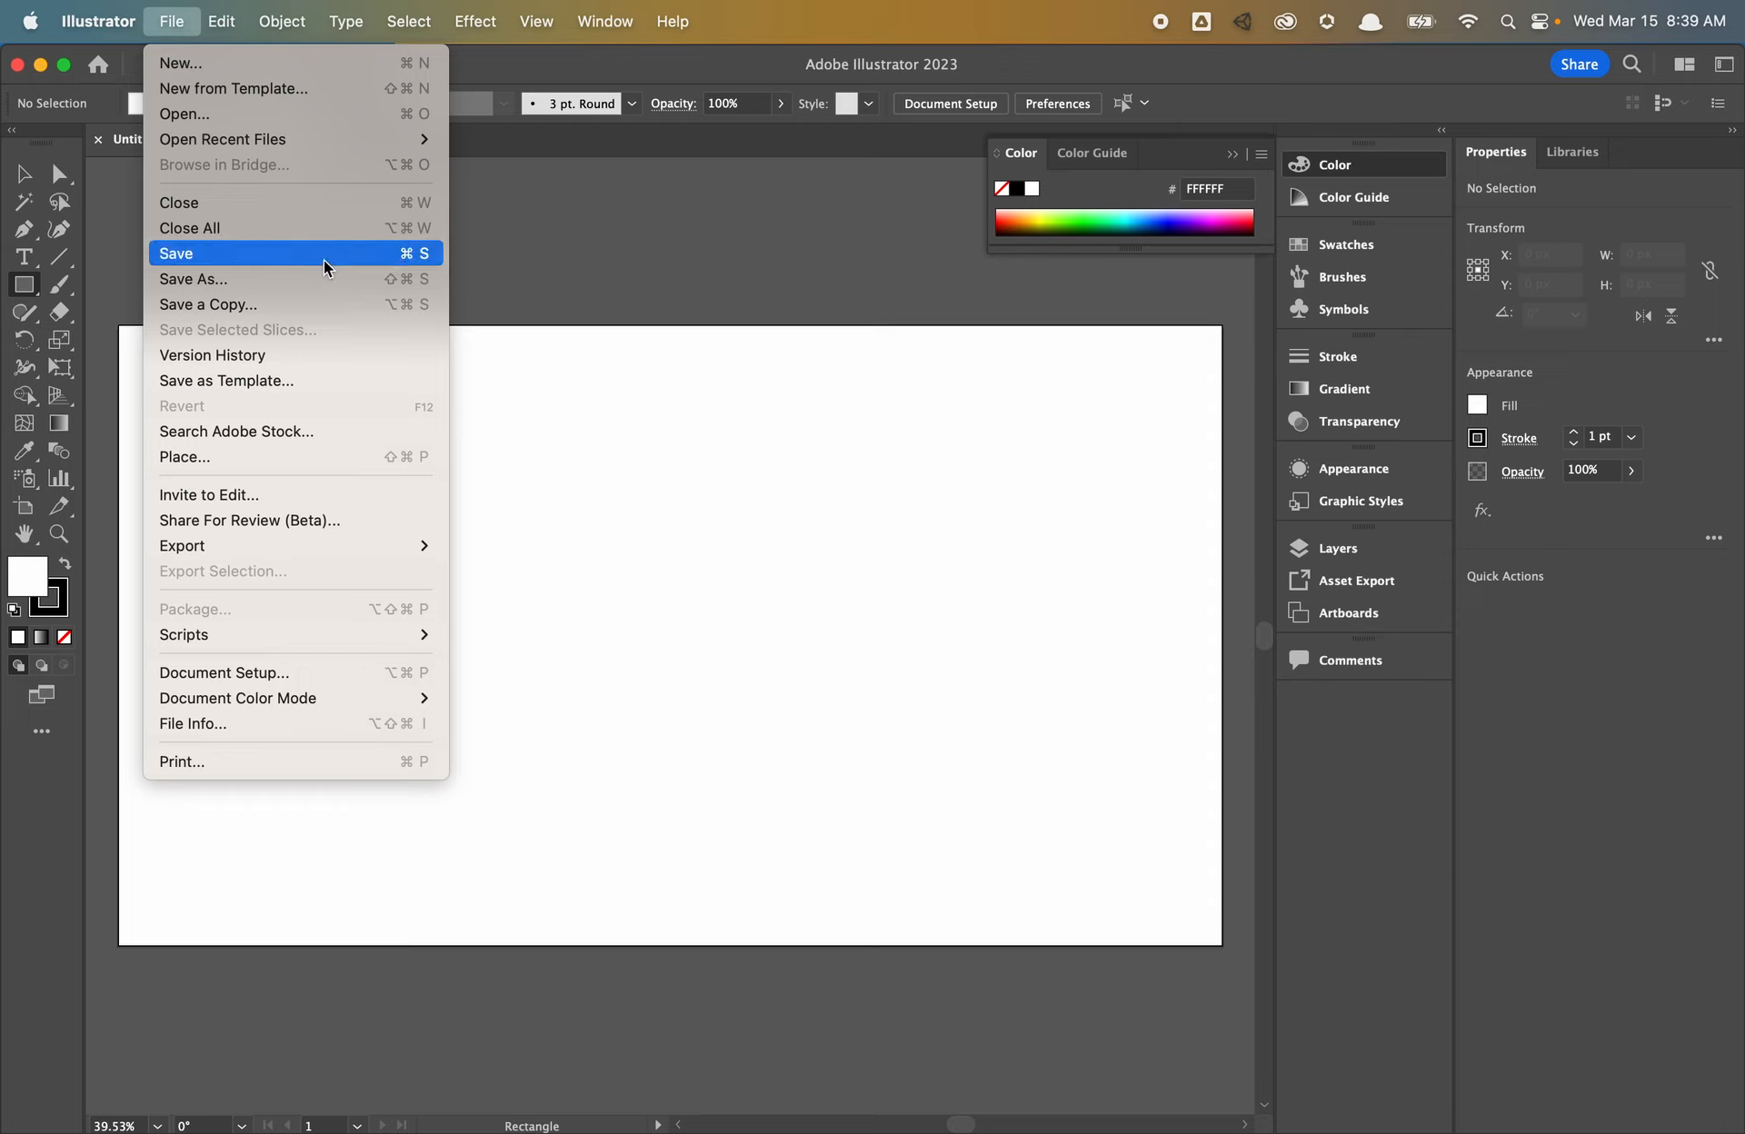
# - Save the blank document and drag out a circle with the Ellipse tool
pyautogui.click(354, 258)
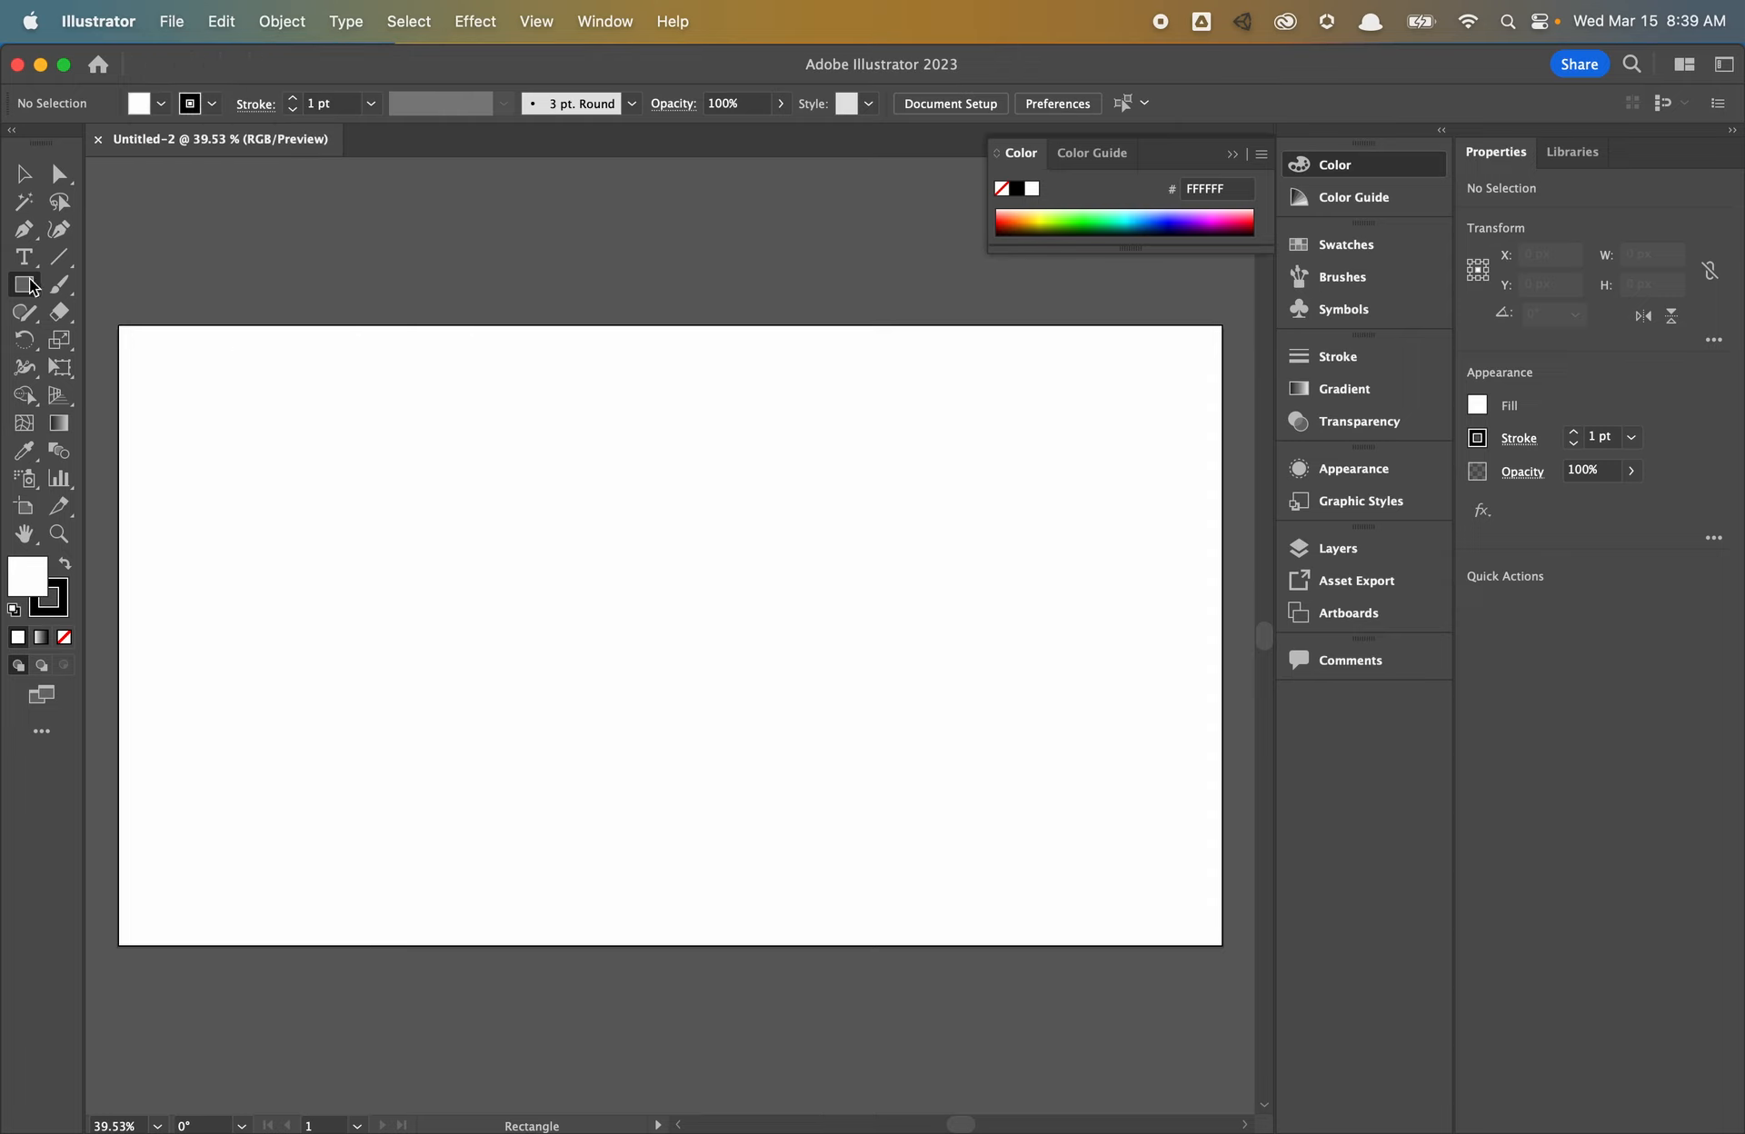
pyautogui.moveTo(27, 287); pyautogui.dragTo(142, 340)
pyautogui.moveTo(360, 403)
pyautogui.mouseDown()
pyautogui.moveTo(842, 712)
pyautogui.moveTo(823, 668)
pyautogui.mouseUp()
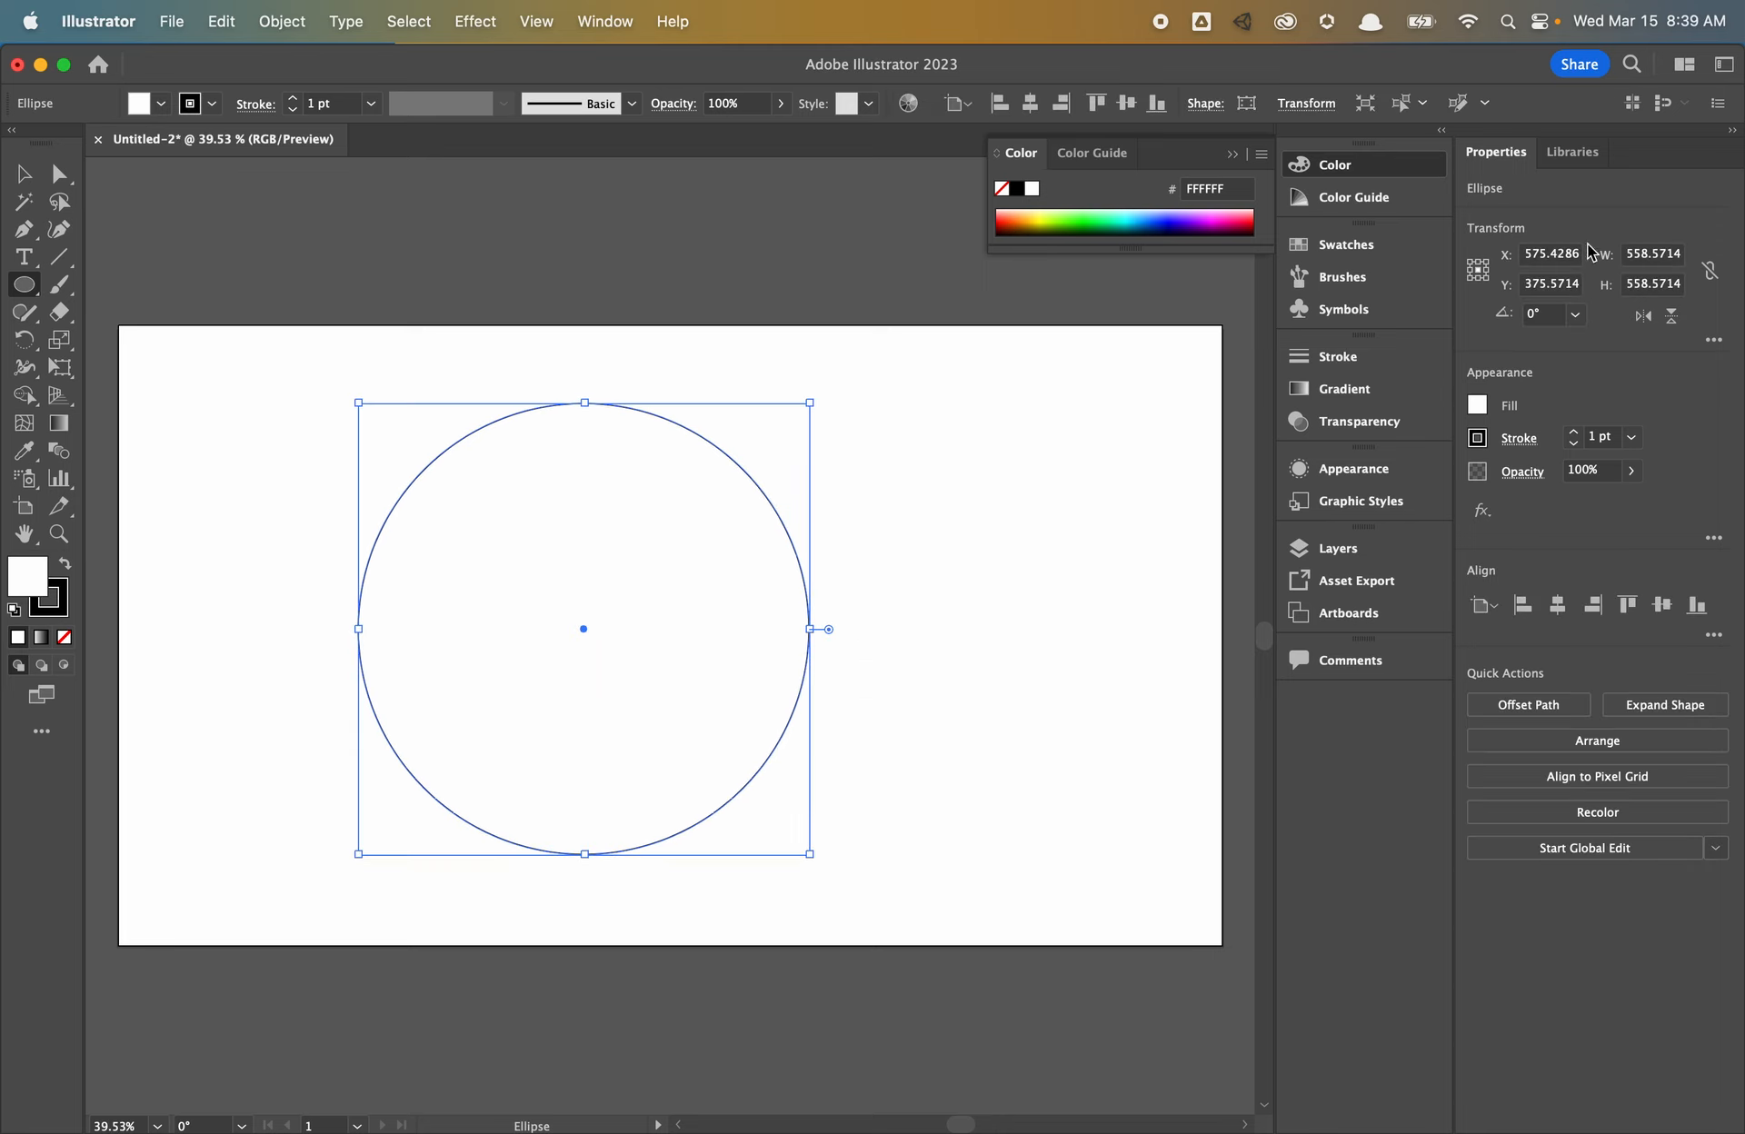
# - Set the circle's width and height to 700 px with proportions unlinked
pyautogui.click(1651, 254)
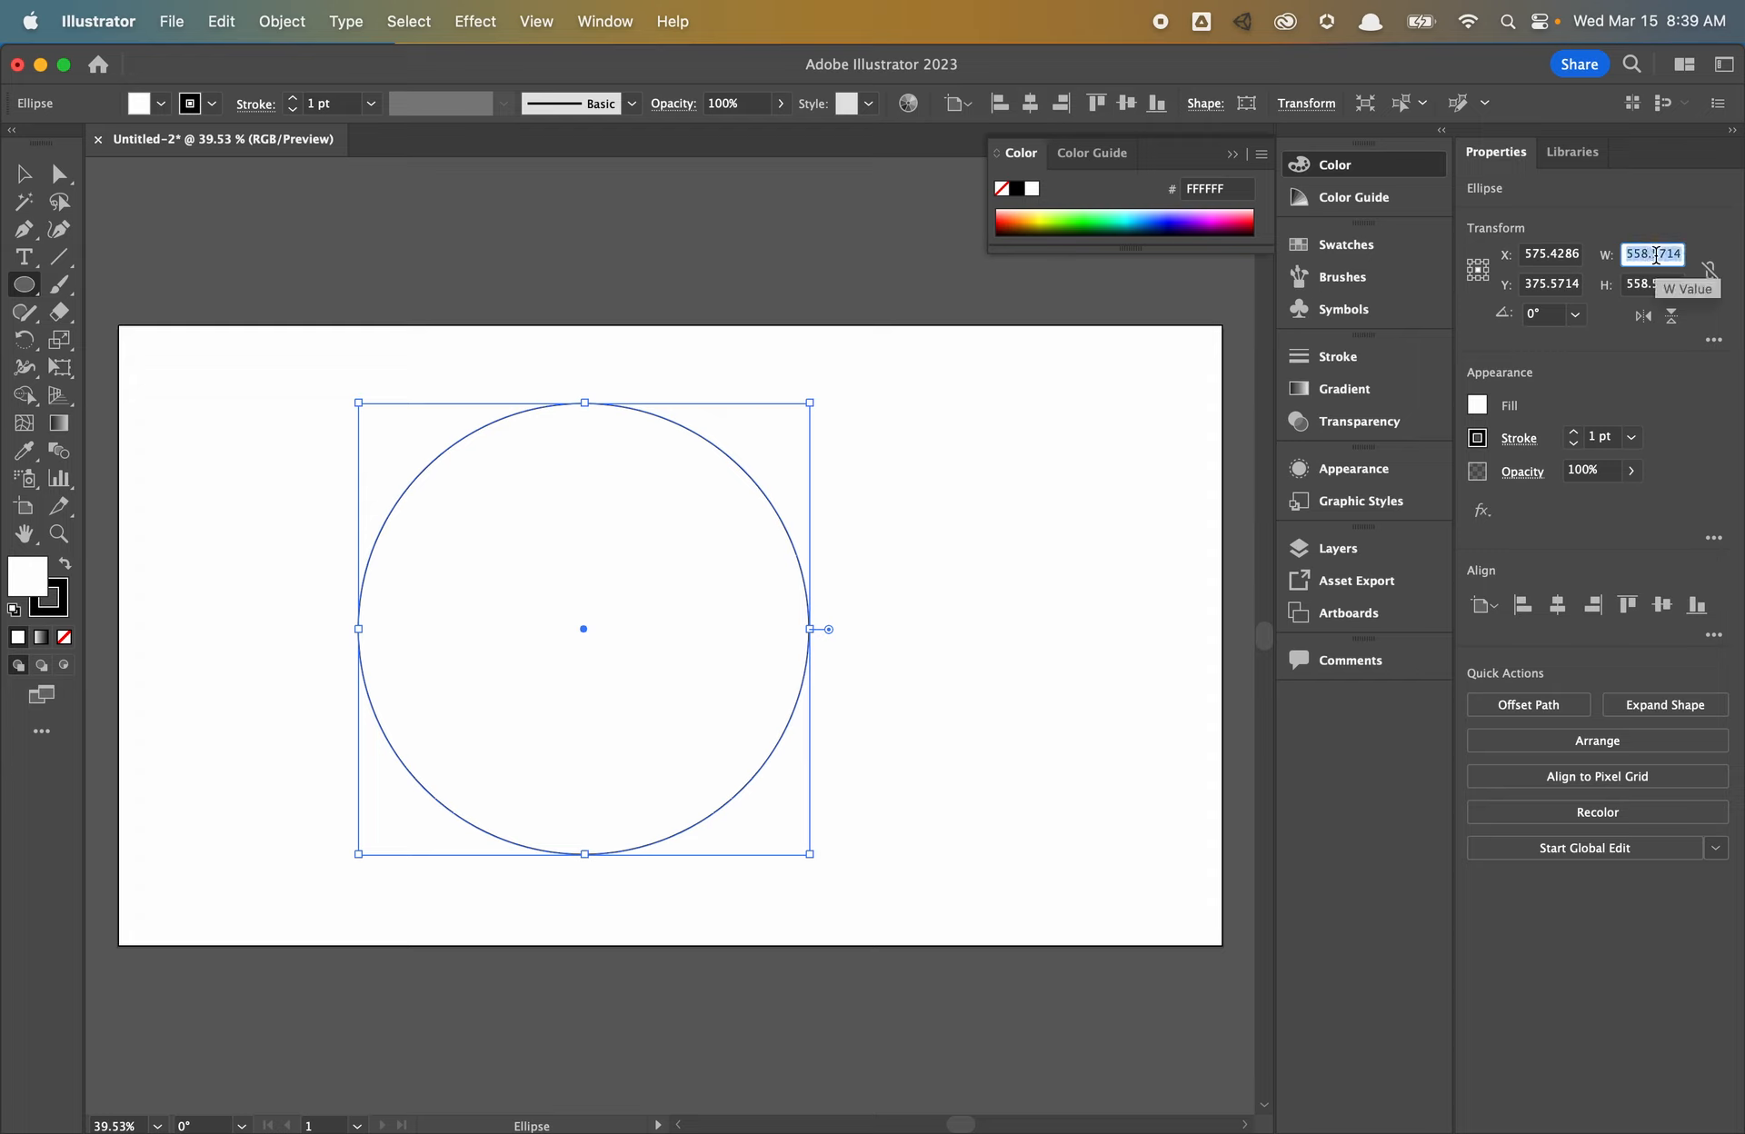
pyautogui.write('700')
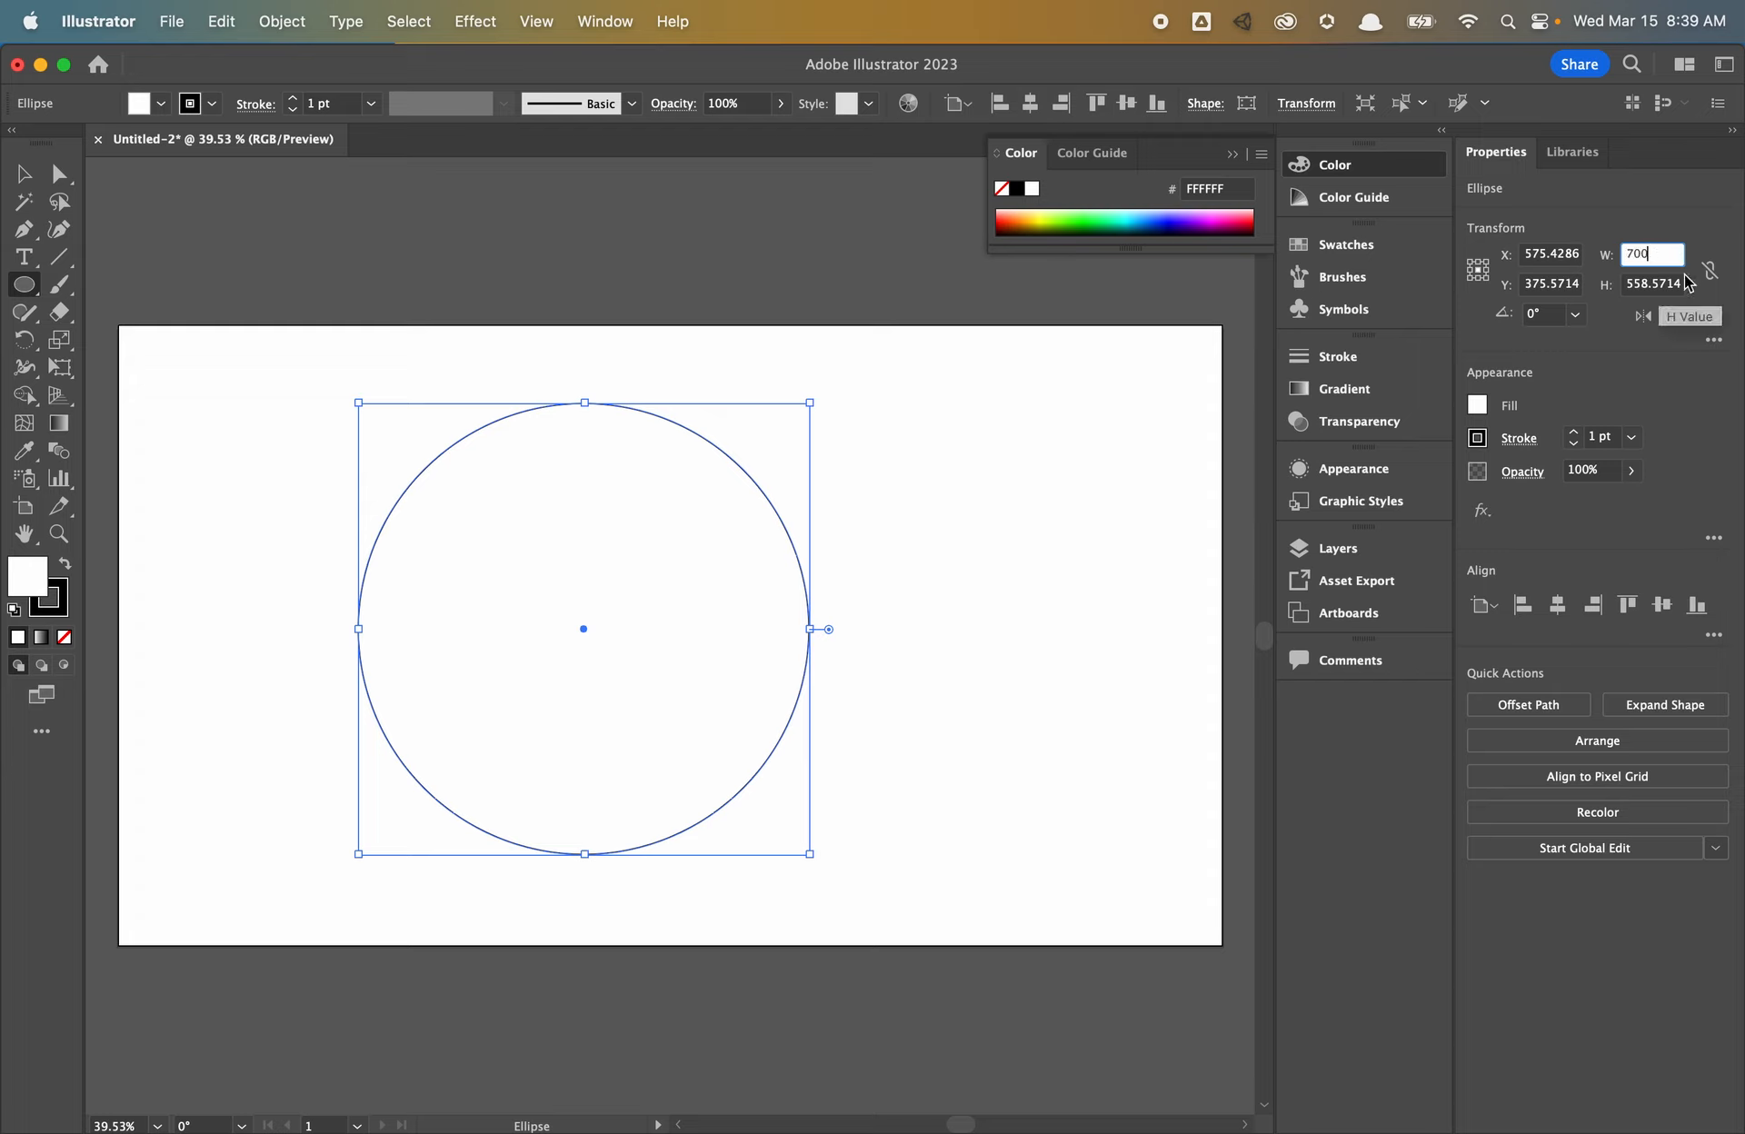
pyautogui.press('Return')
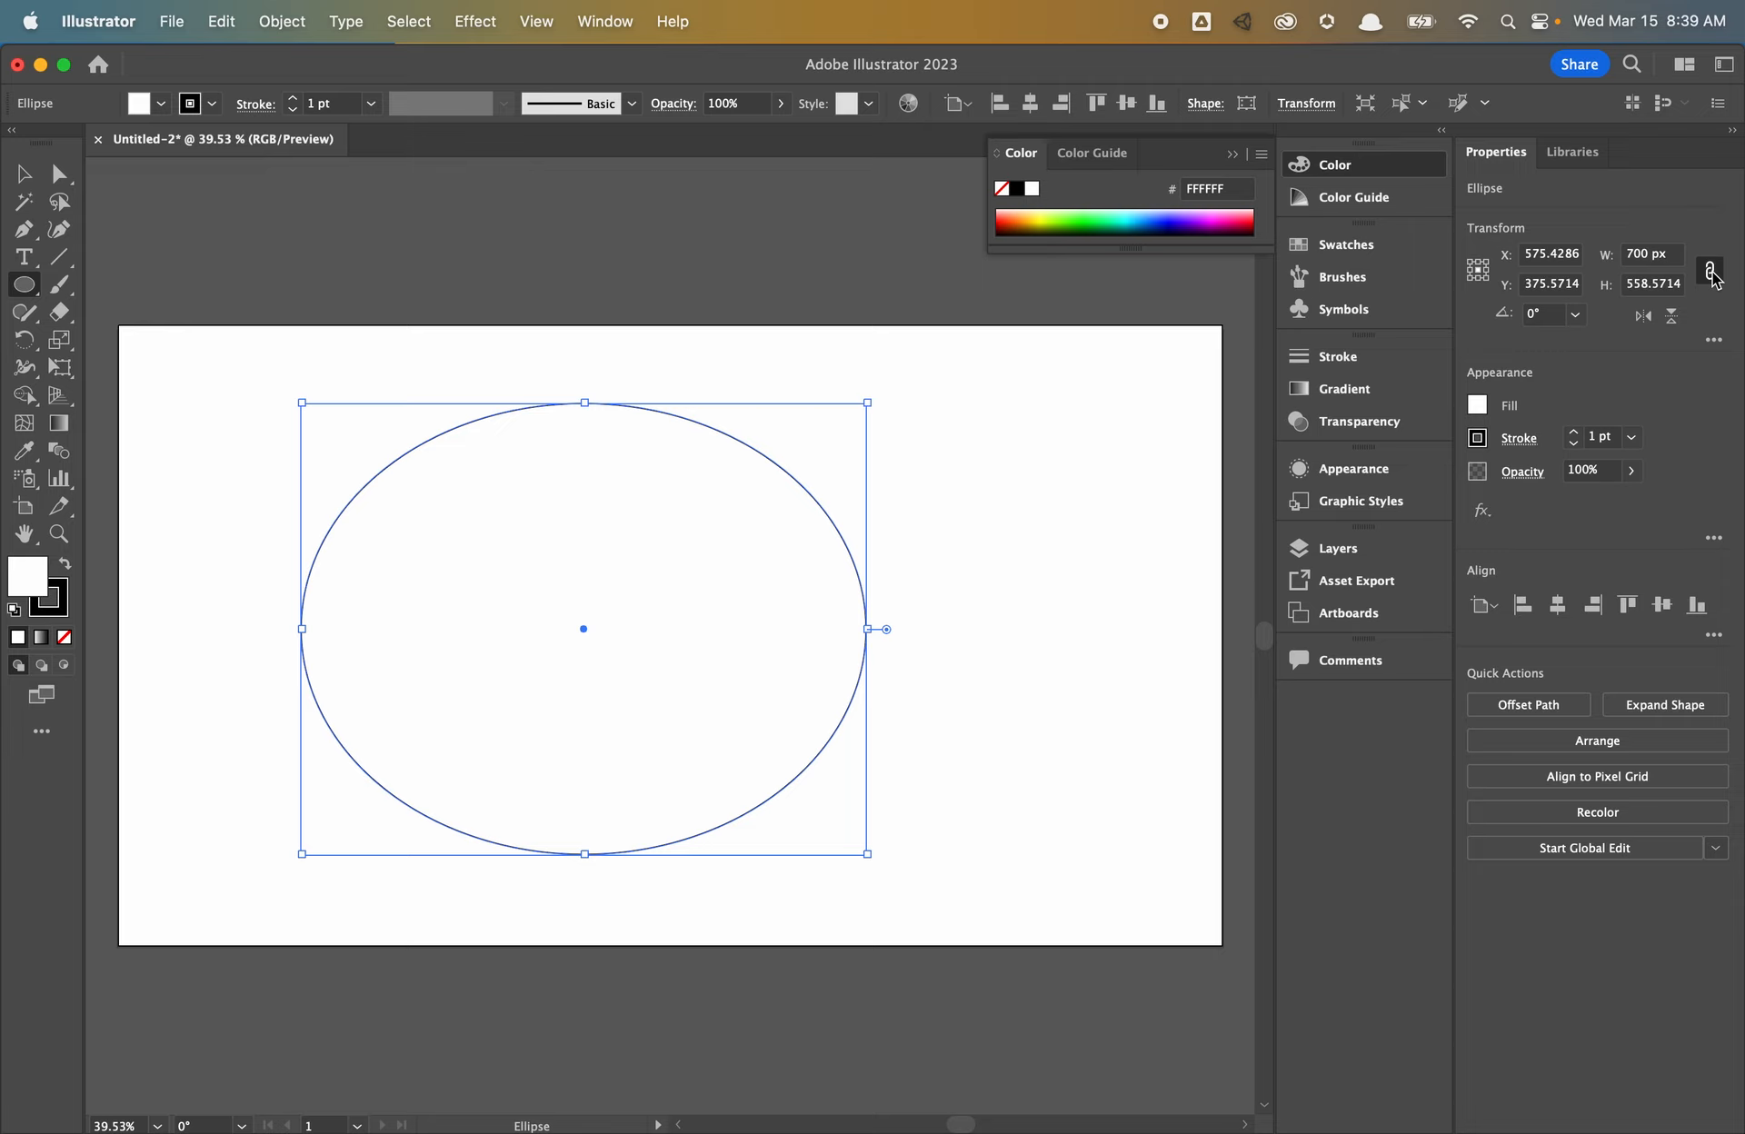
pyautogui.click(1675, 285)
pyautogui.write('700')
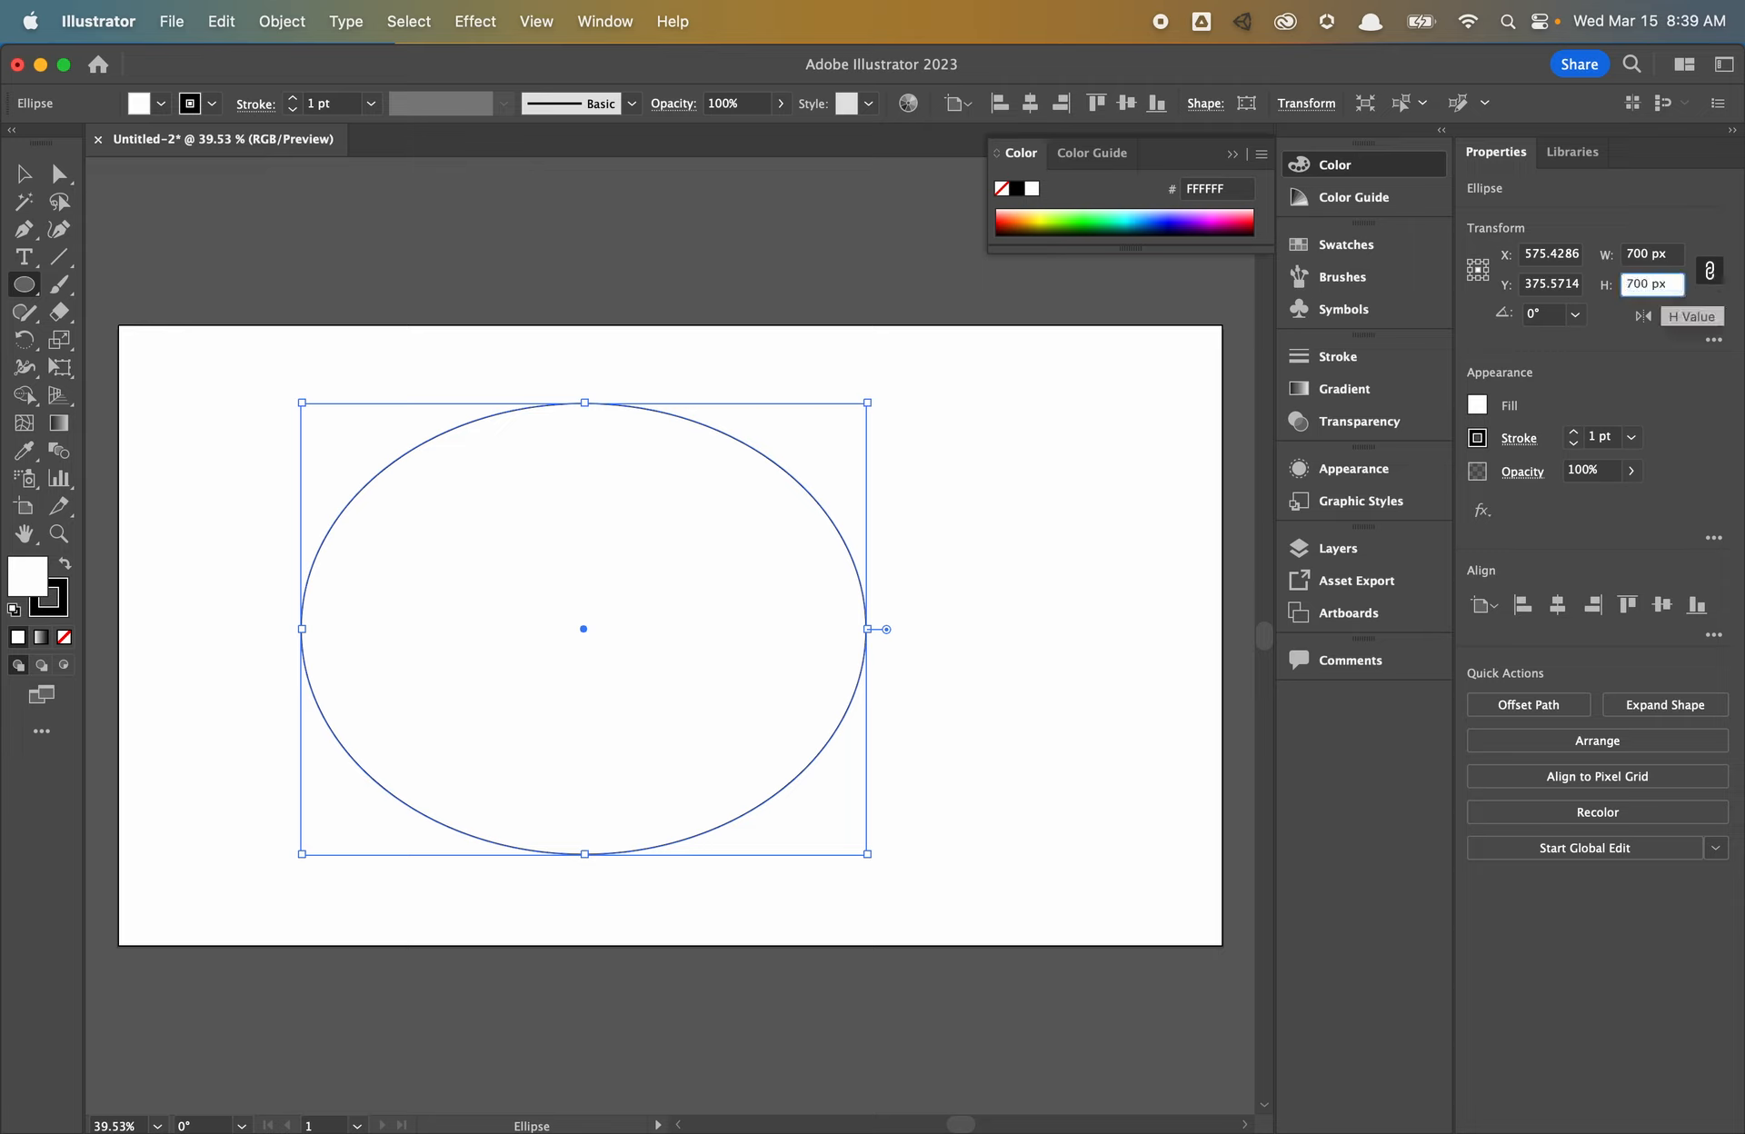
pyautogui.press('Return')
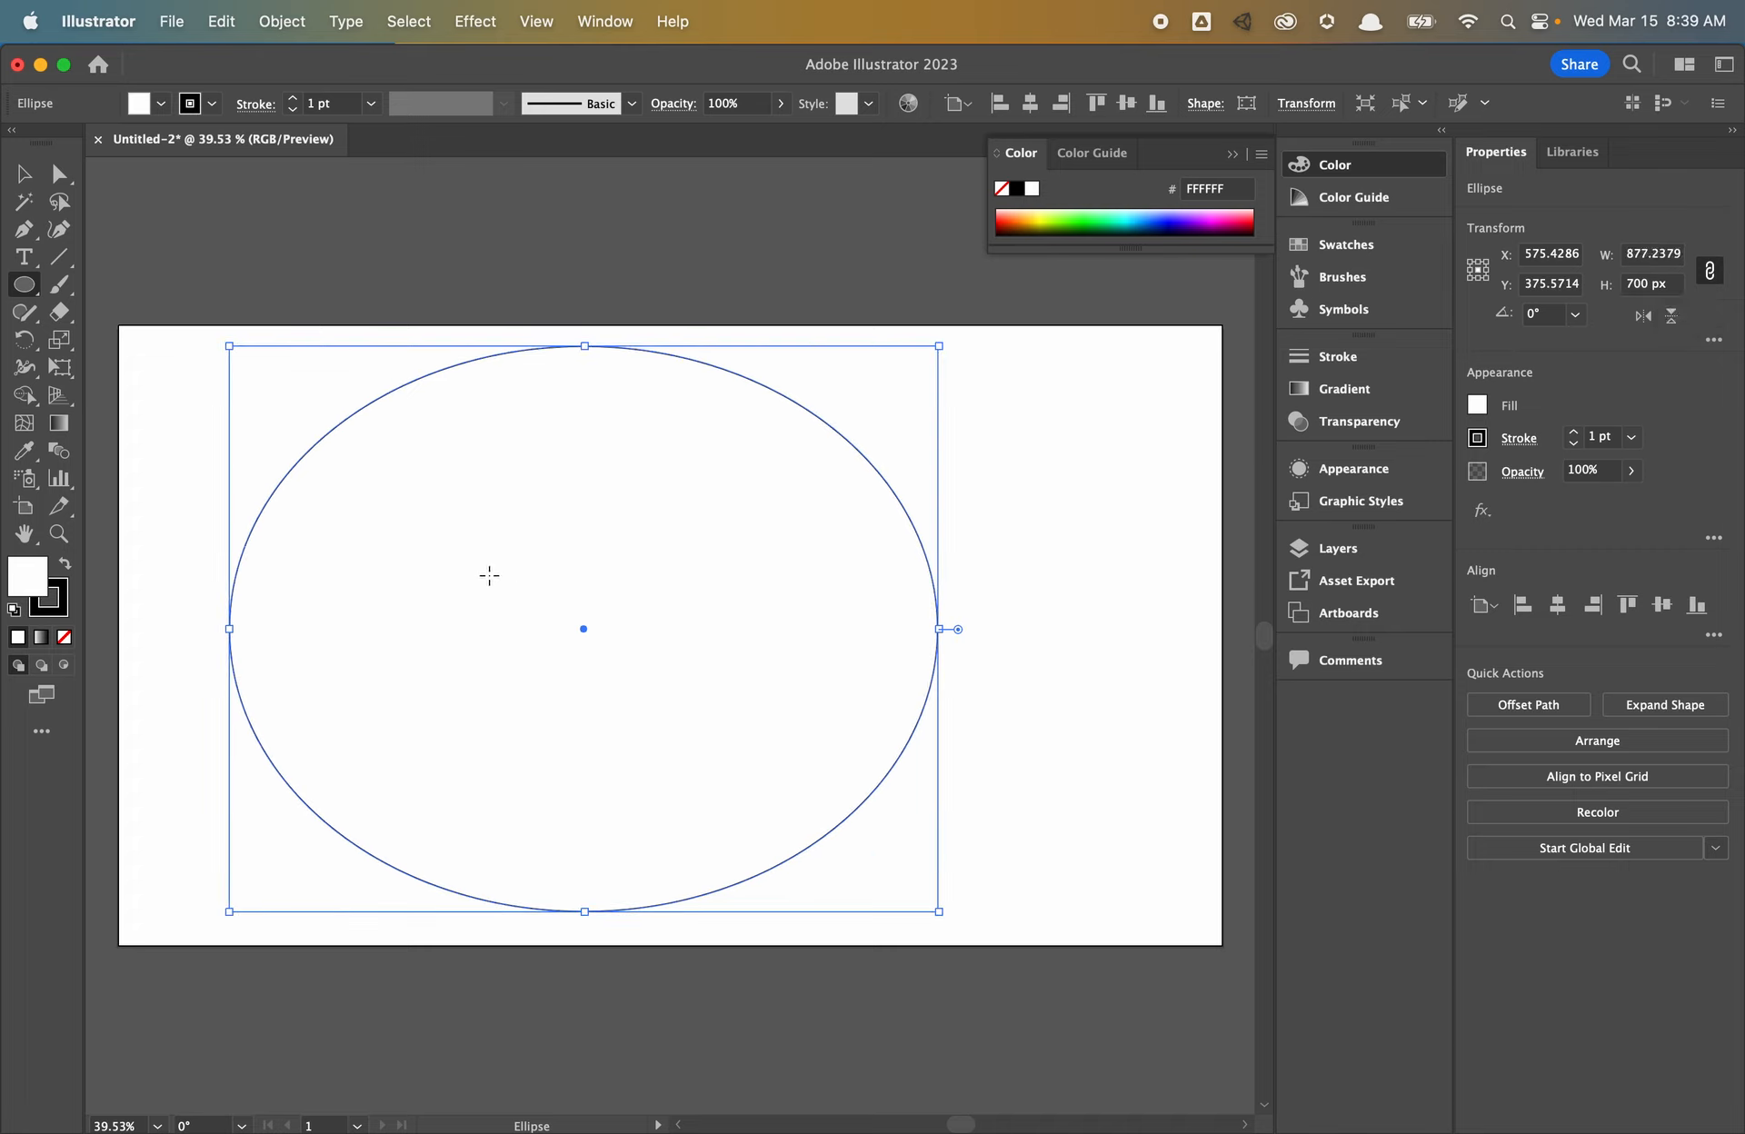
pyautogui.click(1712, 270)
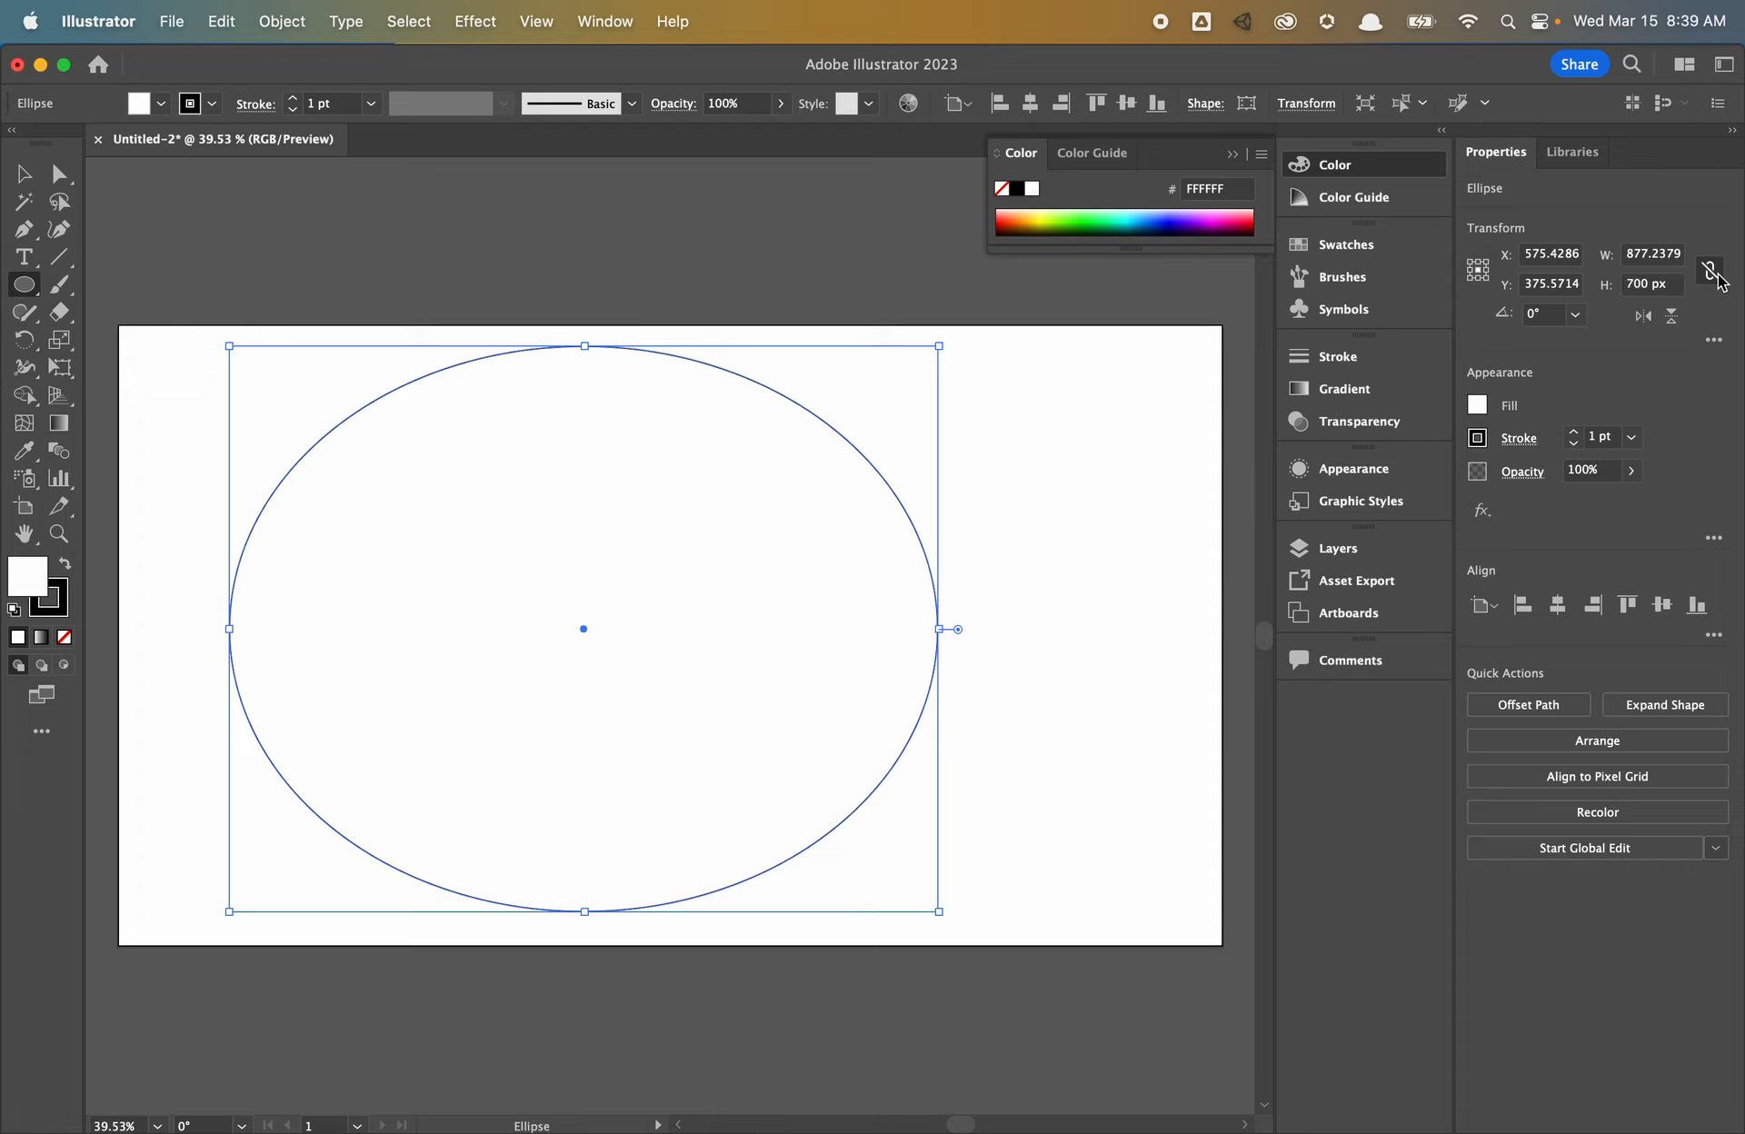
pyautogui.click(1648, 253)
pyautogui.write('700')
pyautogui.press('Return')
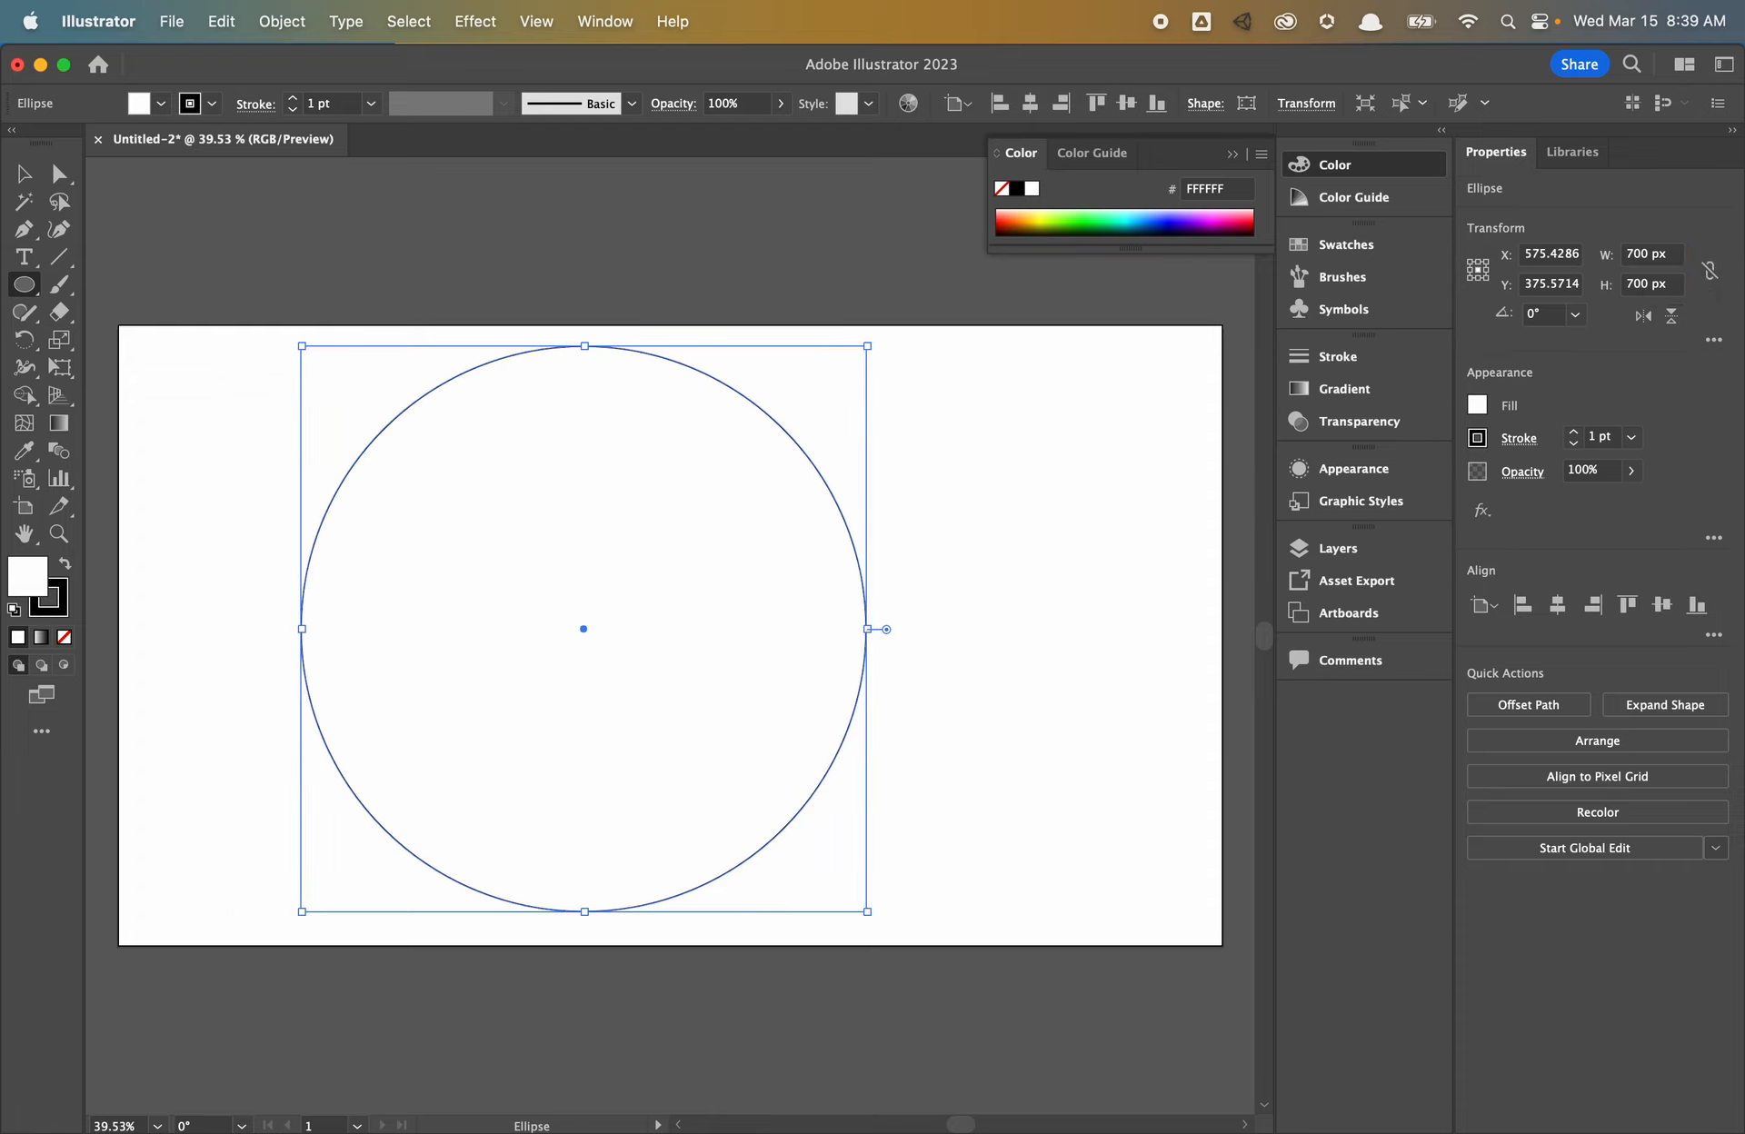
# - Make the circle black by swapping fill and stroke, and centre it on the artboard
pyautogui.click(69, 566)
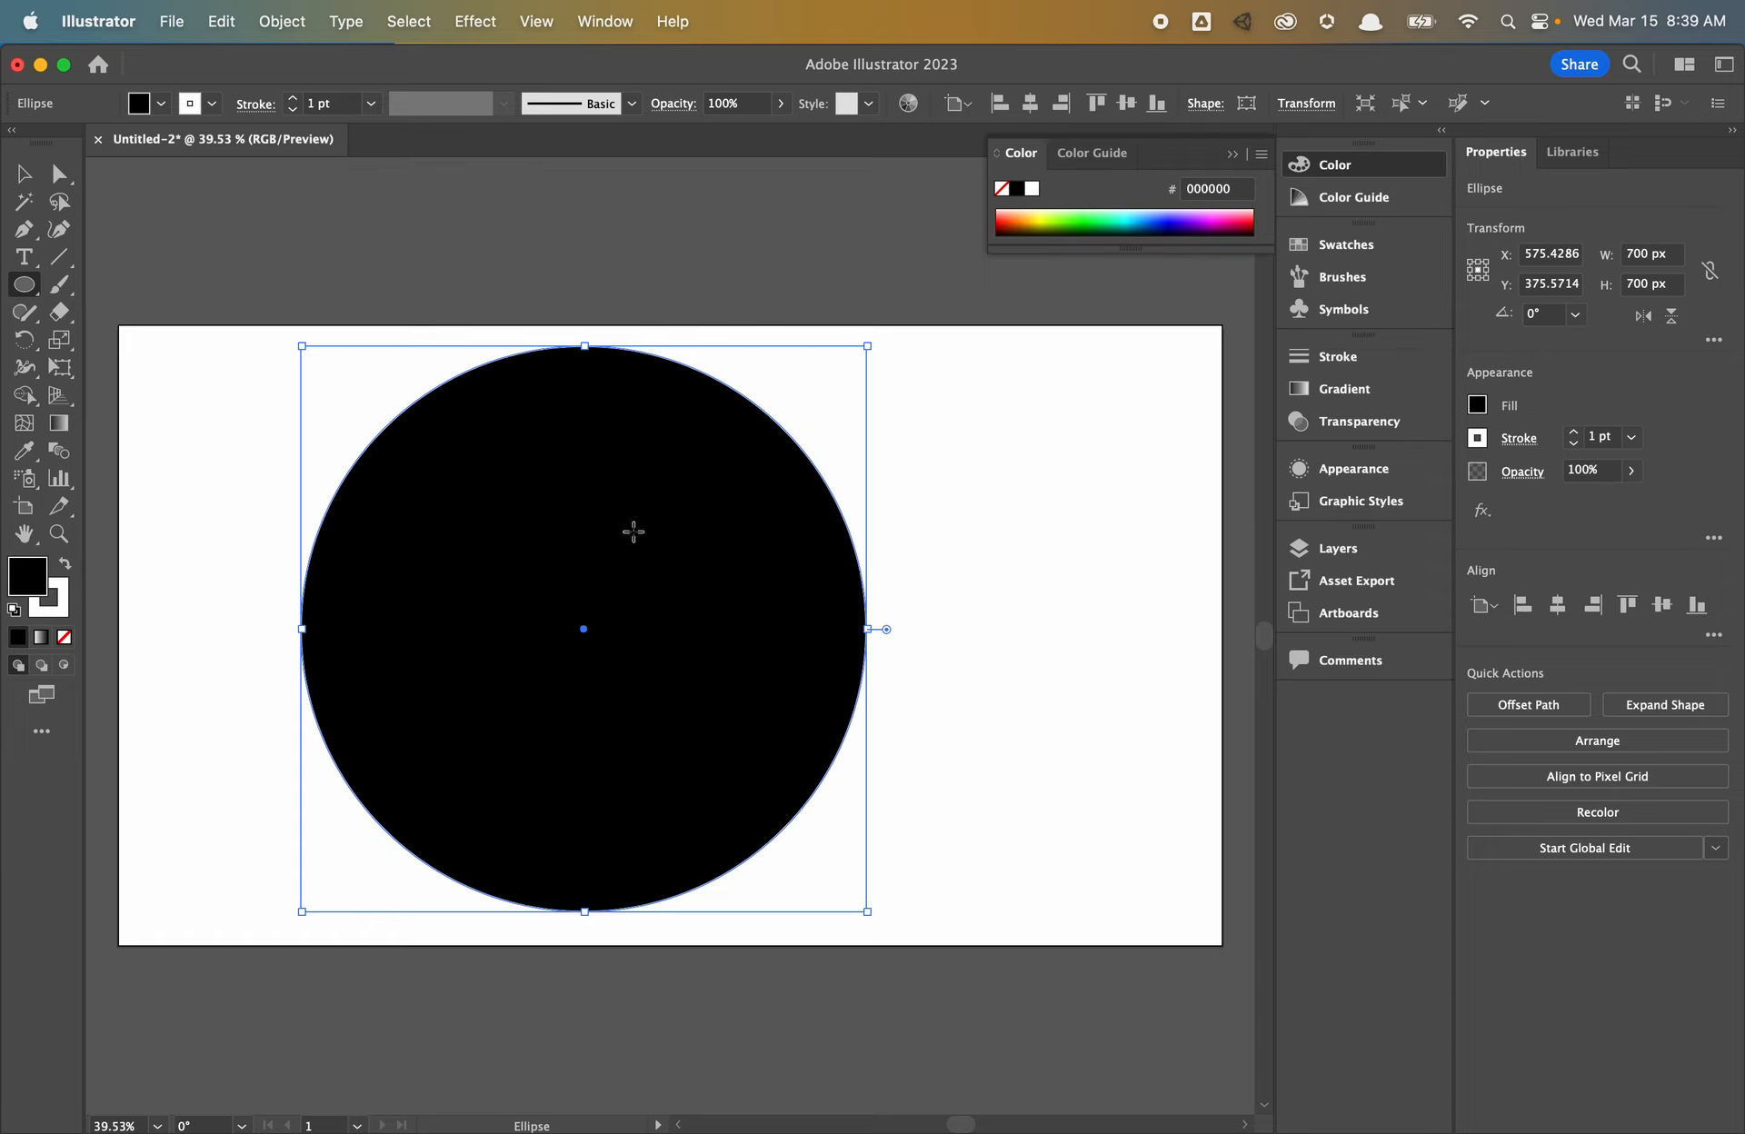
pyautogui.click(33, 288)
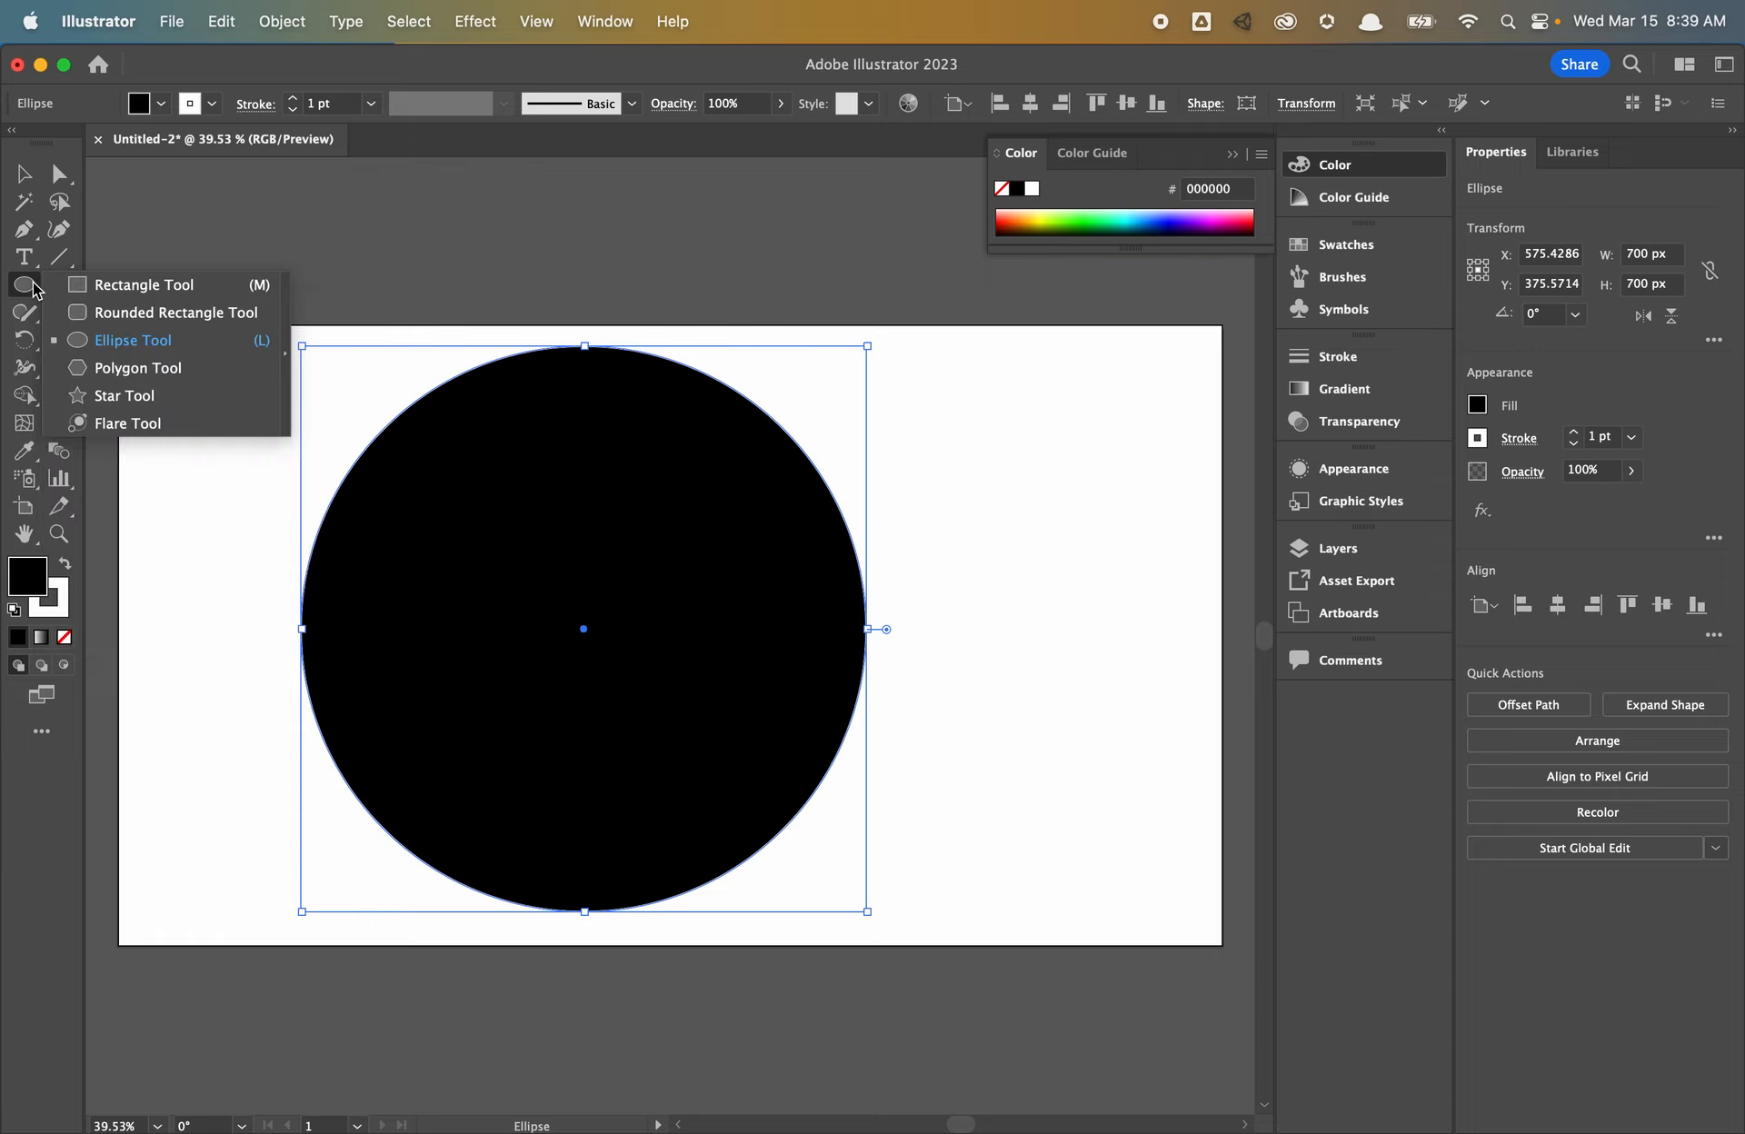
pyautogui.click(27, 287)
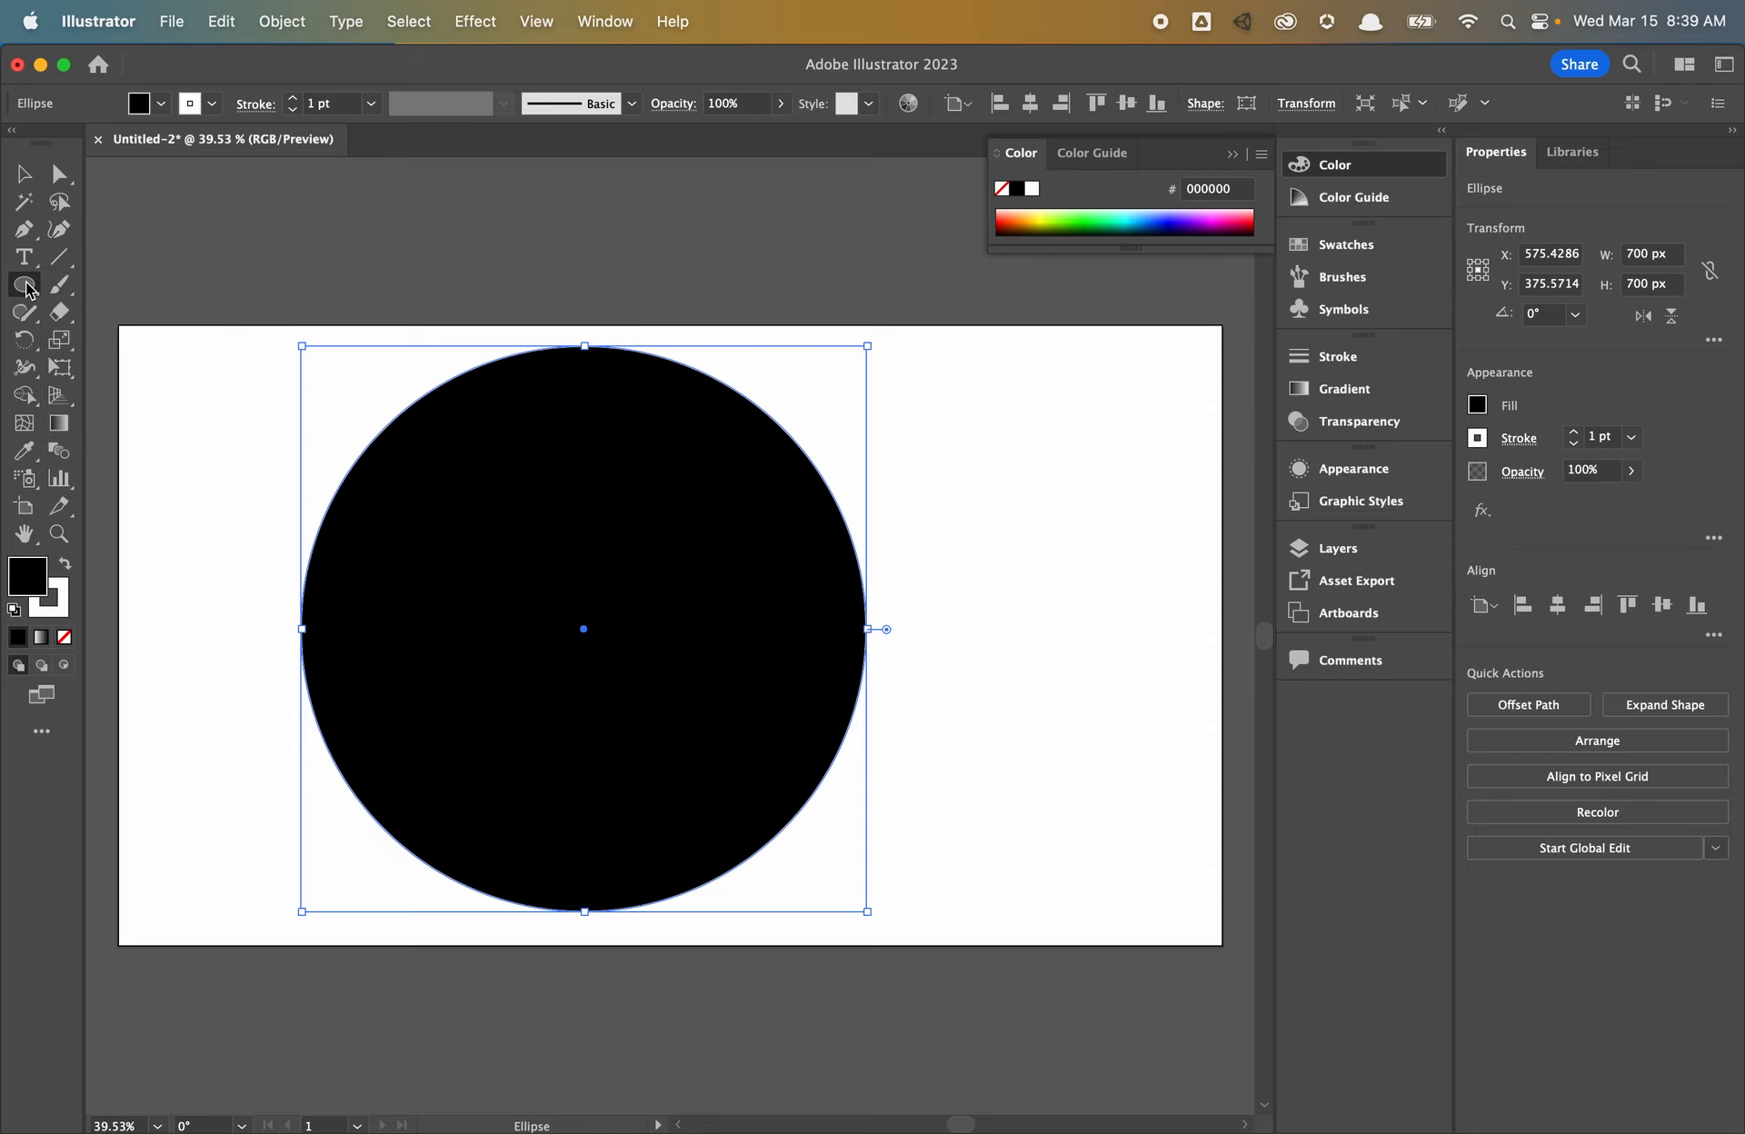
pyautogui.click(1557, 604)
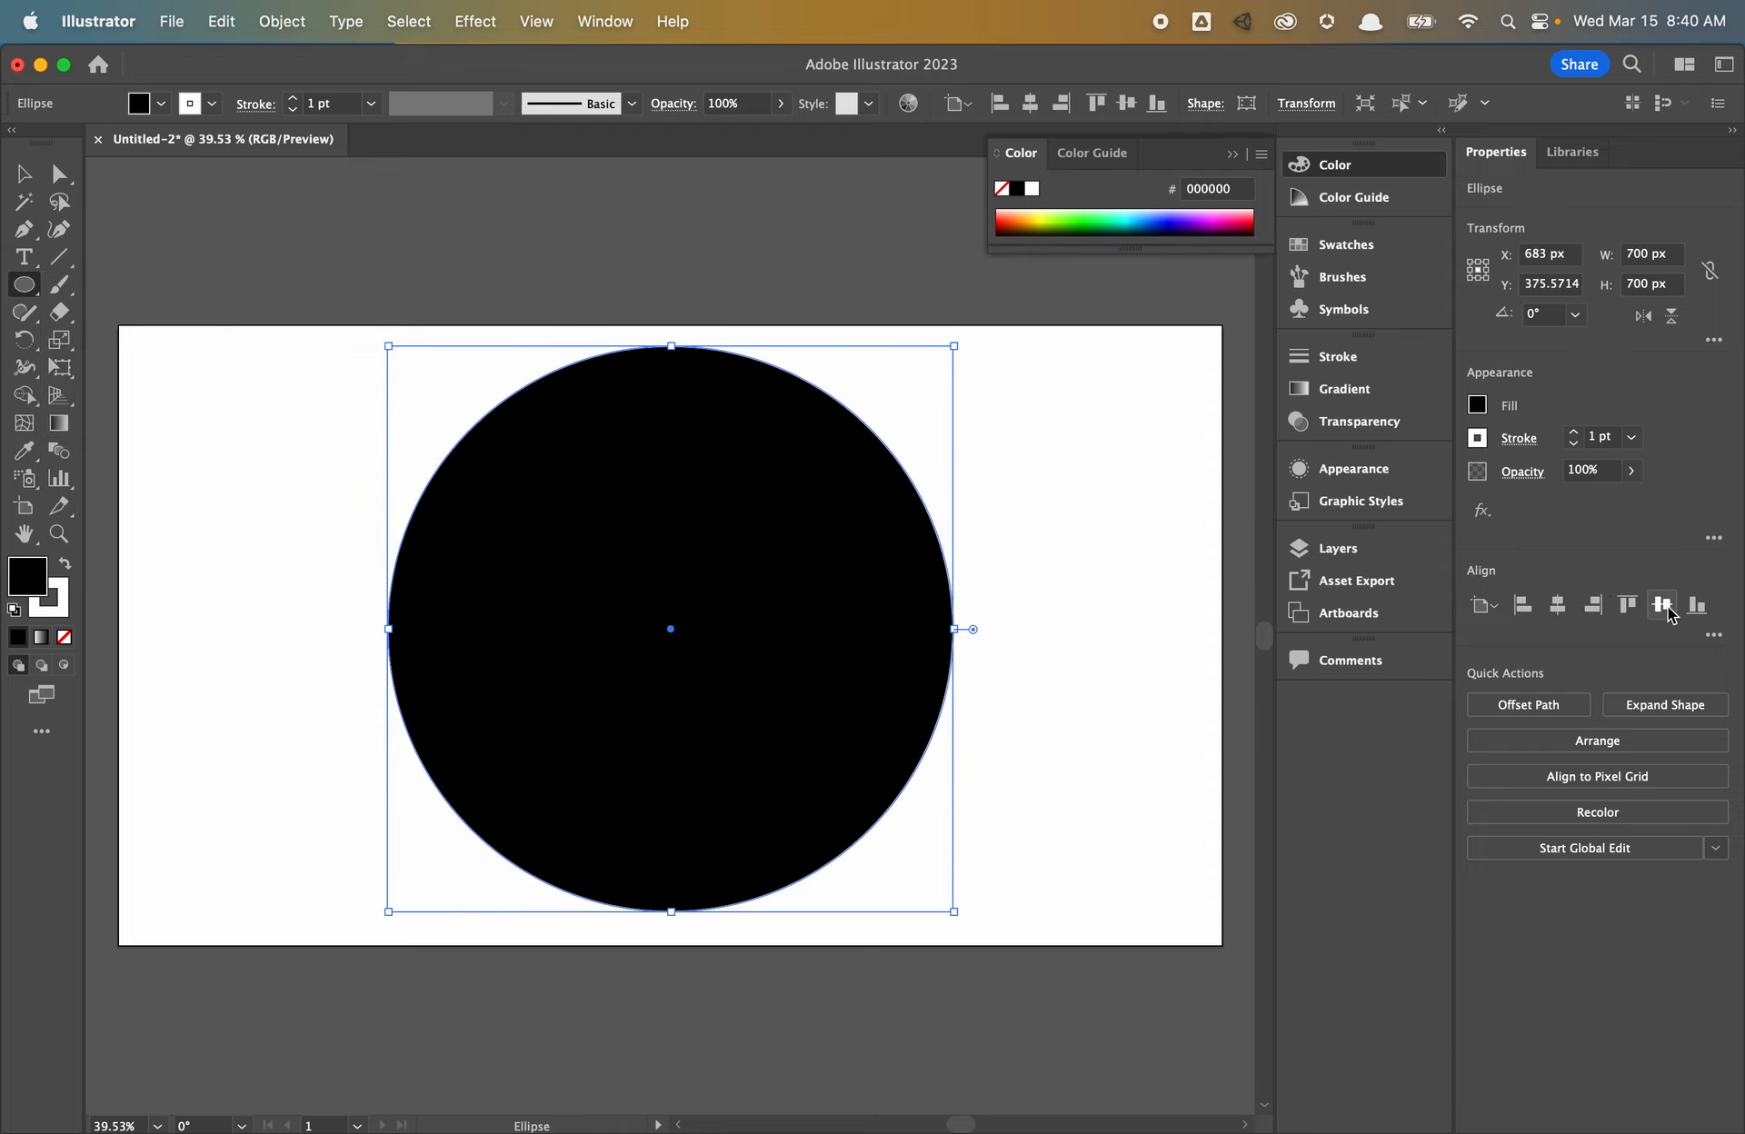
pyautogui.click(1662, 604)
# - Add a 600 px circle at an exact size and centre it on the artboard
pyautogui.click(25, 284)
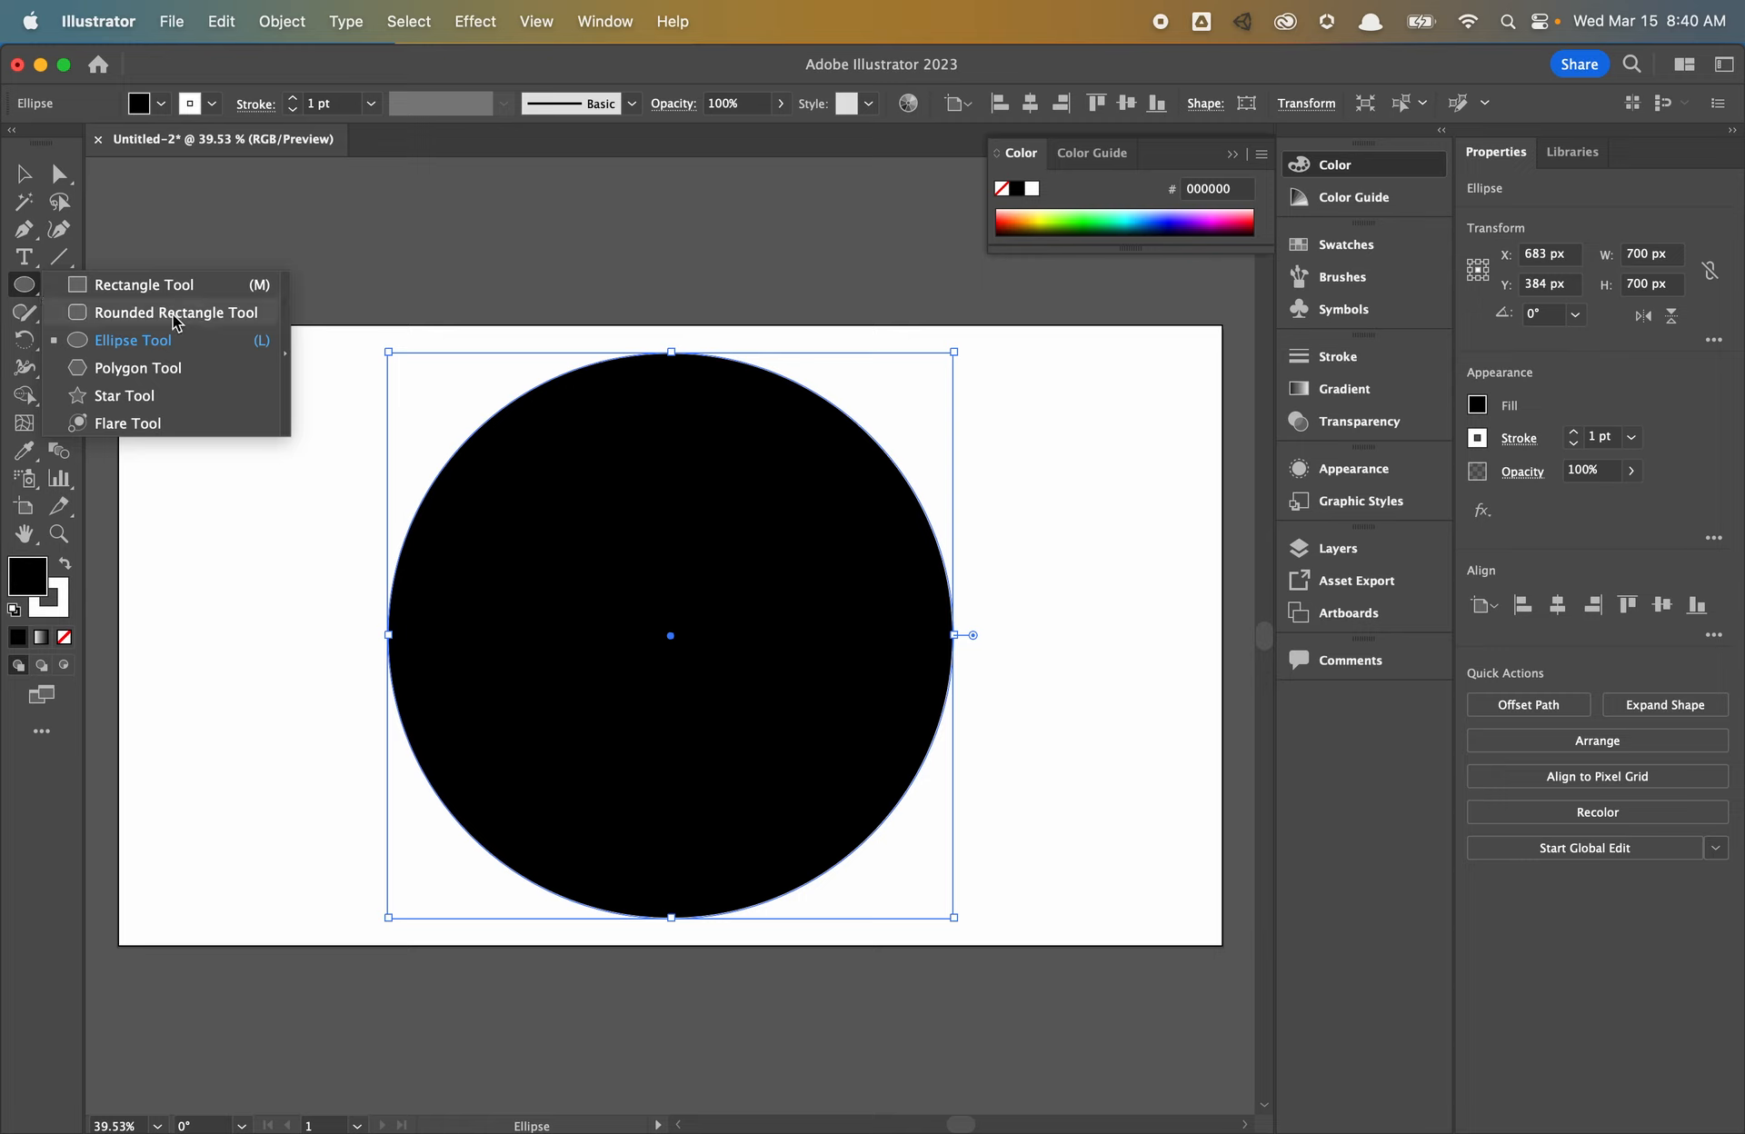
pyautogui.click(143, 345)
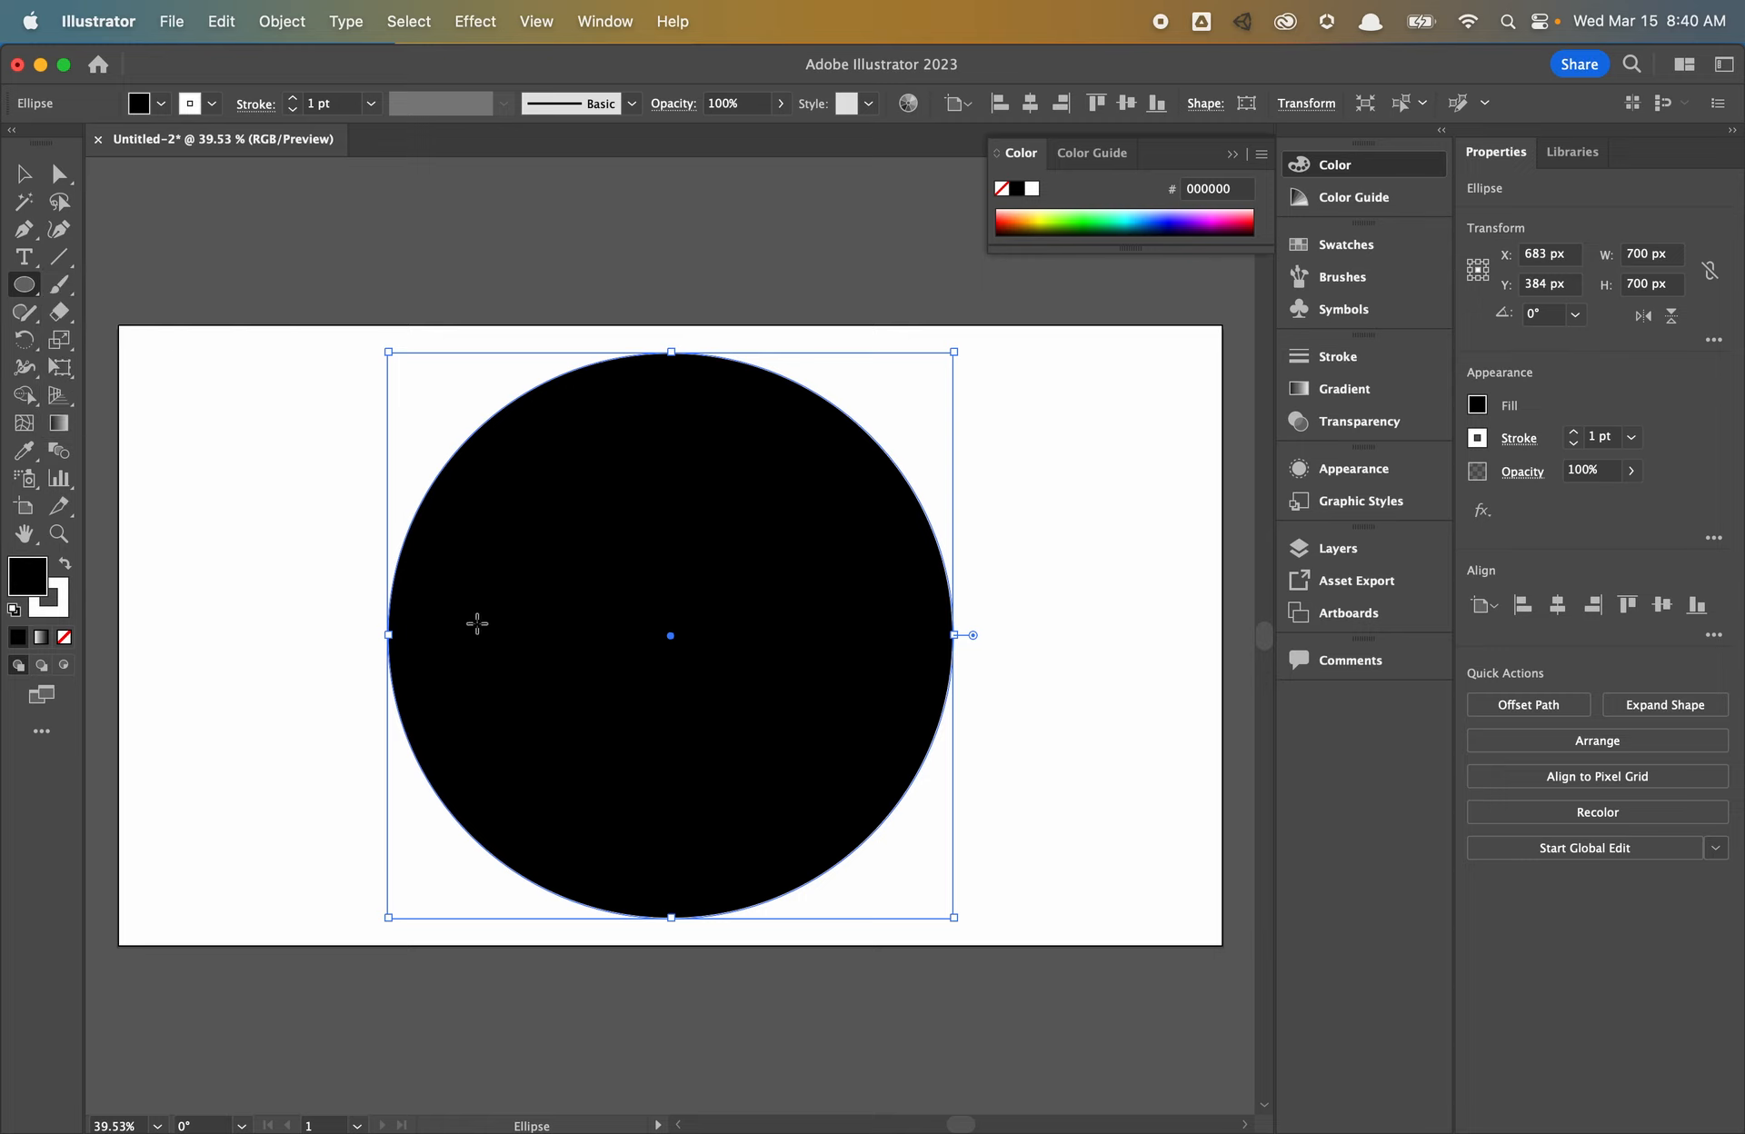
pyautogui.click(277, 563)
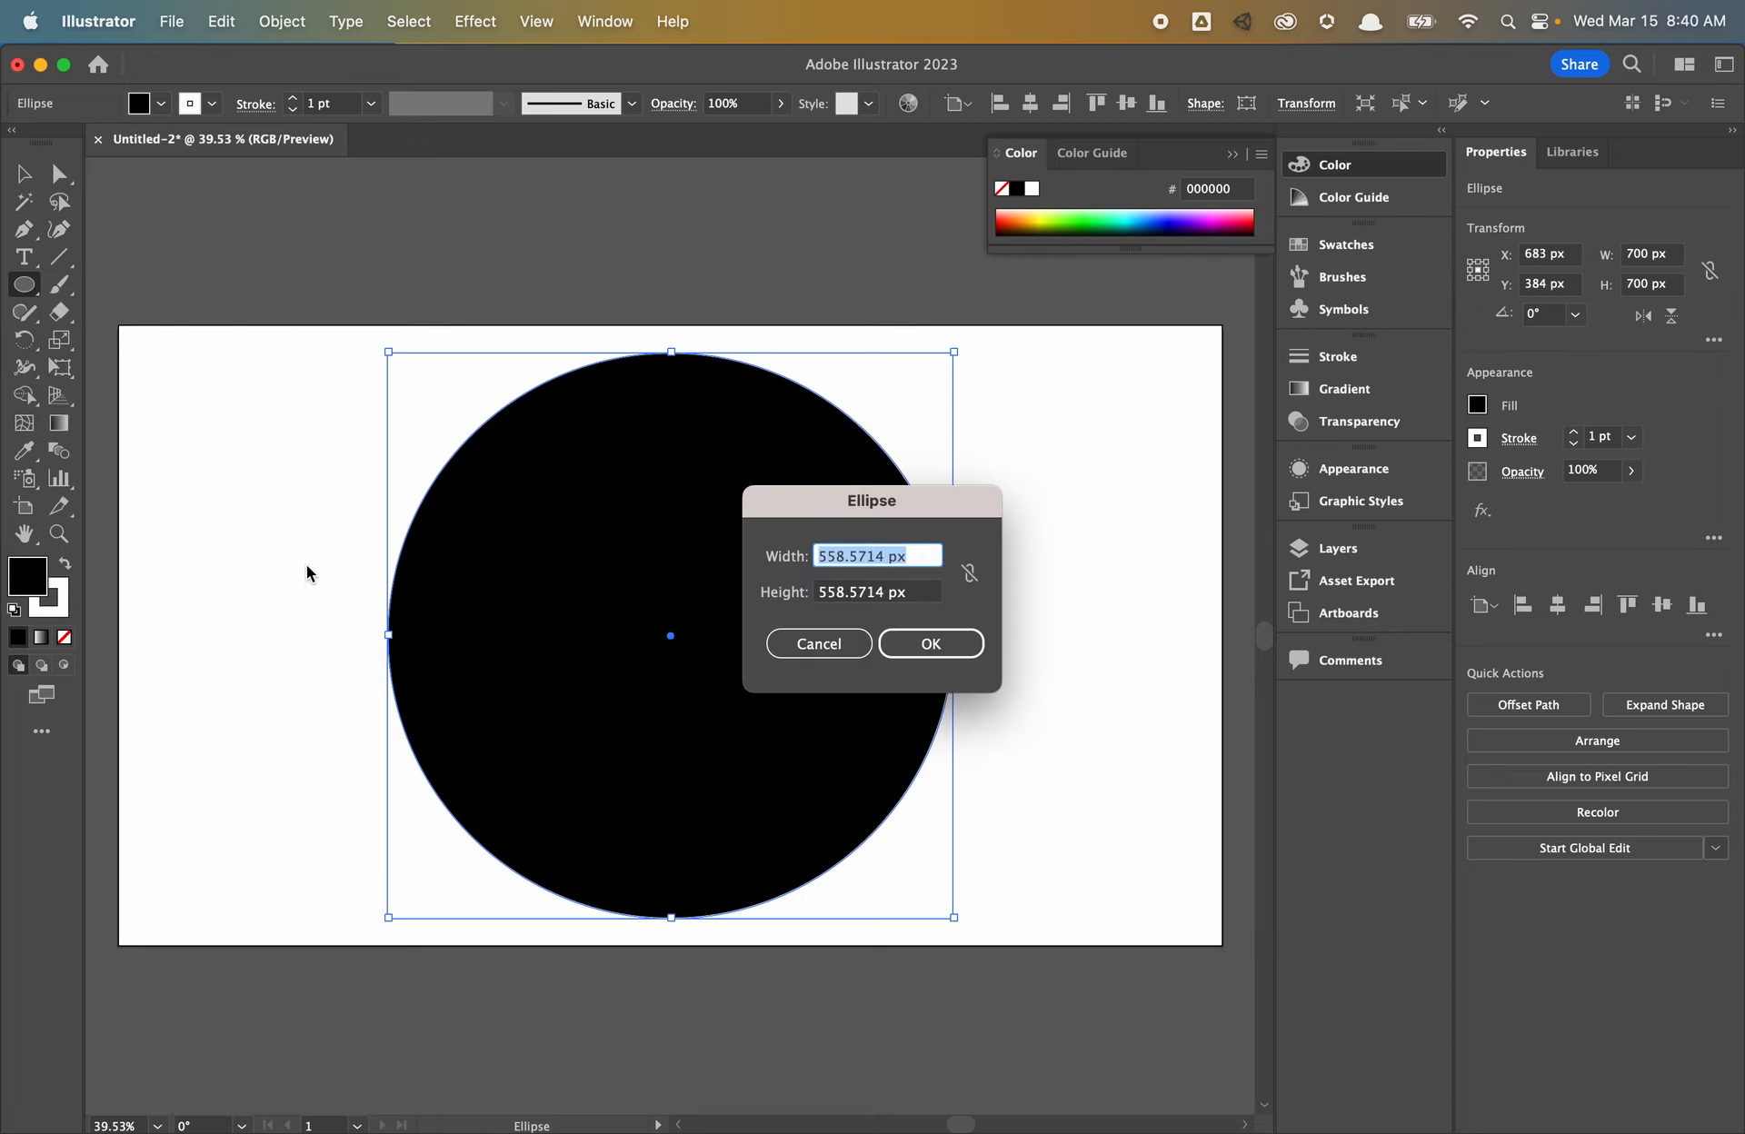
pyautogui.click(969, 574)
pyautogui.doubleClick(899, 559)
pyautogui.tripleClick(899, 559)
pyautogui.write('400')
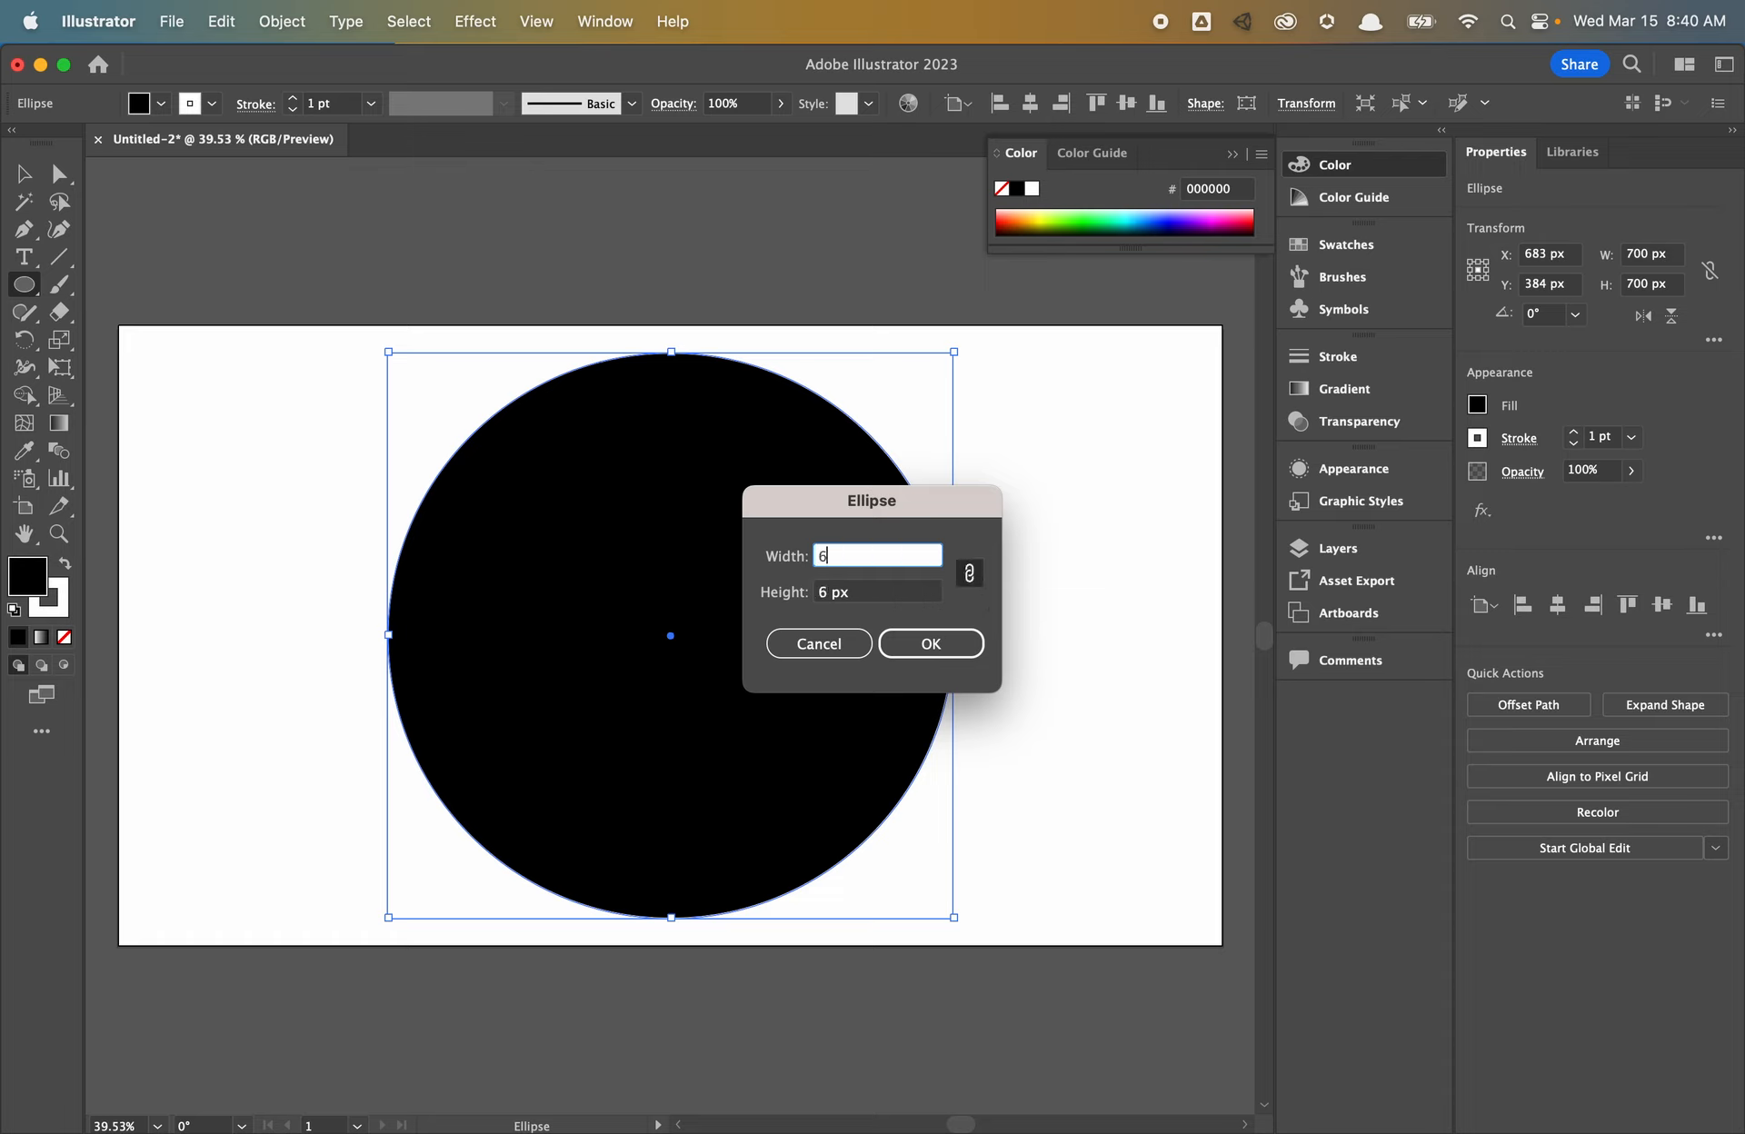
pyautogui.press('Return')
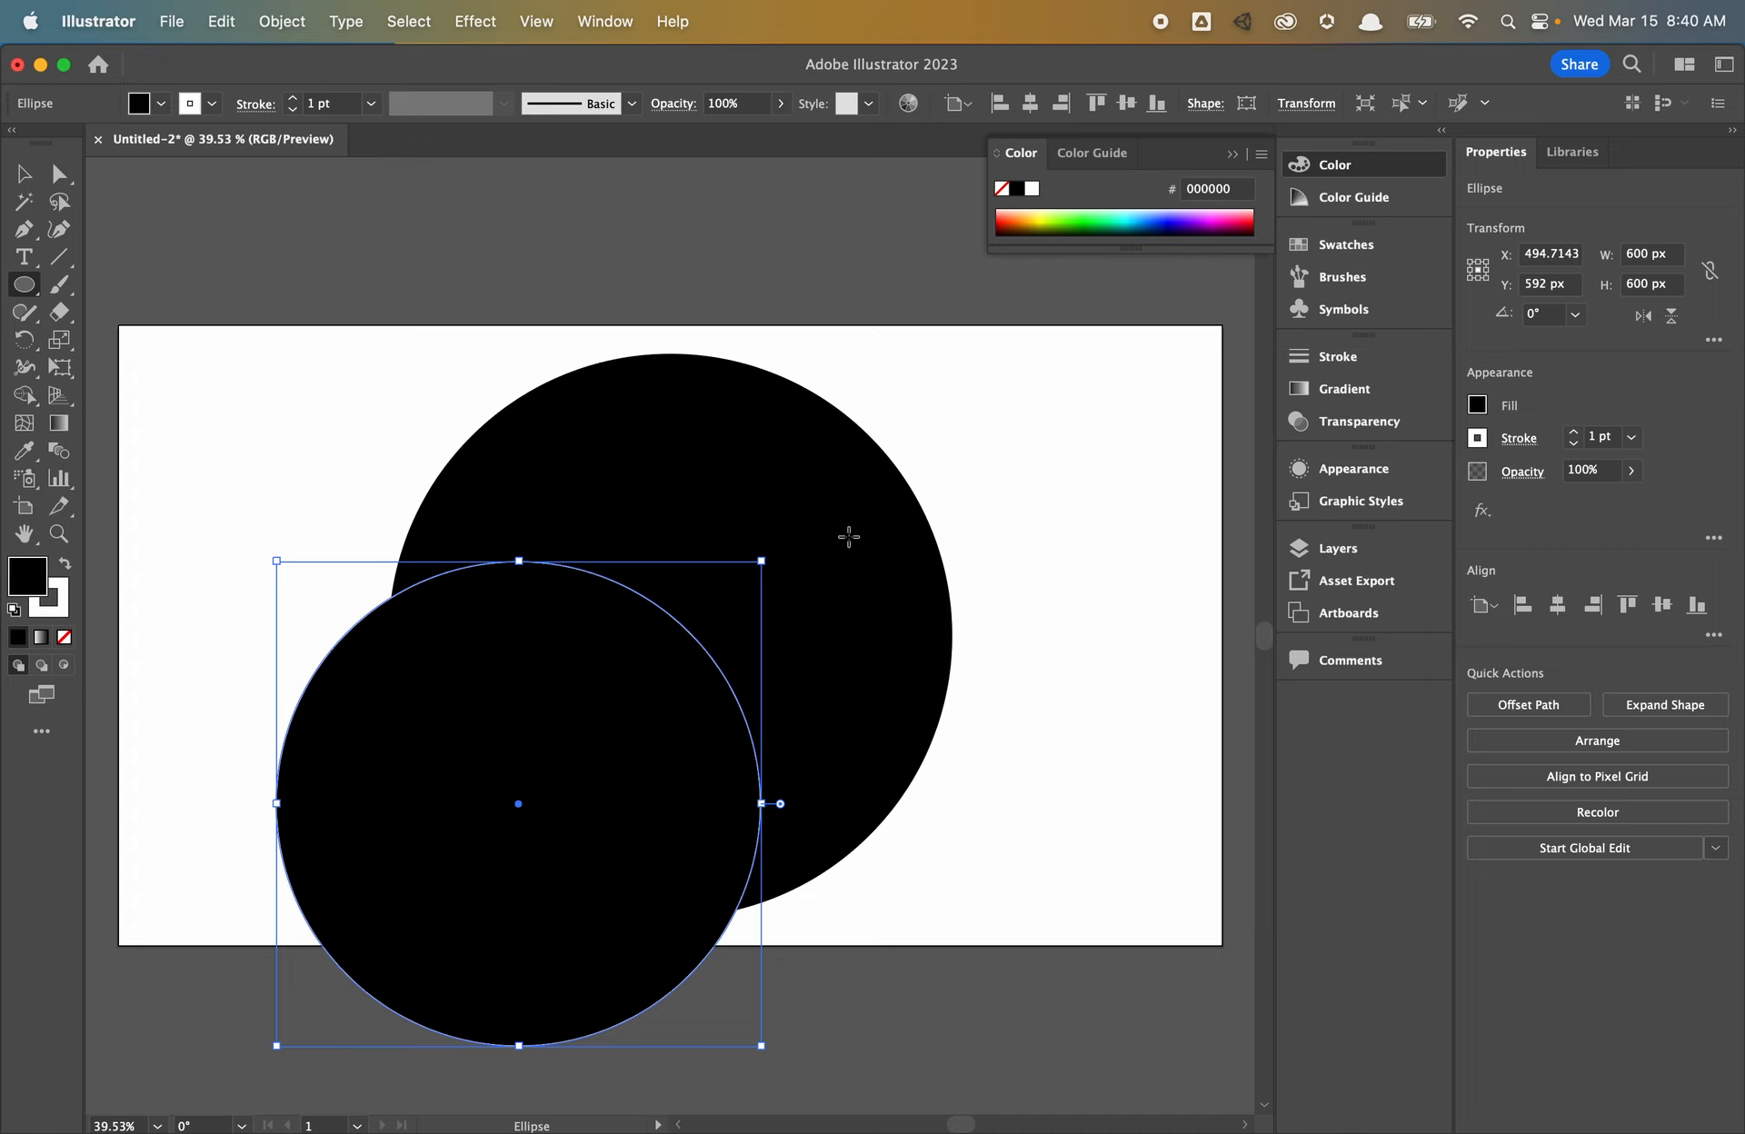
pyautogui.click(1557, 605)
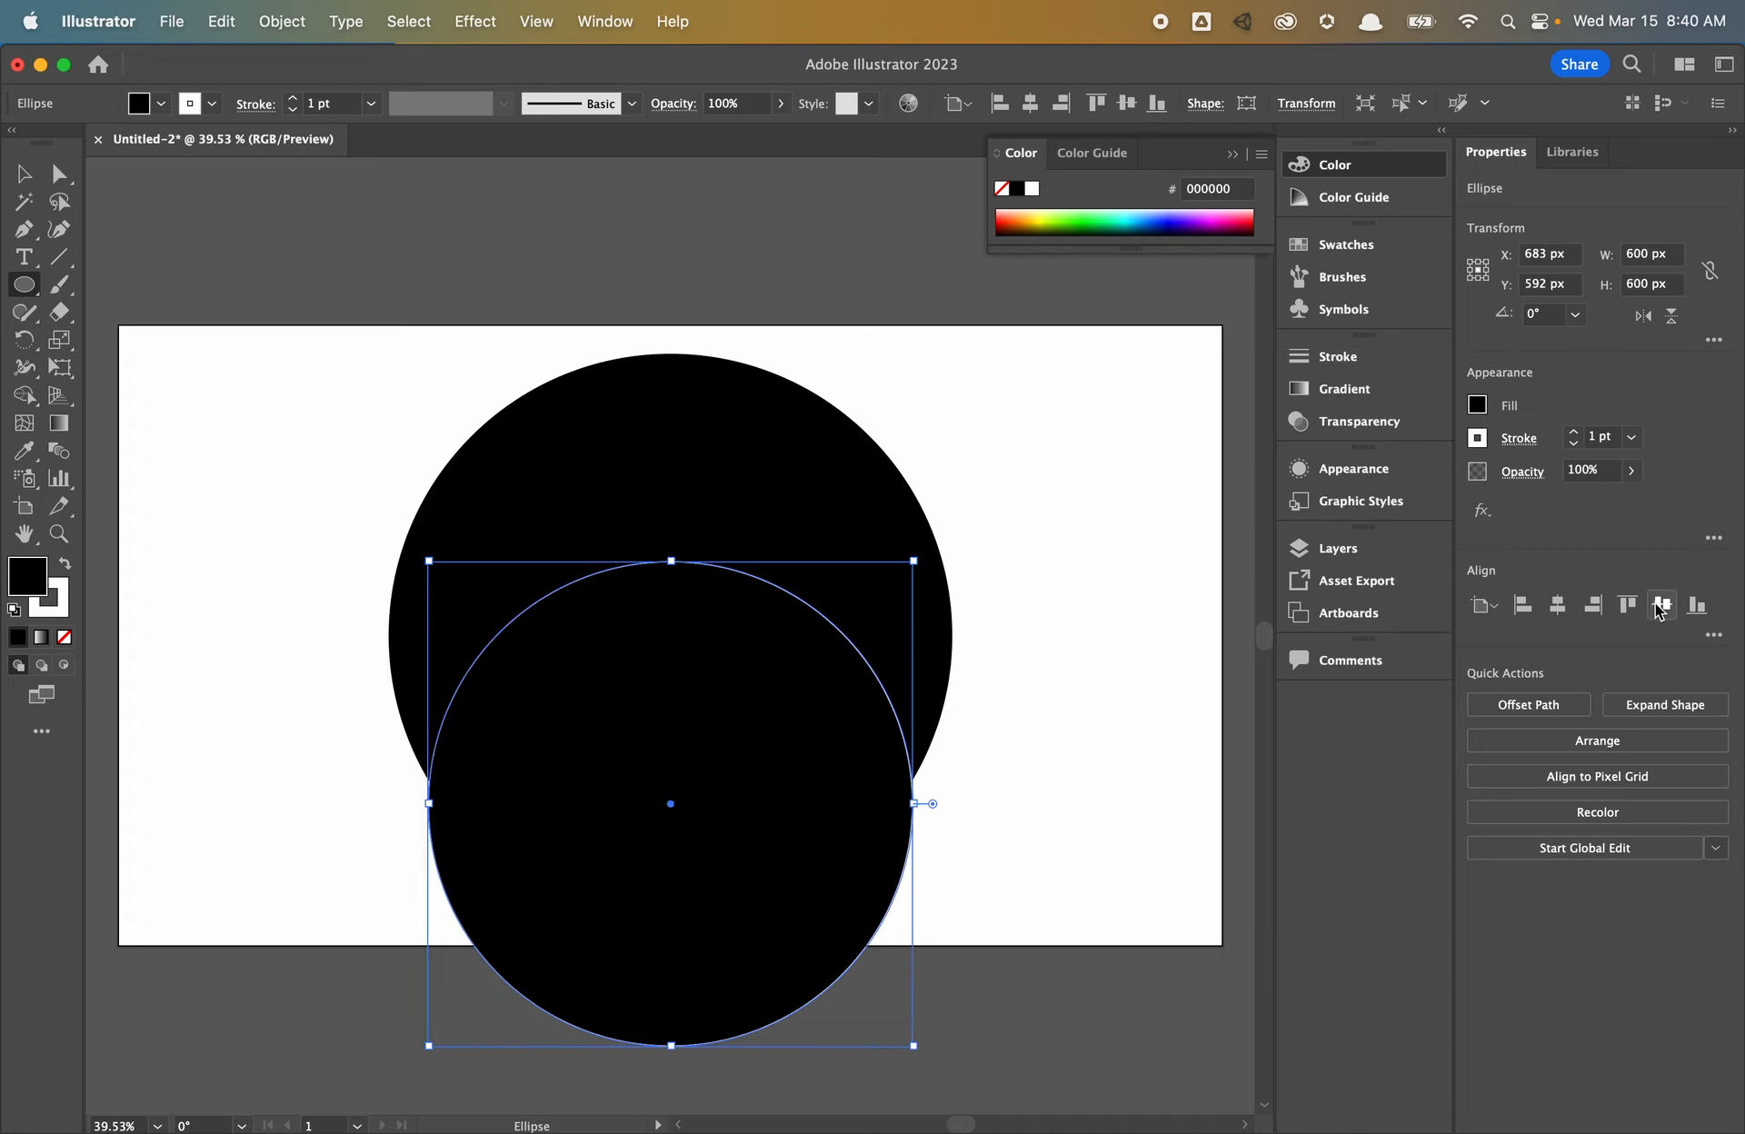
pyautogui.click(1661, 604)
# - Select both circles and set their stroke to None
pyautogui.press('v')
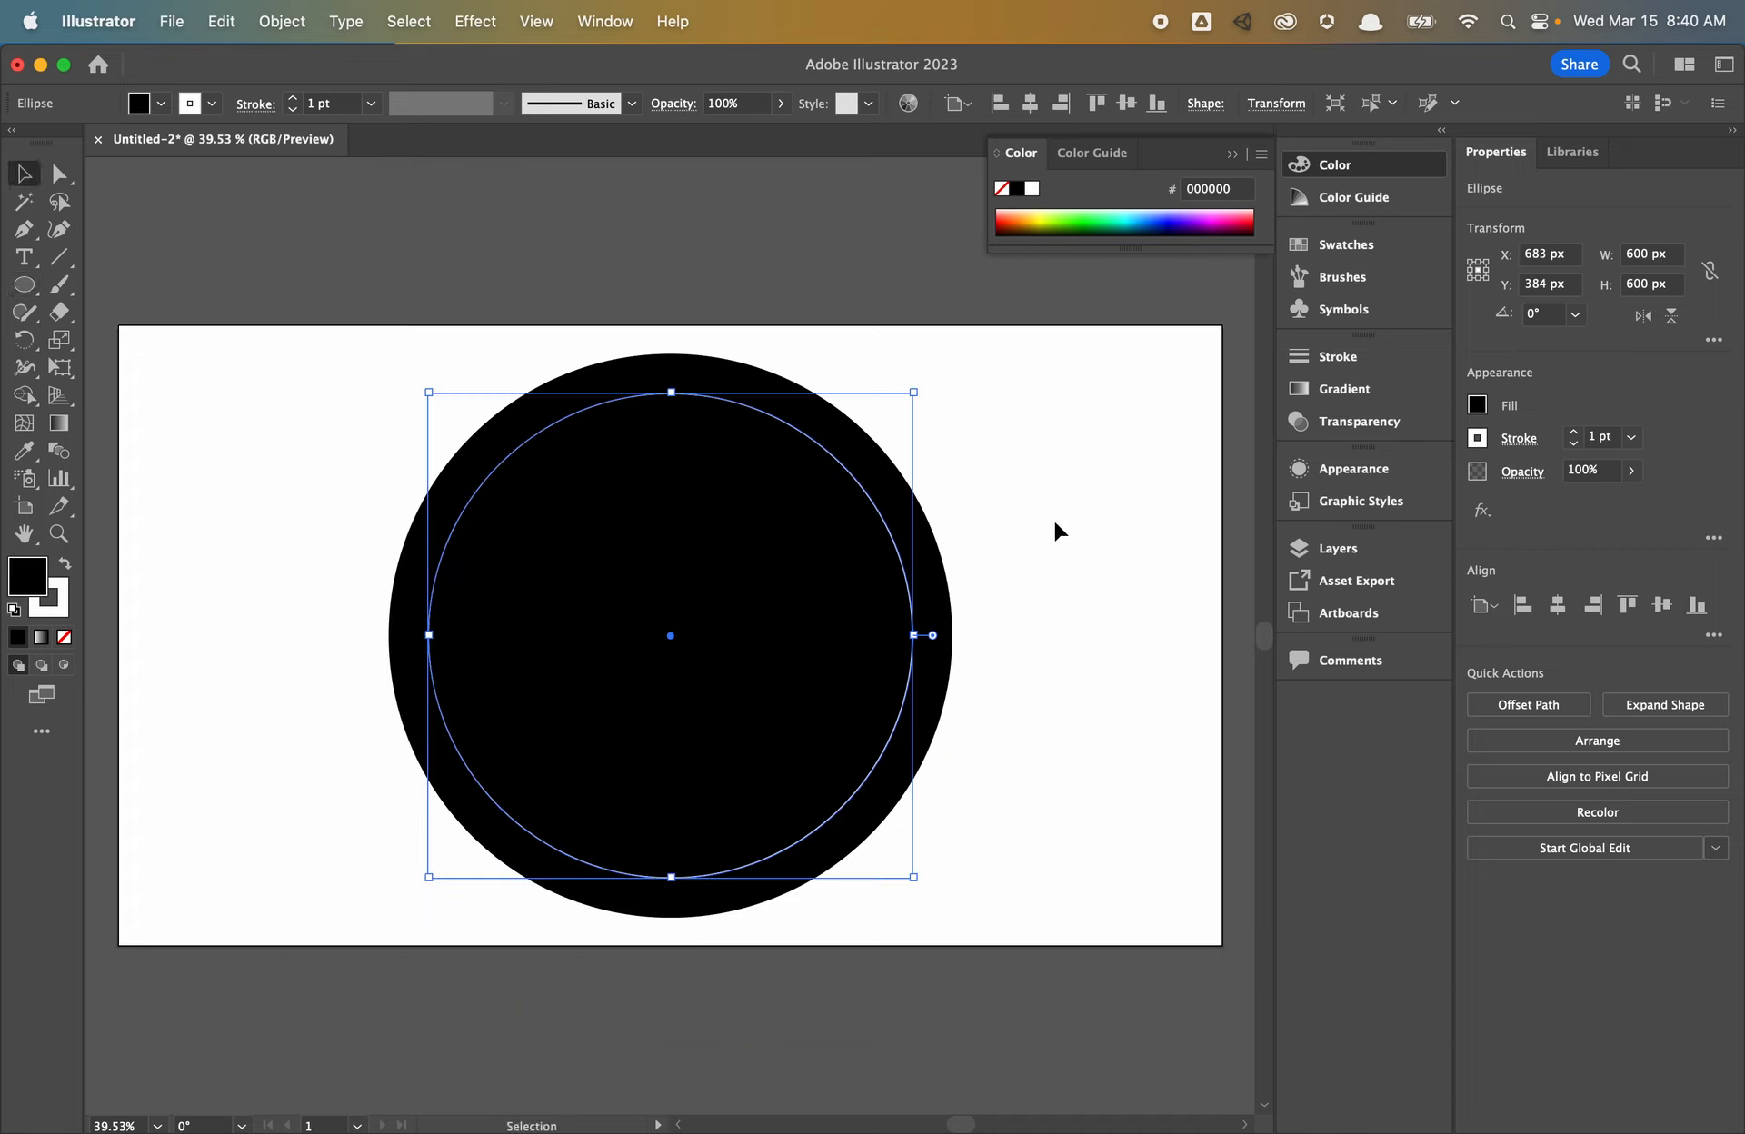
pyautogui.click(1069, 492)
pyautogui.moveTo(1069, 496); pyautogui.dragTo(821, 624)
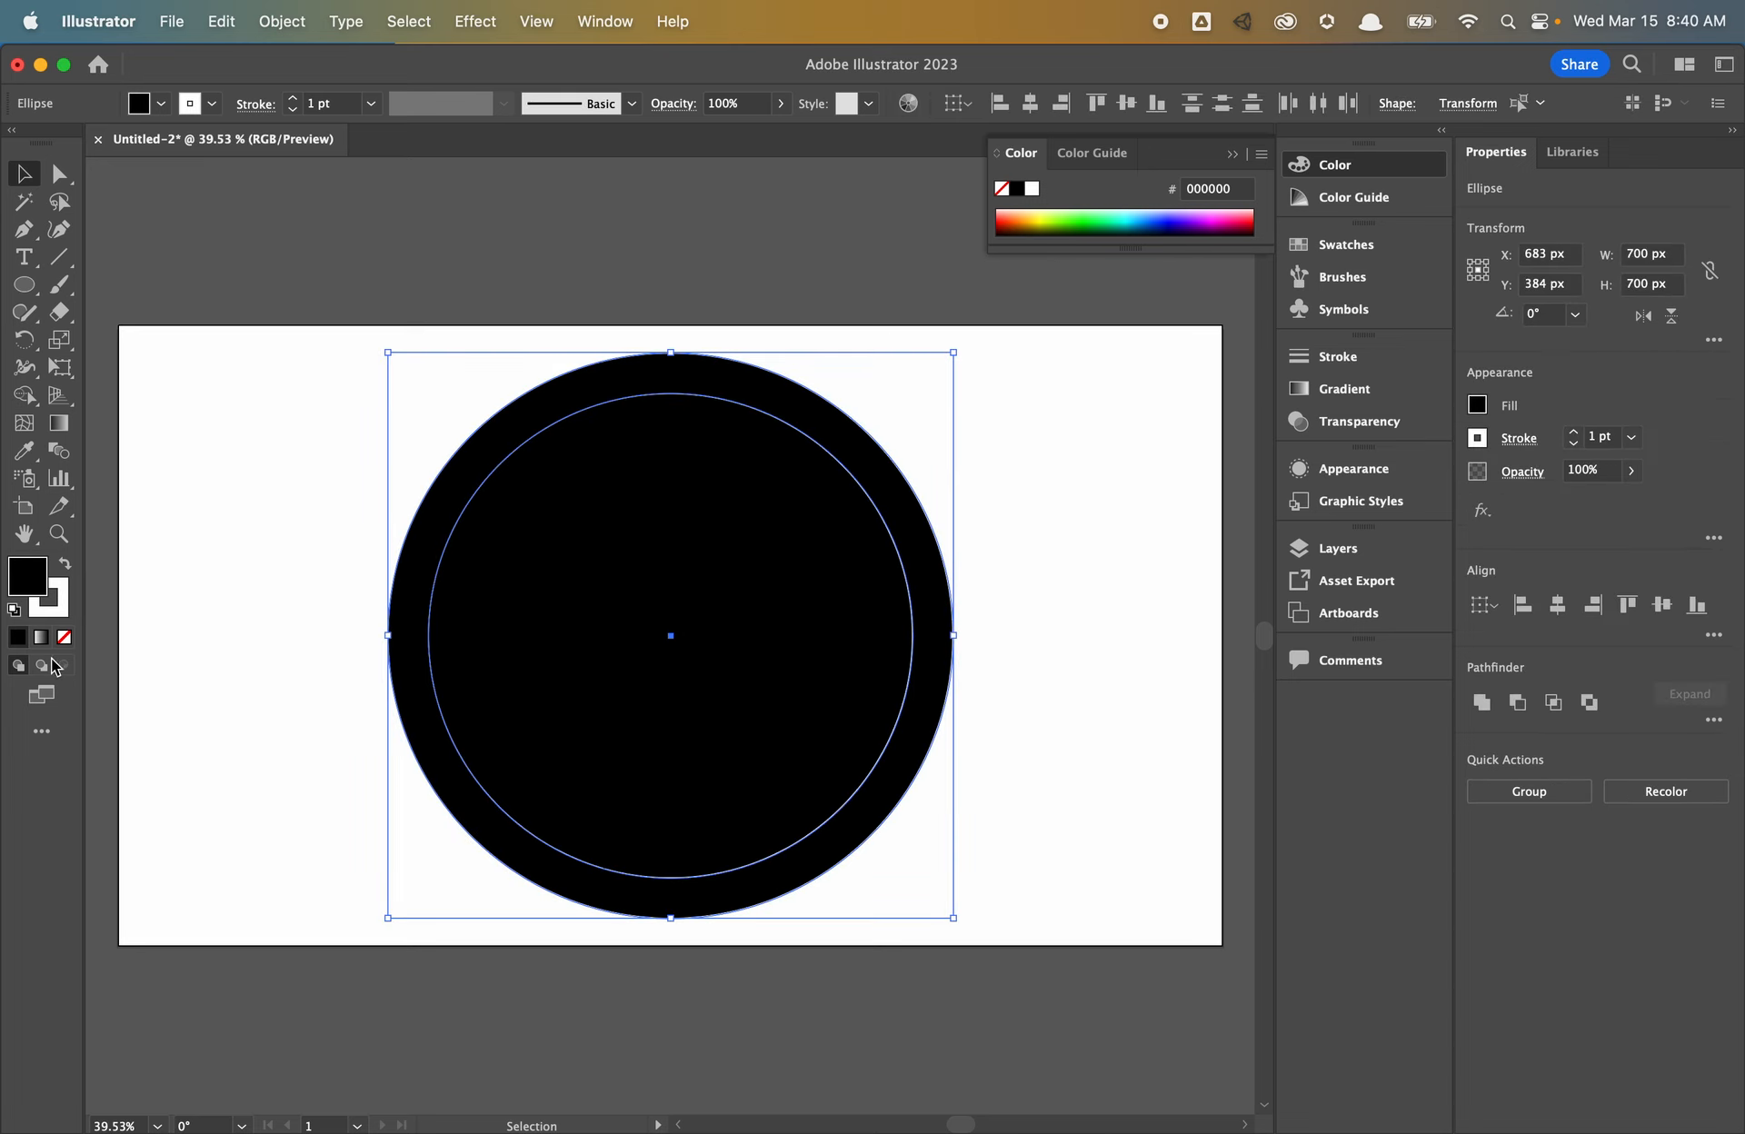
pyautogui.click(60, 603)
pyautogui.click(65, 638)
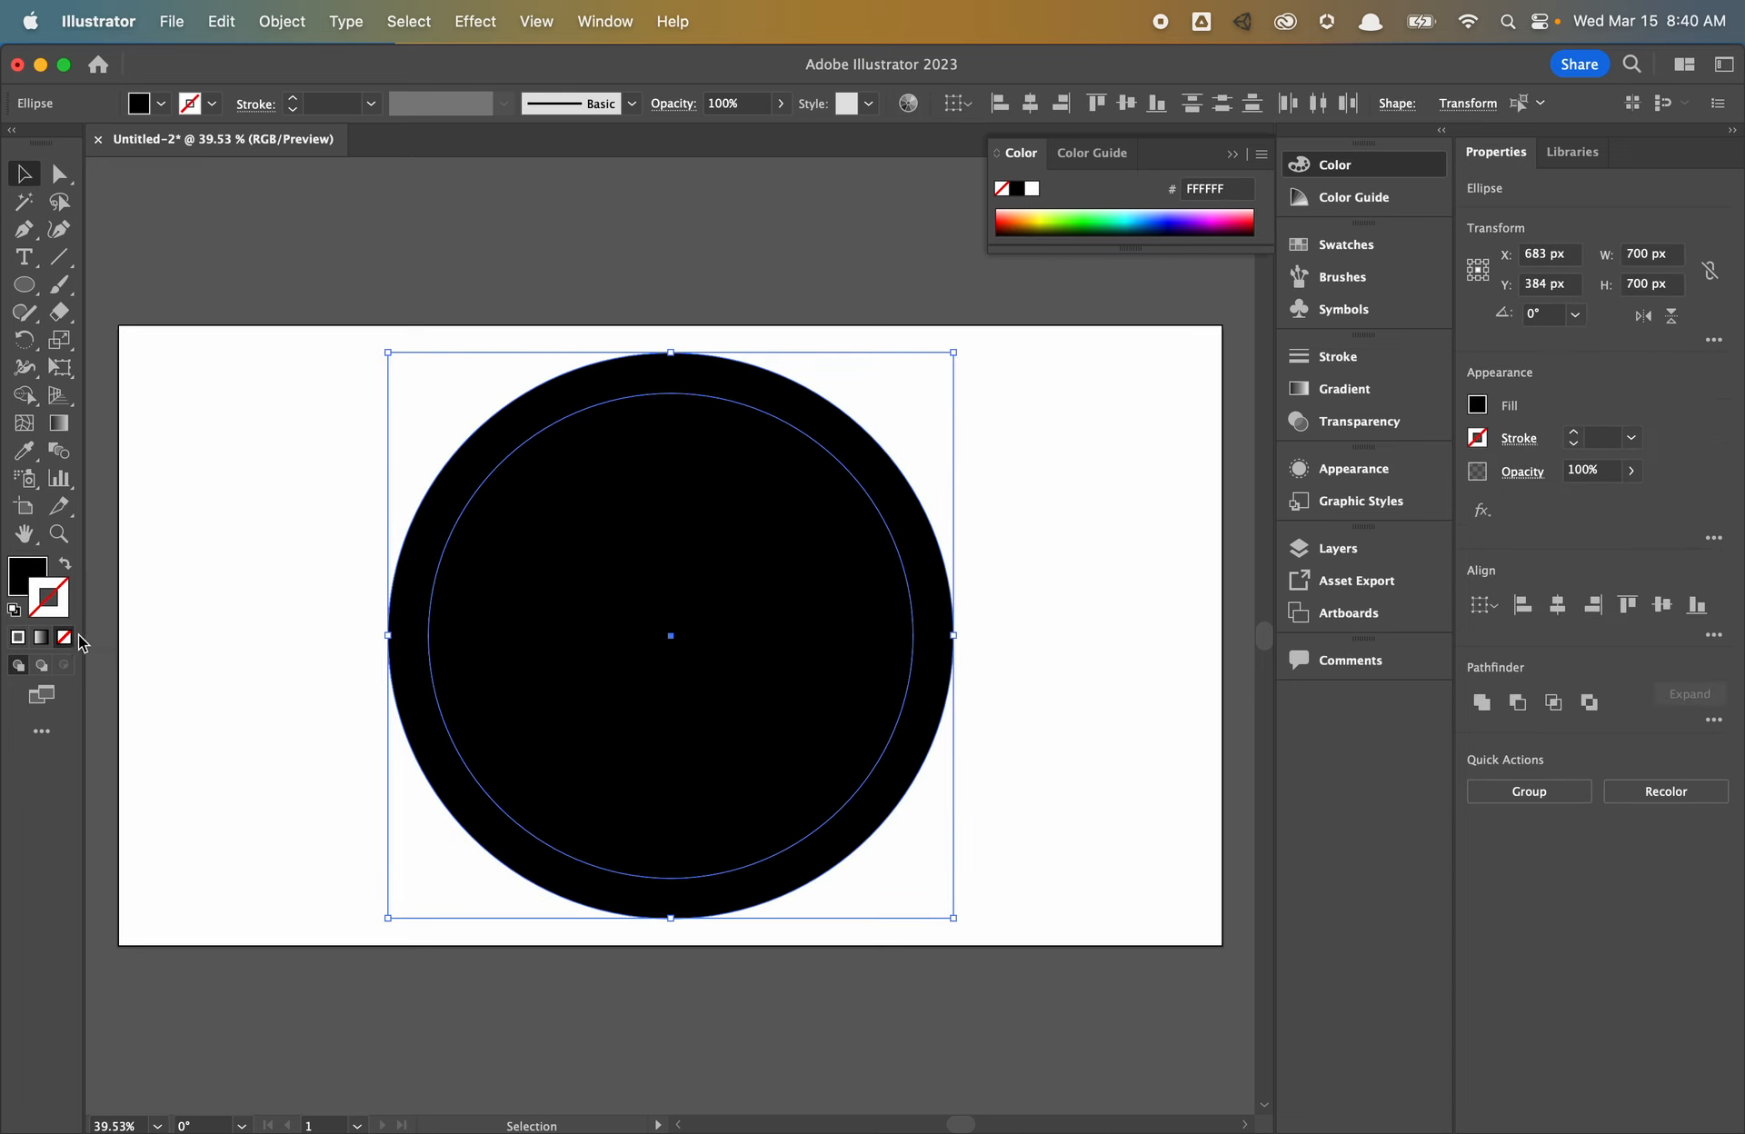
# - Select the inner and outer circles and apply Pathfinder Minus Front to leave a ring
pyautogui.click(307, 611)
pyautogui.click(537, 651)
pyautogui.click(1088, 531)
pyautogui.moveTo(1079, 456); pyautogui.dragTo(723, 653)
pyautogui.click(1043, 688)
pyautogui.click(733, 647)
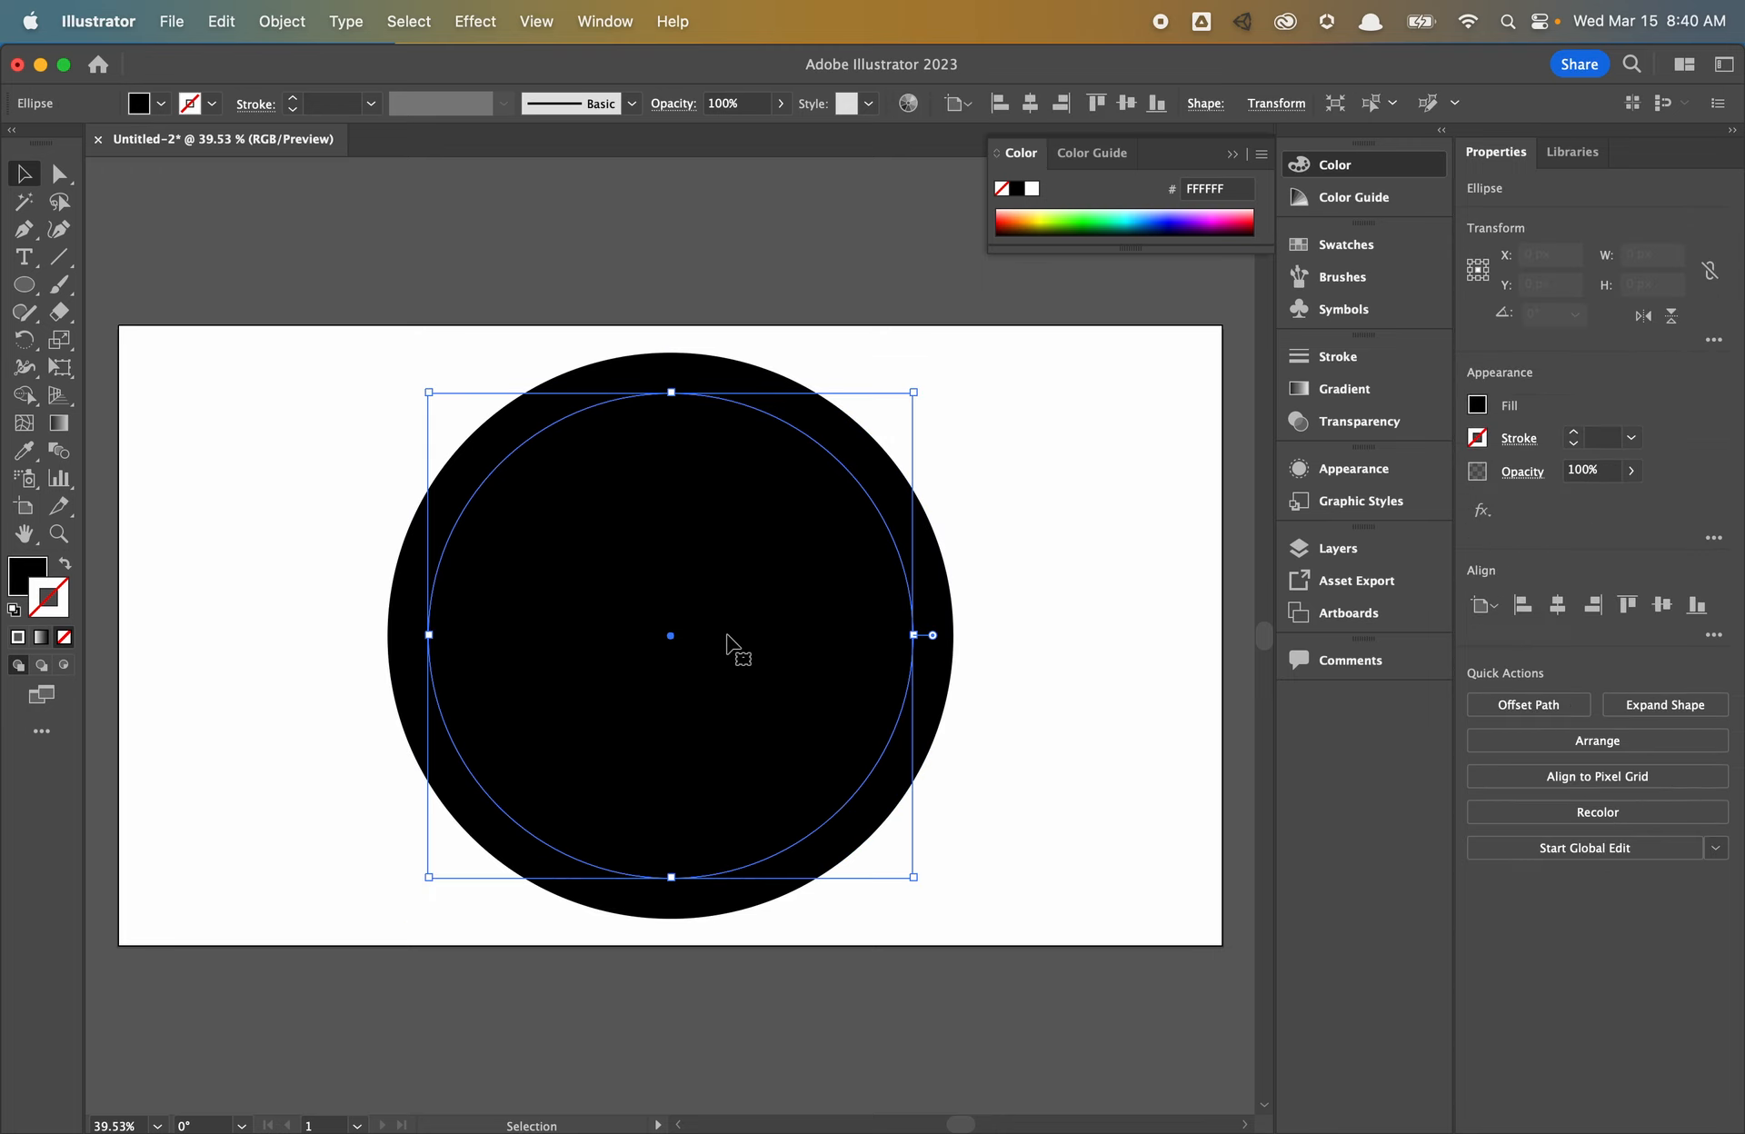
pyautogui.keyDown('shift'); pyautogui.click(944, 607); pyautogui.keyUp('shift')
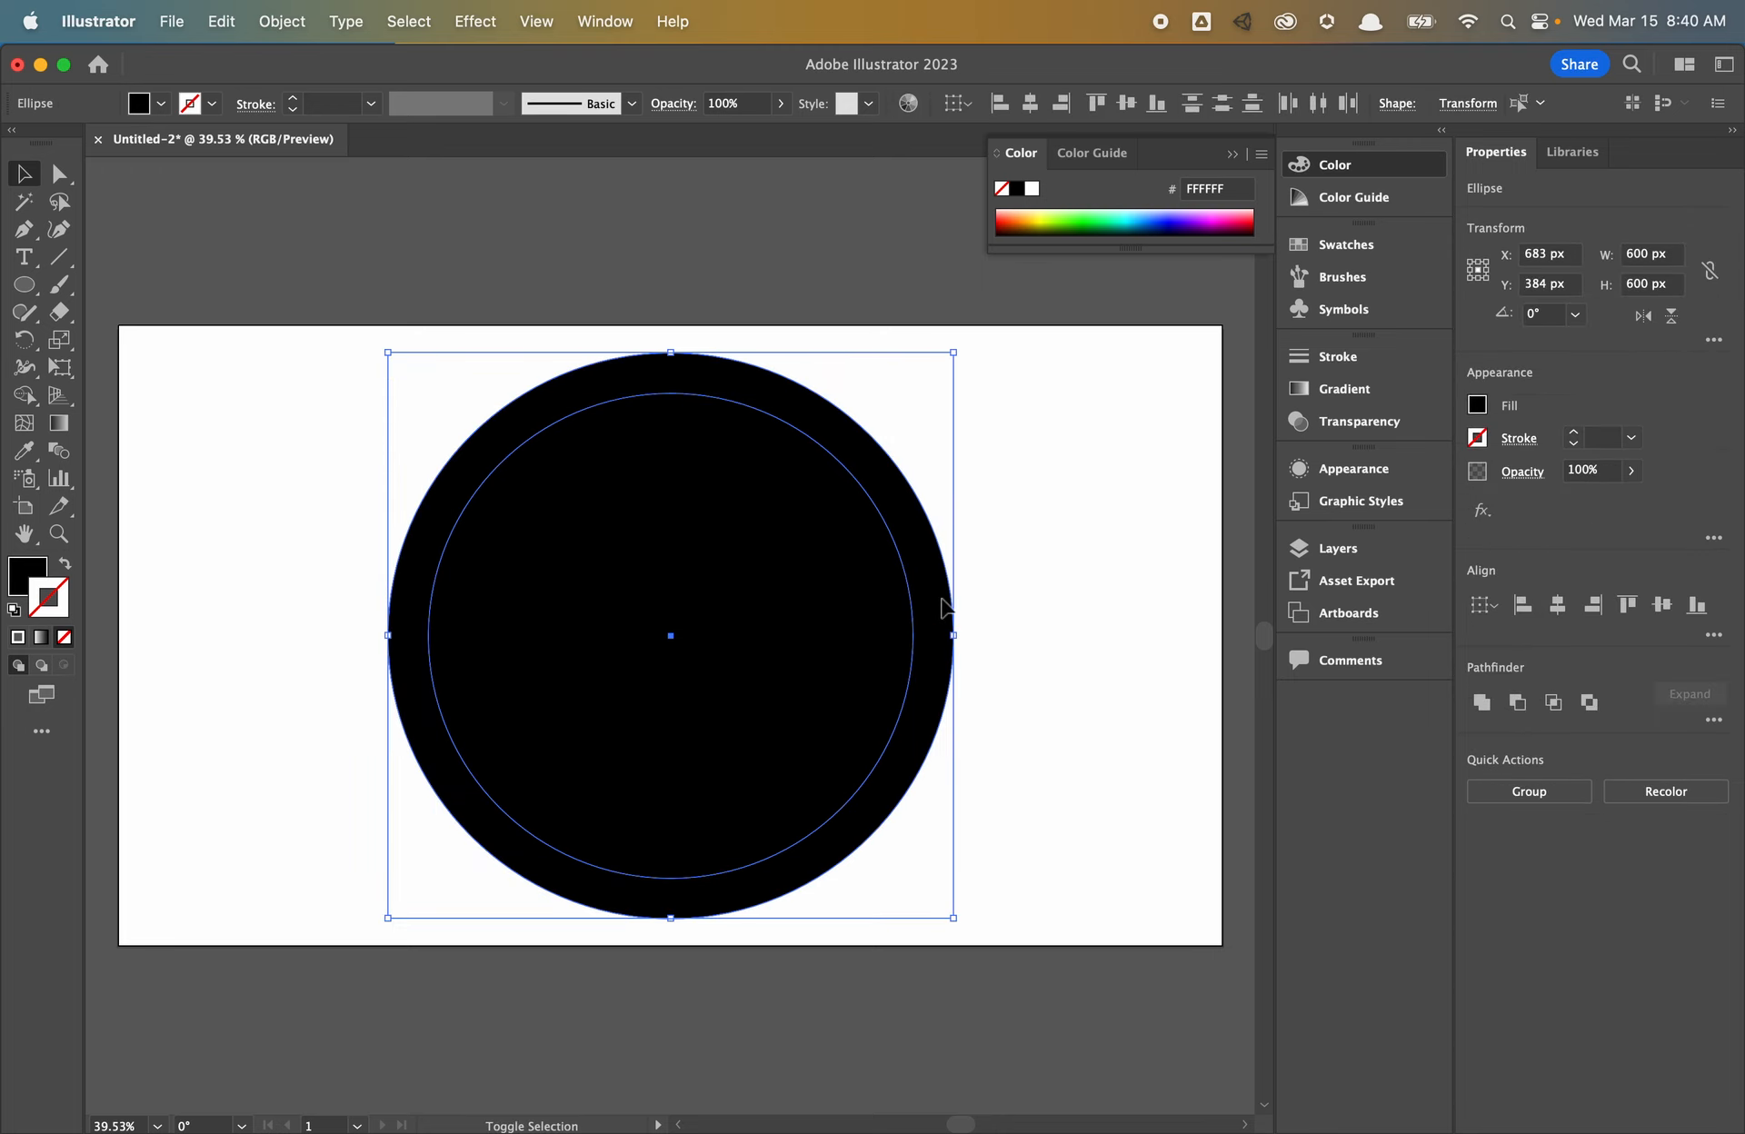
pyautogui.click(1517, 701)
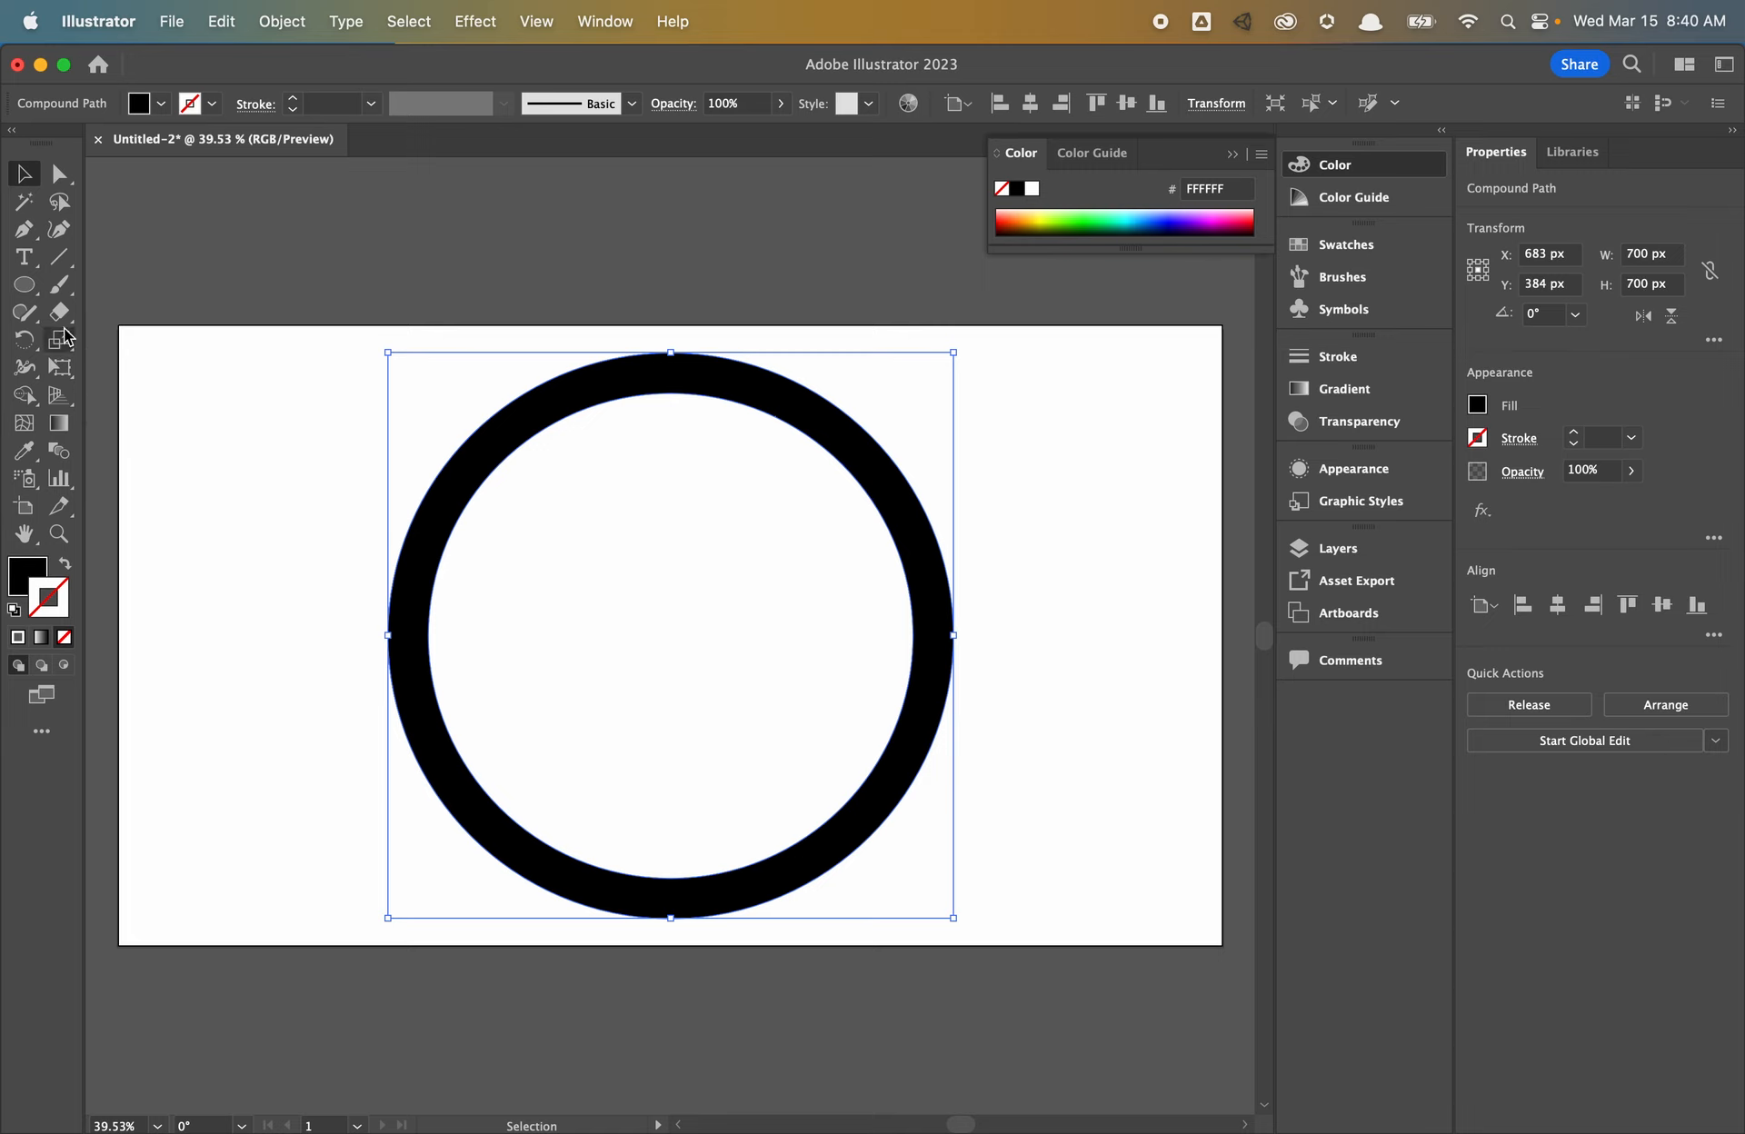
pyautogui.click(25, 285)
# - Draw a trial rectangle over the ring's lower half, then delete it
pyautogui.click(144, 284)
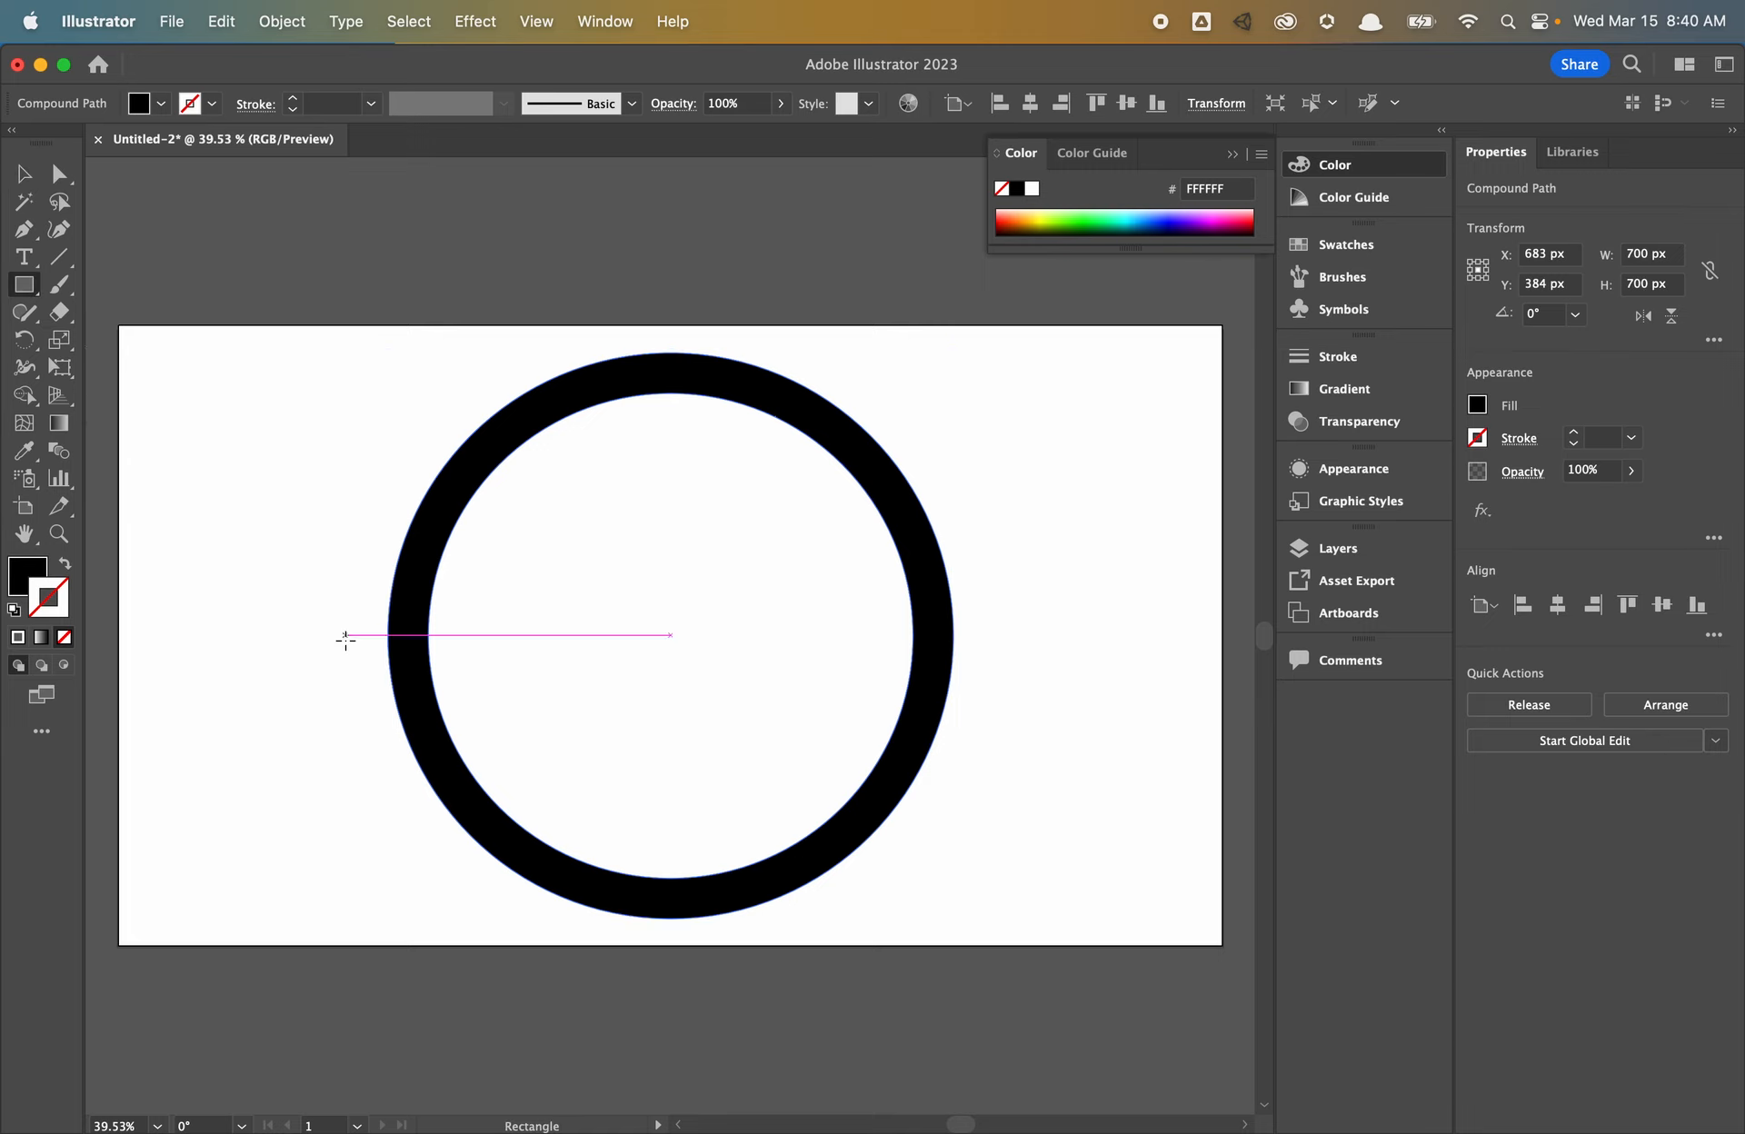
pyautogui.moveTo(237, 592); pyautogui.dragTo(1074, 927)
pyautogui.press('v')
pyautogui.moveTo(572, 654); pyautogui.dragTo(581, 702)
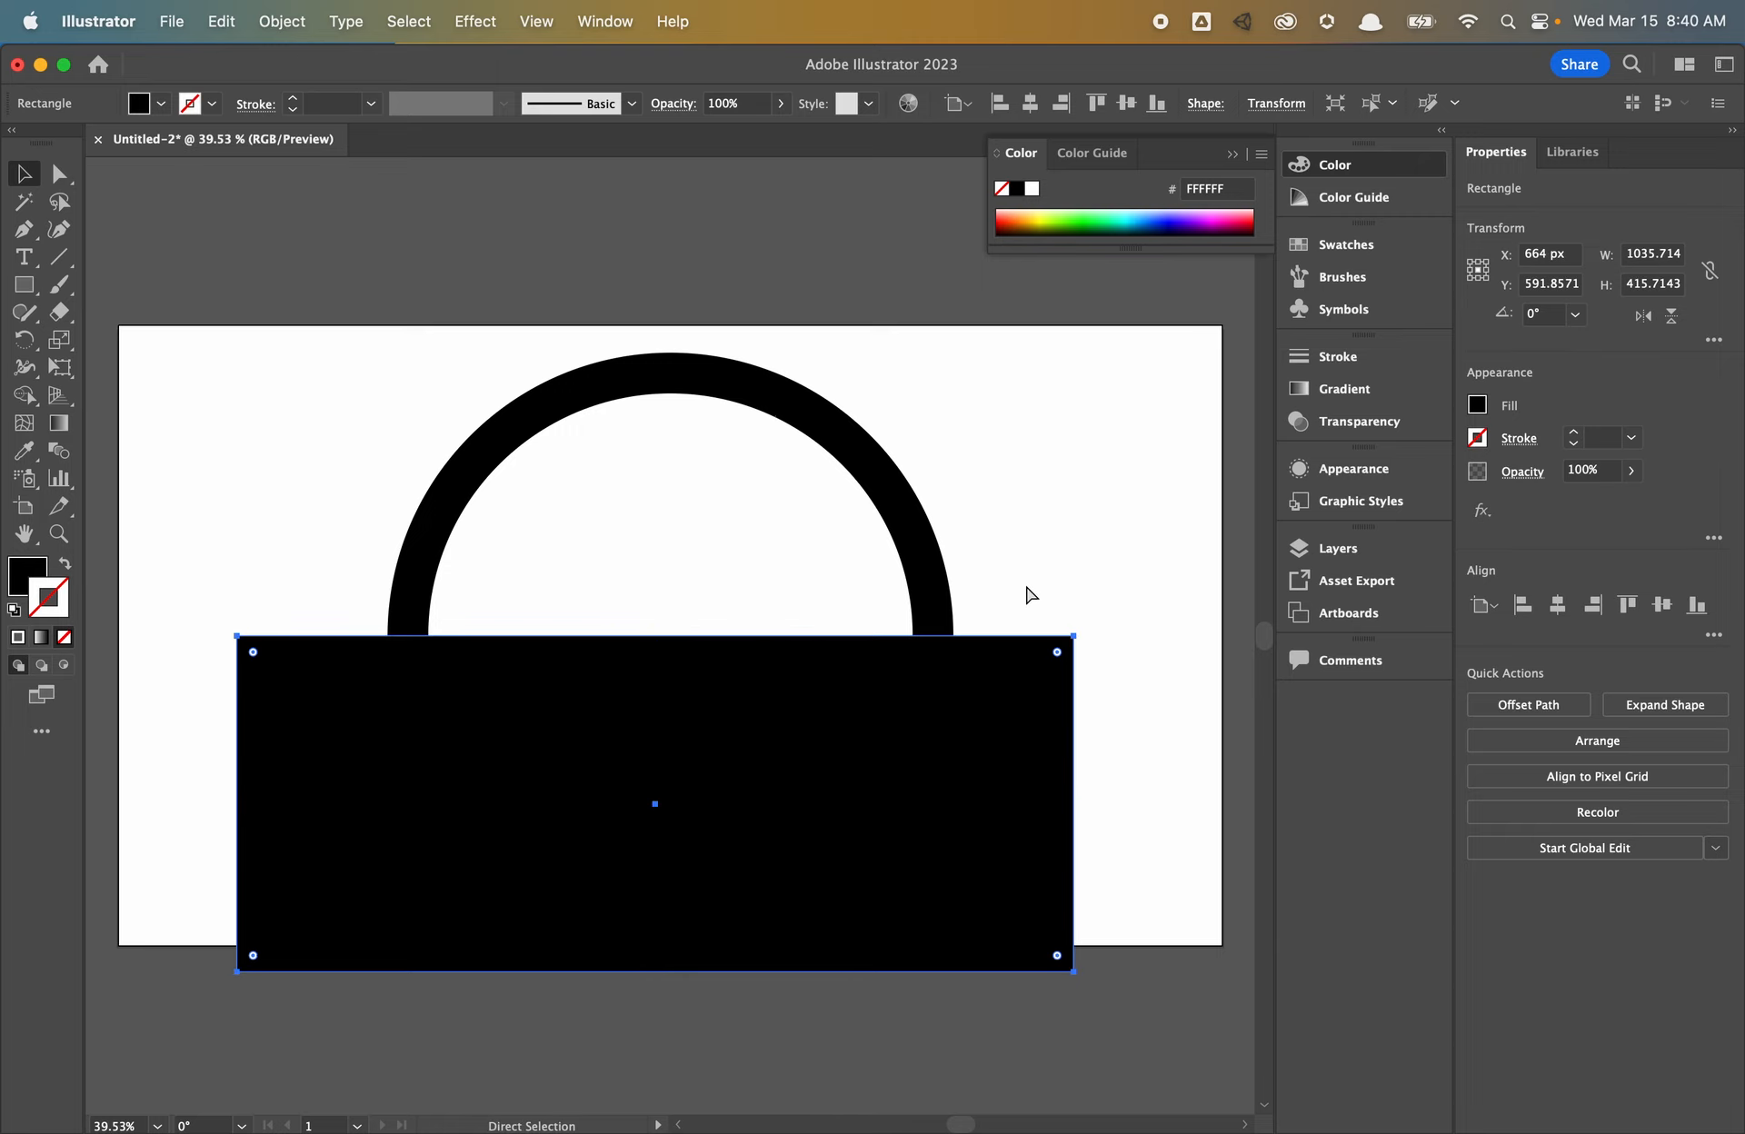
pyautogui.press('super+y')
pyautogui.moveTo(1095, 550); pyautogui.dragTo(798, 771)
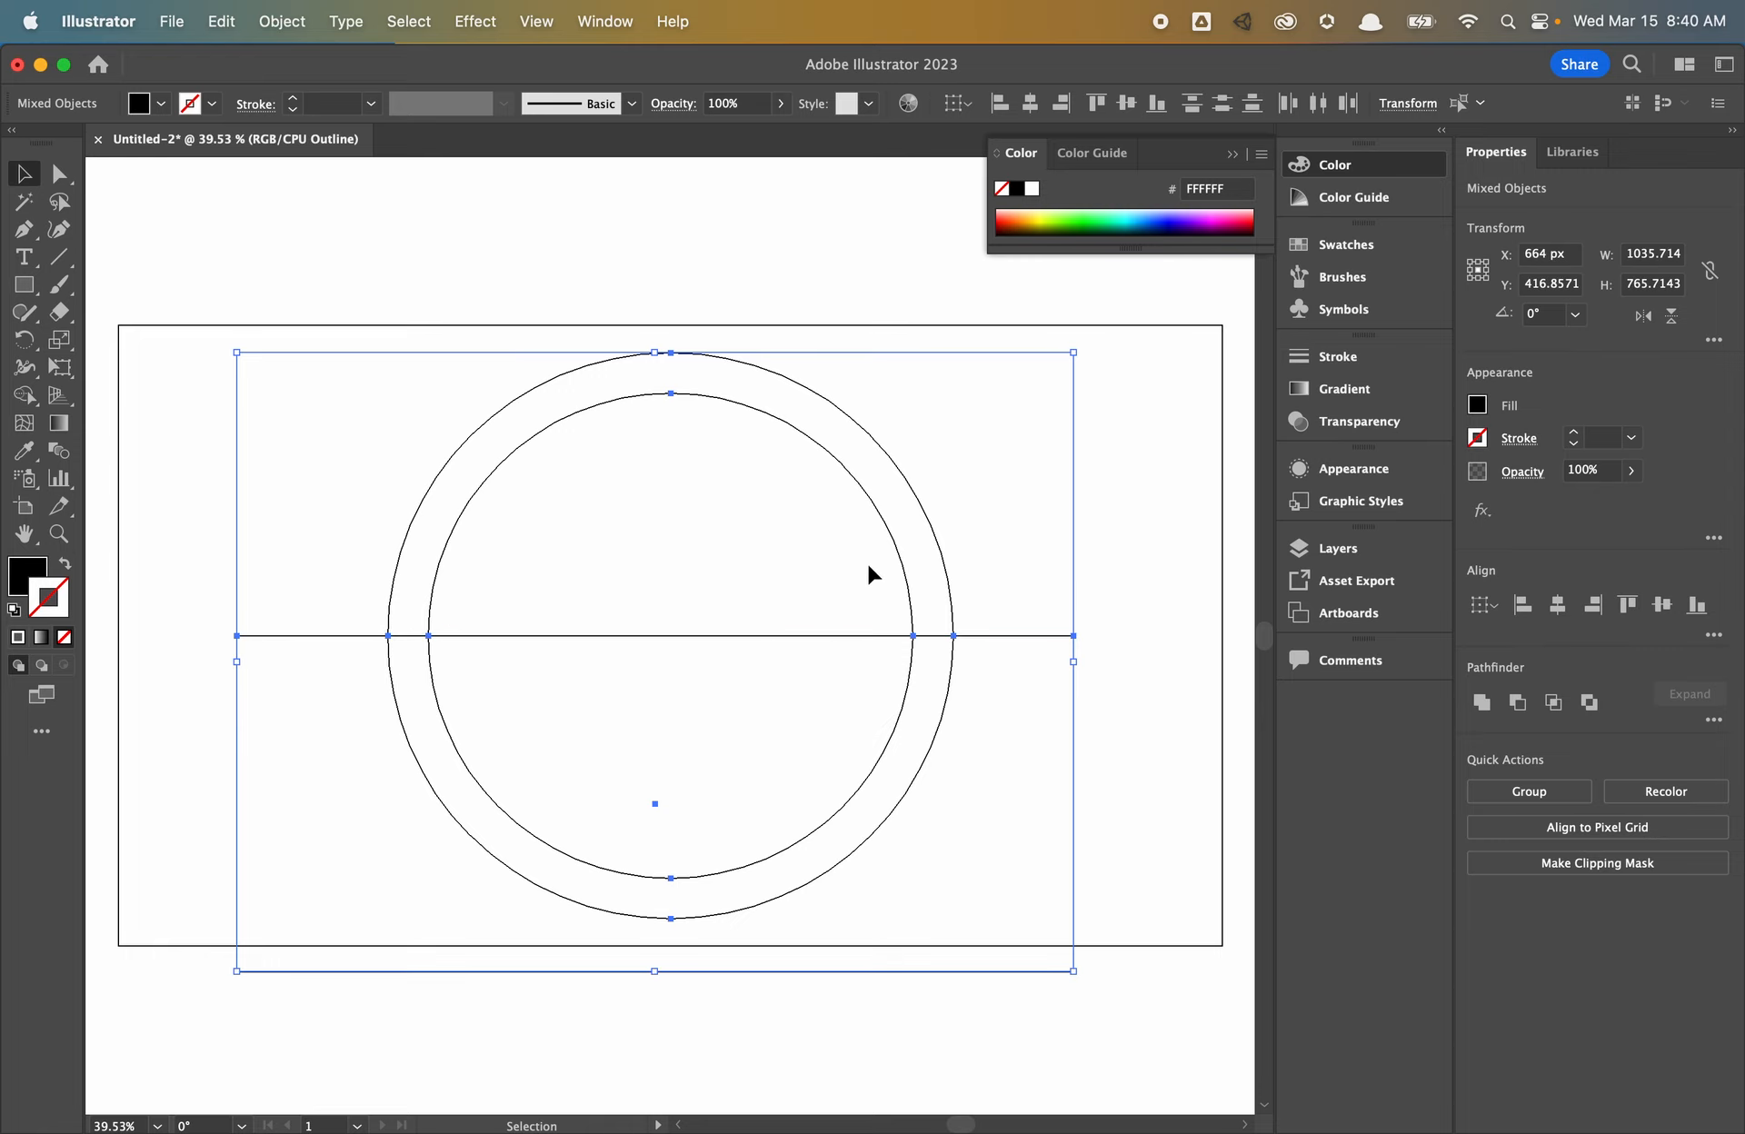
pyautogui.press('super+y')
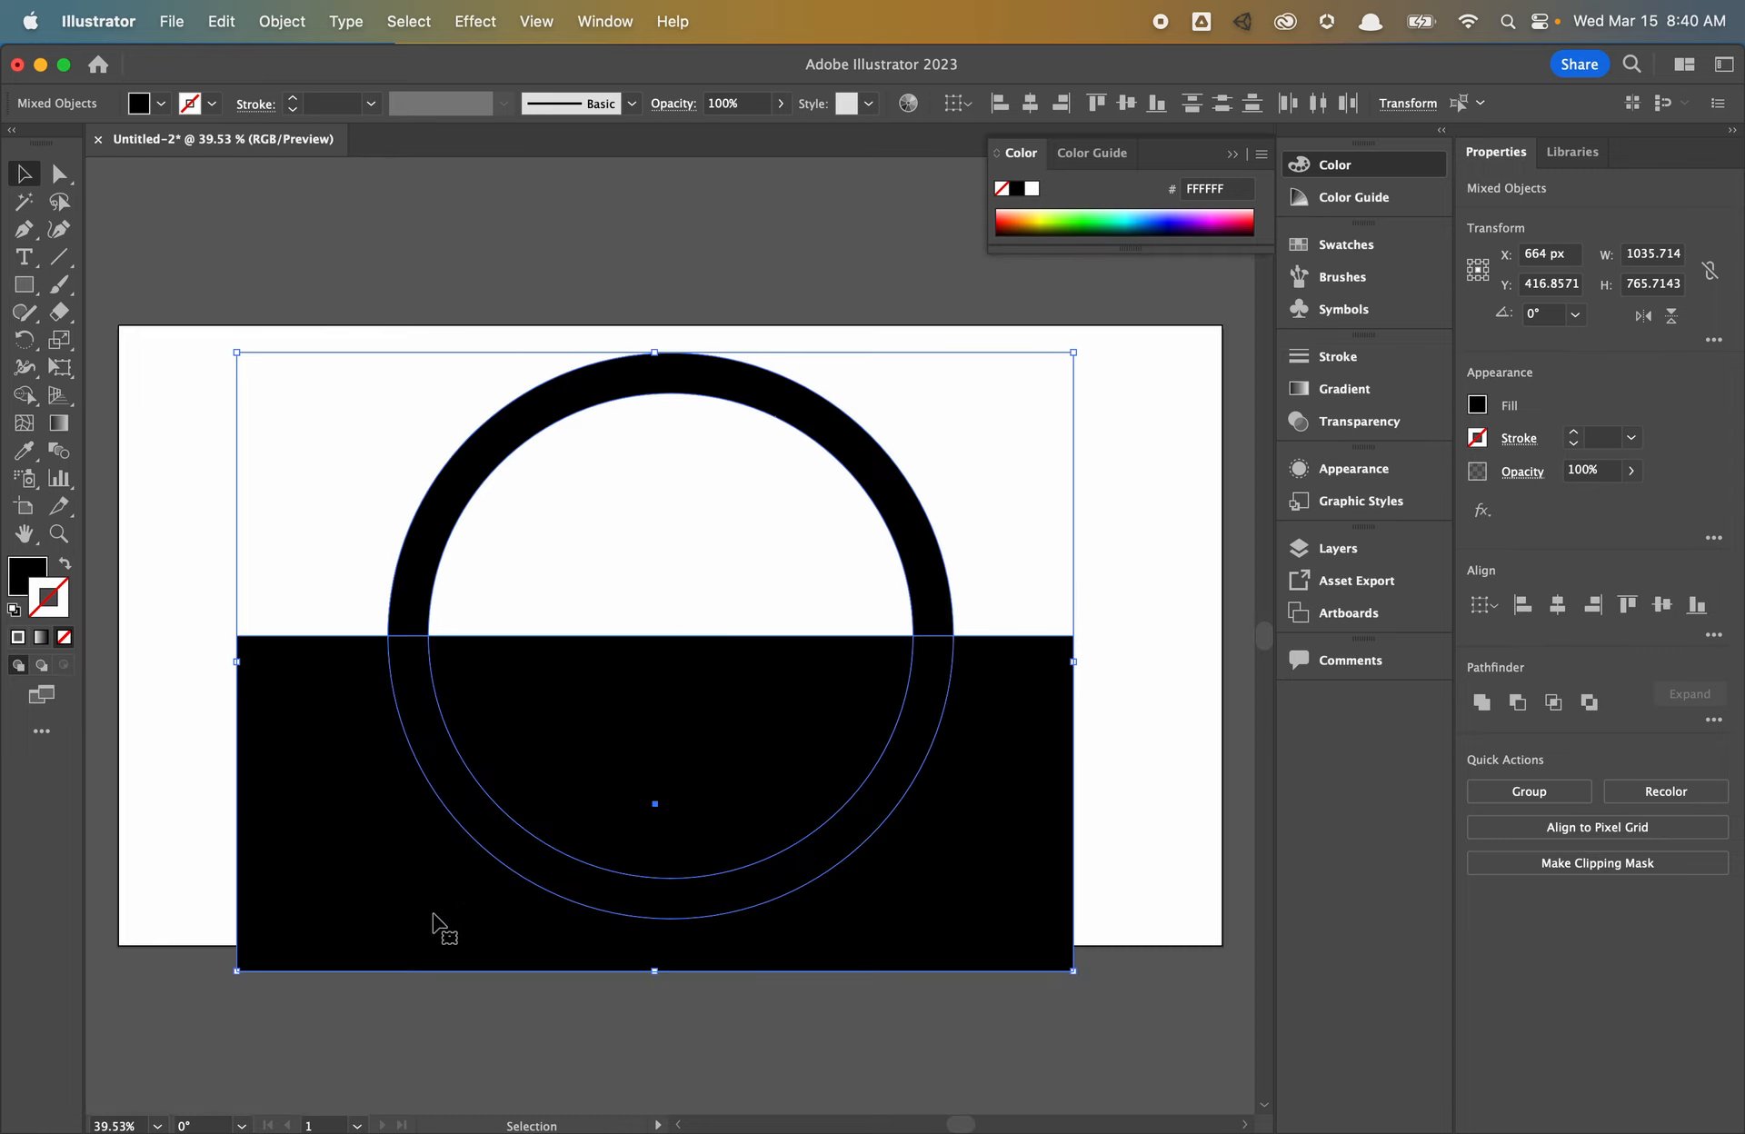
pyautogui.click(160, 701)
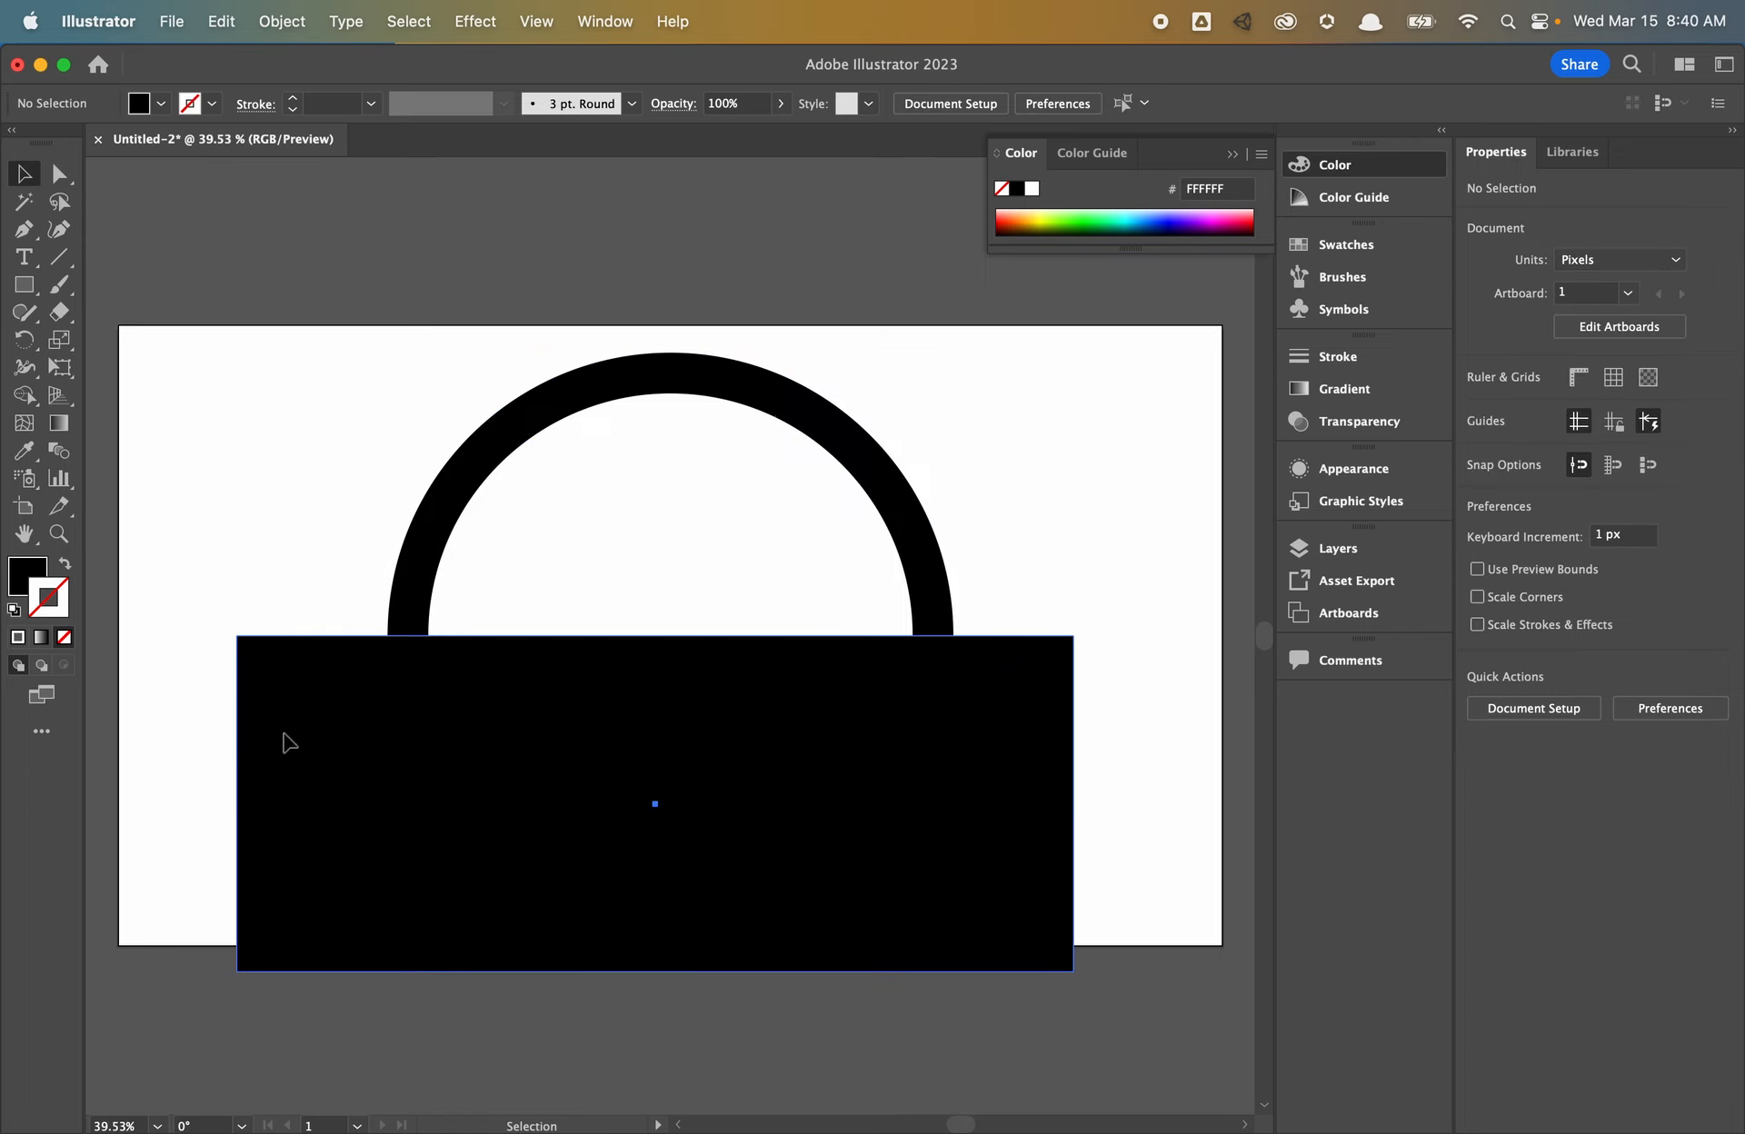
pyautogui.click(286, 737)
pyautogui.press('Delete')
# - Cover the ring's lower half with a new rectangle and subtract it with Minus Front
pyautogui.press('m')
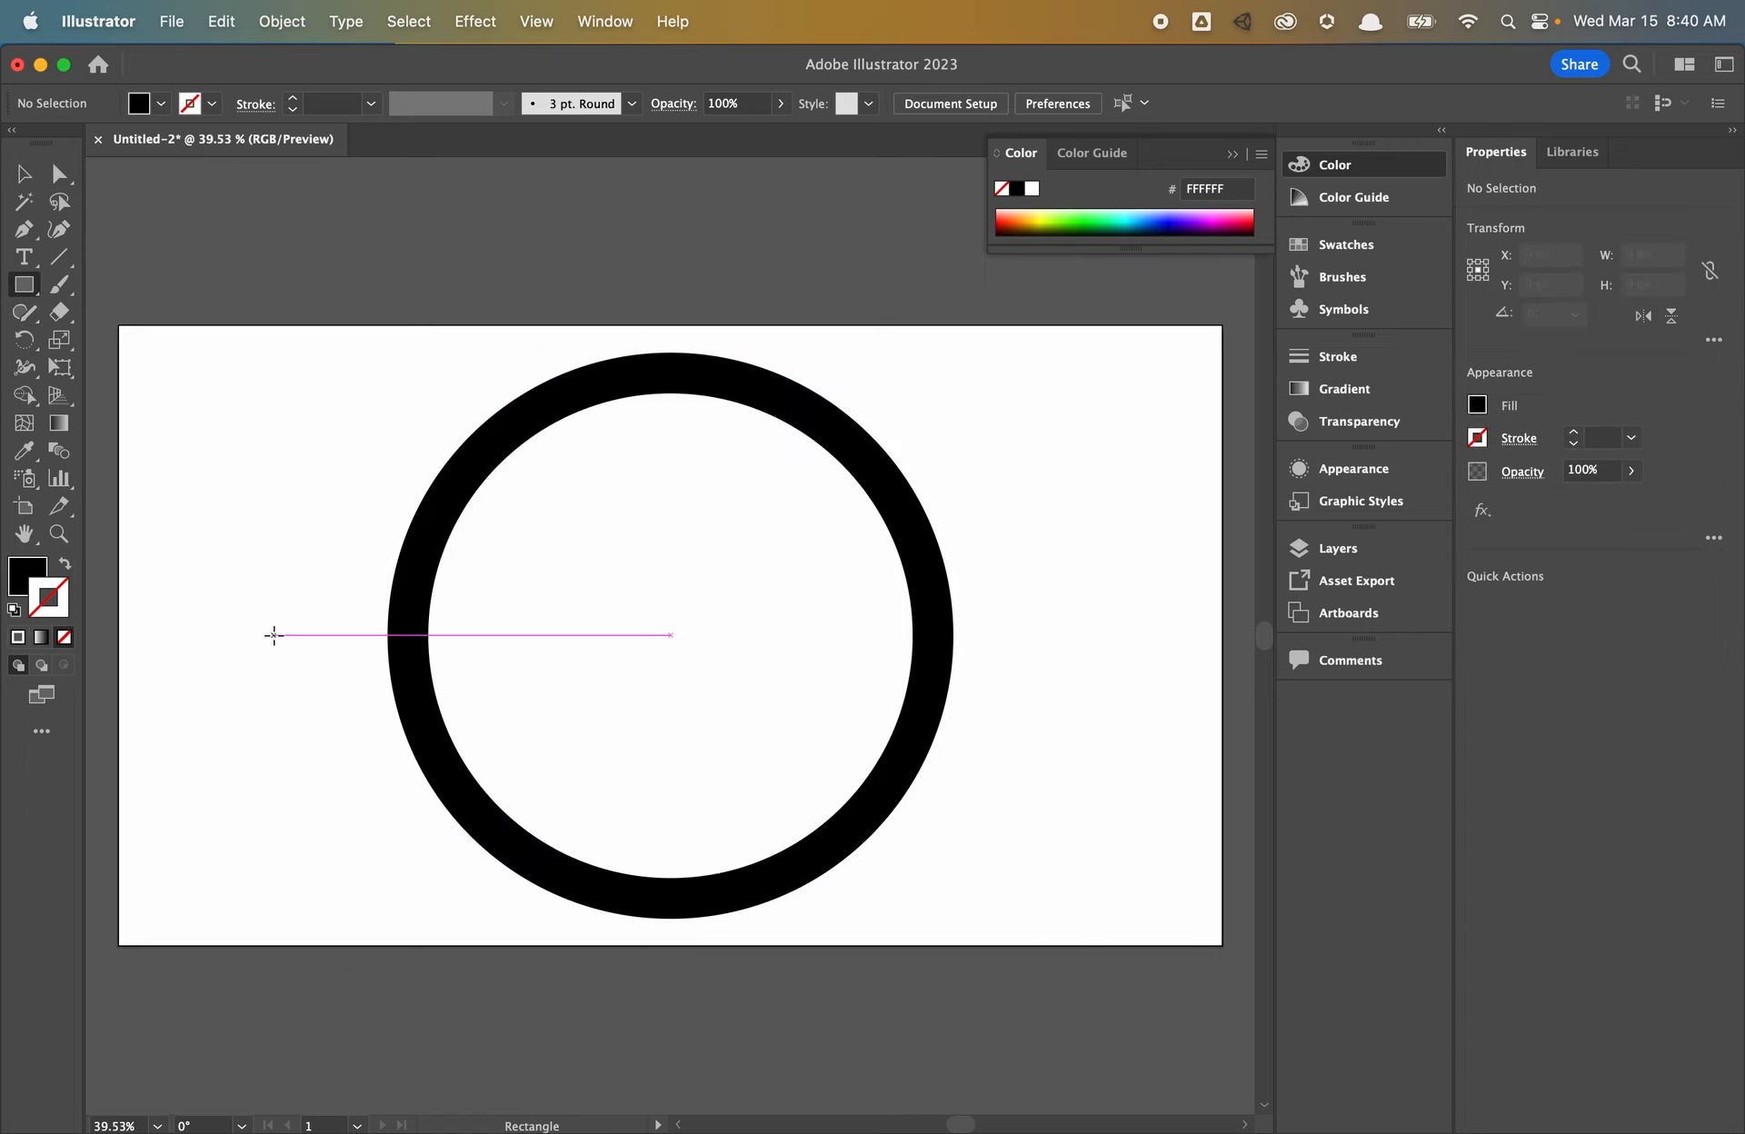
pyautogui.moveTo(274, 635)
pyautogui.mouseDown()
pyautogui.moveTo(1065, 944)
pyautogui.moveTo(1057, 959)
pyautogui.mouseUp()
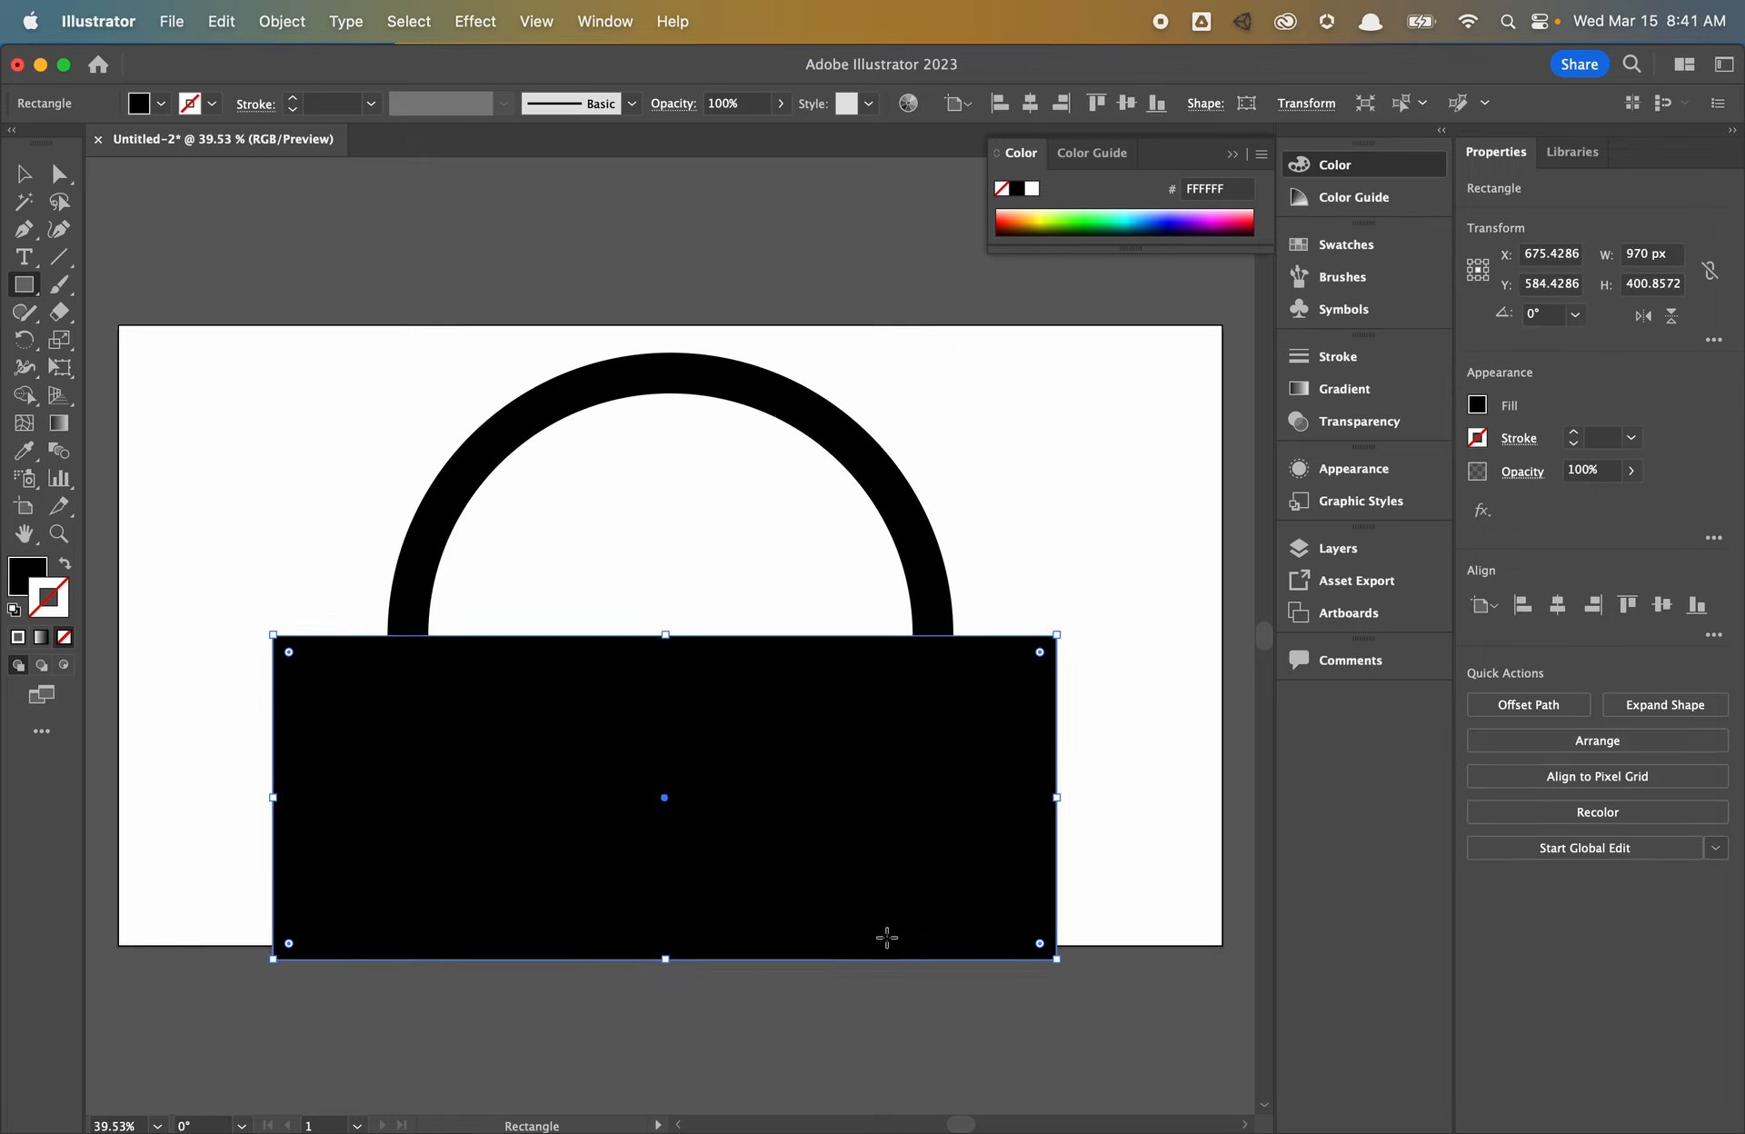
pyautogui.press('v')
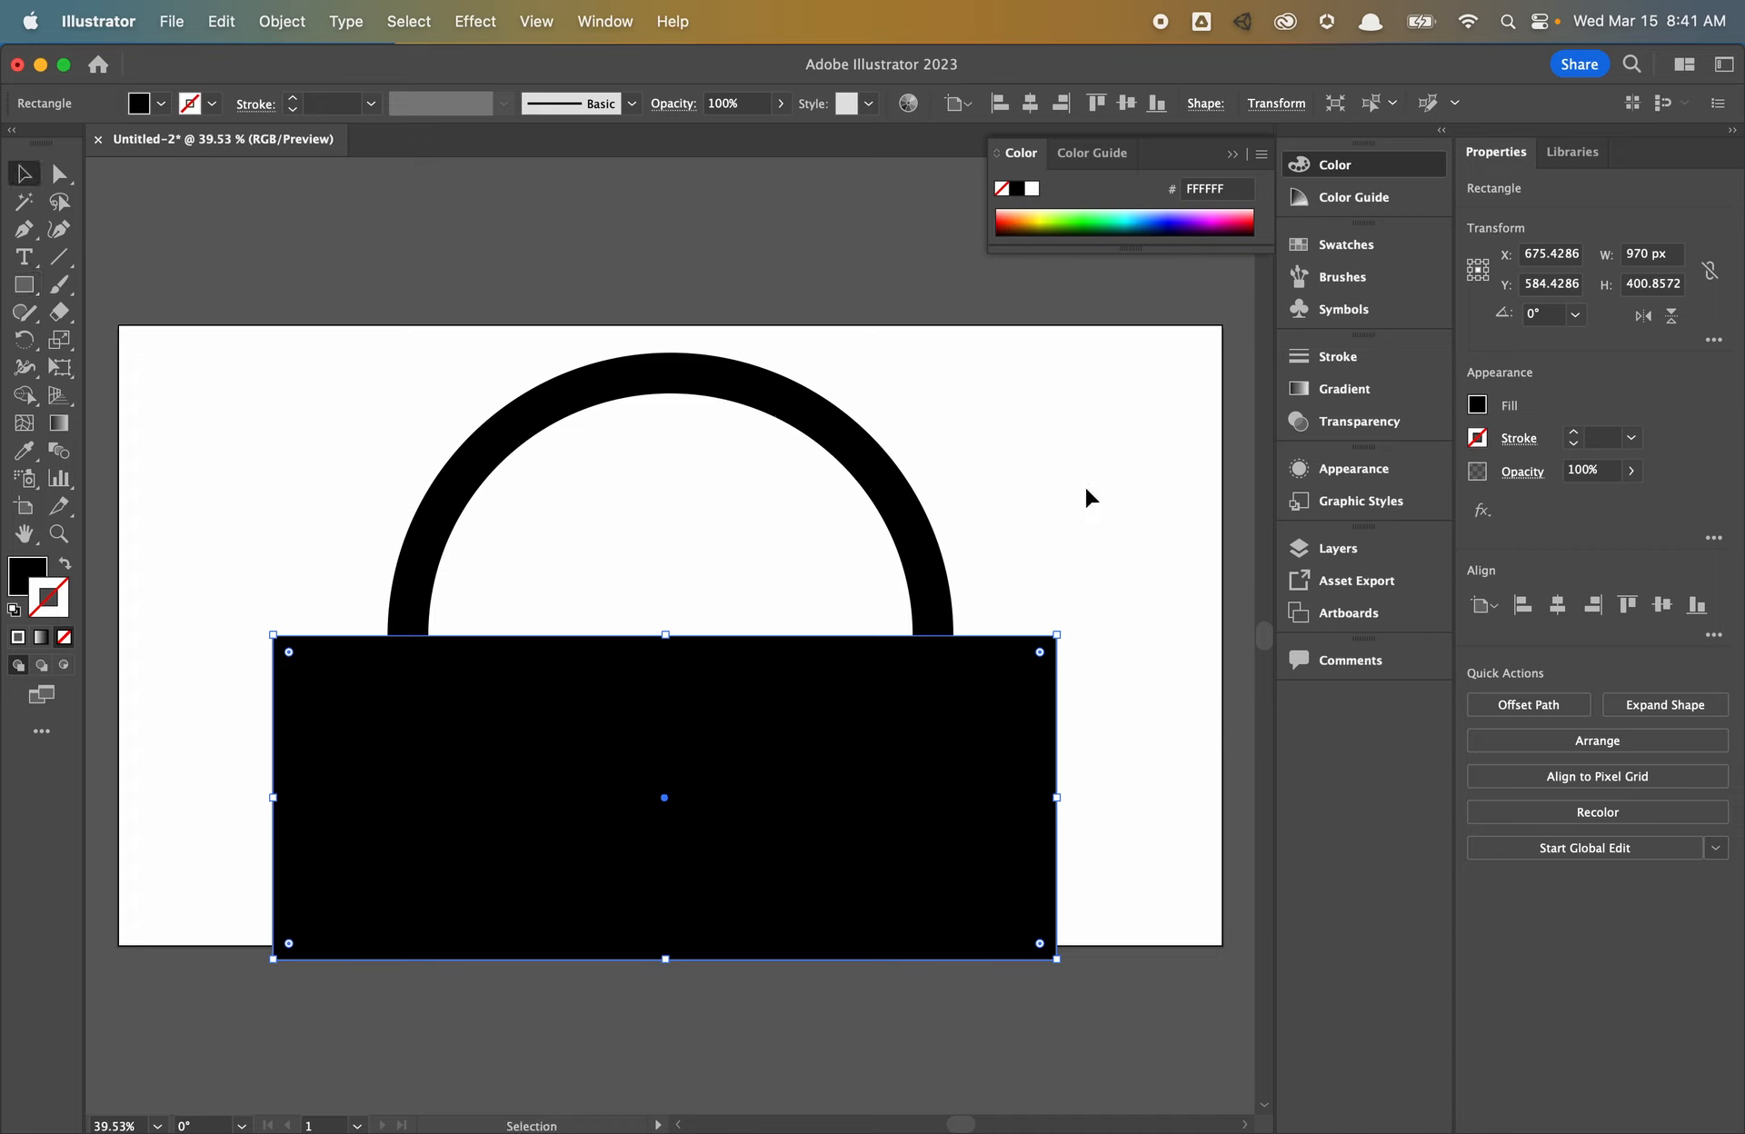
pyautogui.moveTo(1088, 498); pyautogui.dragTo(846, 831)
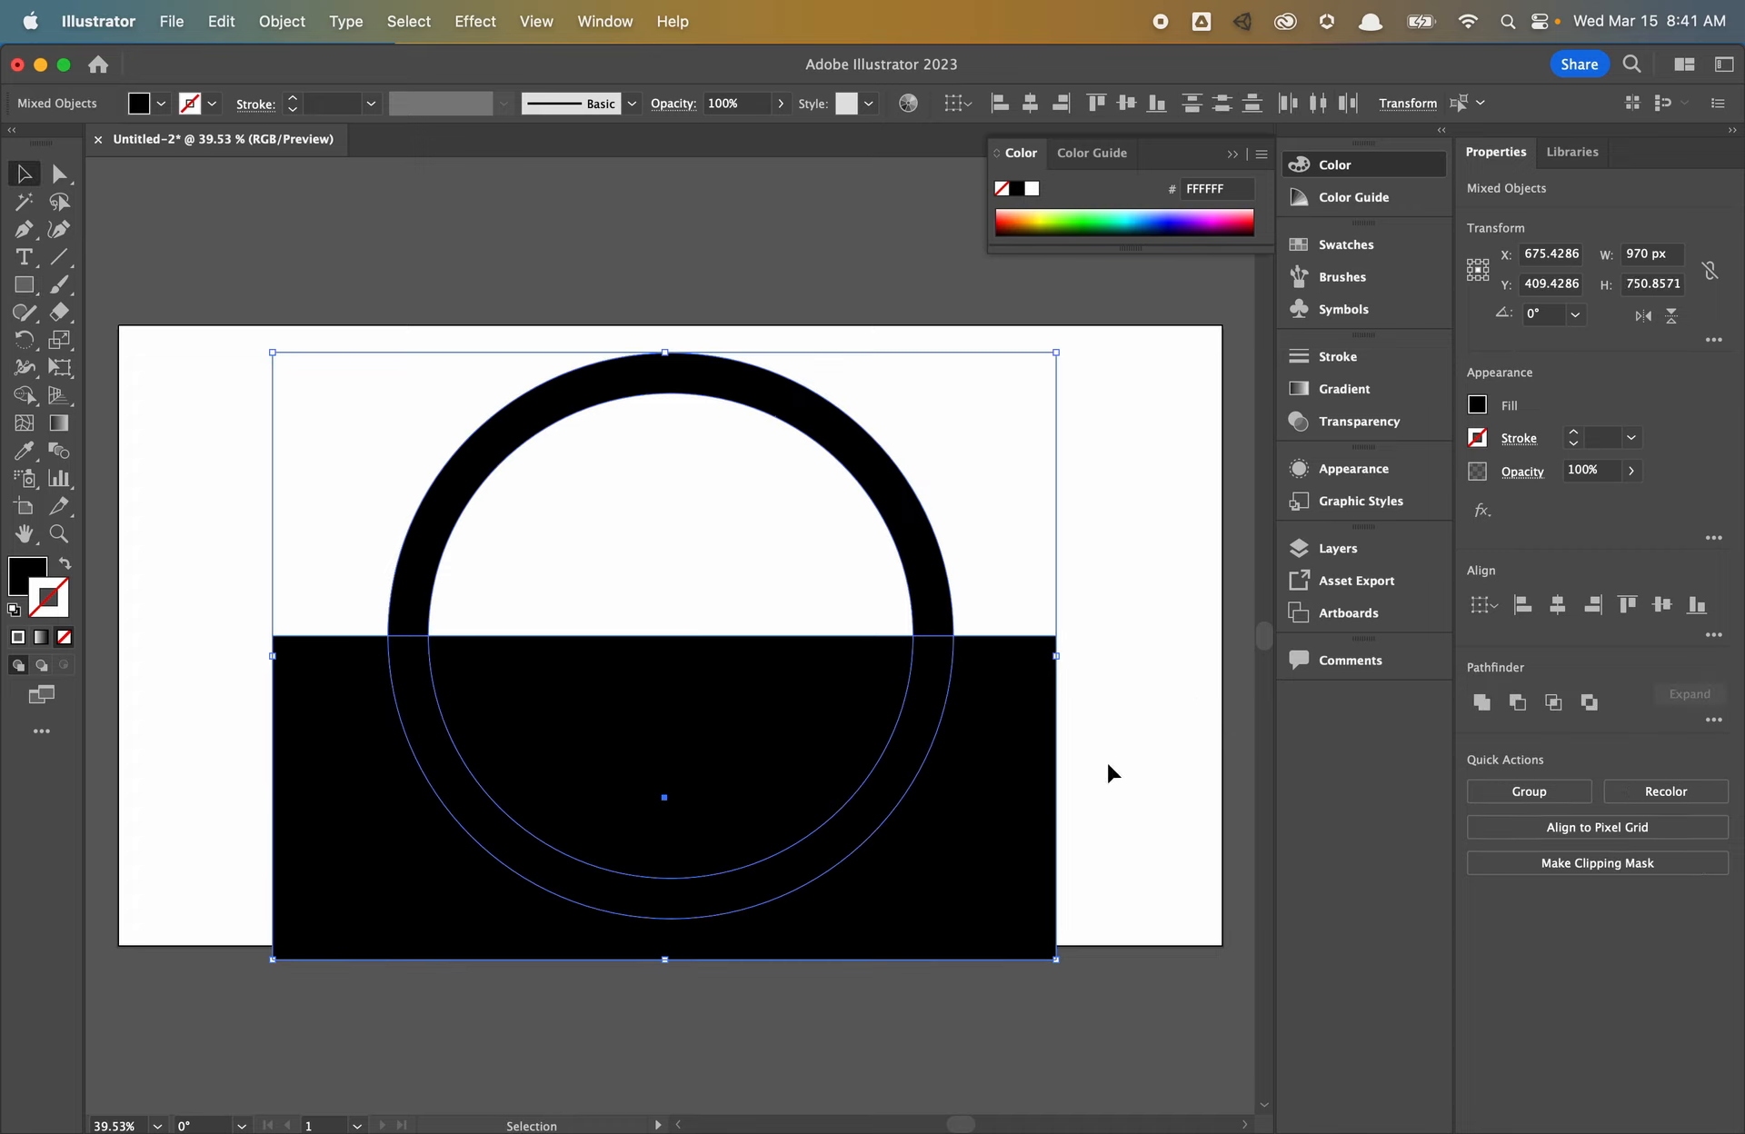
pyautogui.click(1523, 711)
pyautogui.moveTo(24, 285); pyautogui.dragTo(137, 340)
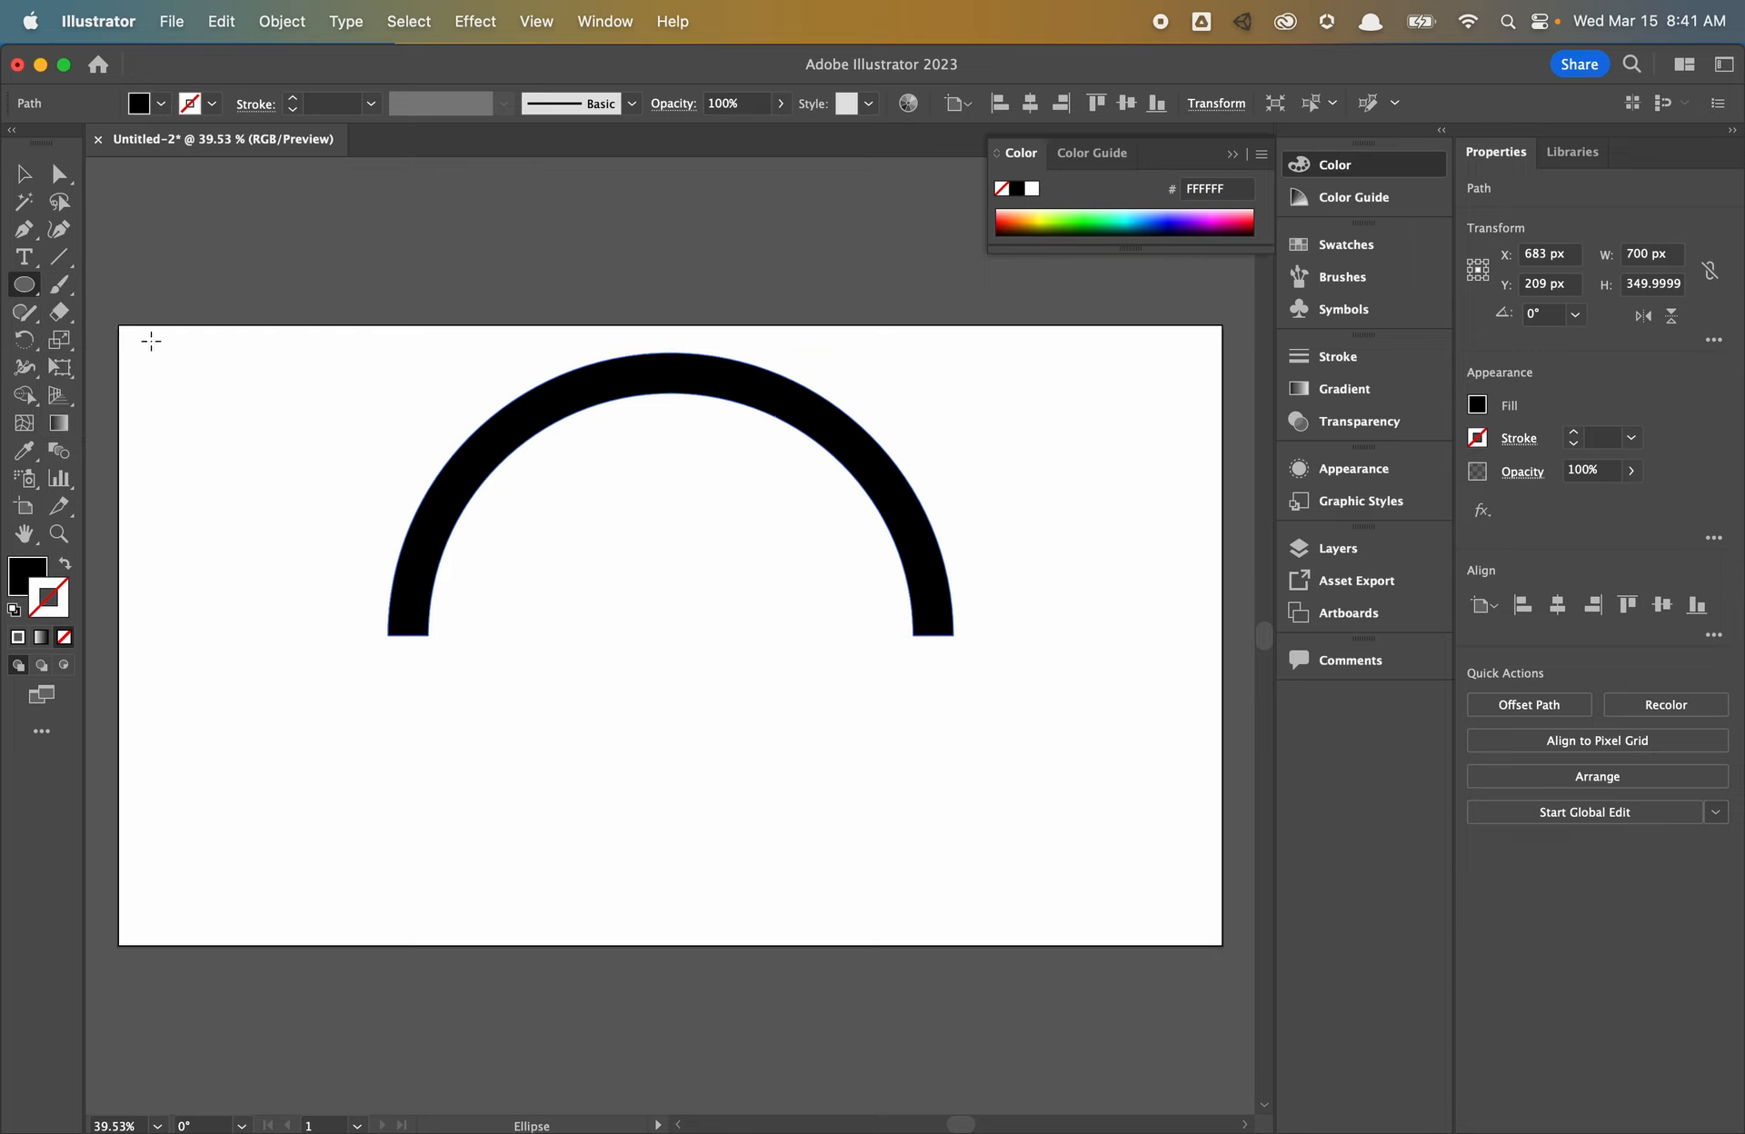
# - Create a 550 px circle and centre it vertically on the artboard
pyautogui.click(667, 723)
pyautogui.write('550')
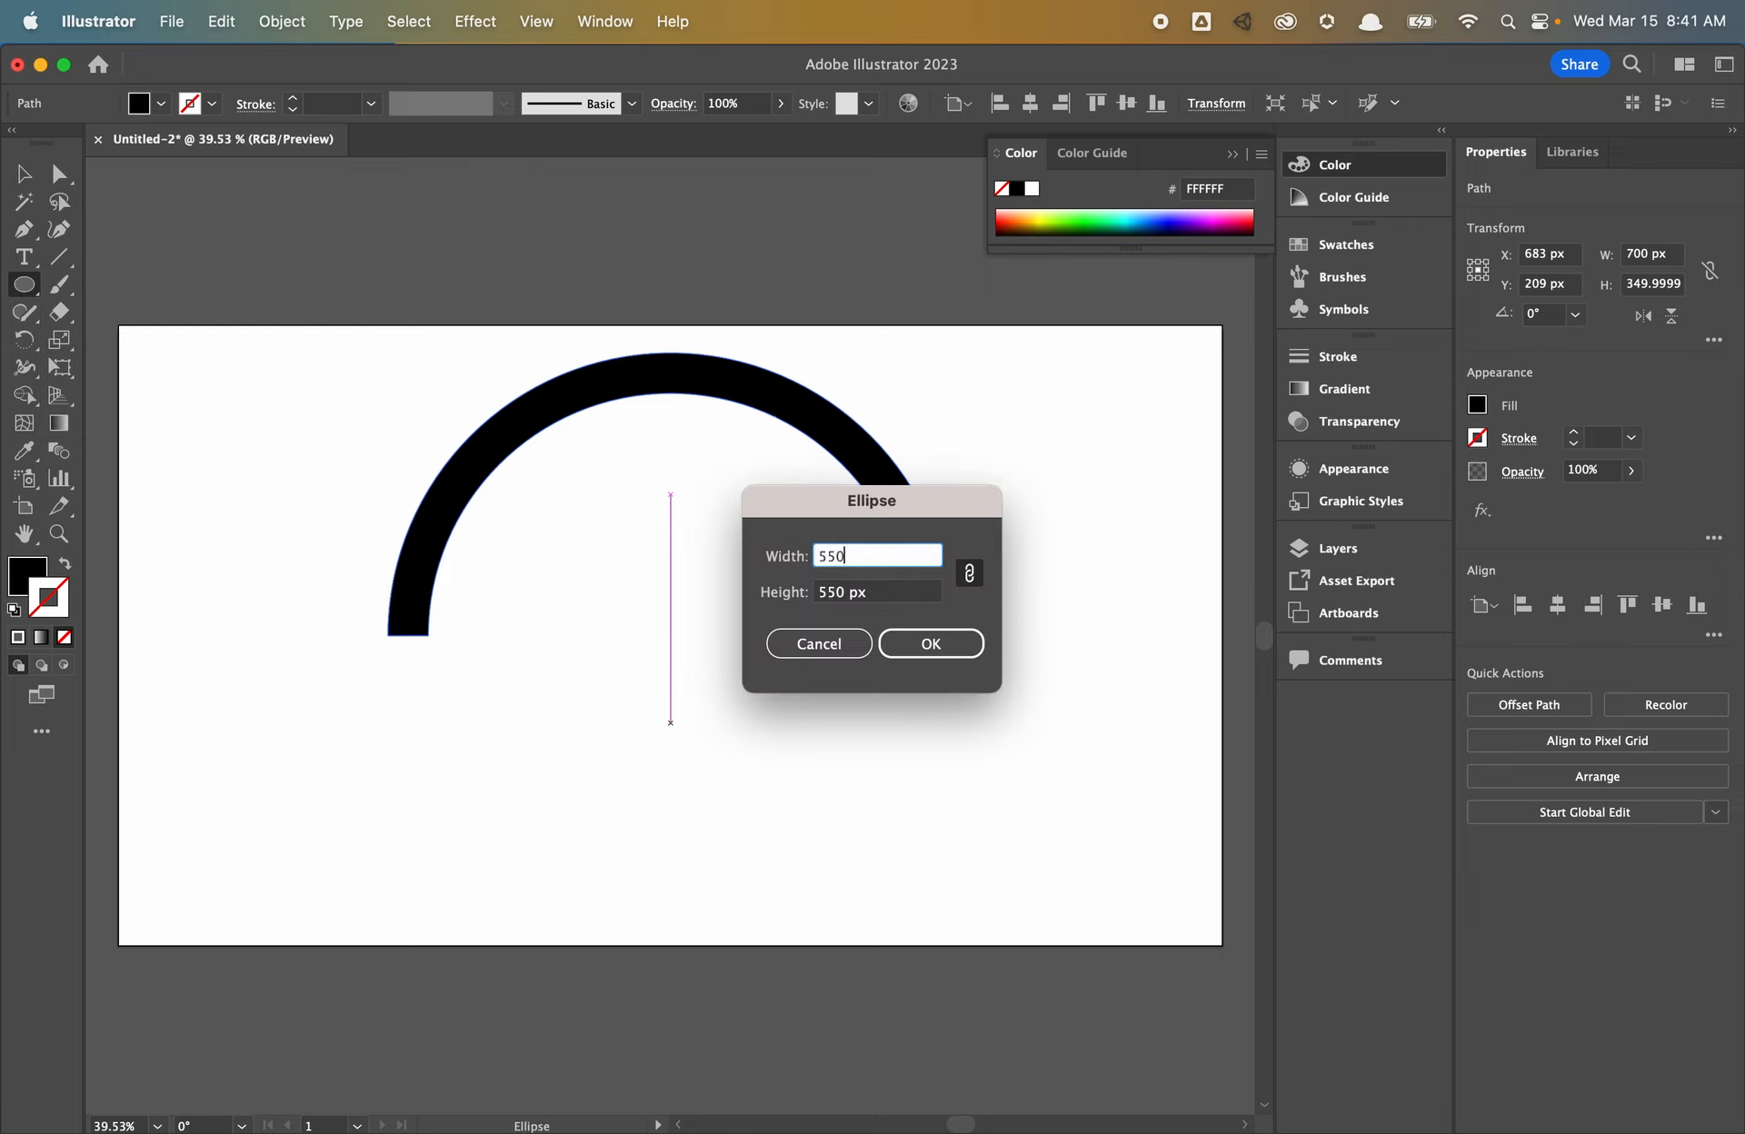
pyautogui.press('Return')
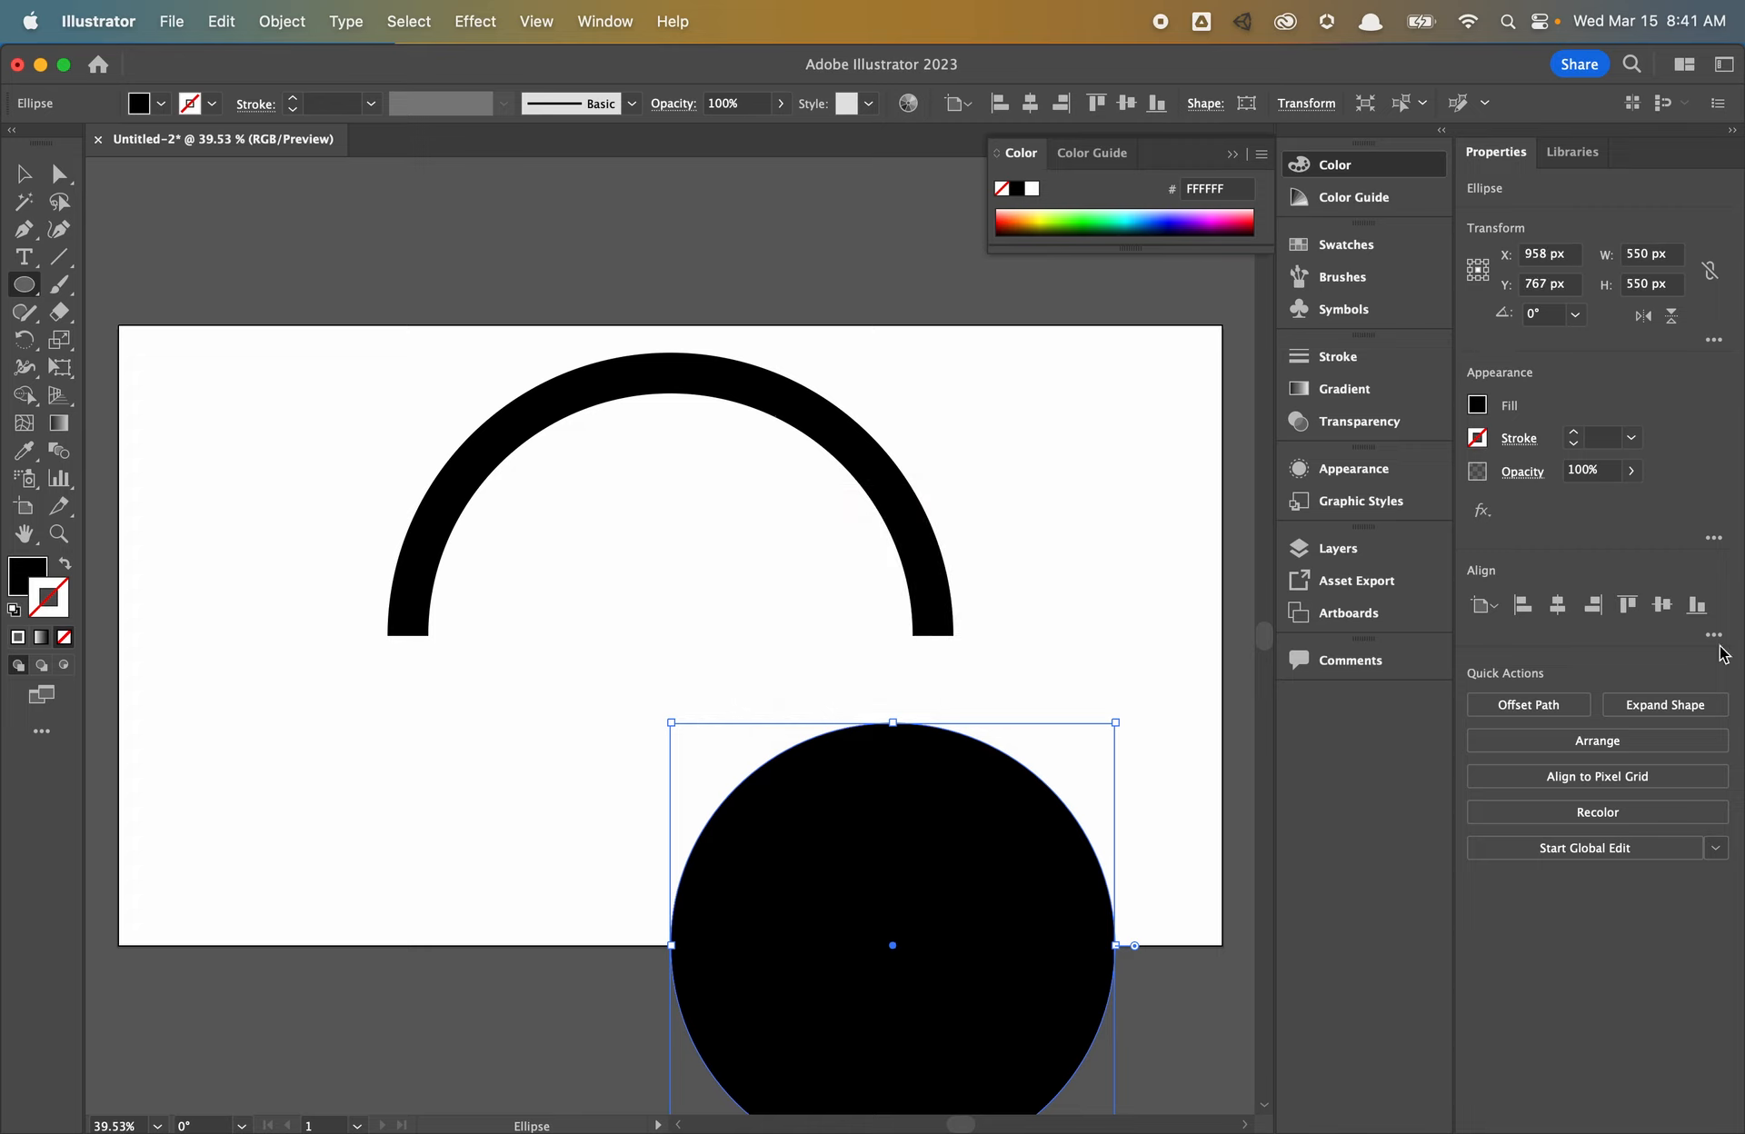
pyautogui.click(1662, 605)
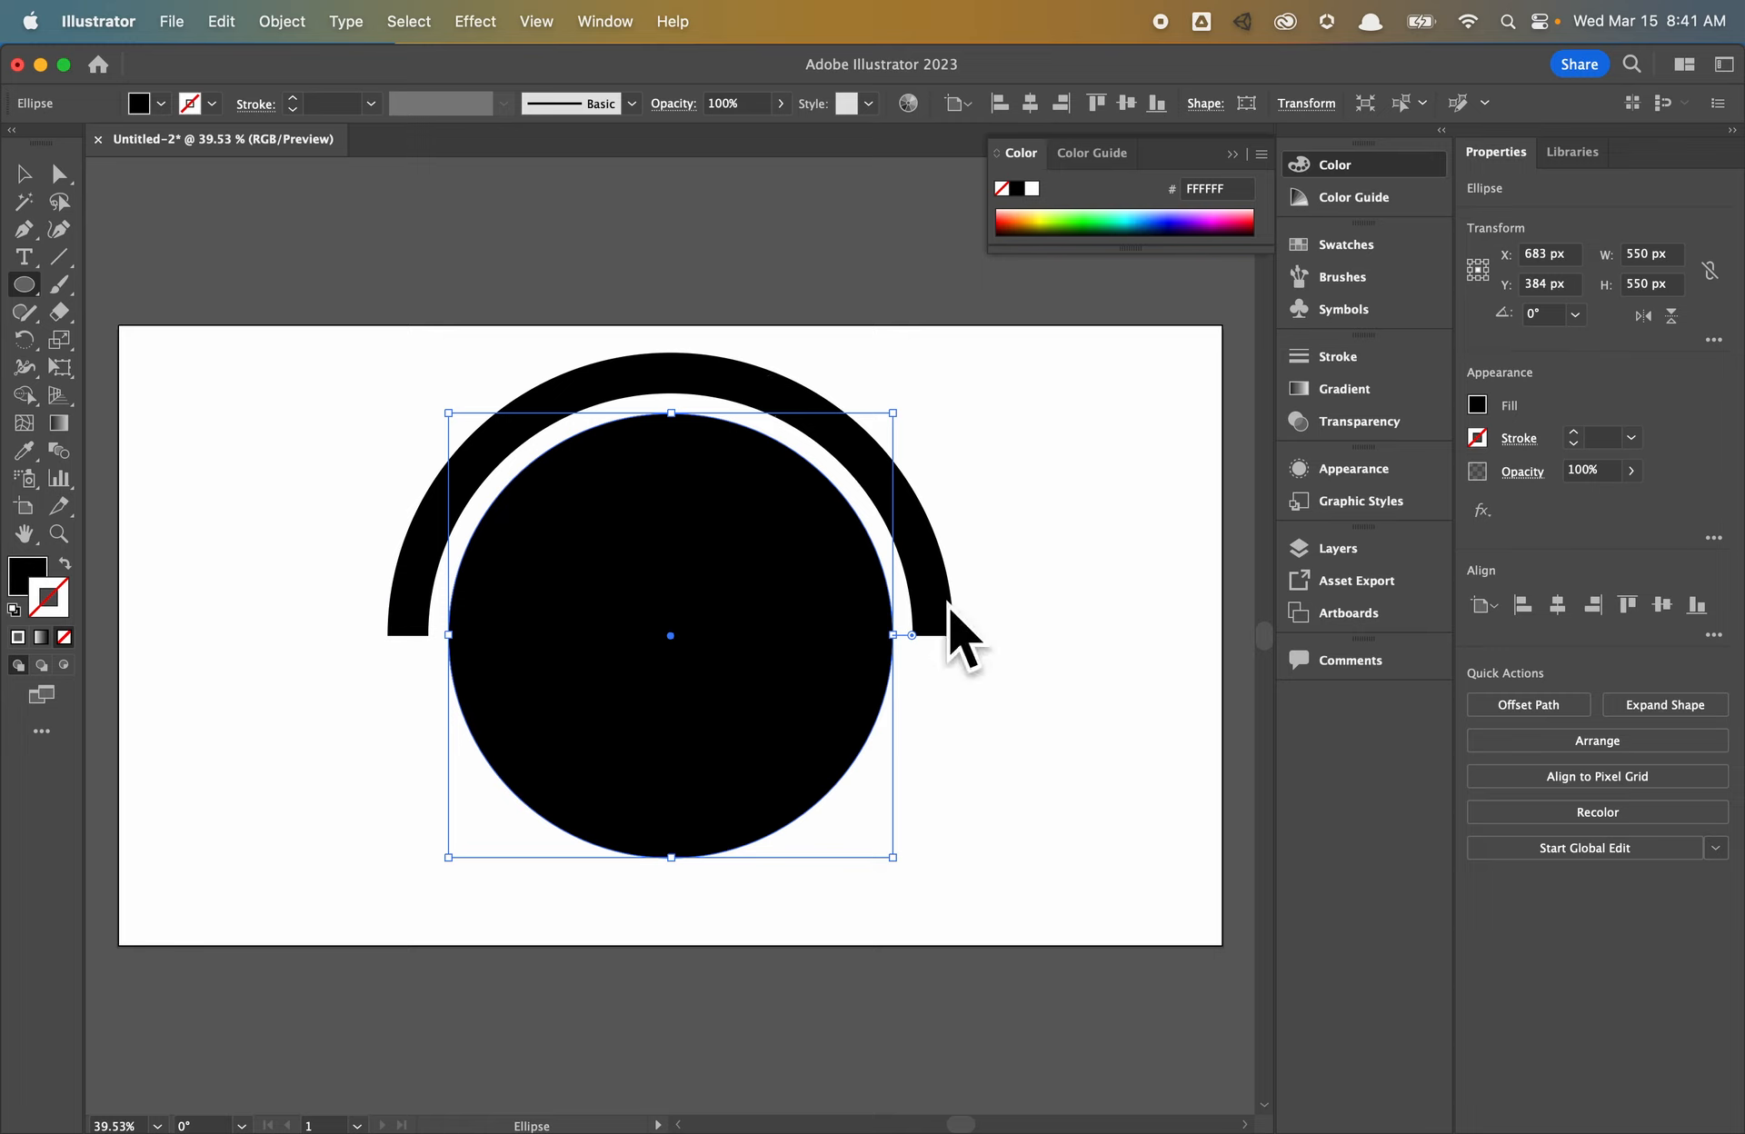
# - Draw a rectangle covering the lower half of the 550 px circle
pyautogui.click(23, 284)
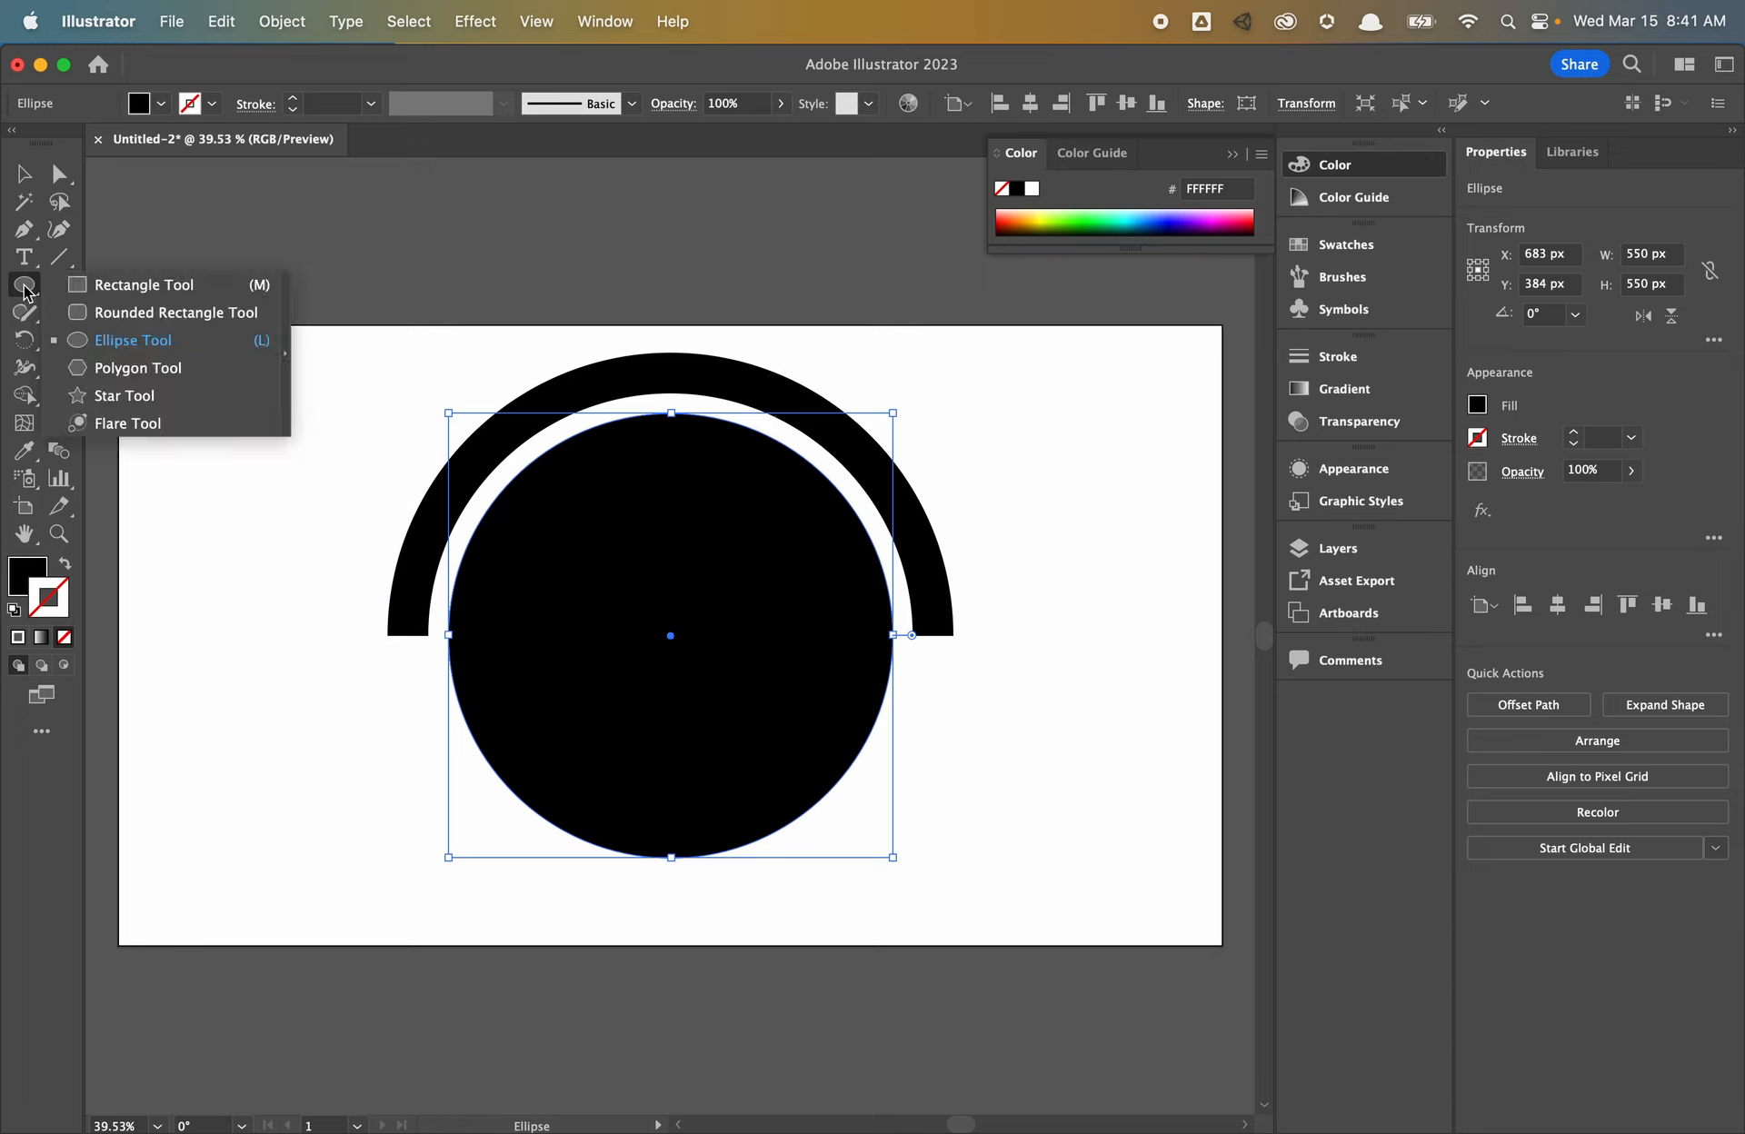
pyautogui.click(101, 293)
pyautogui.moveTo(338, 635); pyautogui.dragTo(1020, 918)
# - Subtract the rectangle from the 550 px circle, leaving a 550×275 px half-disc
pyautogui.press('v')
pyautogui.rightClick(733, 541)
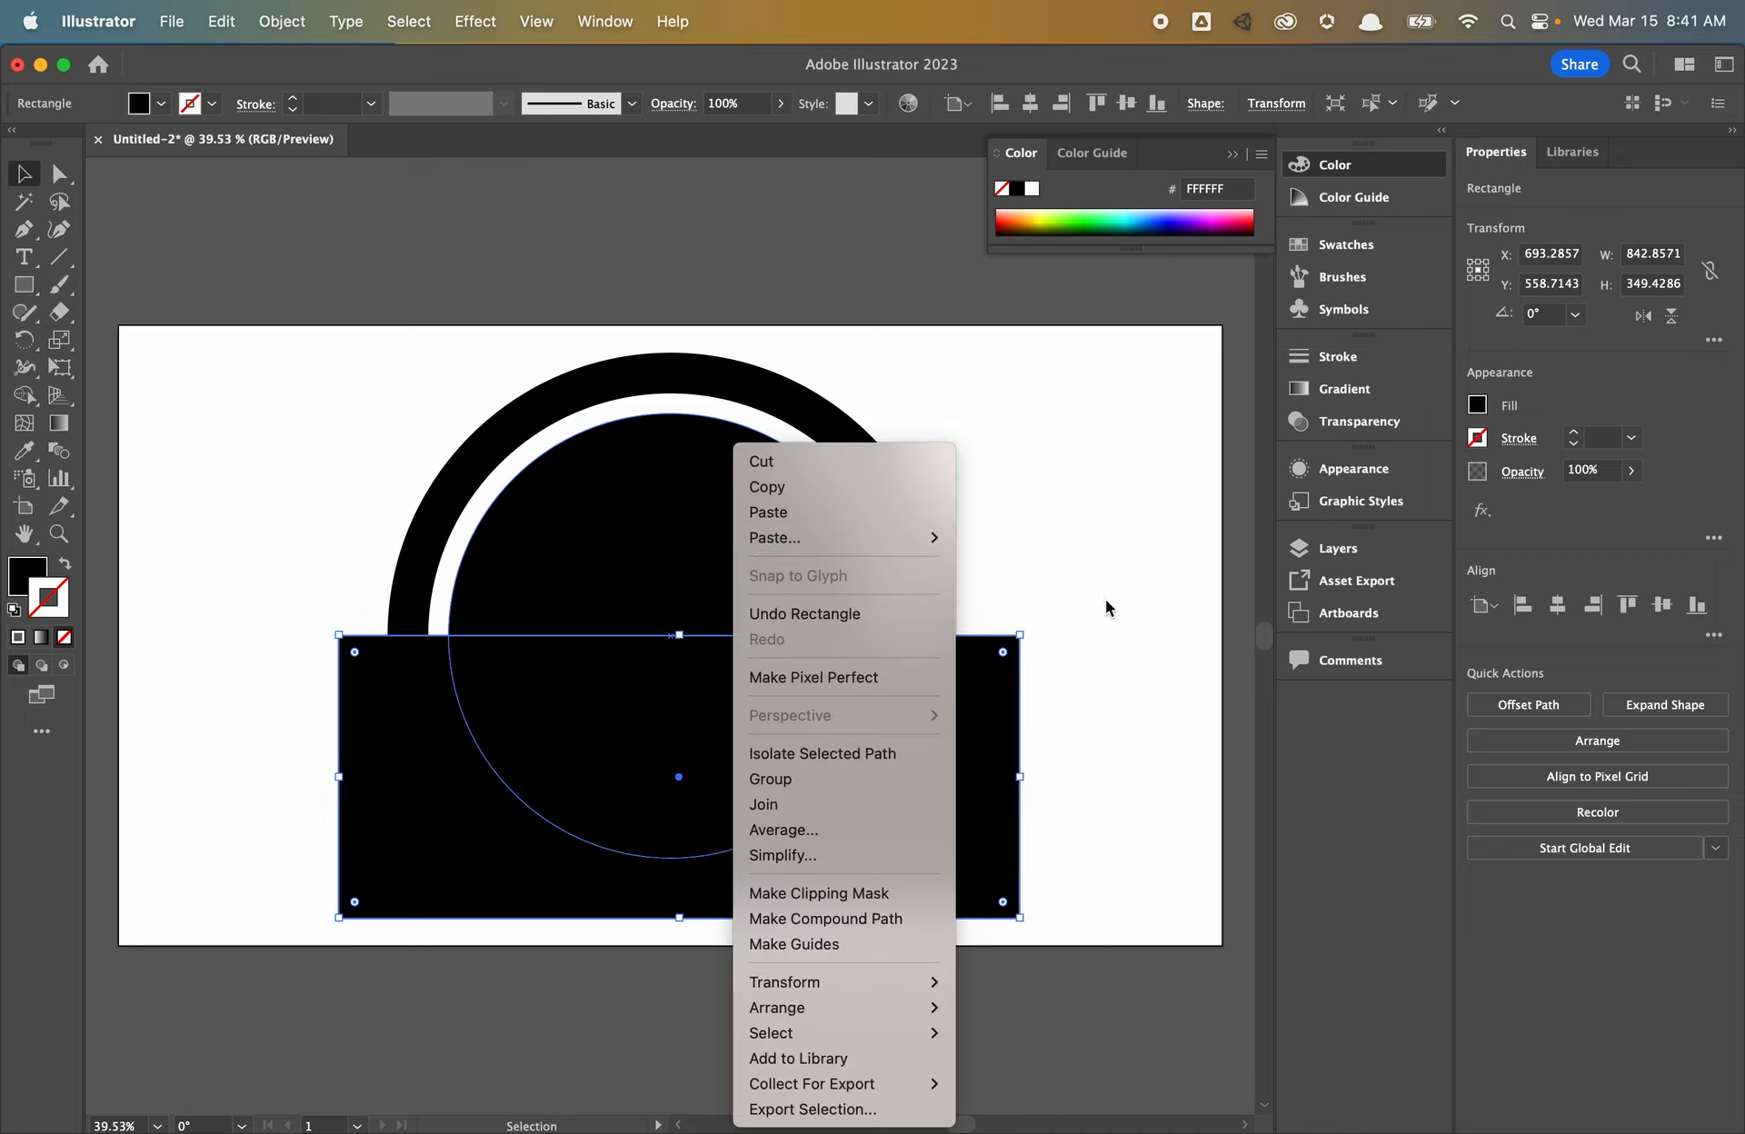
pyautogui.click(638, 544)
pyautogui.keyDown('shift'); pyautogui.click(637, 545); pyautogui.keyUp('shift')
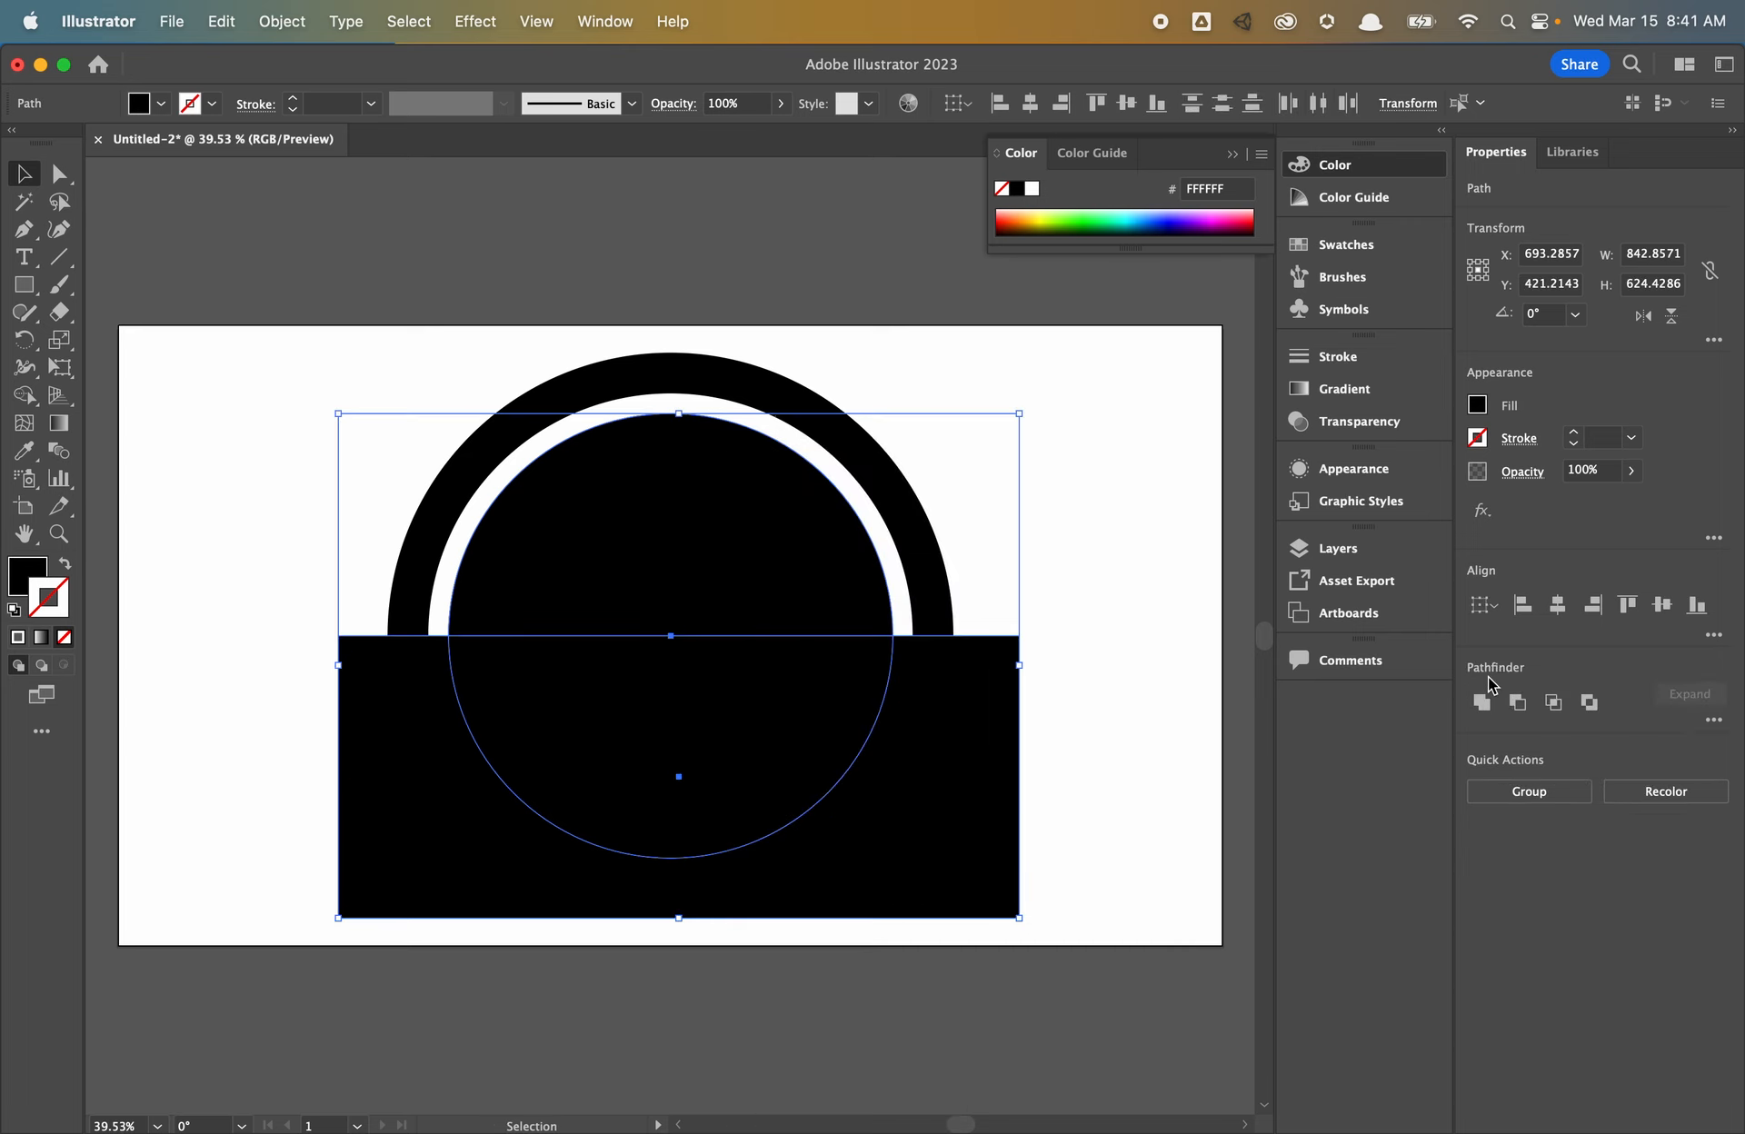
pyautogui.click(1517, 702)
# - Draw a black bar beneath the half-disc and size it to 700 × 100 px
pyautogui.click(24, 285)
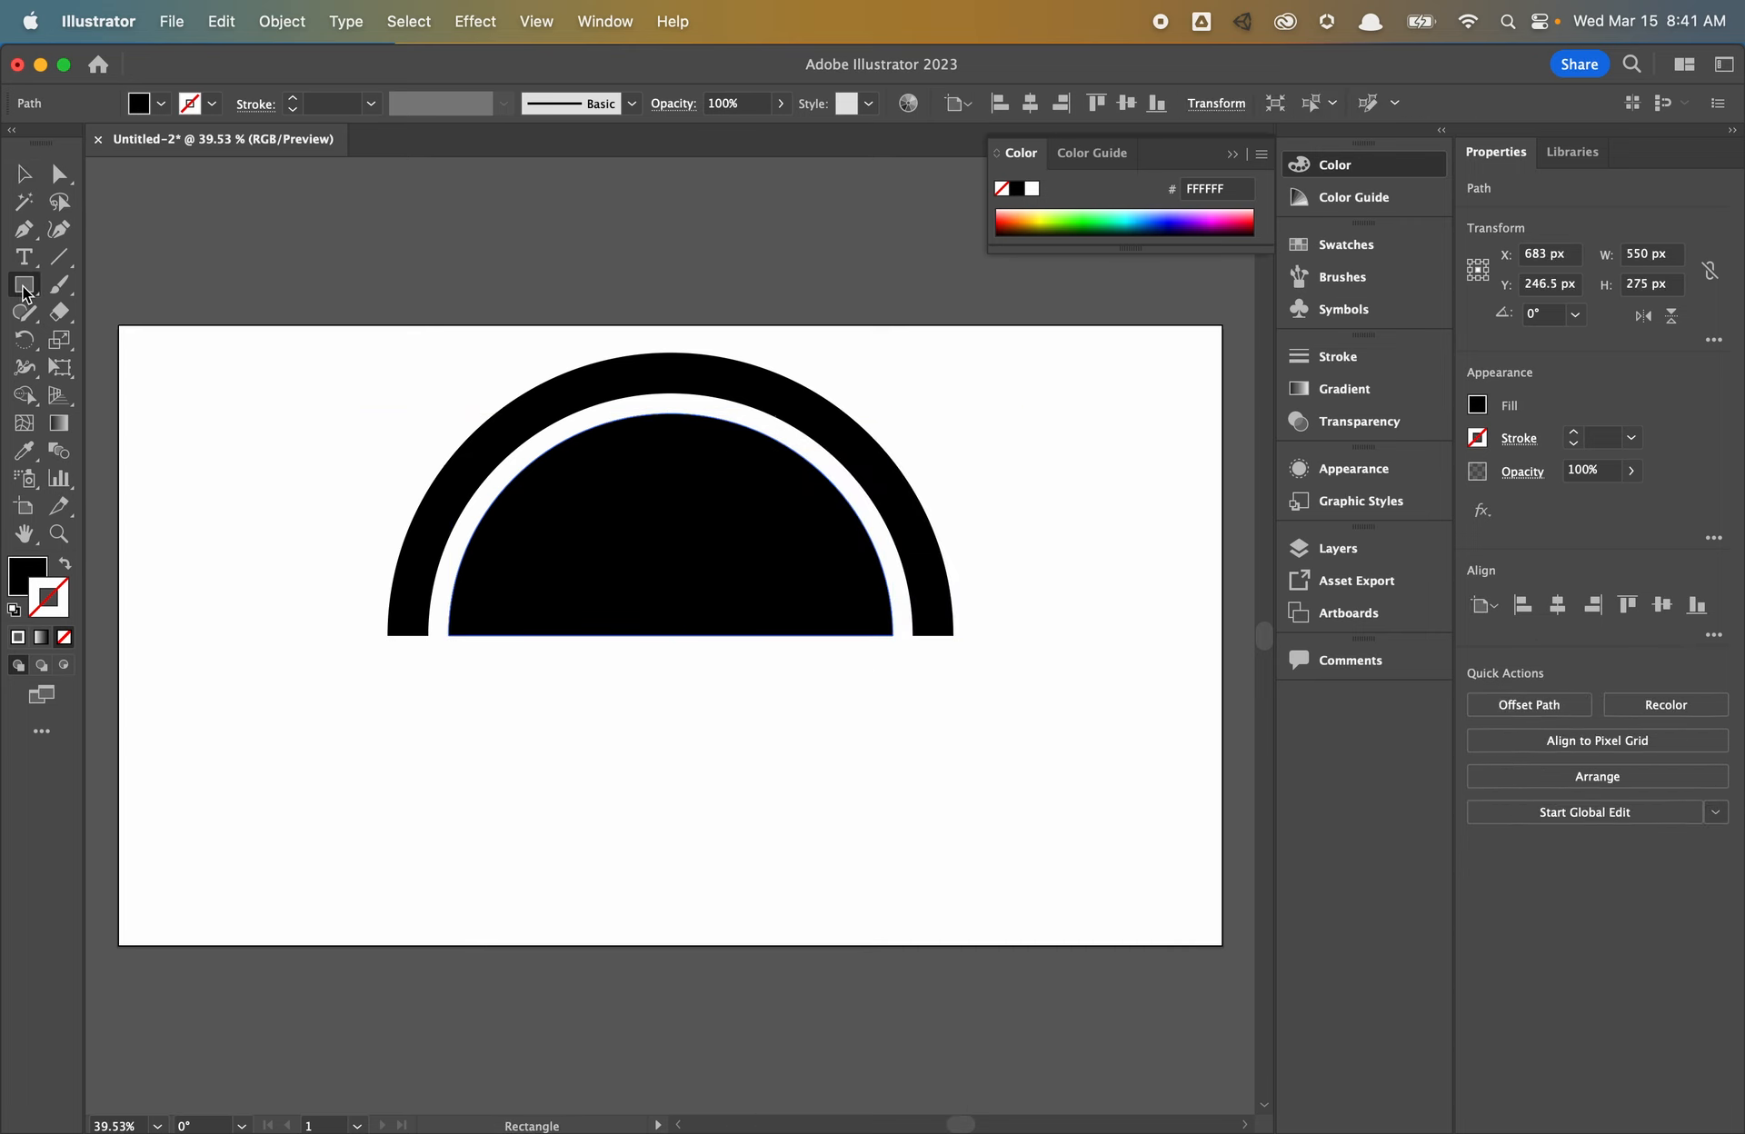
pyautogui.moveTo(387, 671)
pyautogui.mouseDown()
pyautogui.moveTo(946, 794)
pyautogui.moveTo(954, 765)
pyautogui.mouseUp()
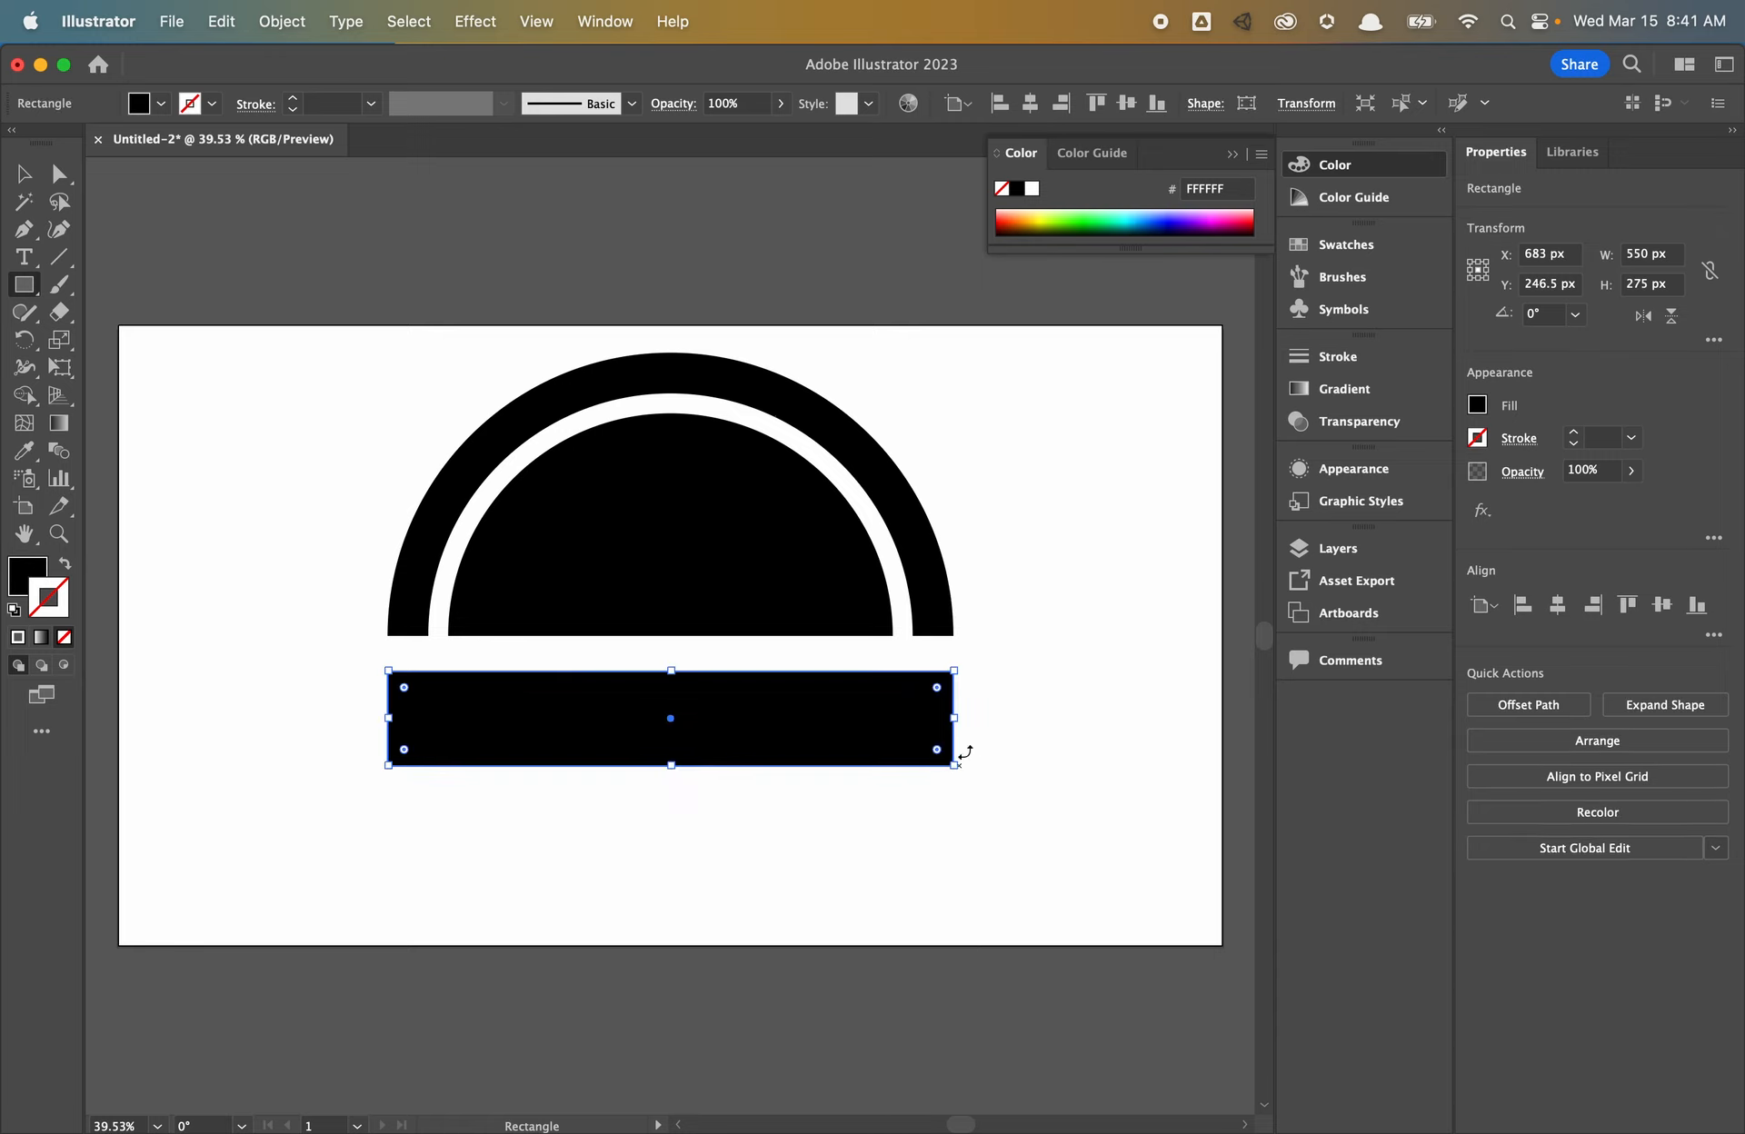
pyautogui.click(1633, 283)
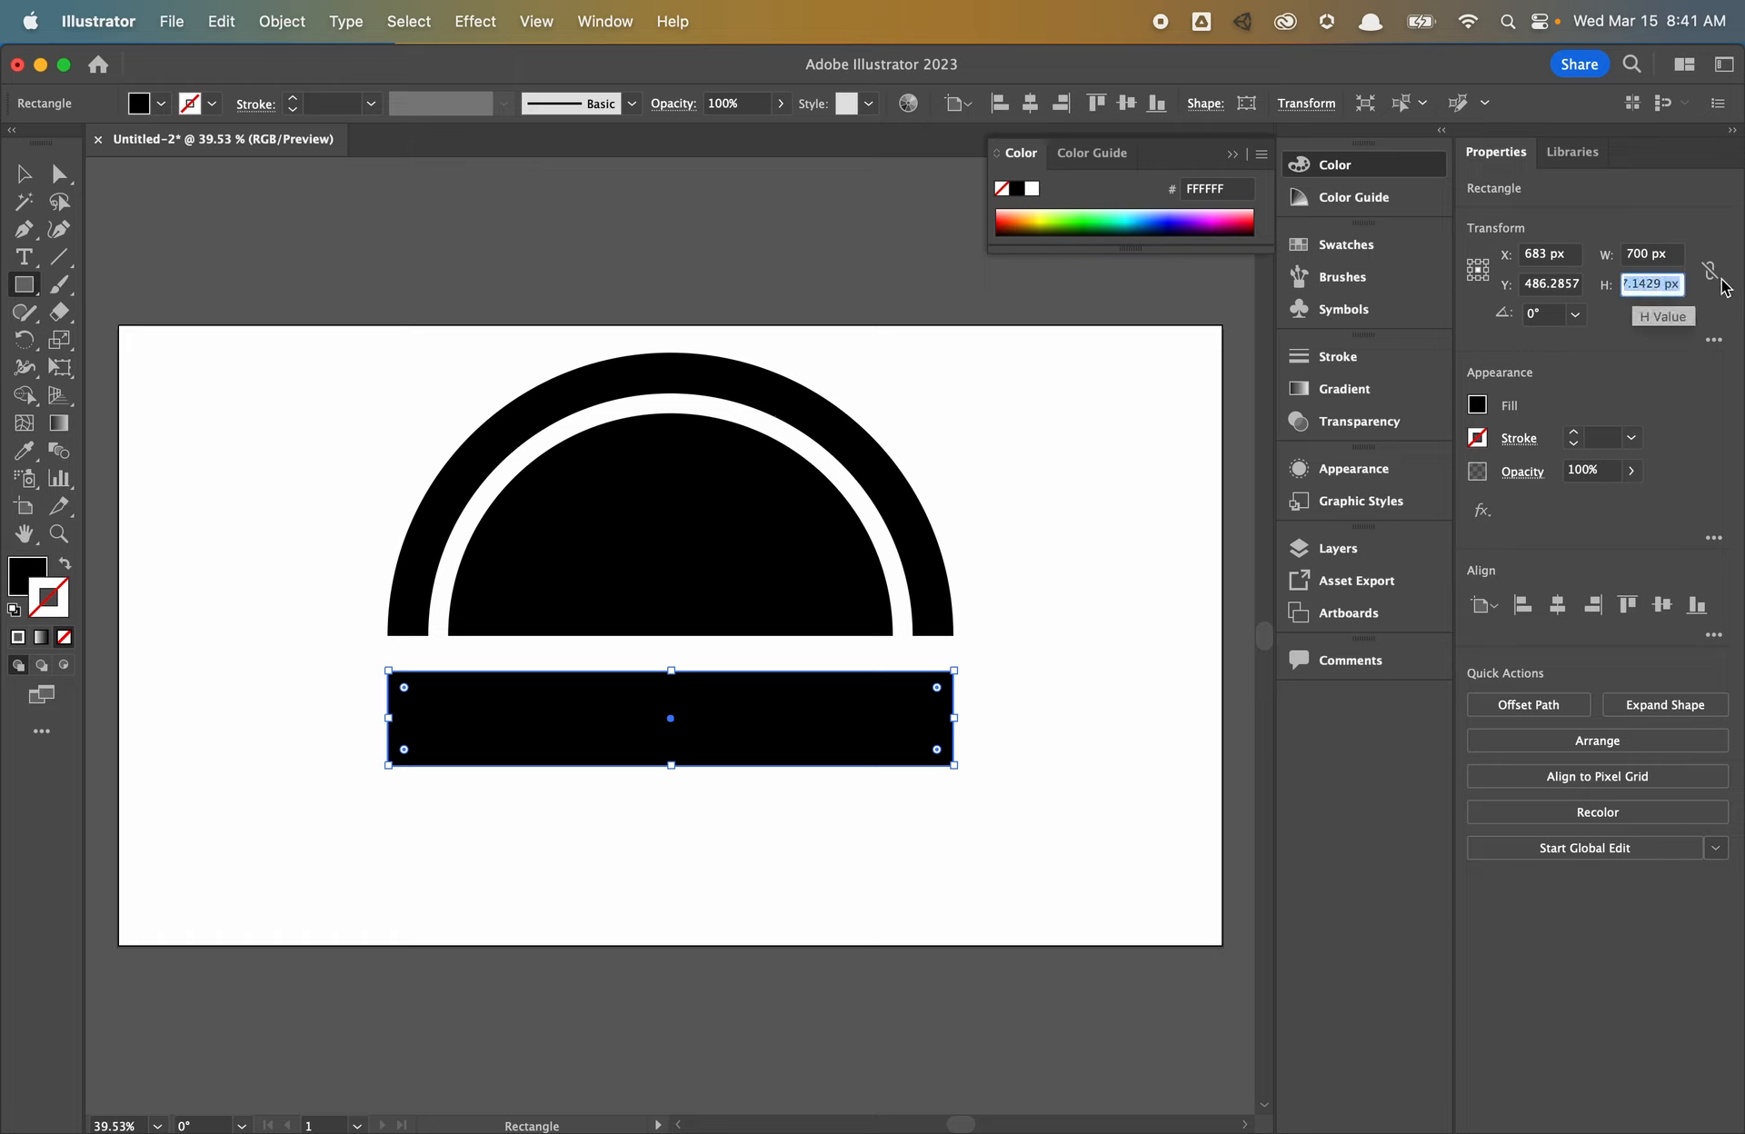
pyautogui.write('100')
pyautogui.press('Return')
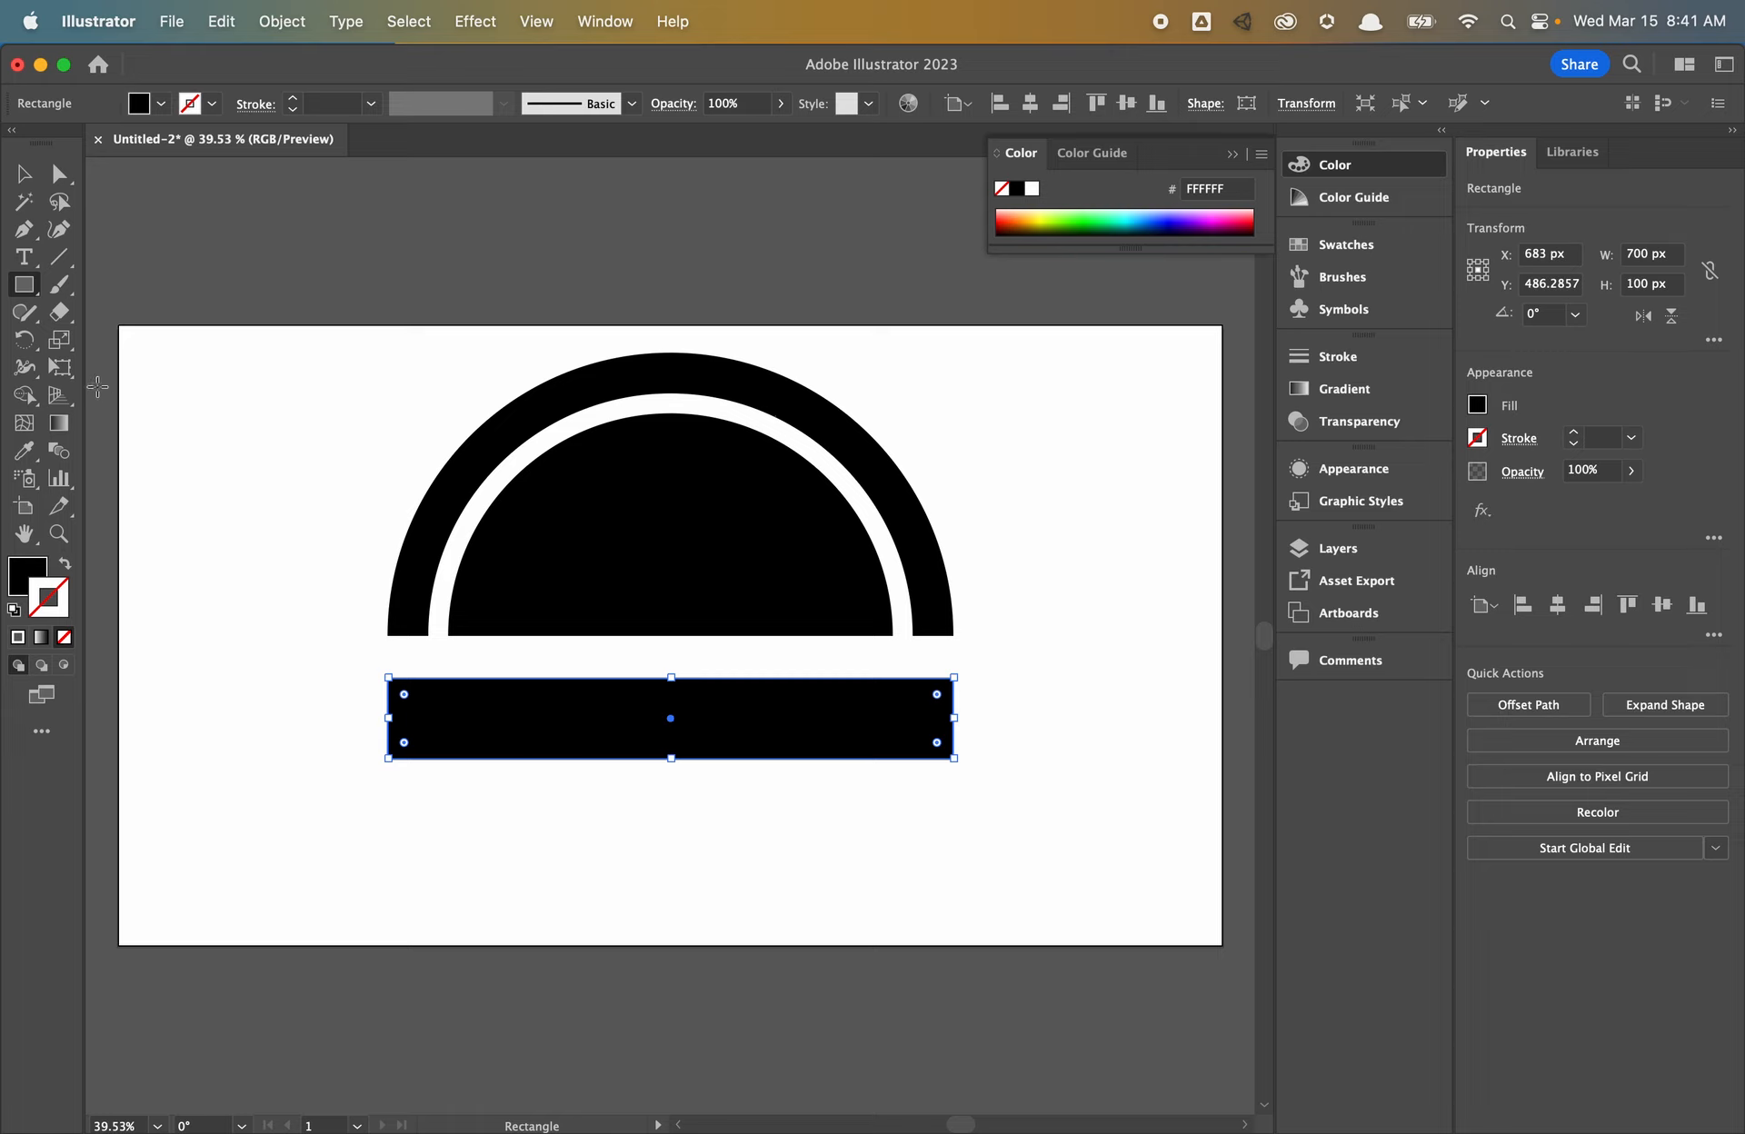
# - Snap the bar up against a 25 px spacer square under the arch, then delete the square
pyautogui.scroll(5, 435, 647)
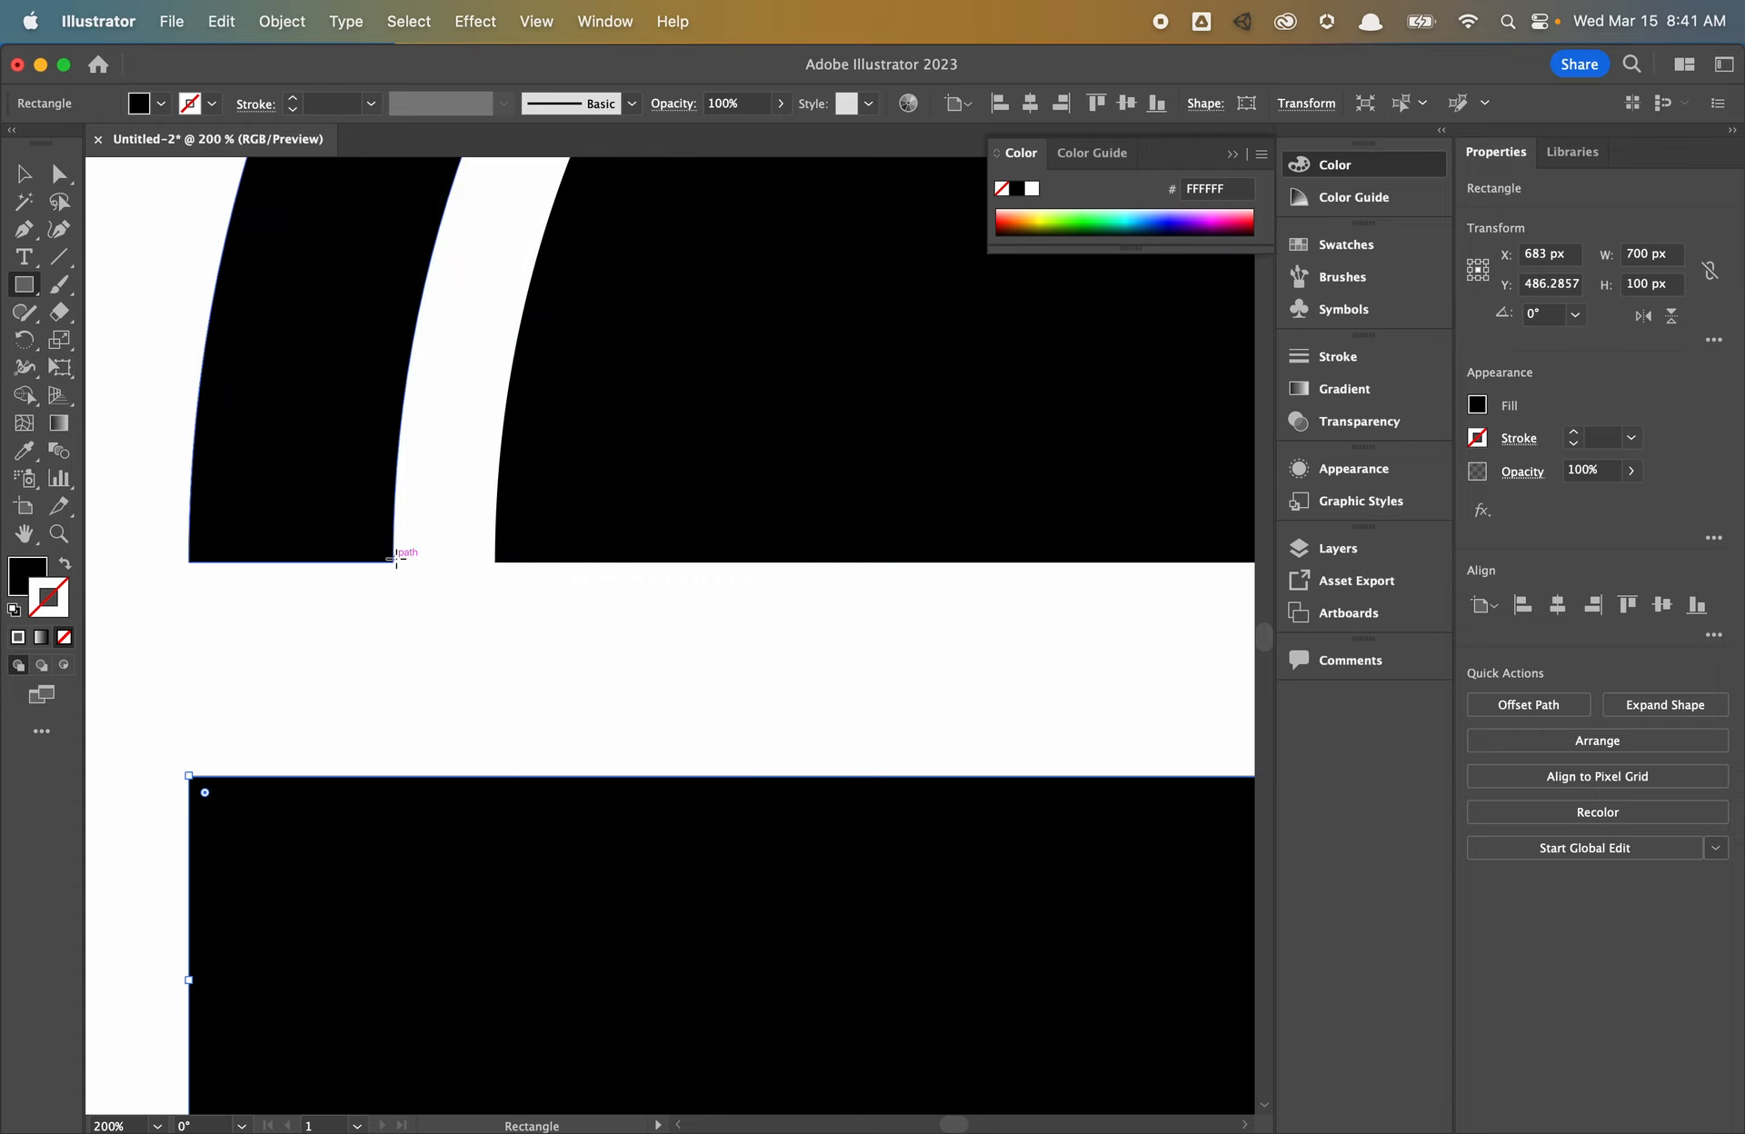
pyautogui.moveTo(393, 561); pyautogui.dragTo(496, 664)
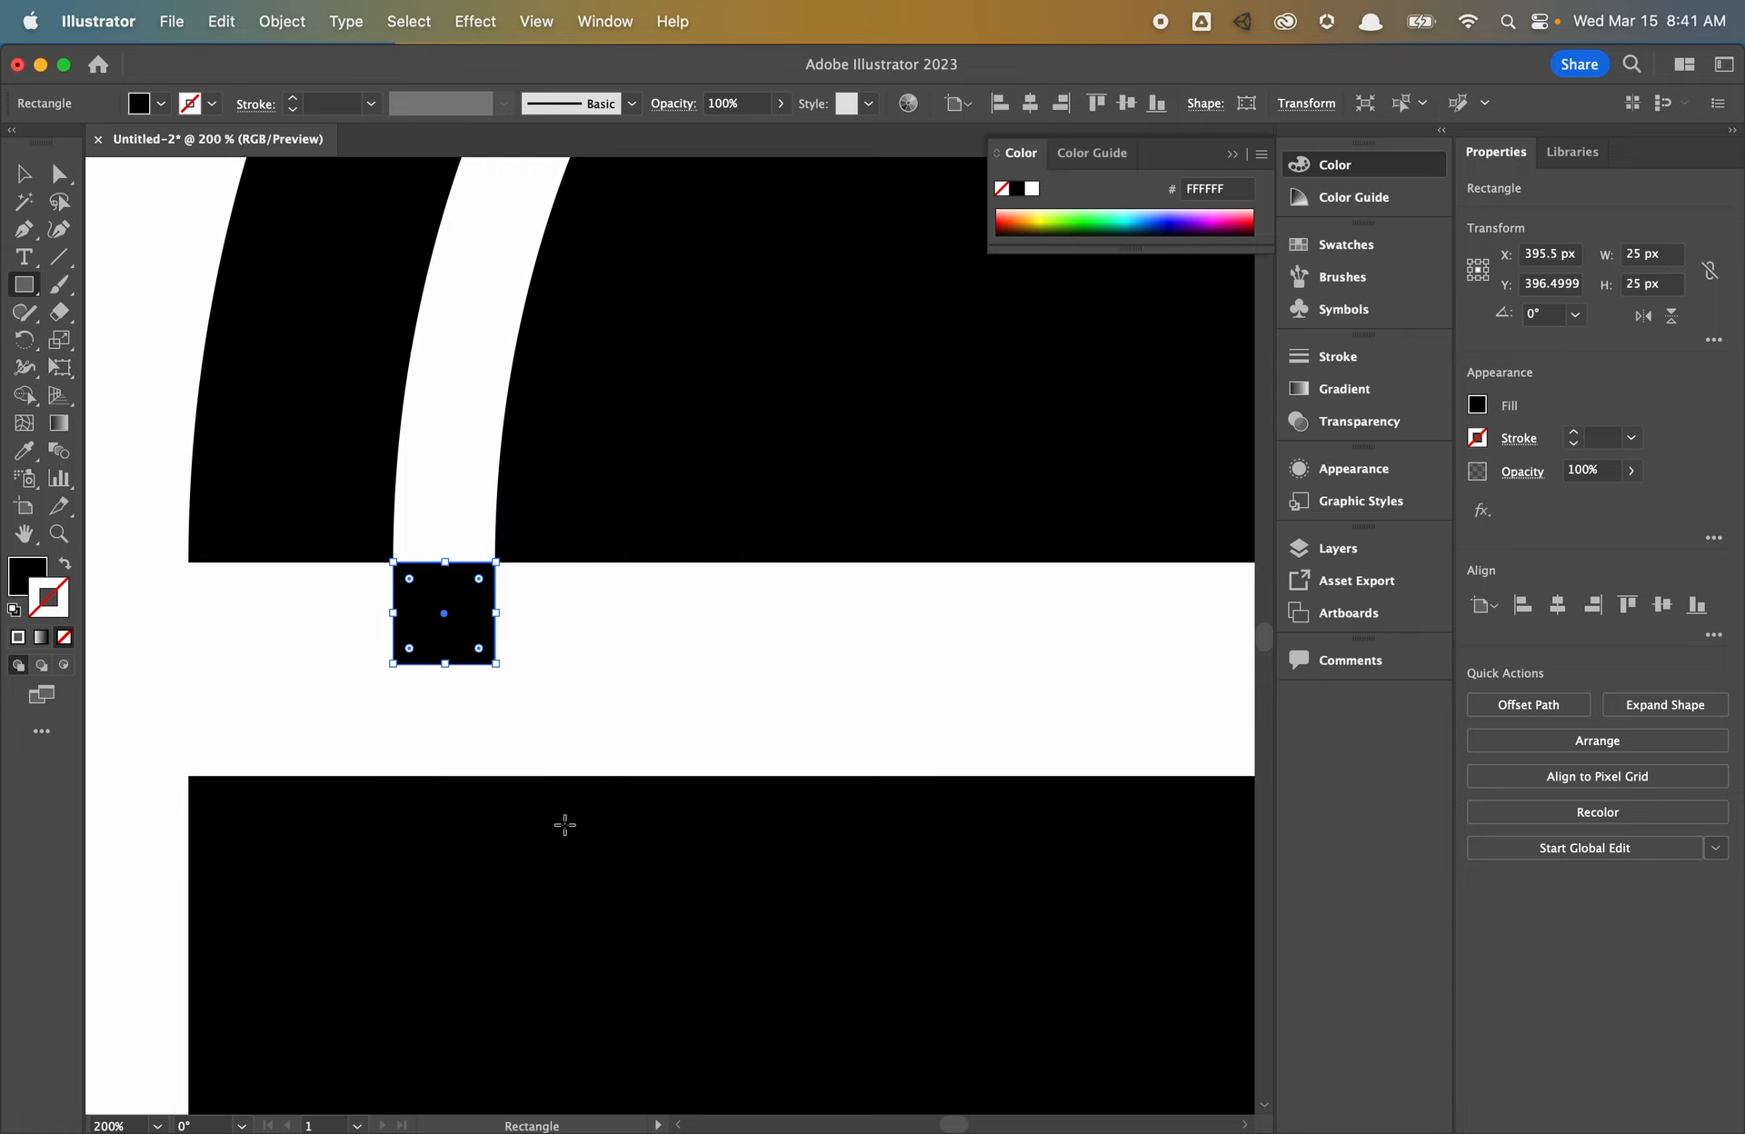
pyautogui.click(24, 174)
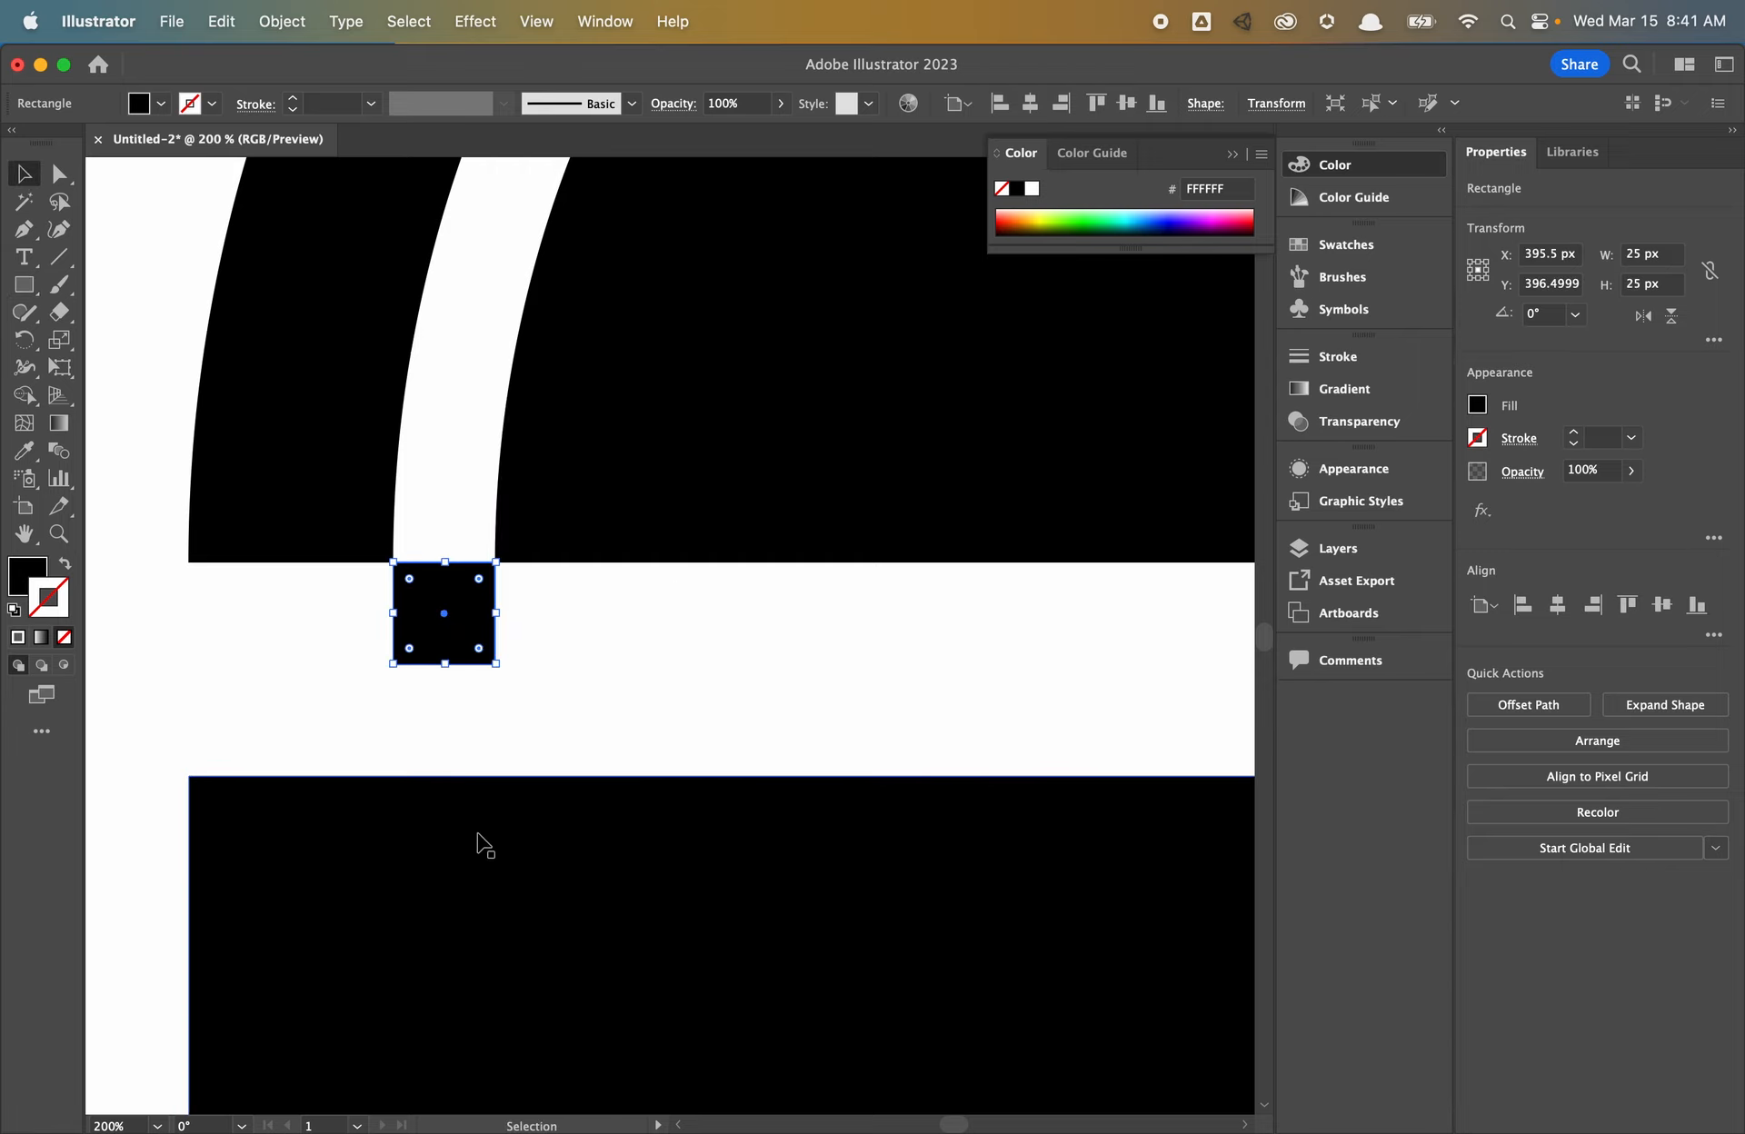
pyautogui.moveTo(477, 833); pyautogui.dragTo(476, 720)
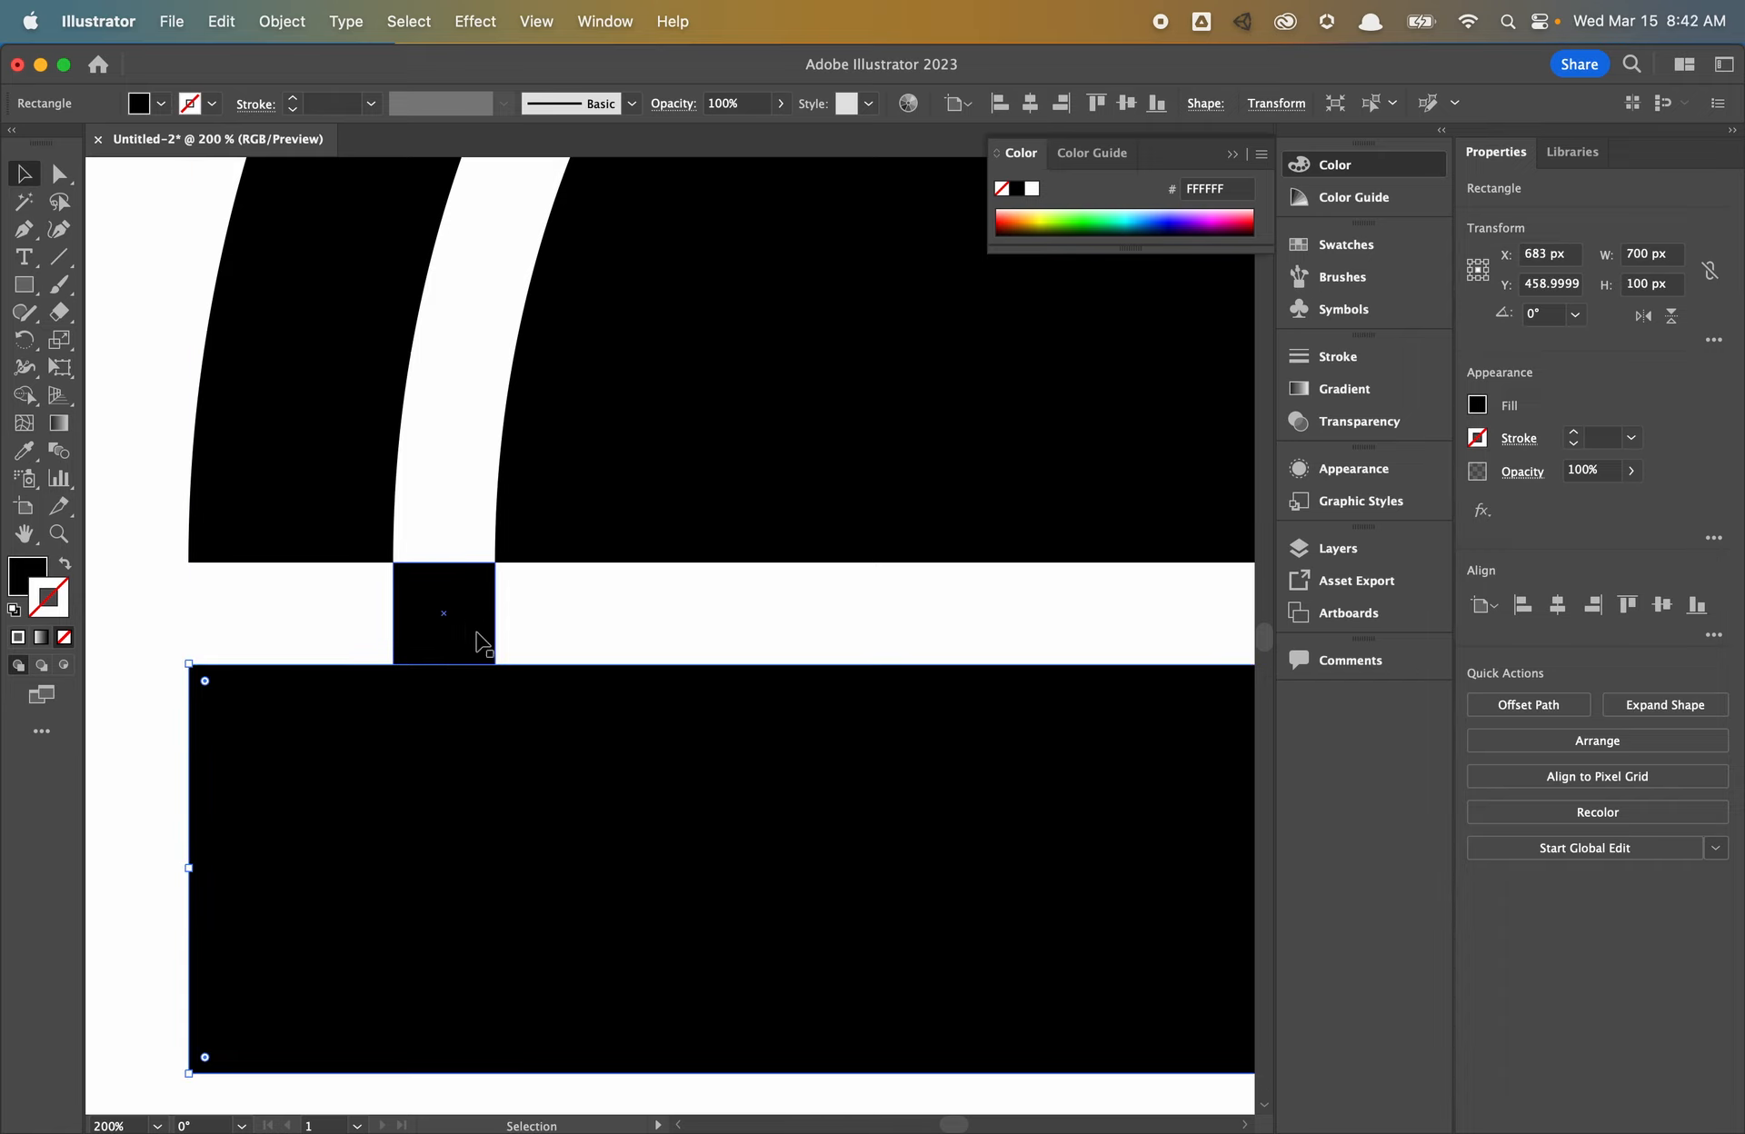
pyautogui.click(472, 641)
pyautogui.press('super+1')
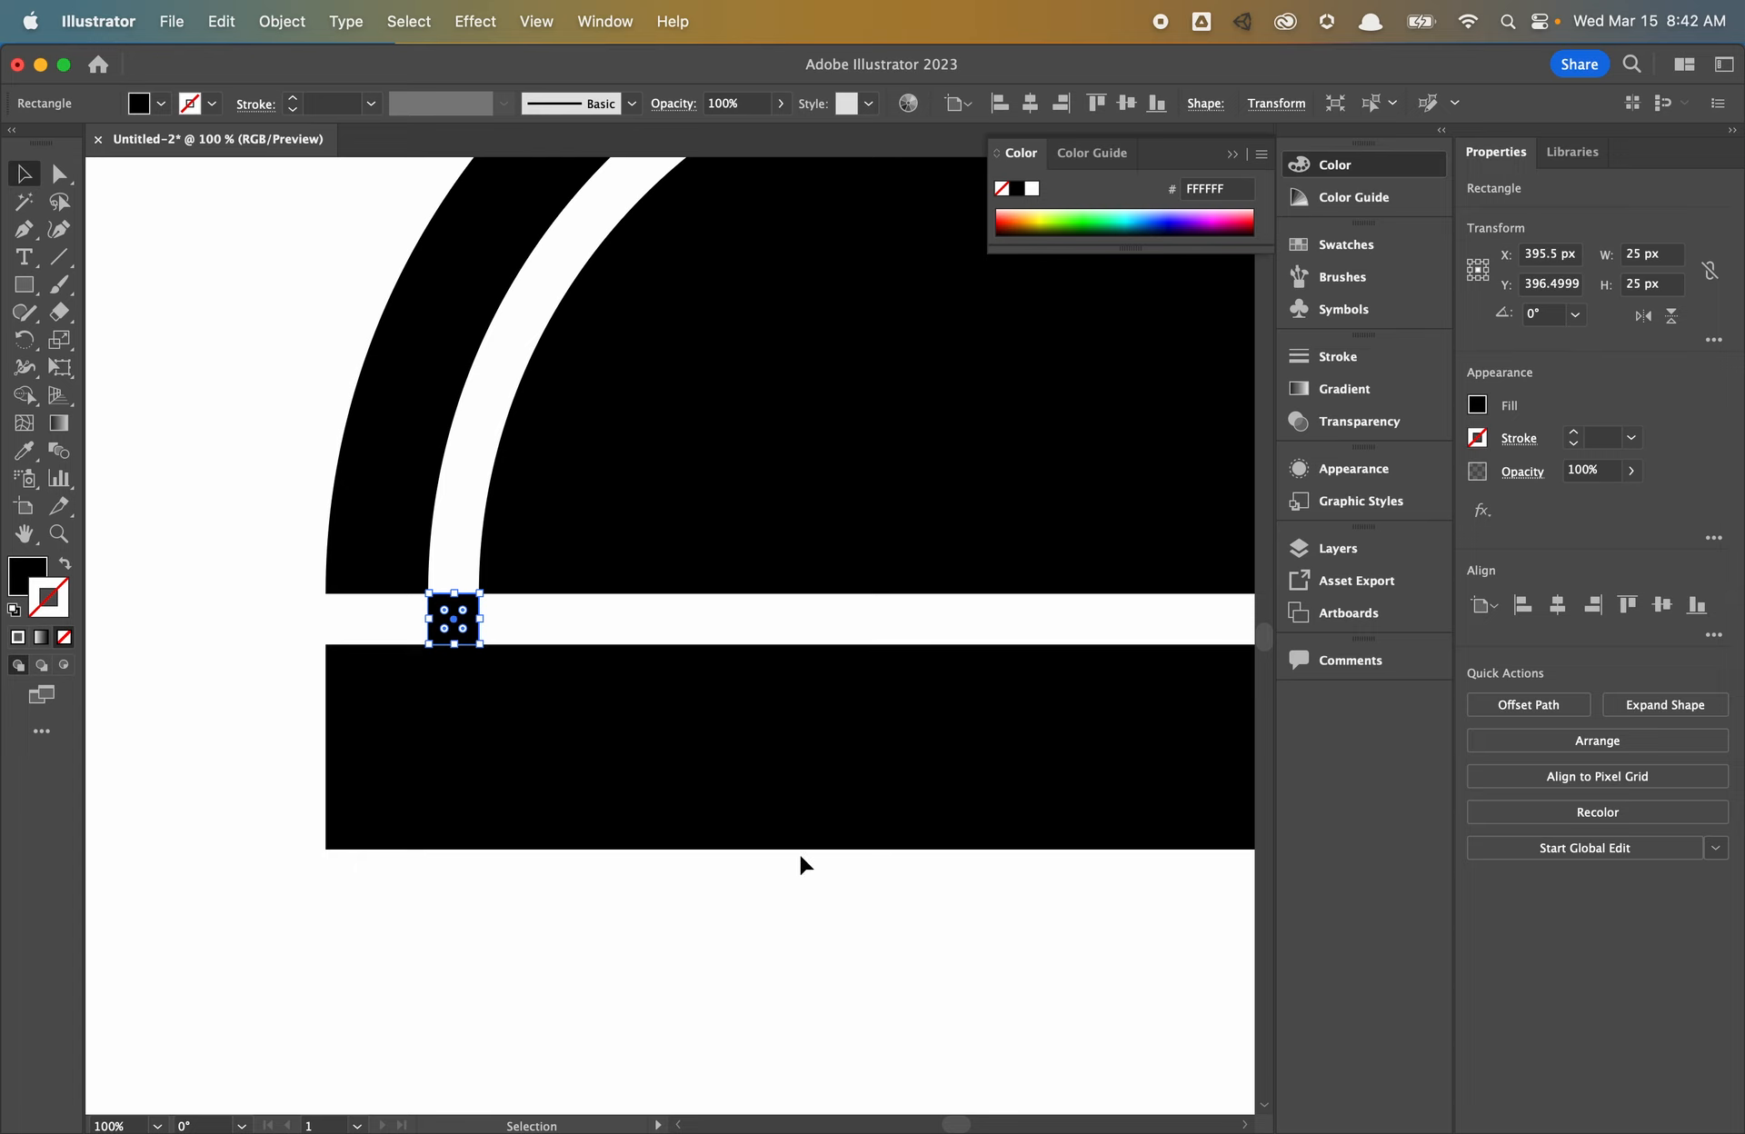
pyautogui.press('Delete')
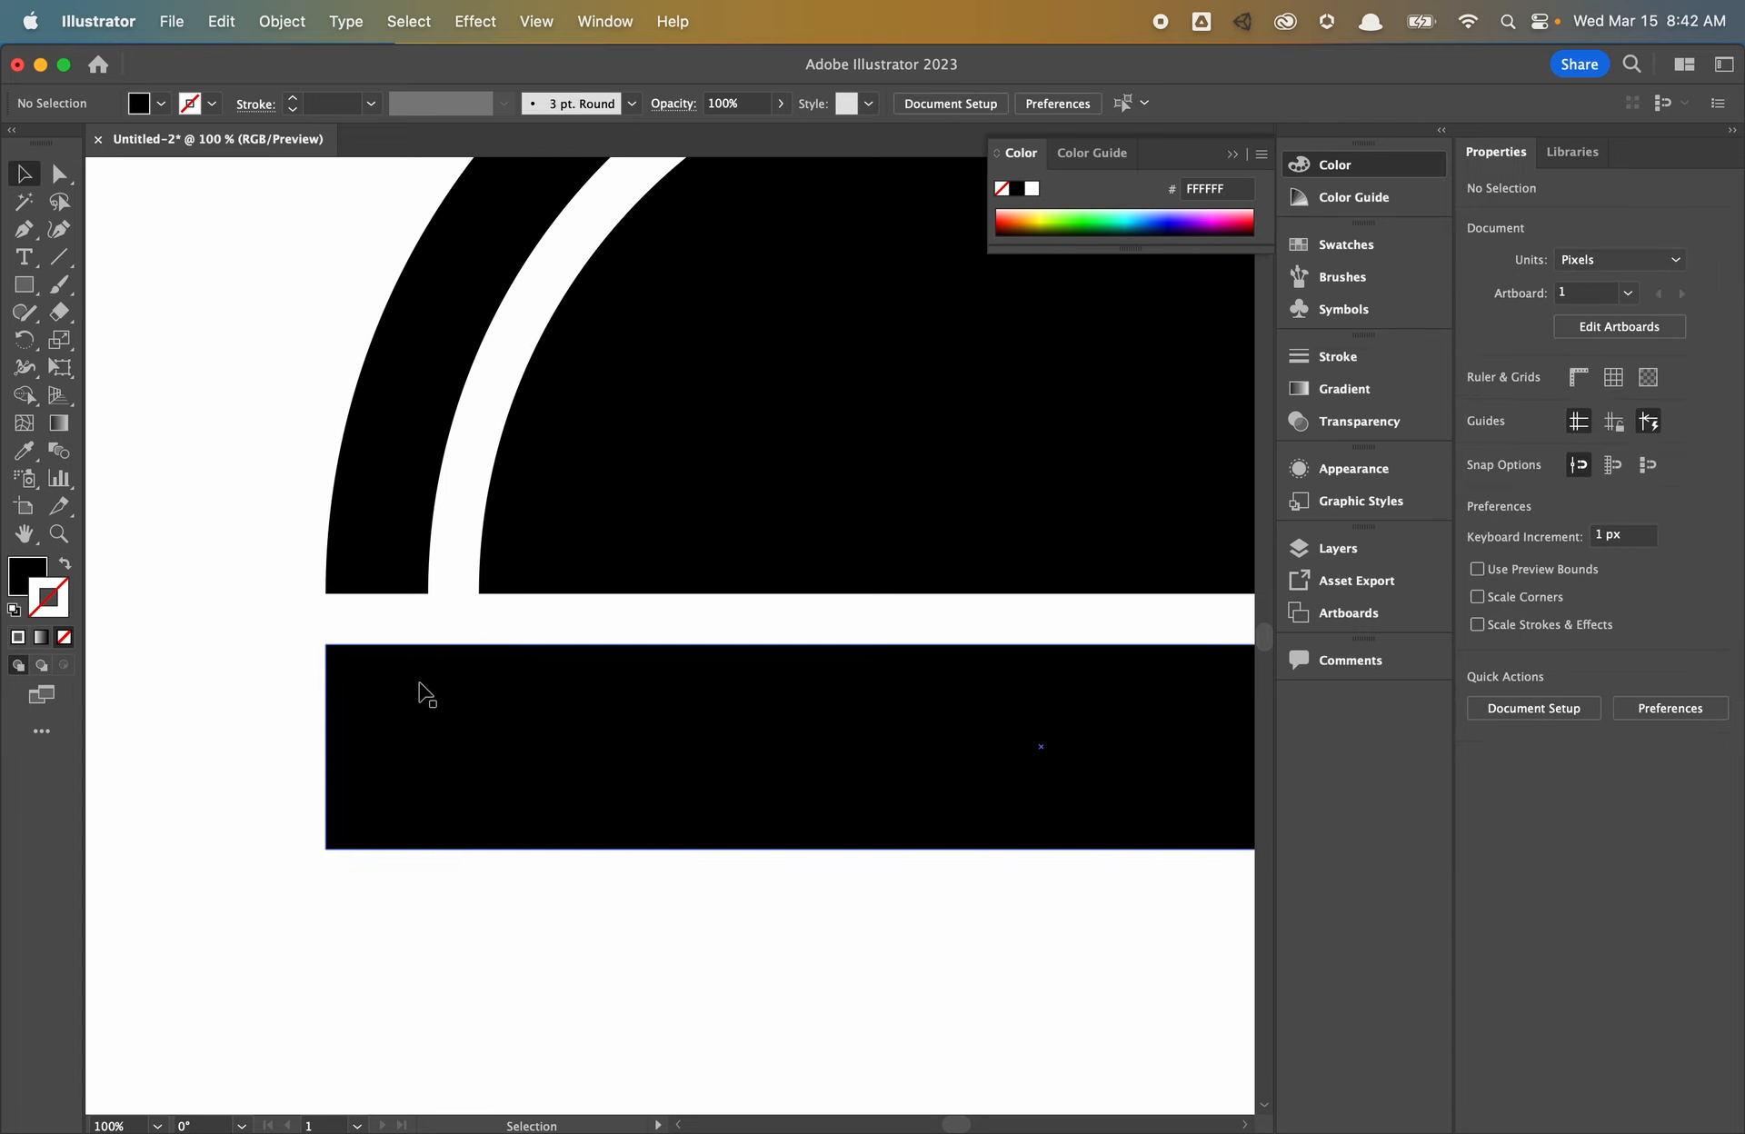
pyautogui.press('super+minus')
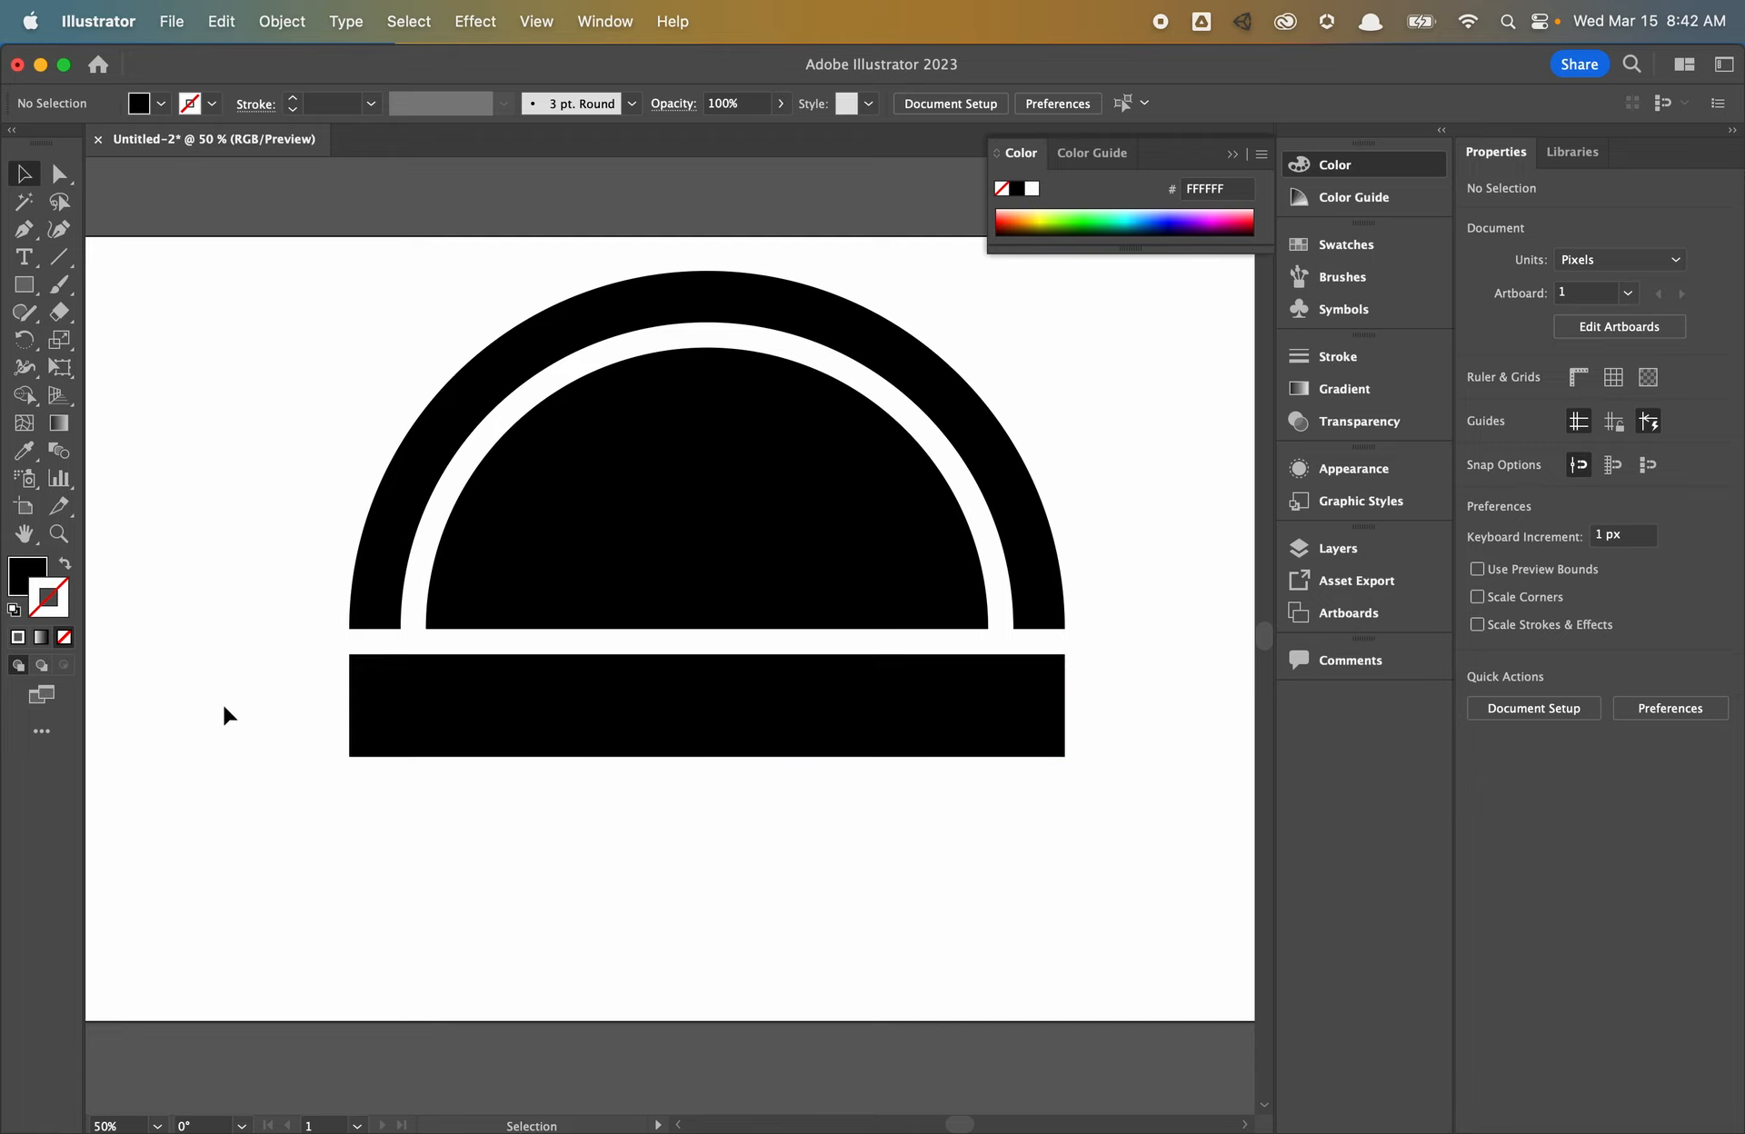
# - Draw a notched ribbon-tail shape left of the bar with the Pen tool
pyautogui.click(24, 232)
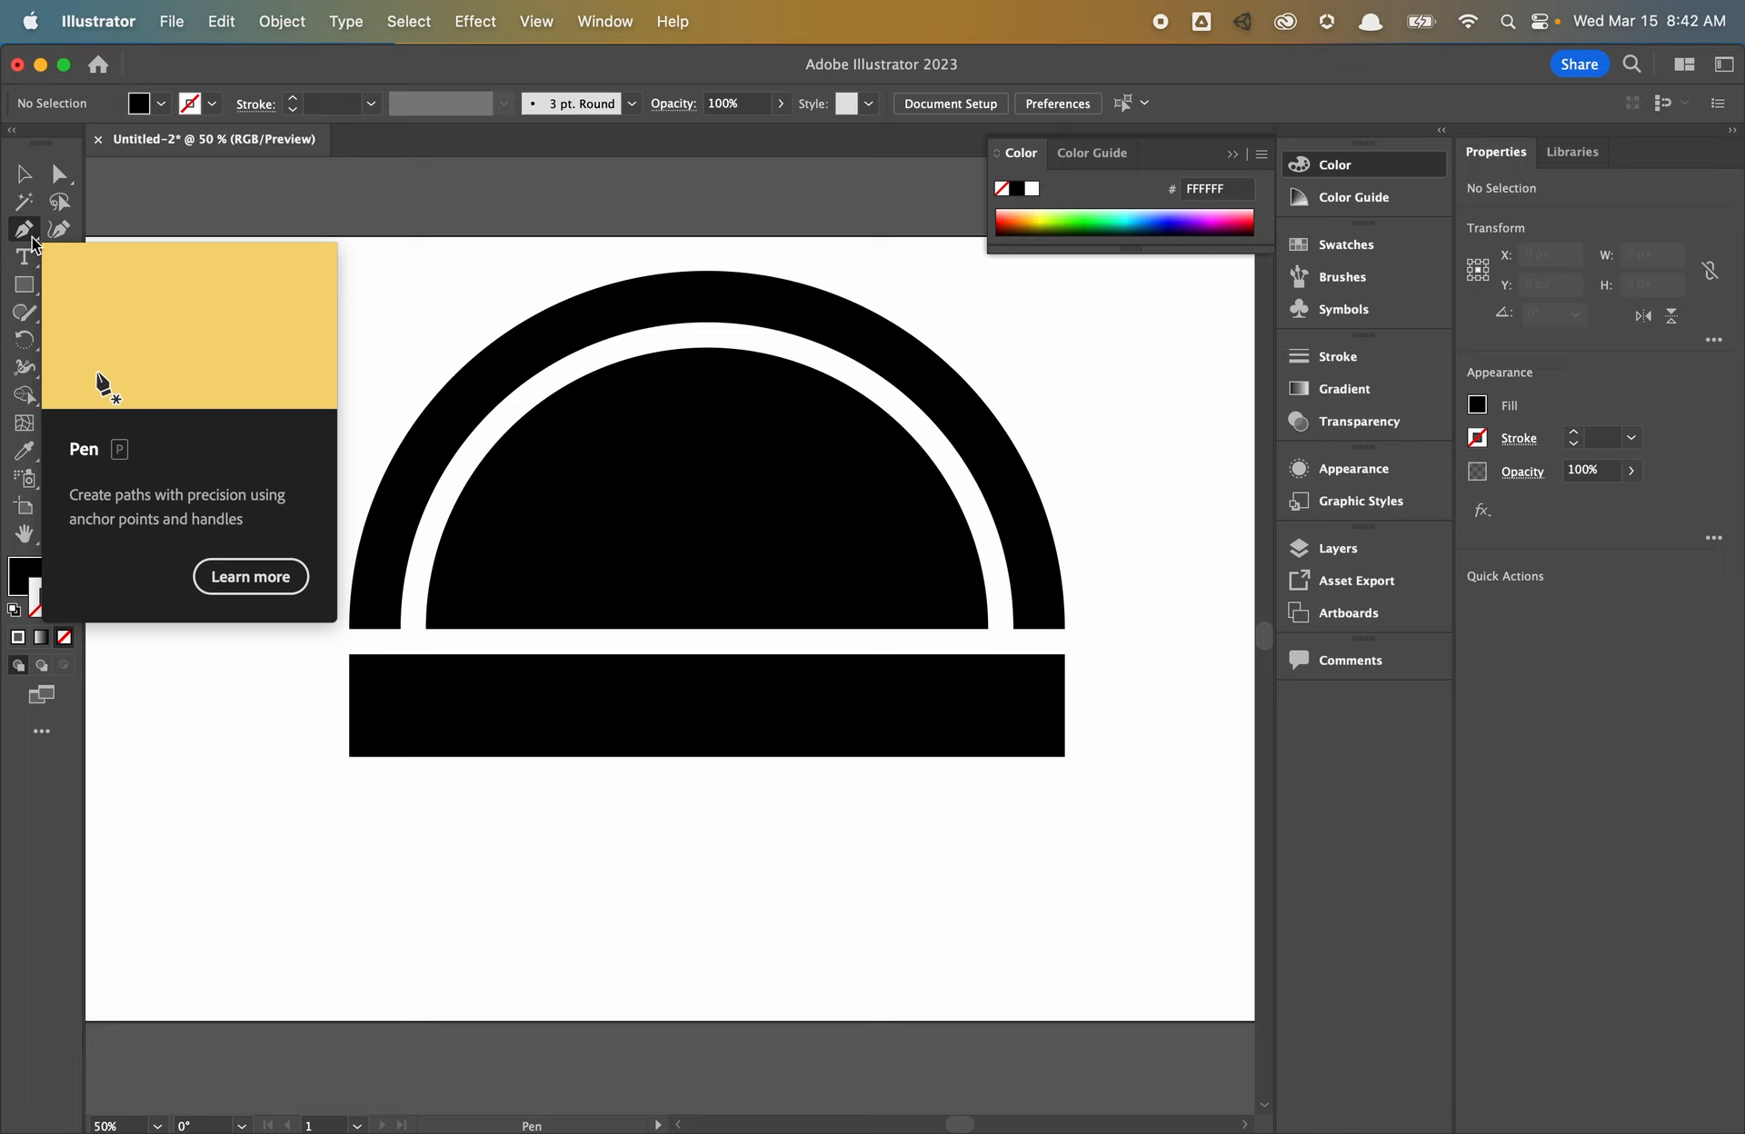
pyautogui.click(261, 694)
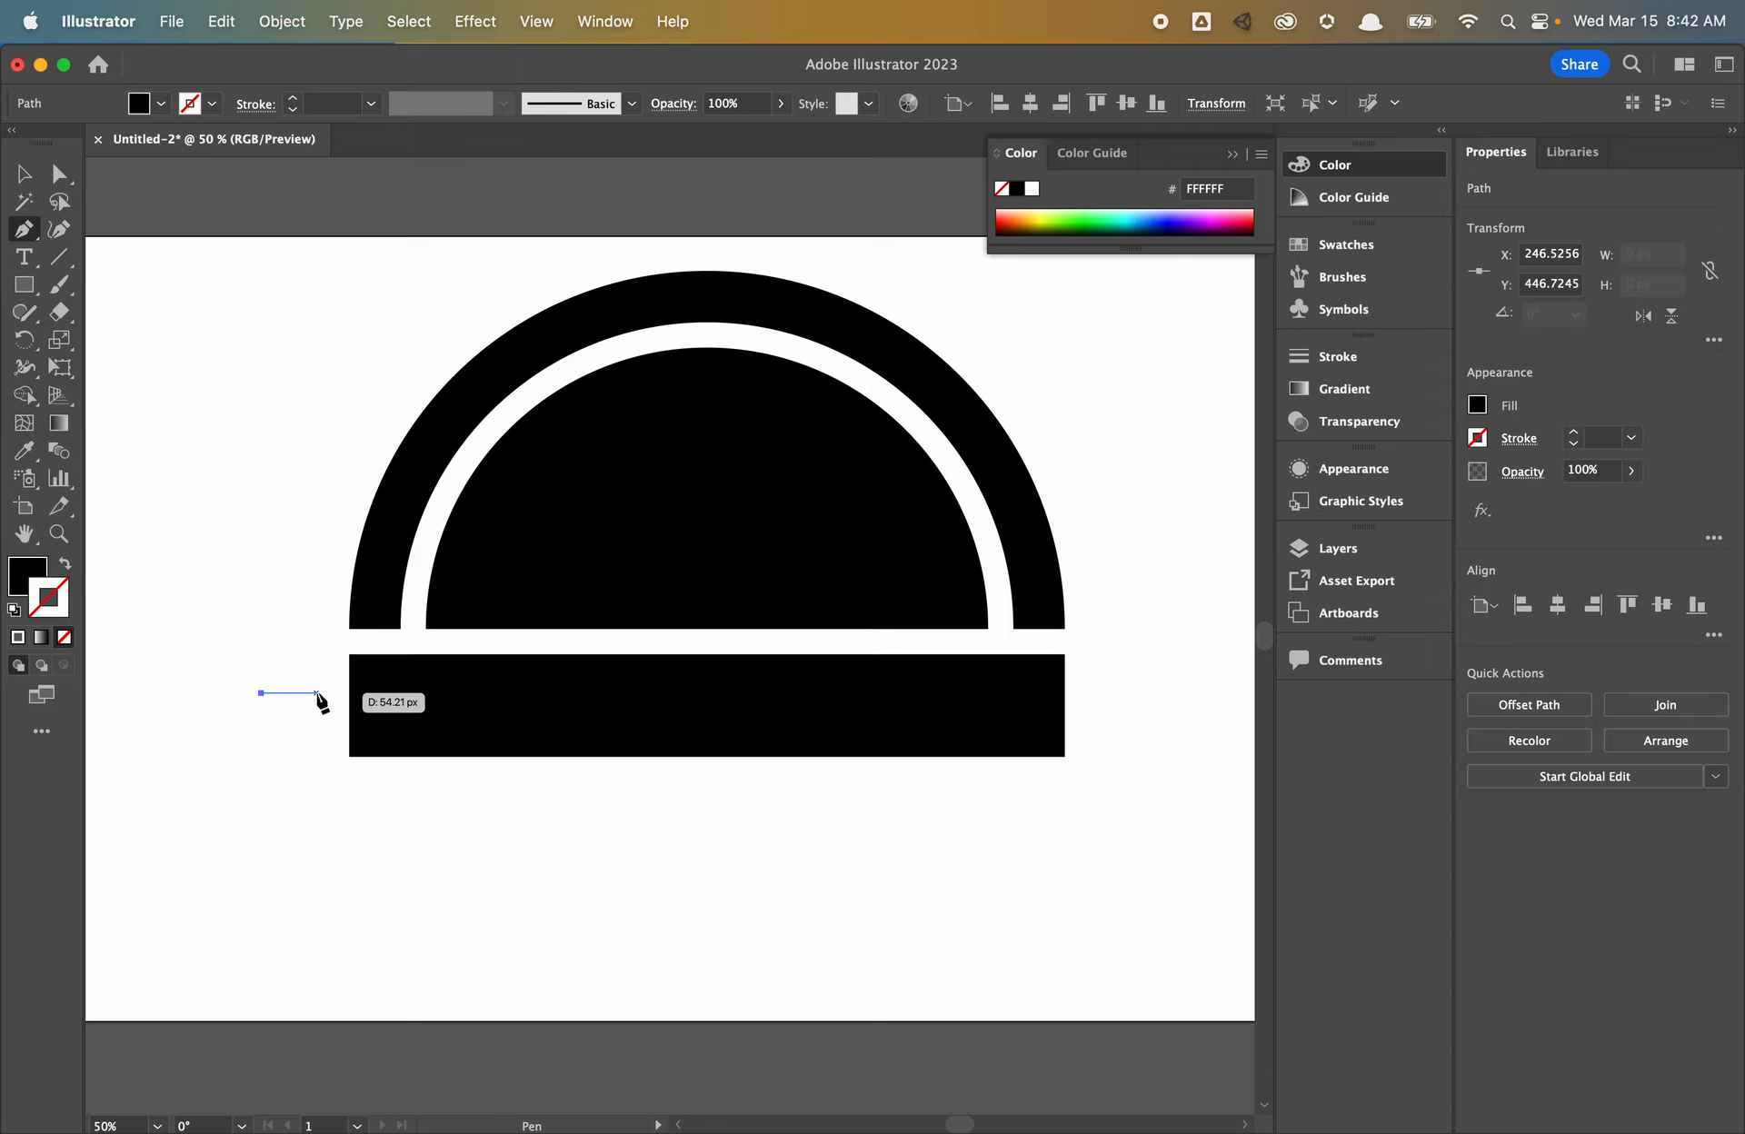
pyautogui.click(320, 693)
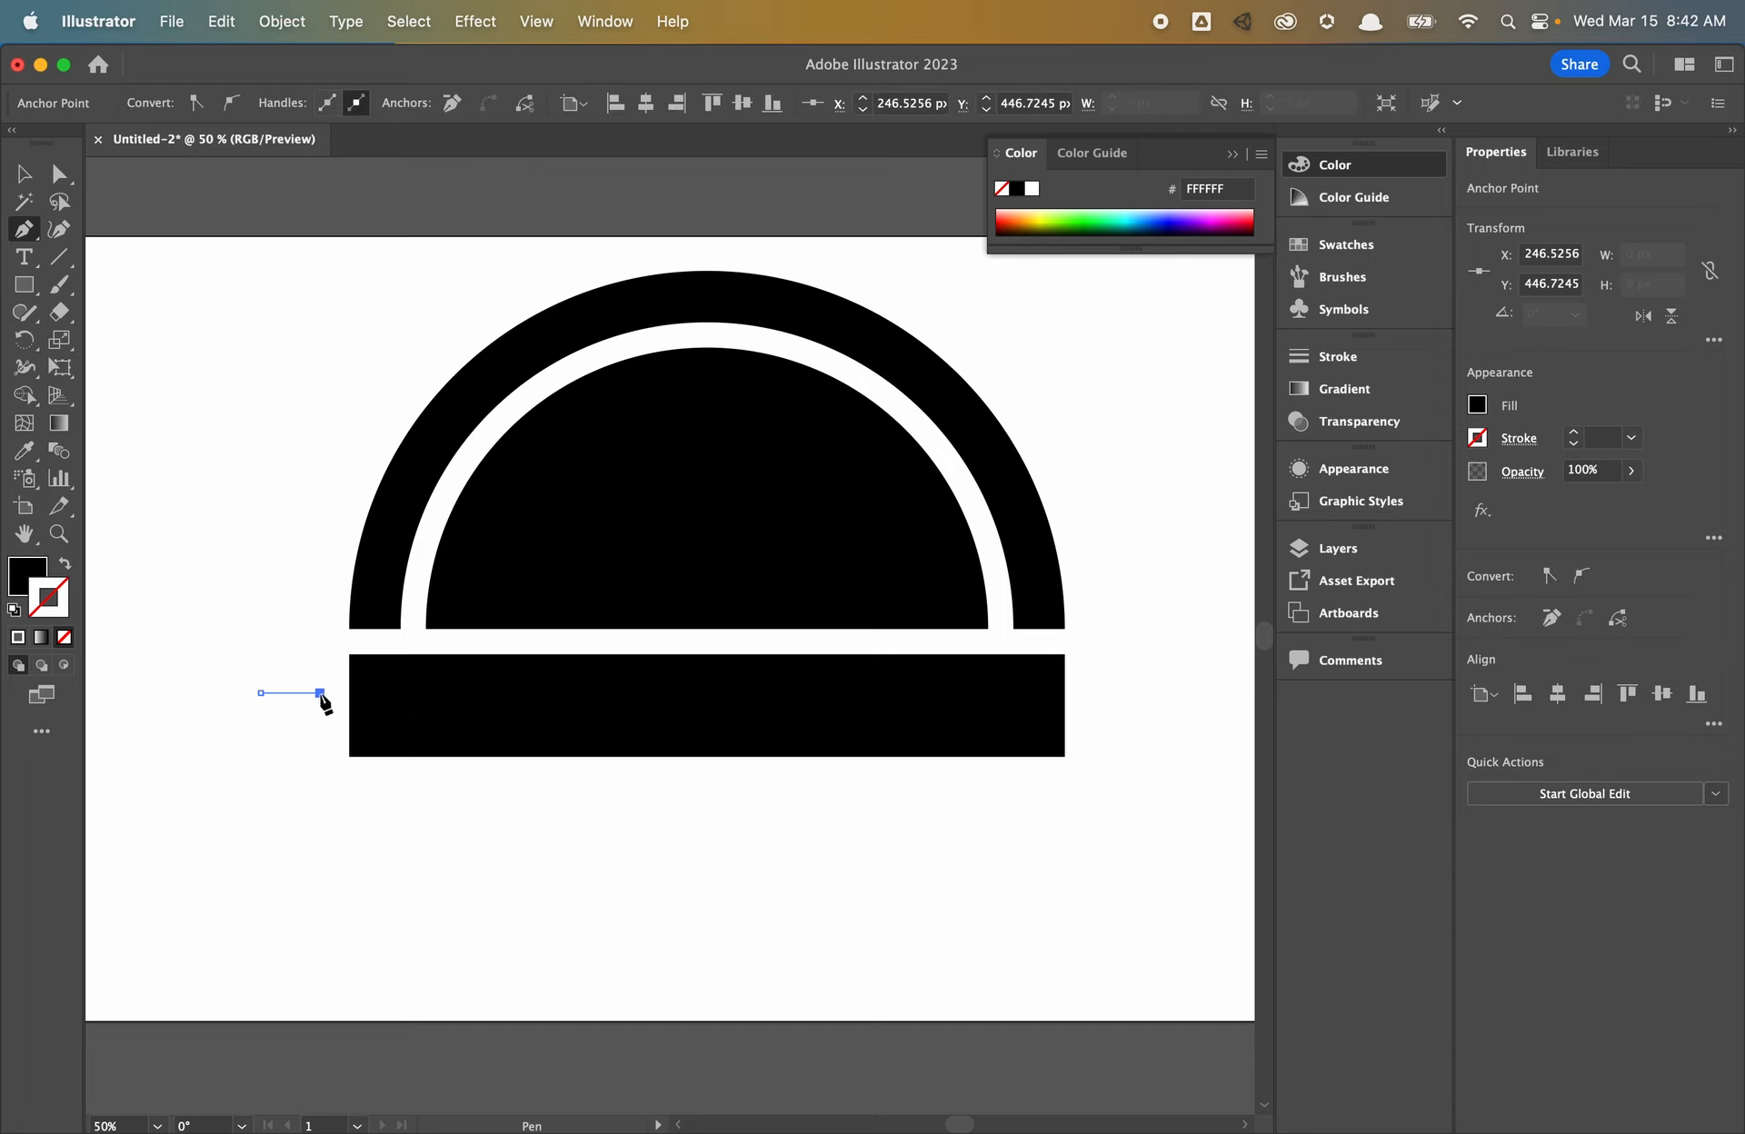
pyautogui.click(320, 767)
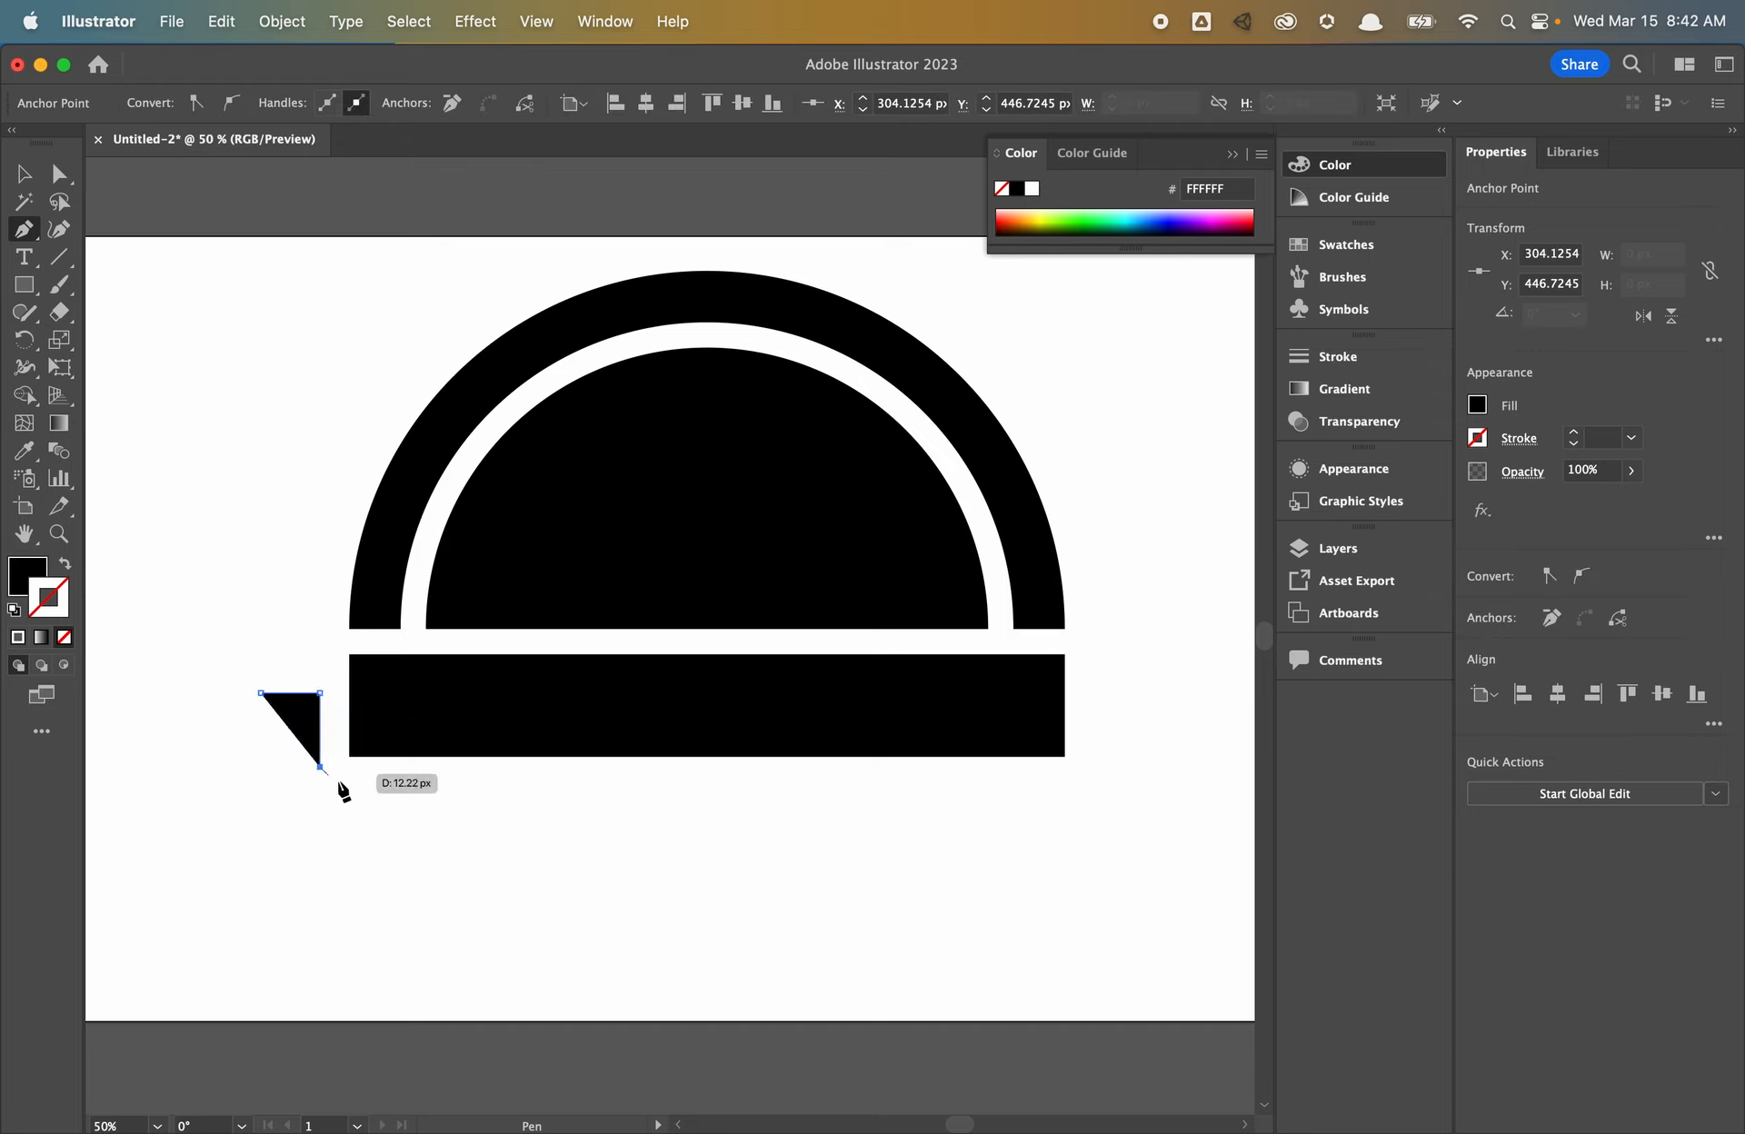
pyautogui.click(363, 808)
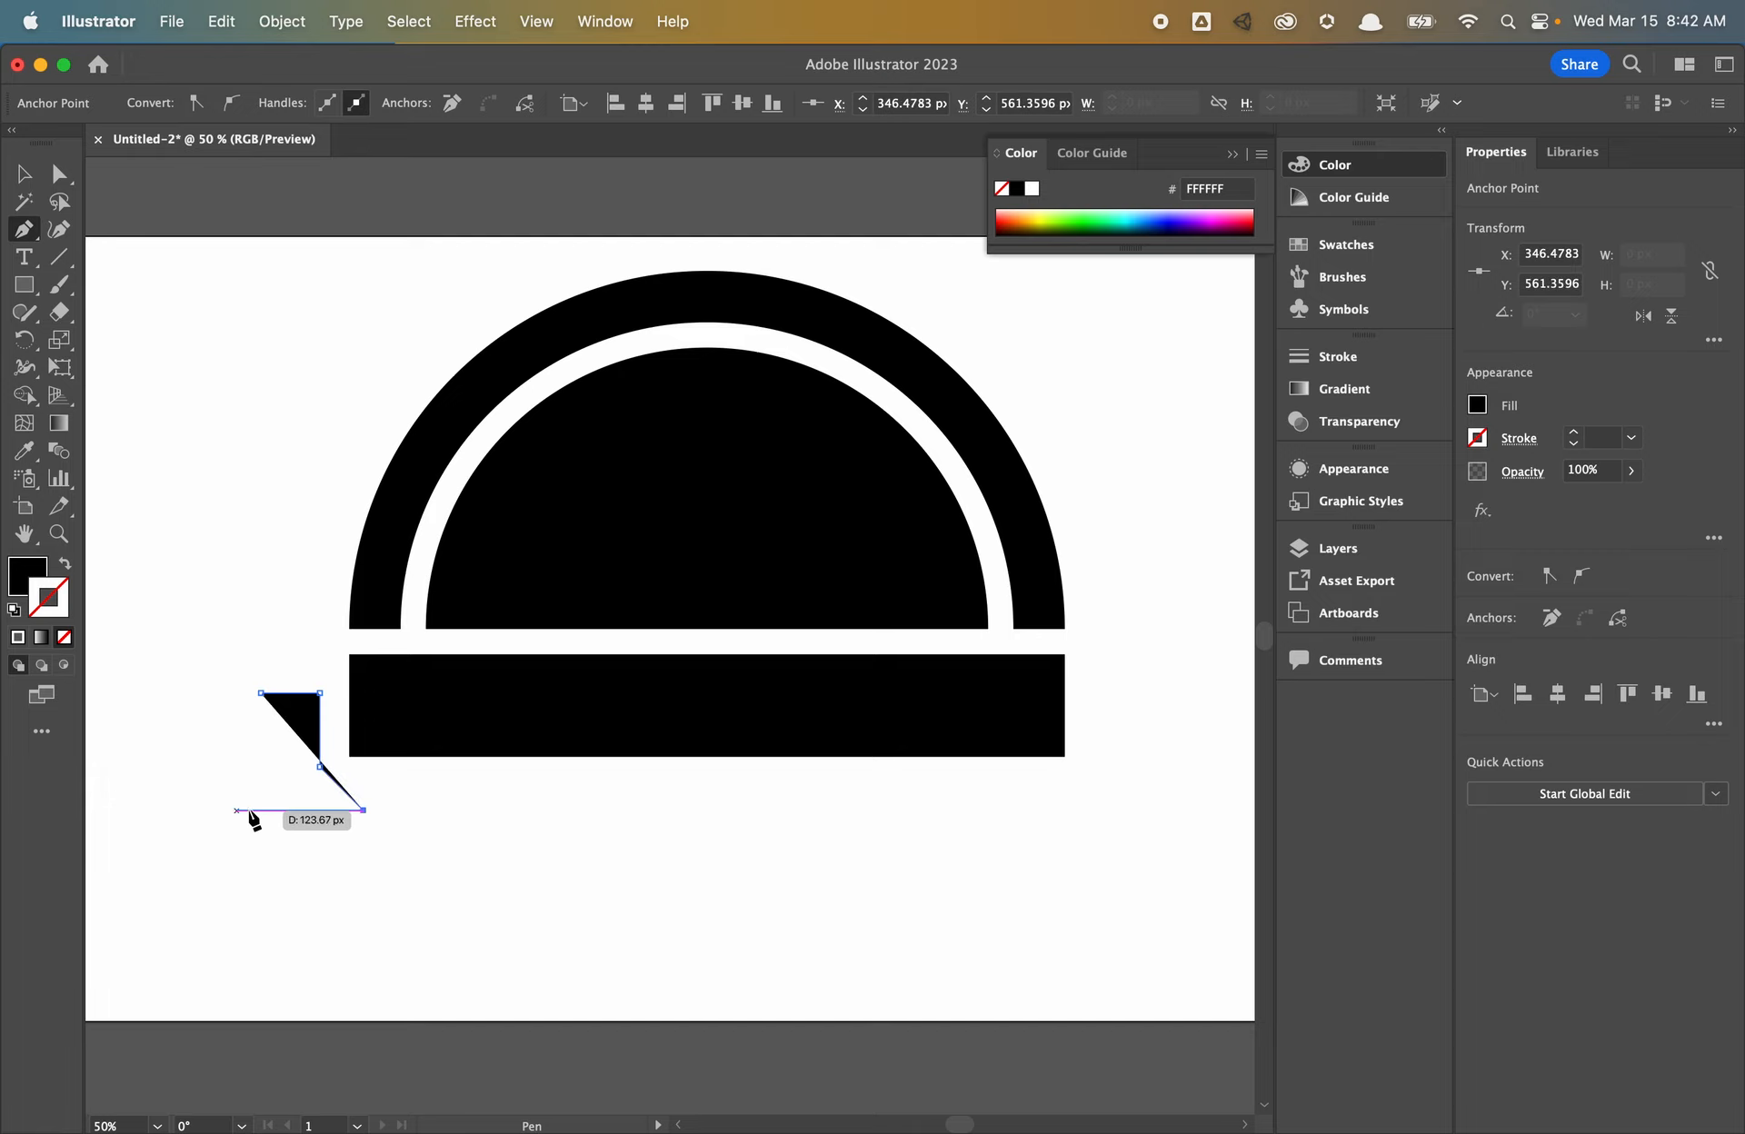
pyautogui.click(262, 810)
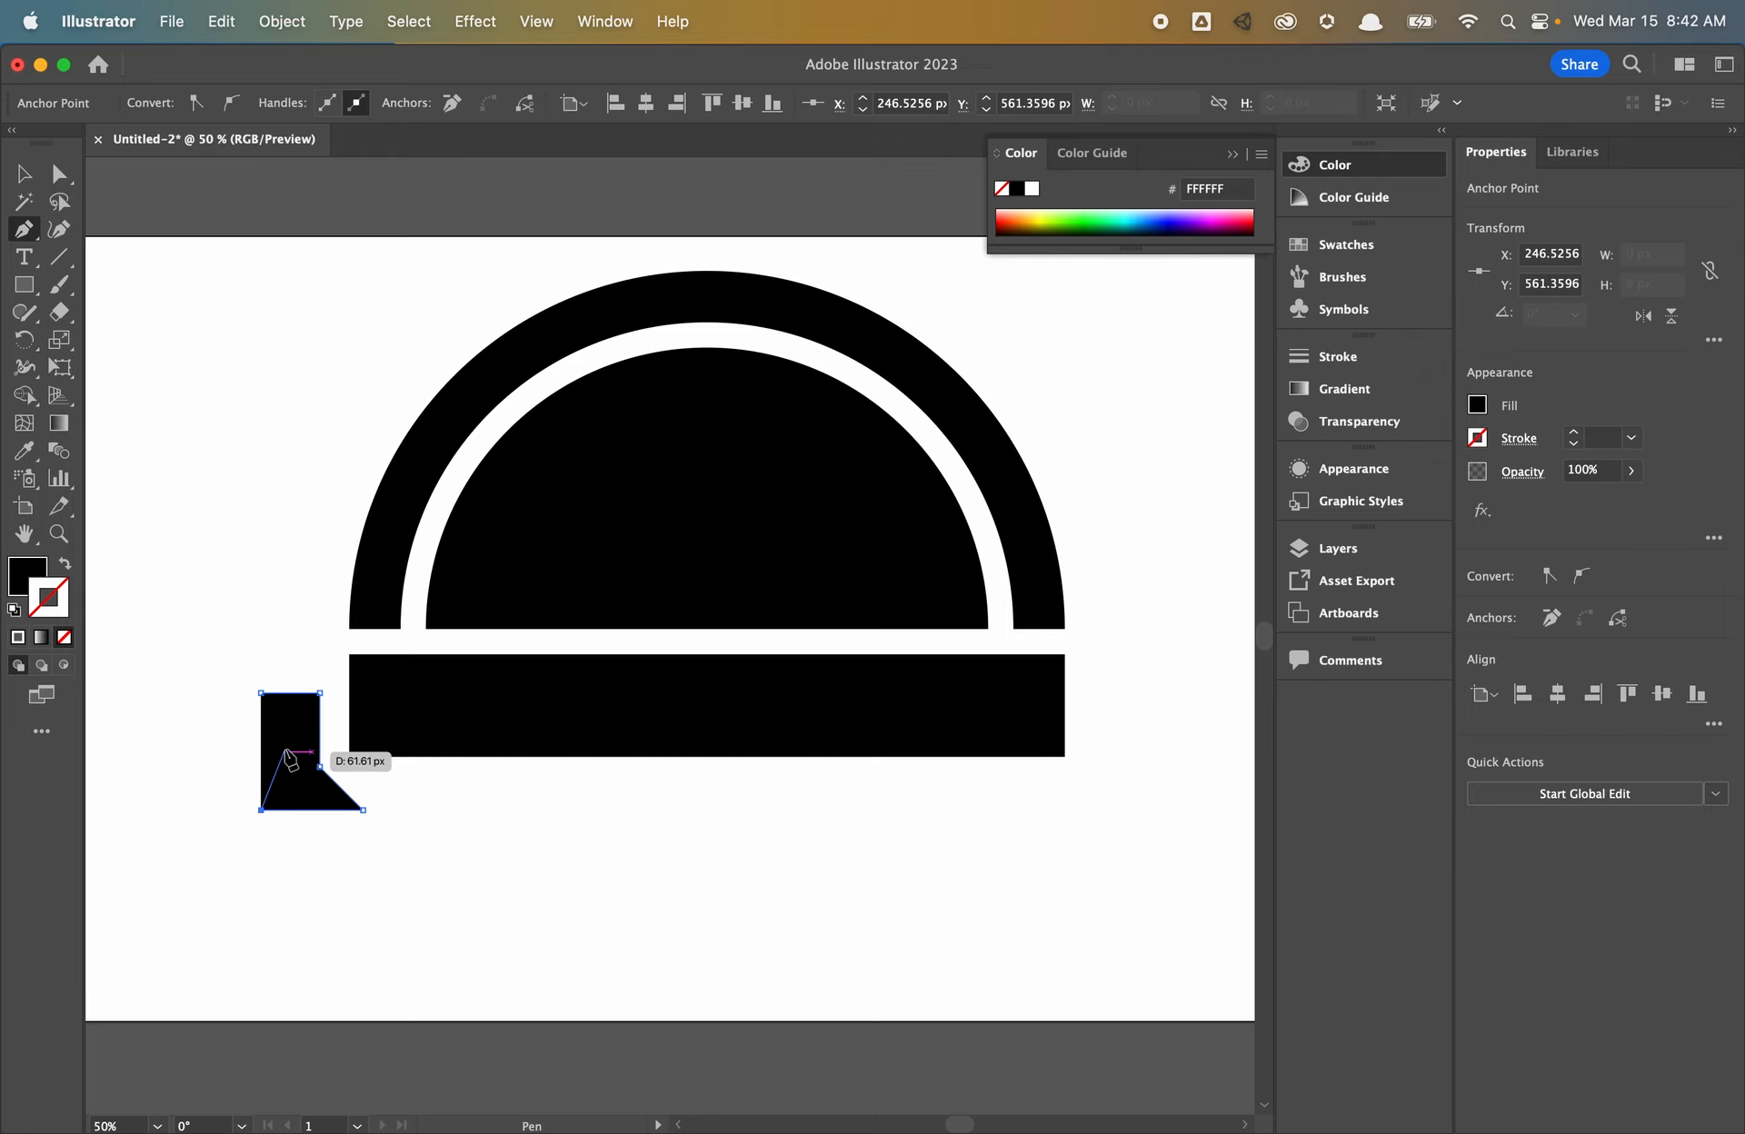
pyautogui.click(285, 753)
pyautogui.click(261, 693)
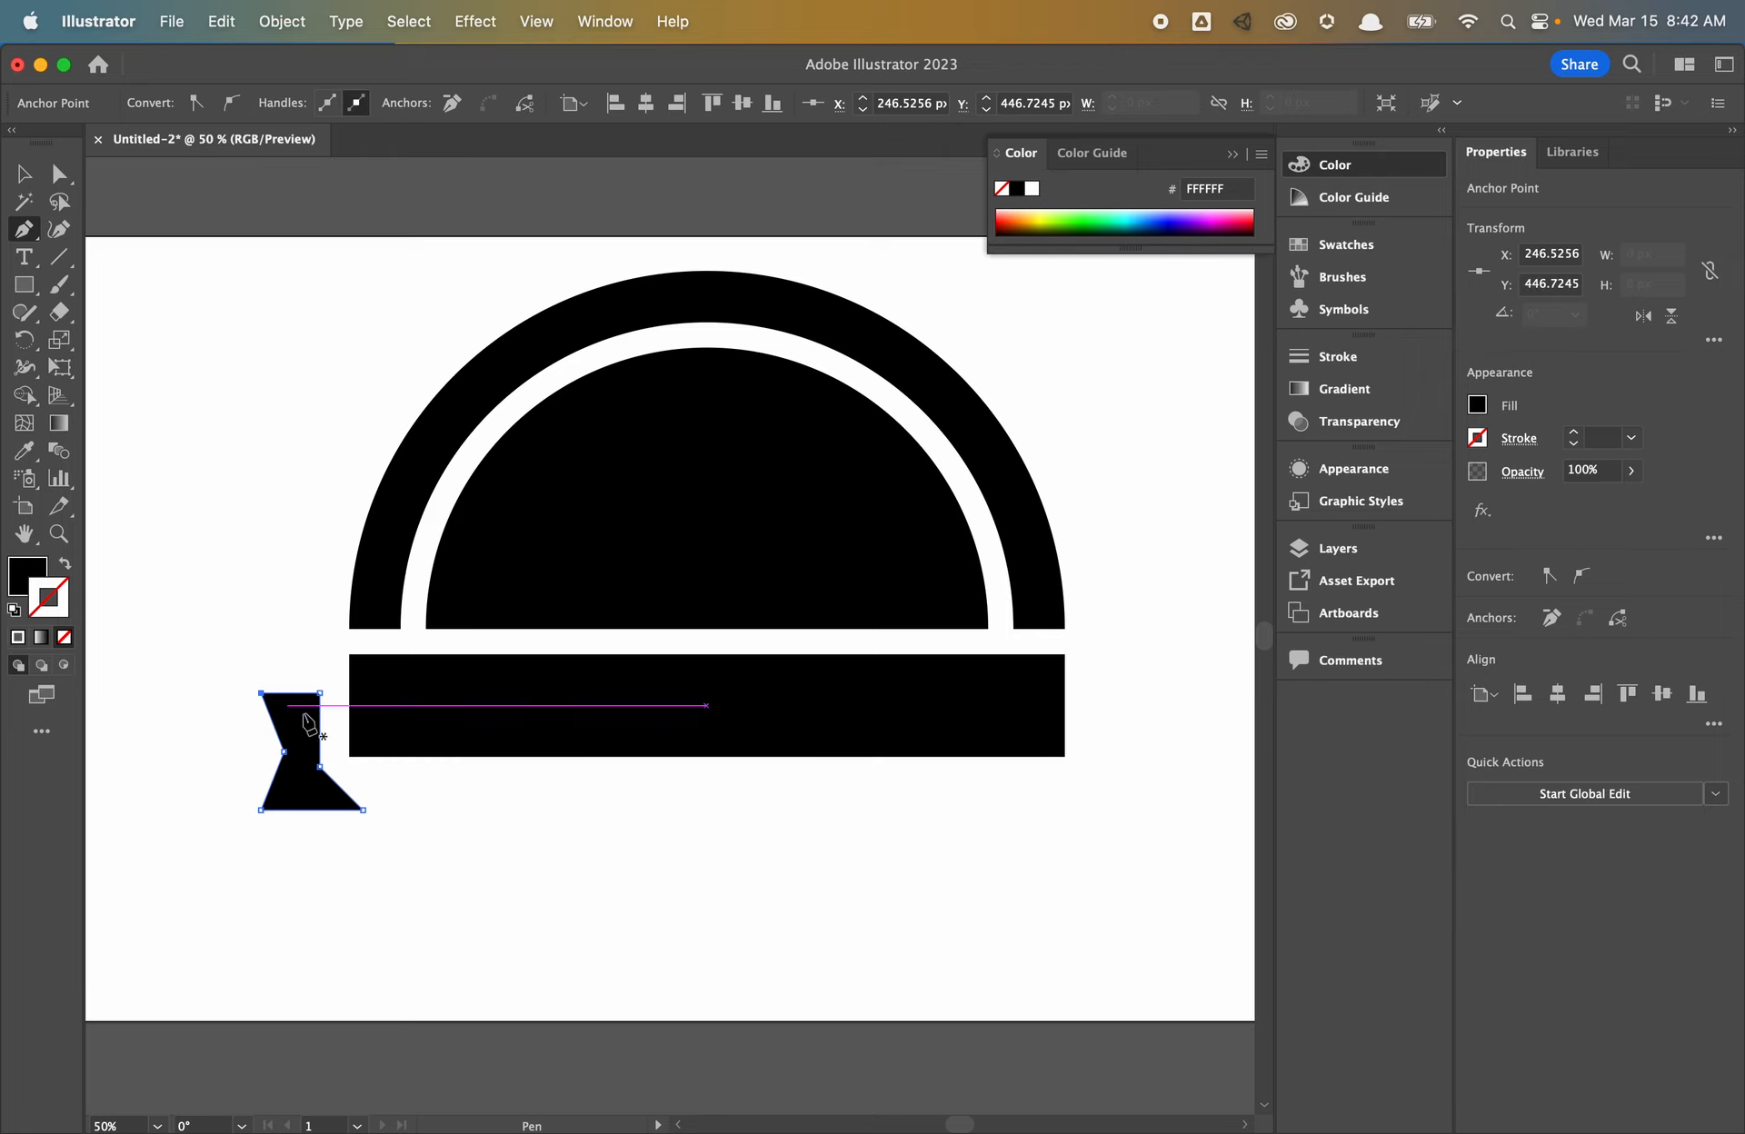
# - Move the tail's bottom-right and top anchors into an hourglass shape, then select the whole piece
pyautogui.click(59, 174)
pyautogui.click(315, 884)
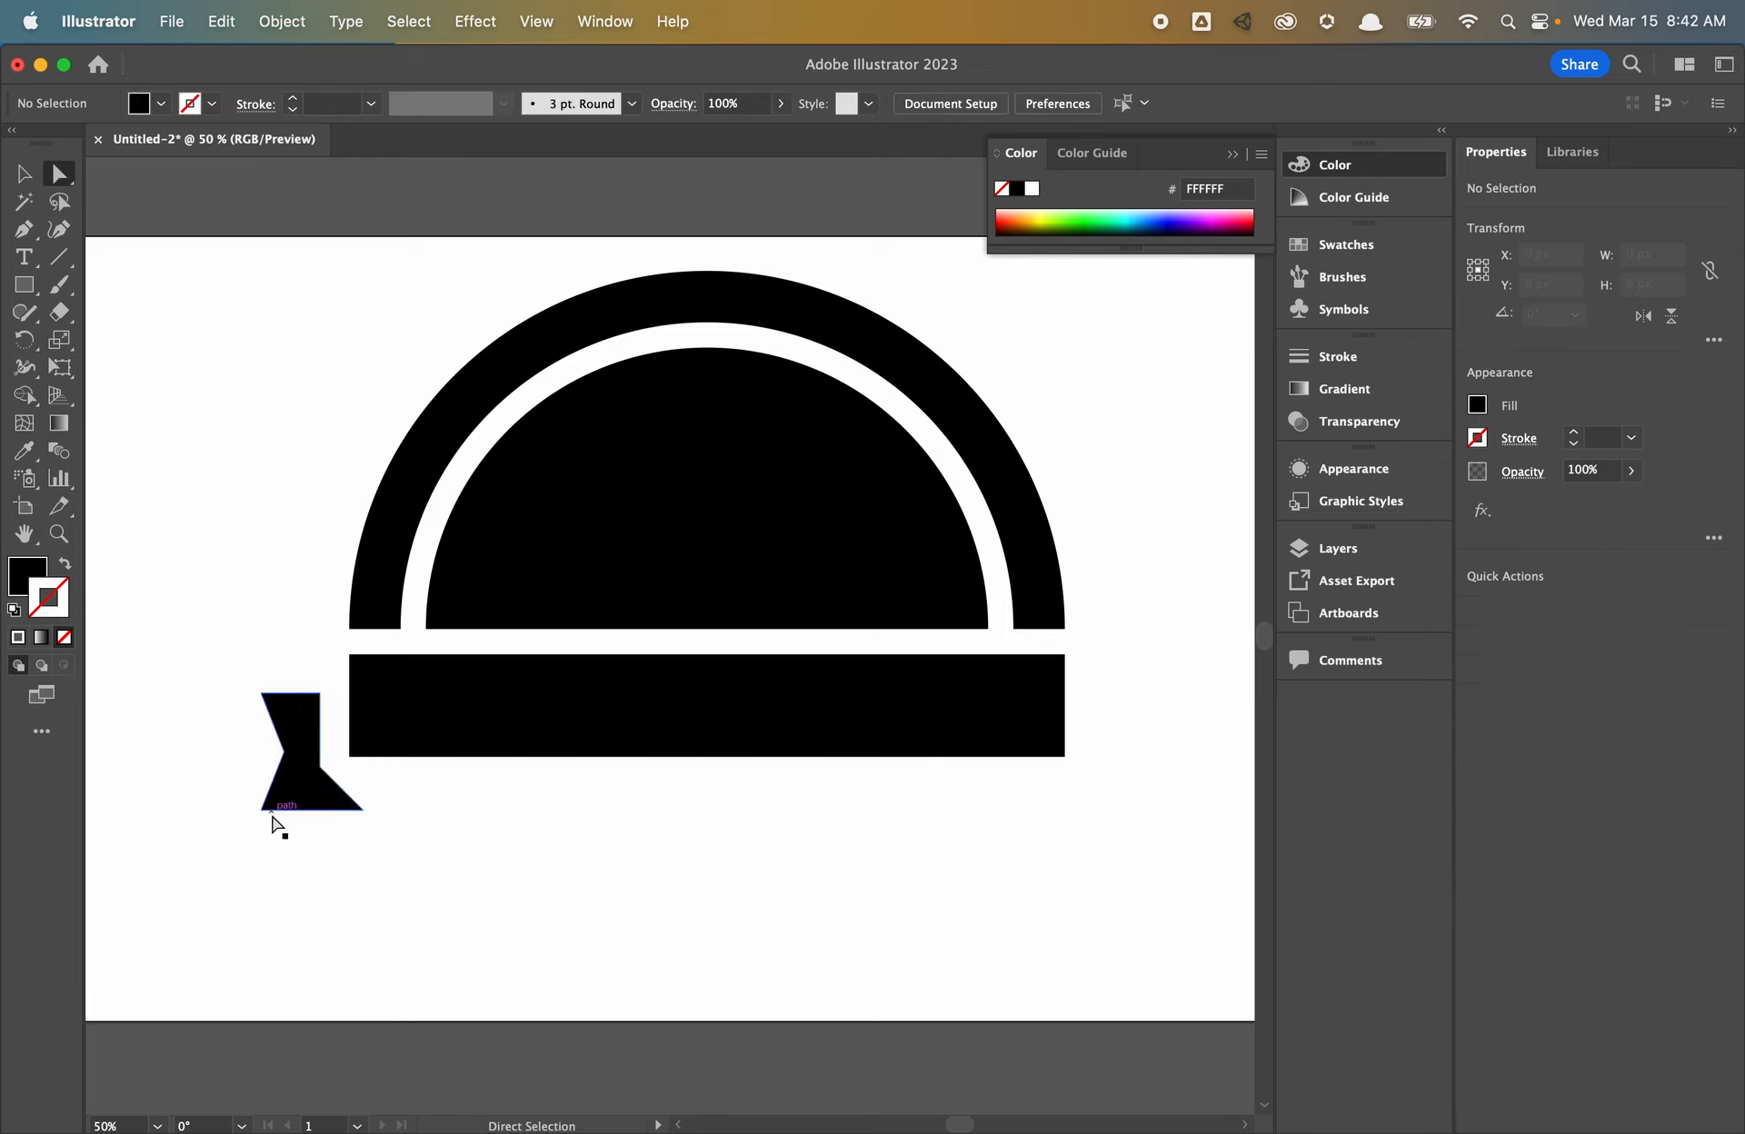
pyautogui.click(308, 766)
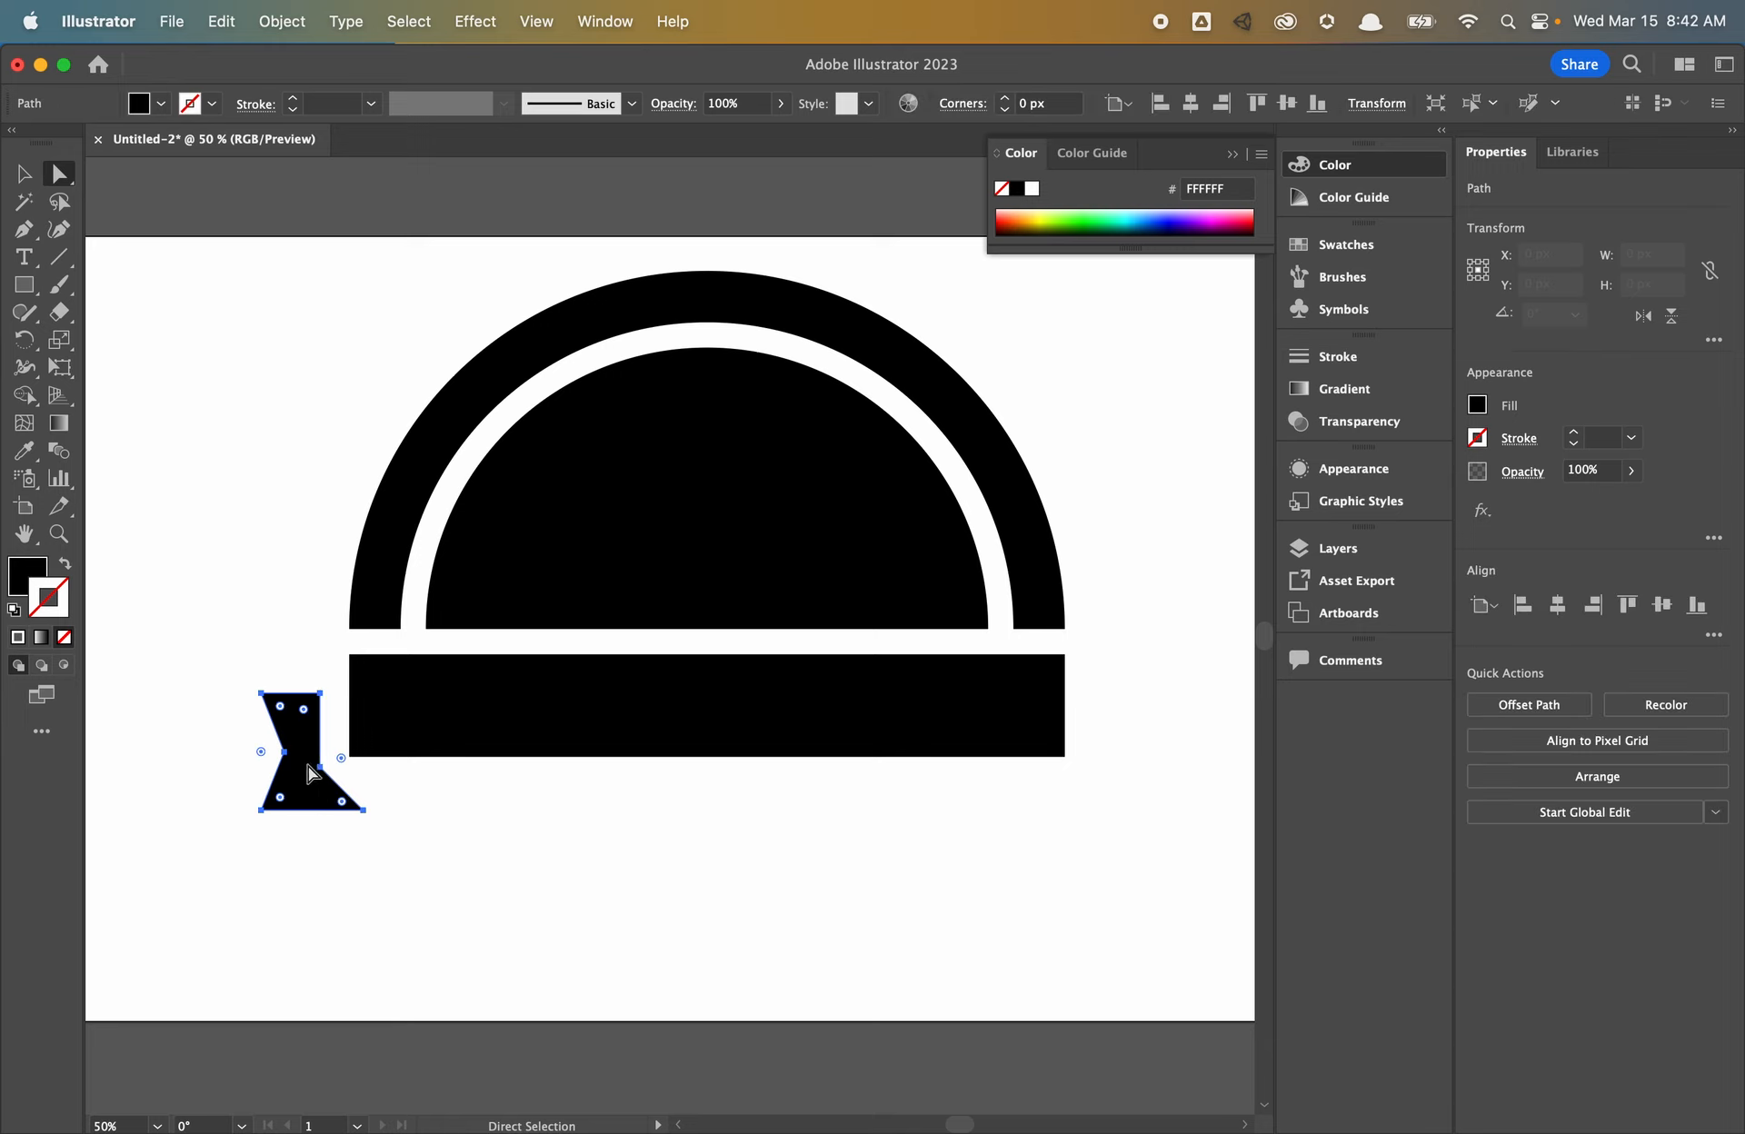
pyautogui.click(363, 810)
pyautogui.keyDown('shift'); pyautogui.click(358, 811); pyautogui.keyUp('shift')
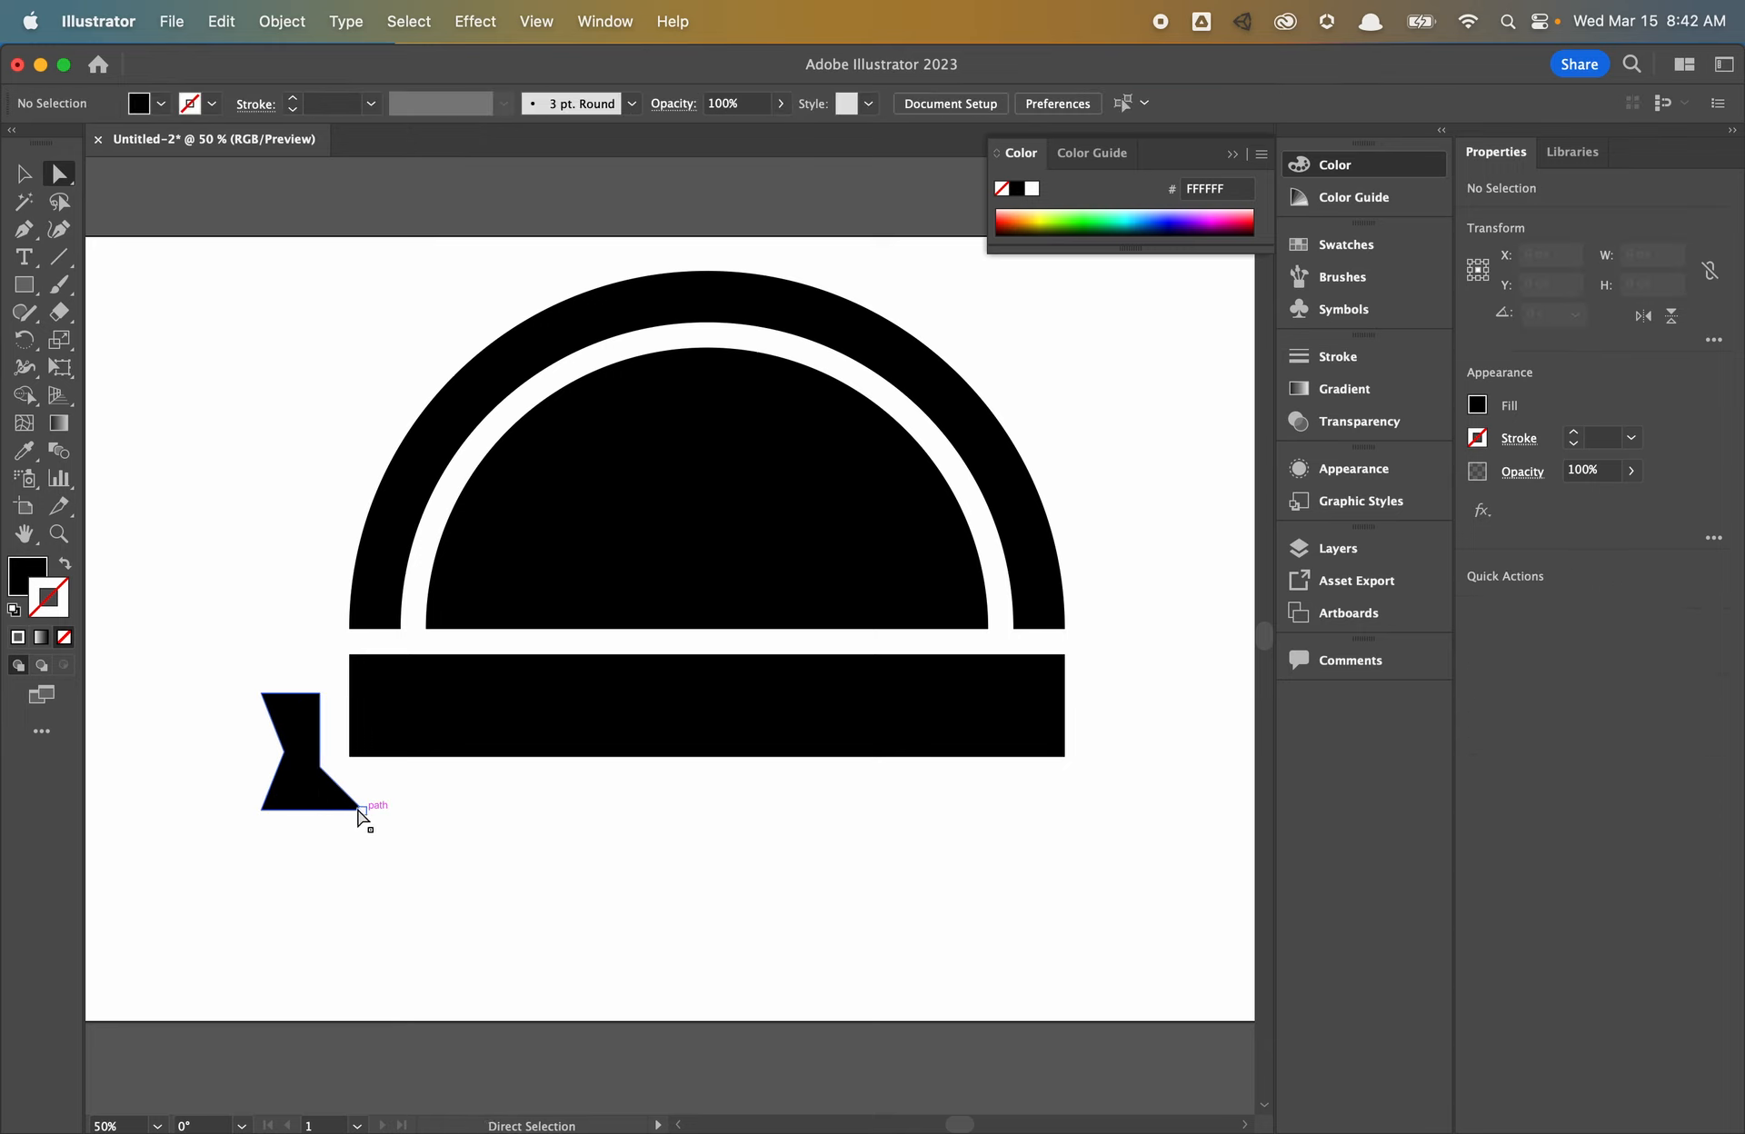
pyautogui.moveTo(356, 812); pyautogui.dragTo(349, 812)
pyautogui.click(406, 850)
pyautogui.click(319, 768)
pyautogui.moveTo(207, 654); pyautogui.dragTo(324, 677)
pyautogui.click(266, 647)
pyautogui.press('v')
pyautogui.click(309, 797)
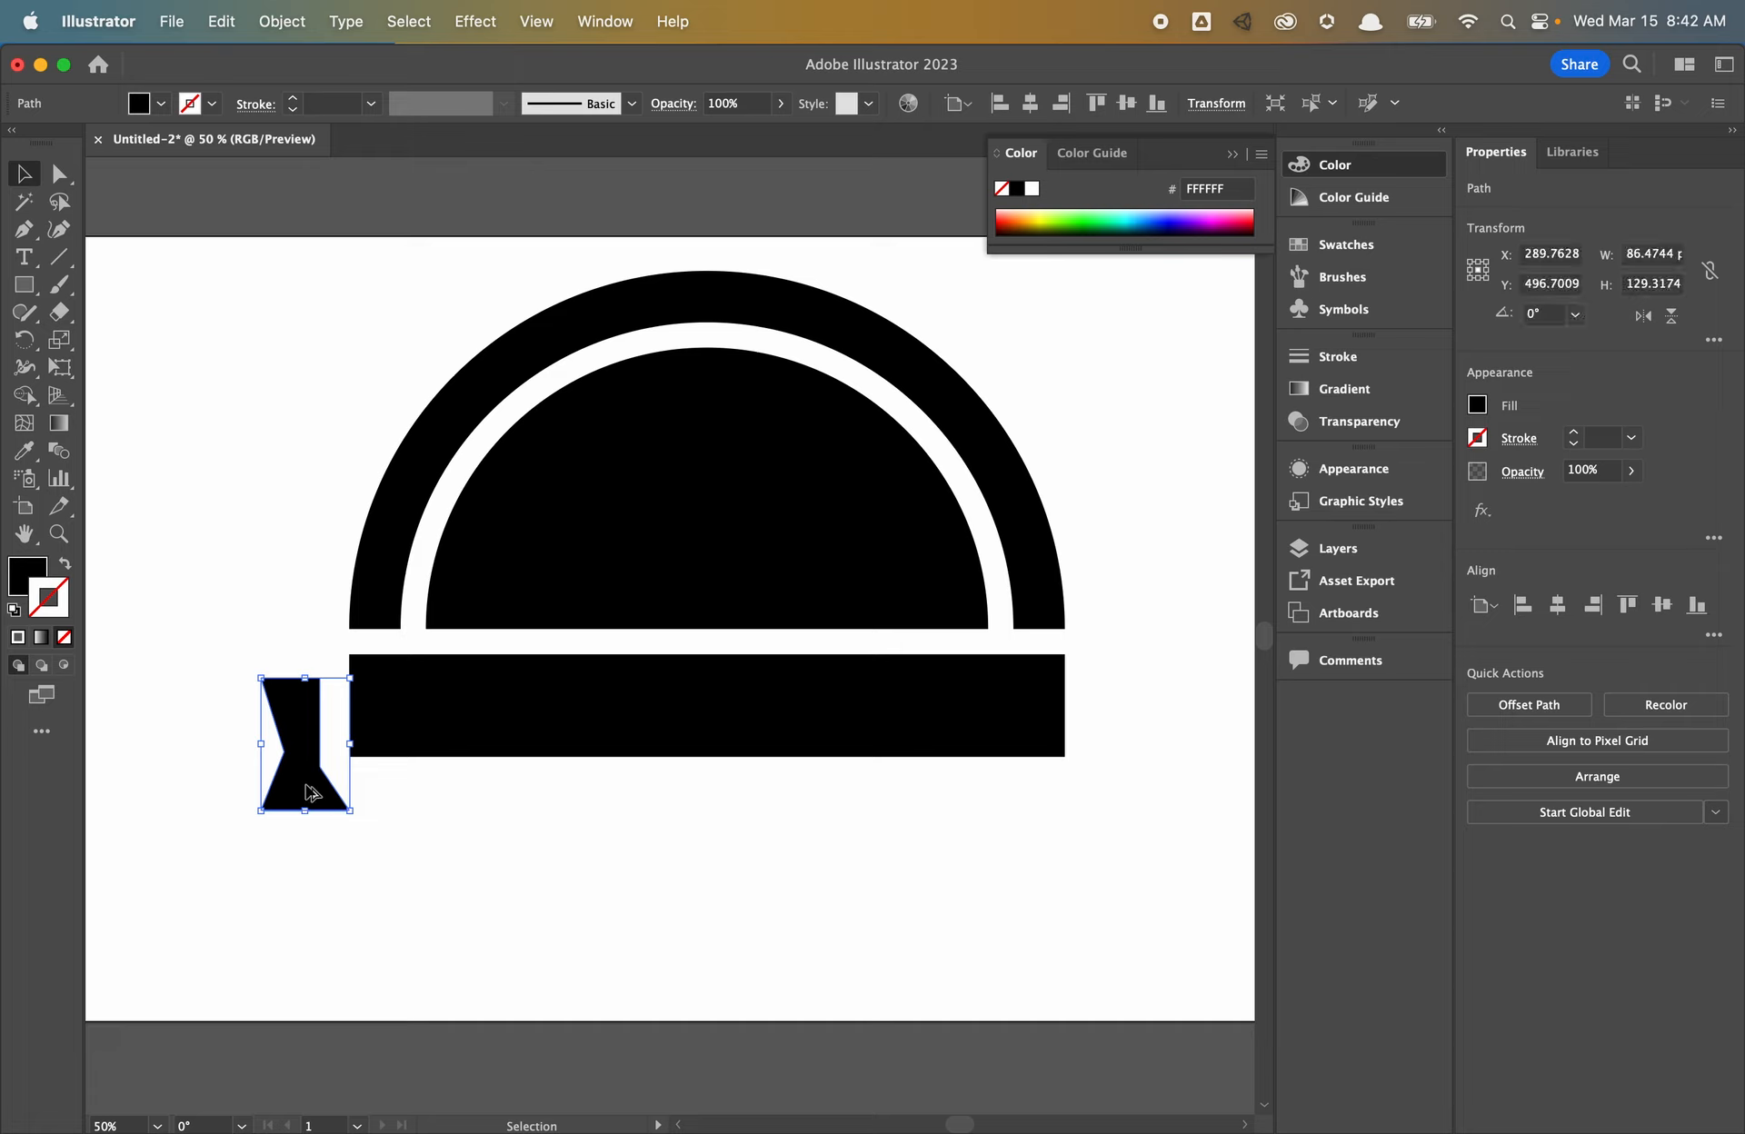
# - Paste a copy of the ribbon tail, reflect it vertically, and place it at the bar's right end
pyautogui.press('a')
pyautogui.press('super+v')
pyautogui.press('v')
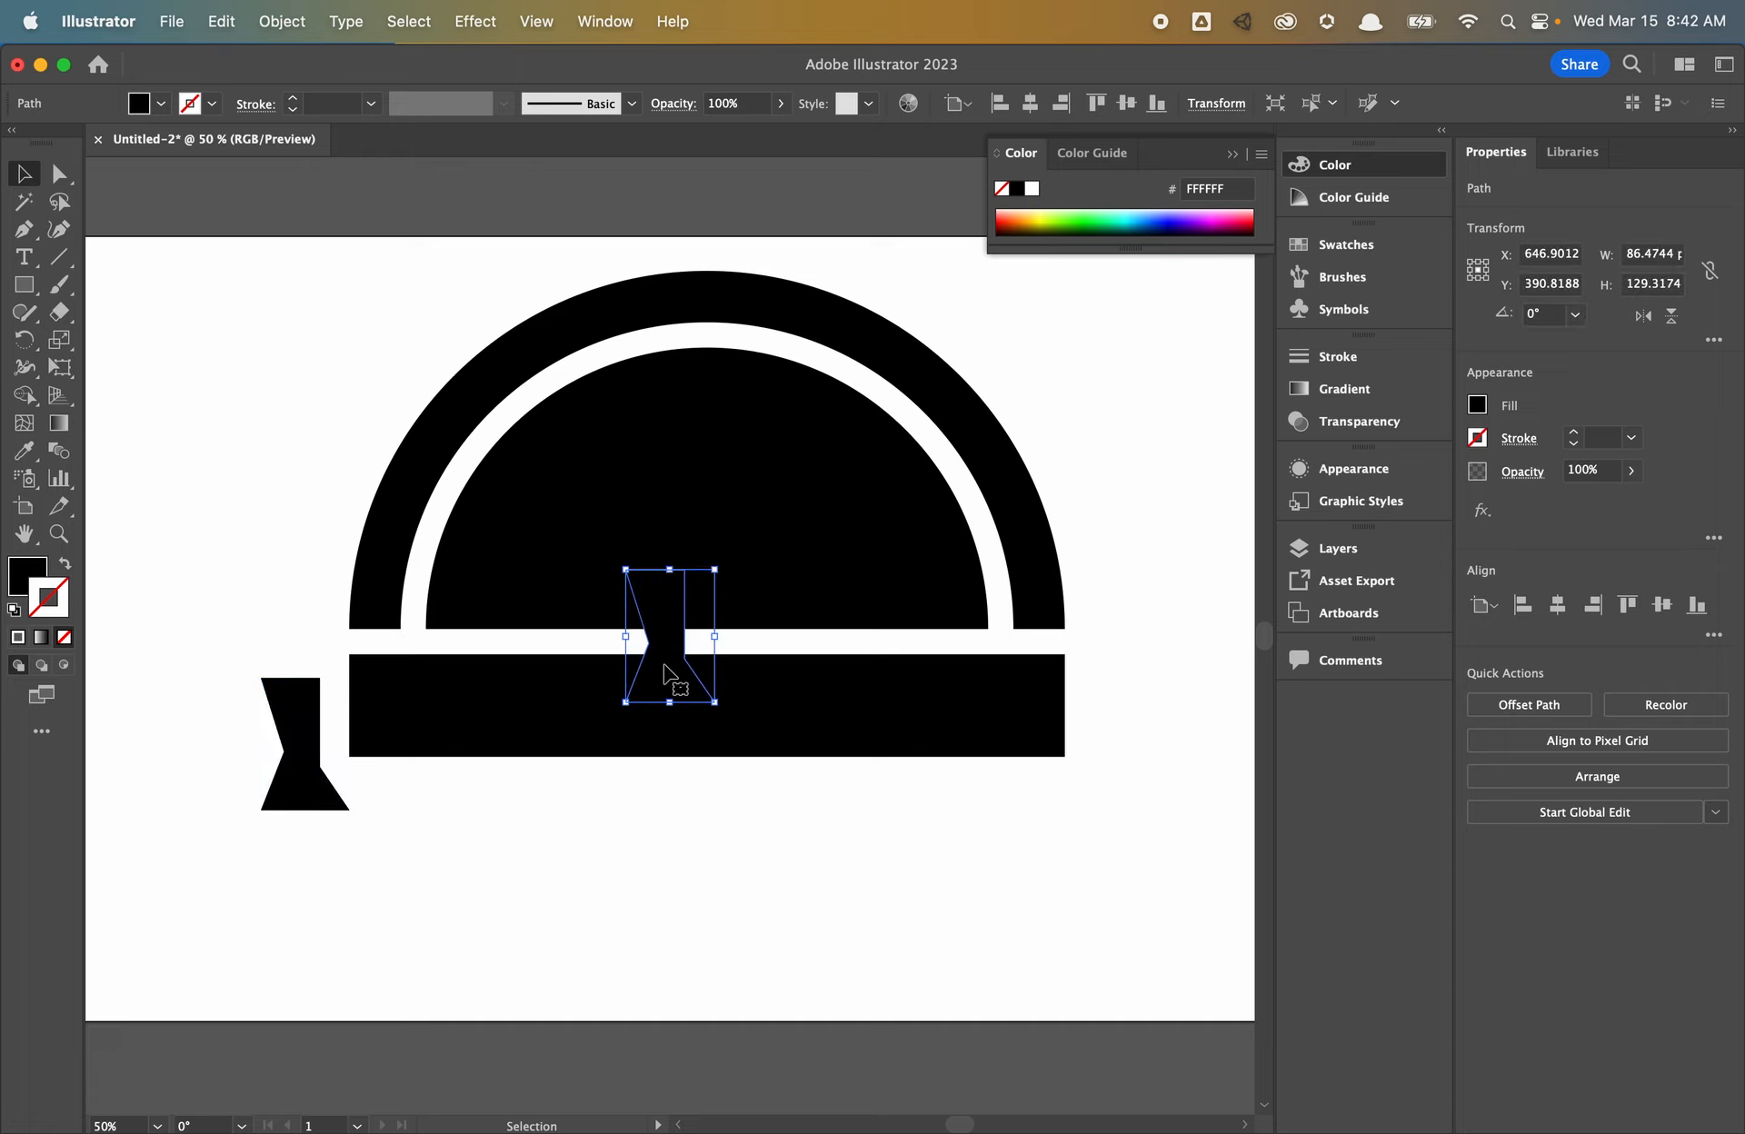
pyautogui.moveTo(681, 682); pyautogui.dragTo(995, 898)
pyautogui.rightClick(994, 898)
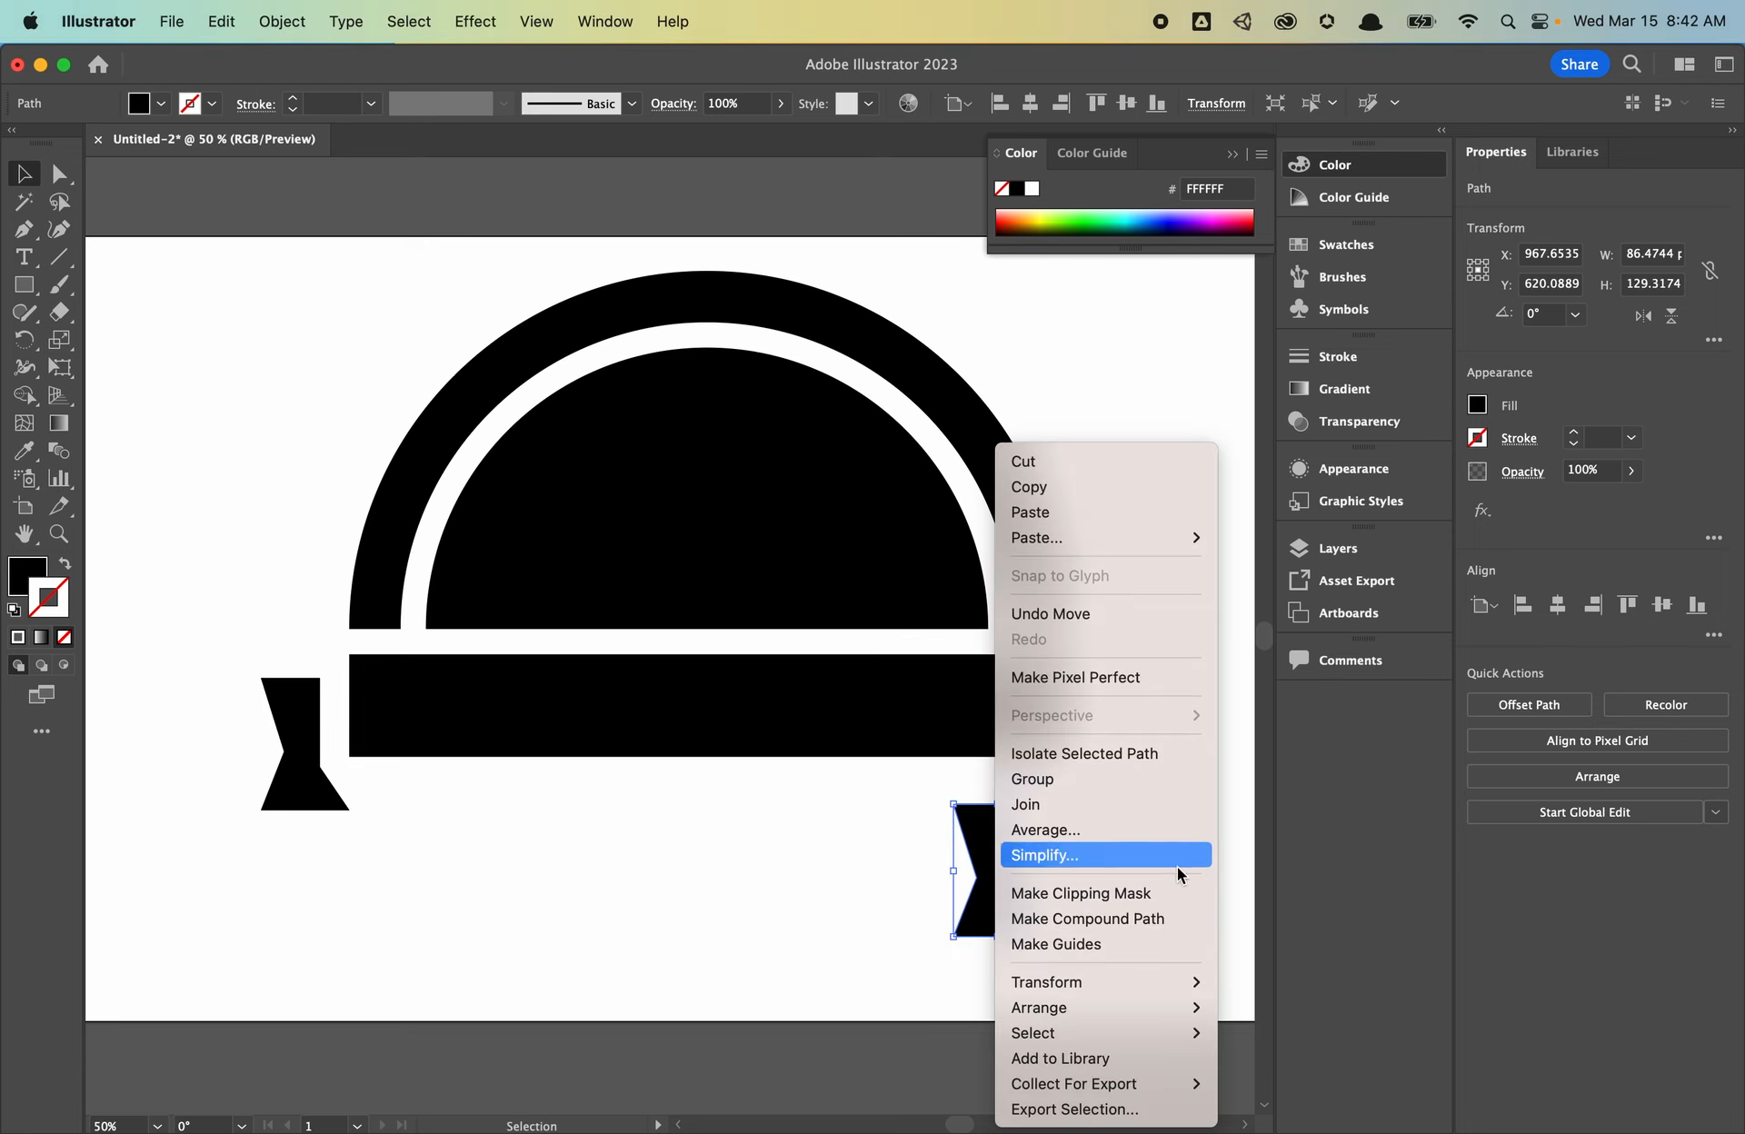
pyautogui.moveTo(1115, 985)
pyautogui.click(1264, 983)
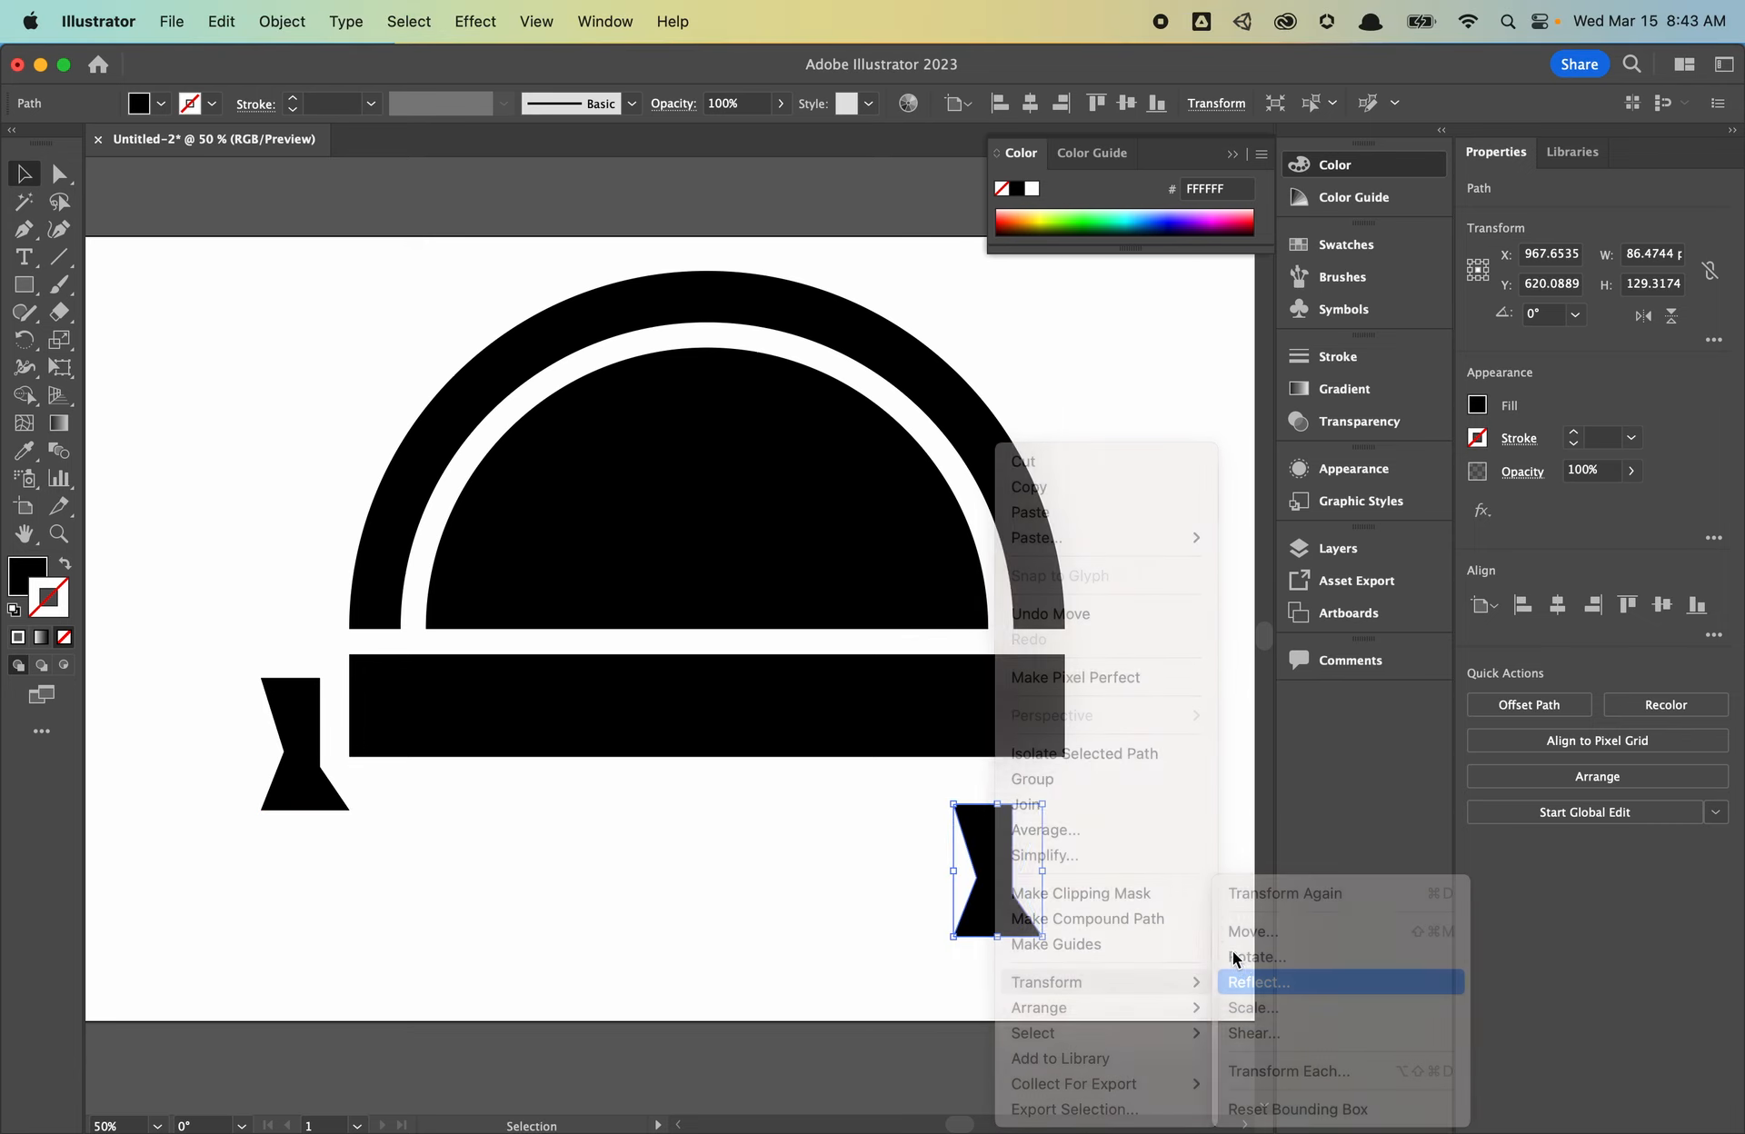
pyautogui.click(968, 701)
pyautogui.moveTo(1015, 875); pyautogui.dragTo(1127, 745)
pyautogui.click(718, 641)
# - Draw a 25 px spacer square and butt the left ribbon tail against it
pyautogui.press('m')
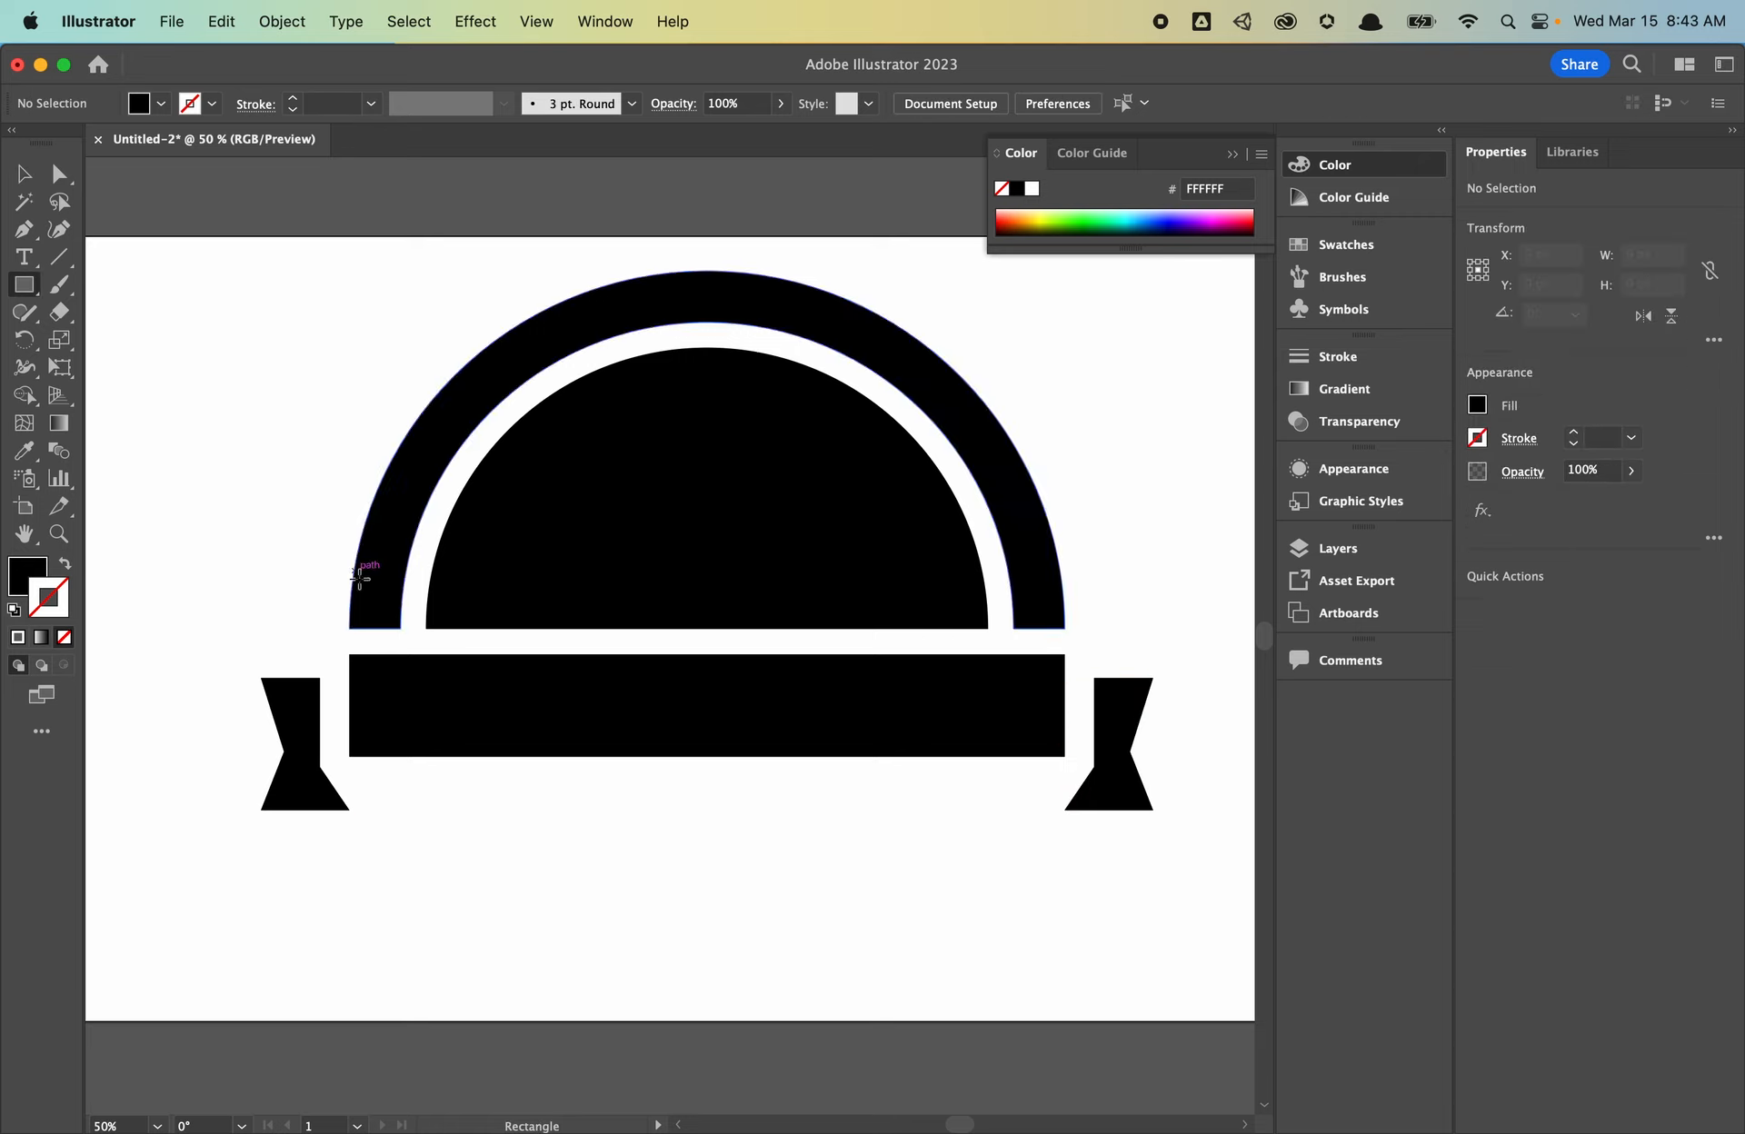
pyautogui.scroll(1, 410, 638)
pyautogui.scroll(3, 411, 638)
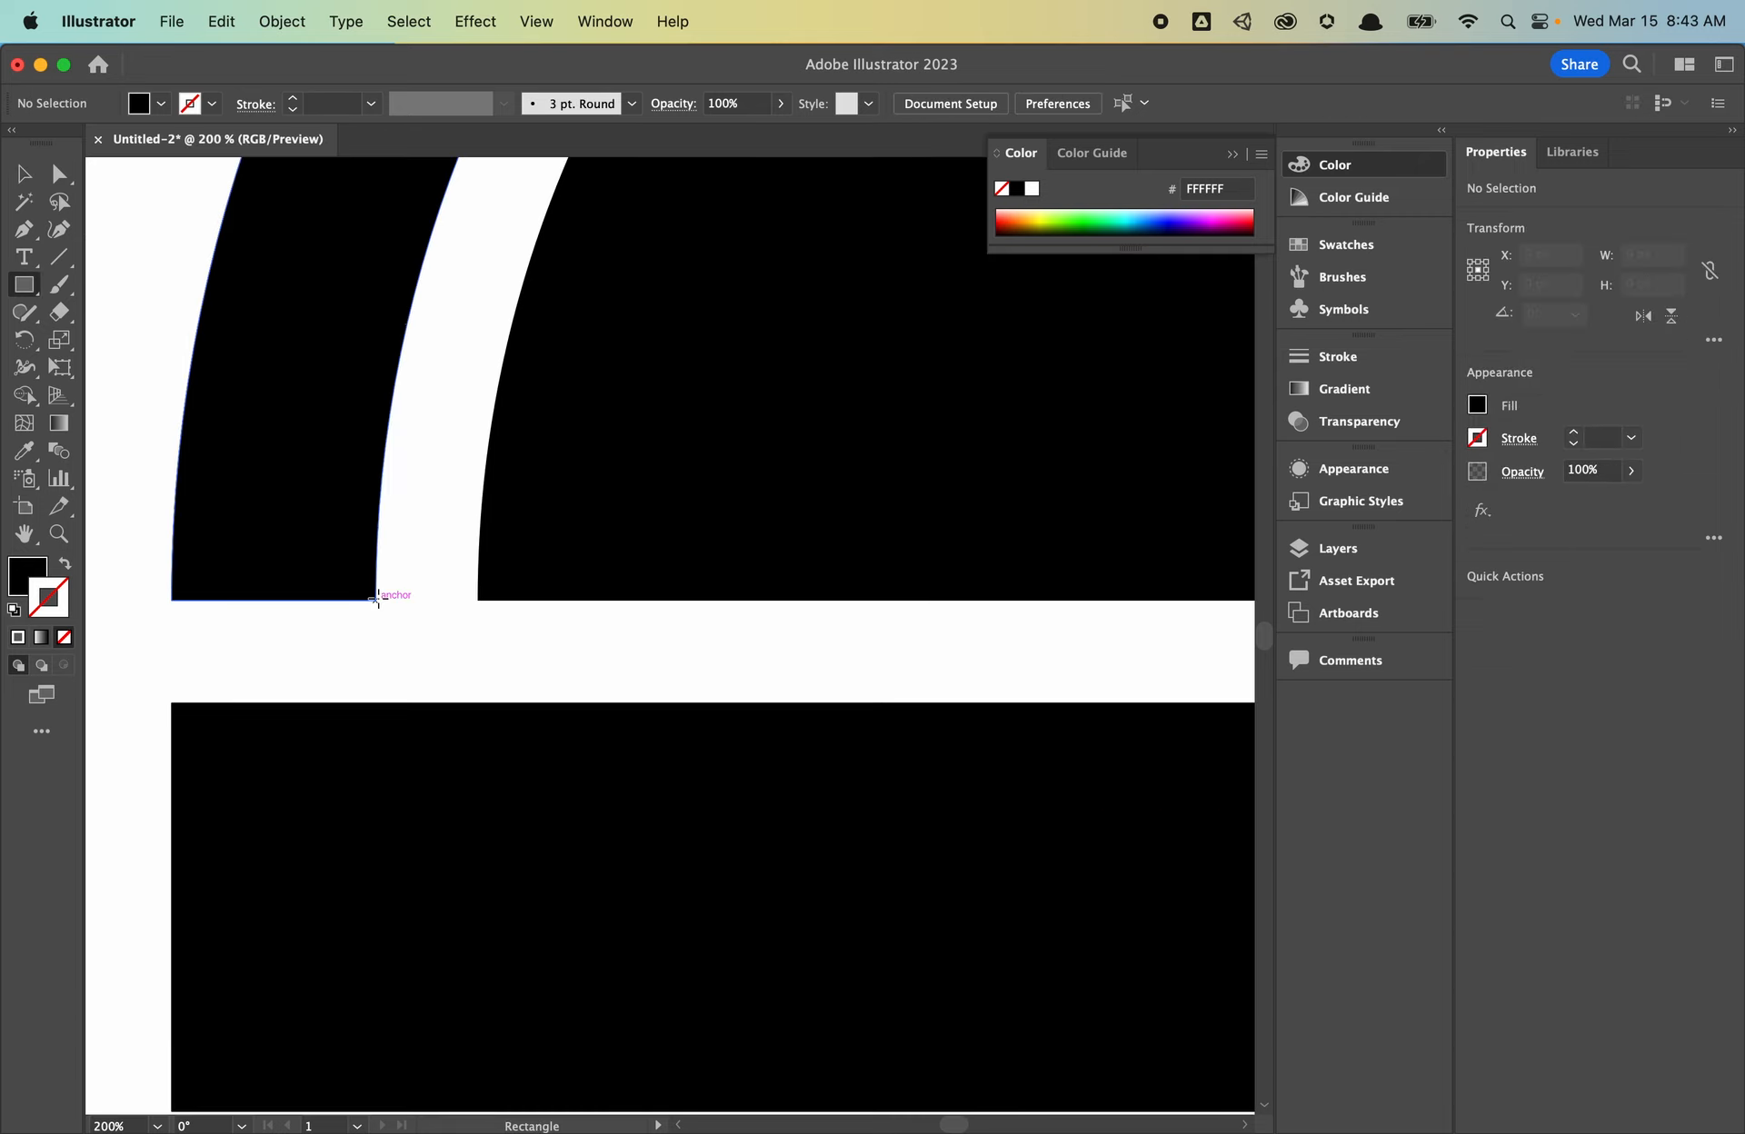
pyautogui.moveTo(376, 600); pyautogui.dragTo(479, 698)
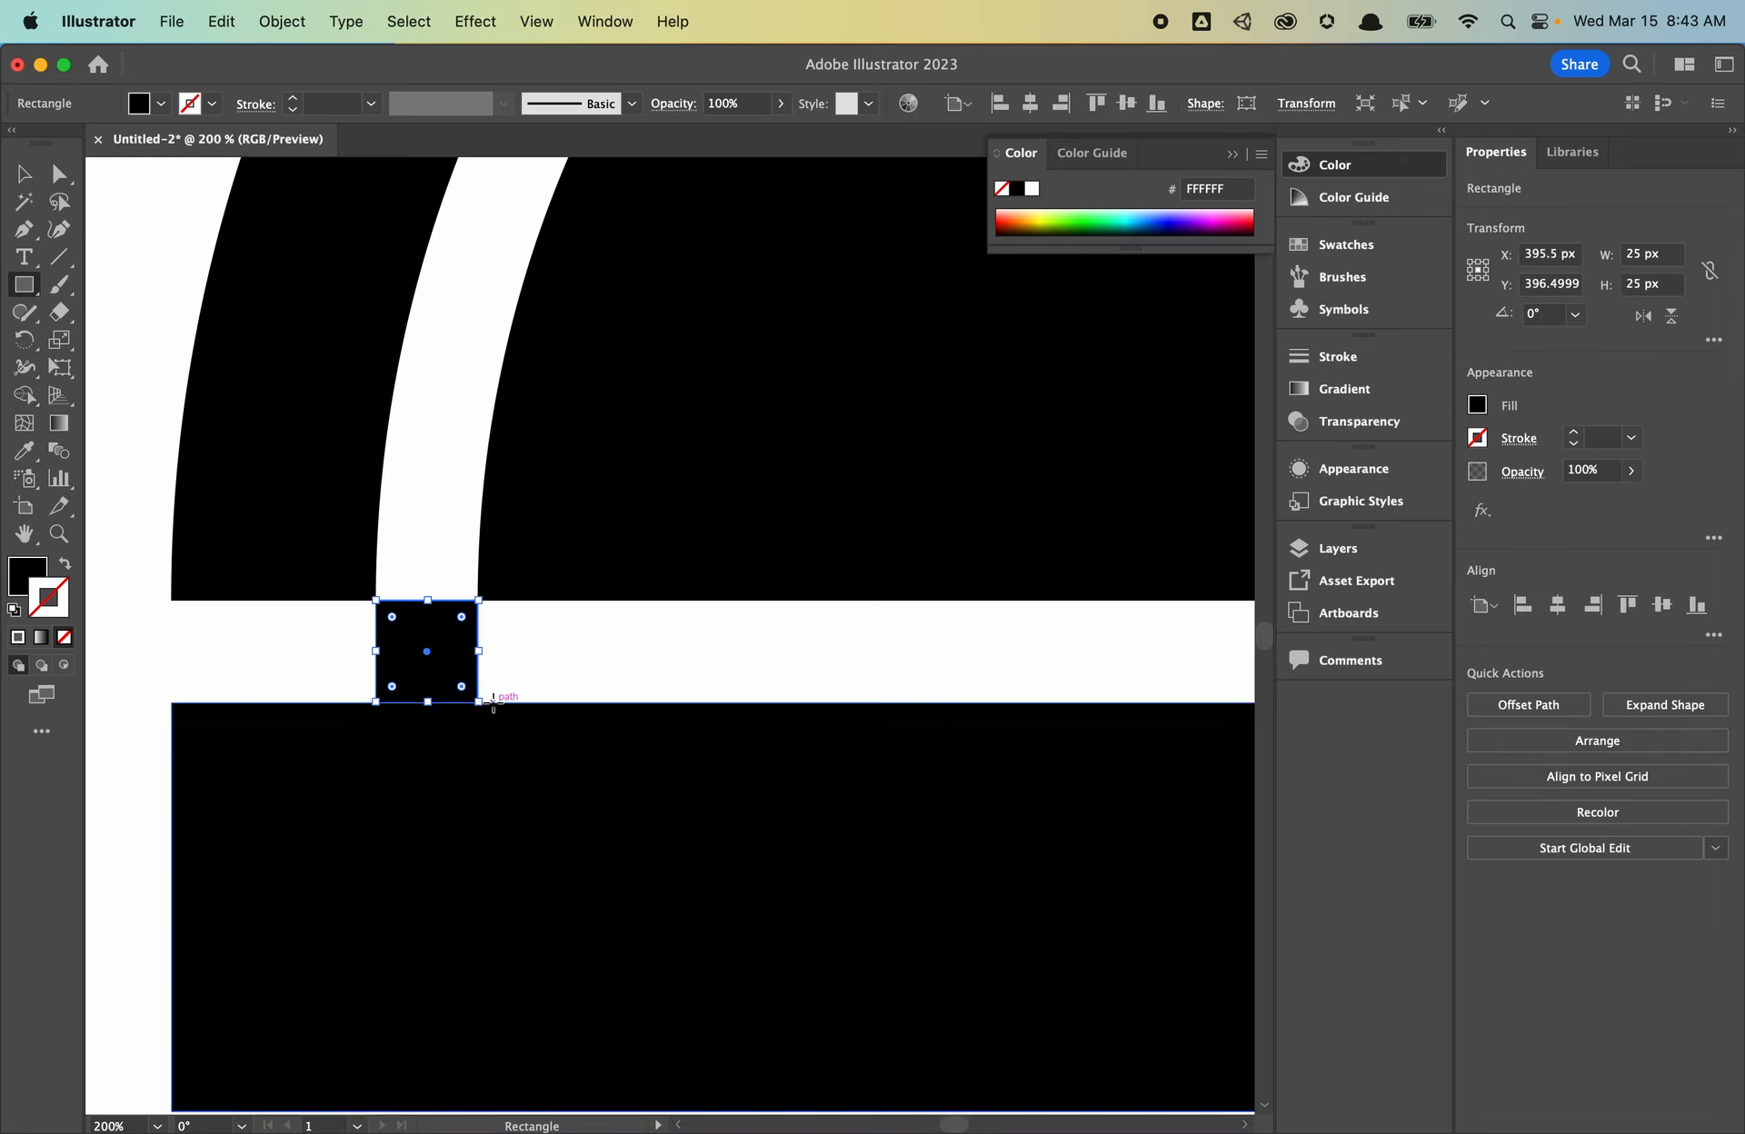
pyautogui.moveTo(661, 684); pyautogui.dragTo(980, 680)
pyautogui.press('v')
pyautogui.moveTo(774, 629); pyautogui.dragTo(467, 720)
pyautogui.moveTo(358, 842); pyautogui.dragTo(374, 851)
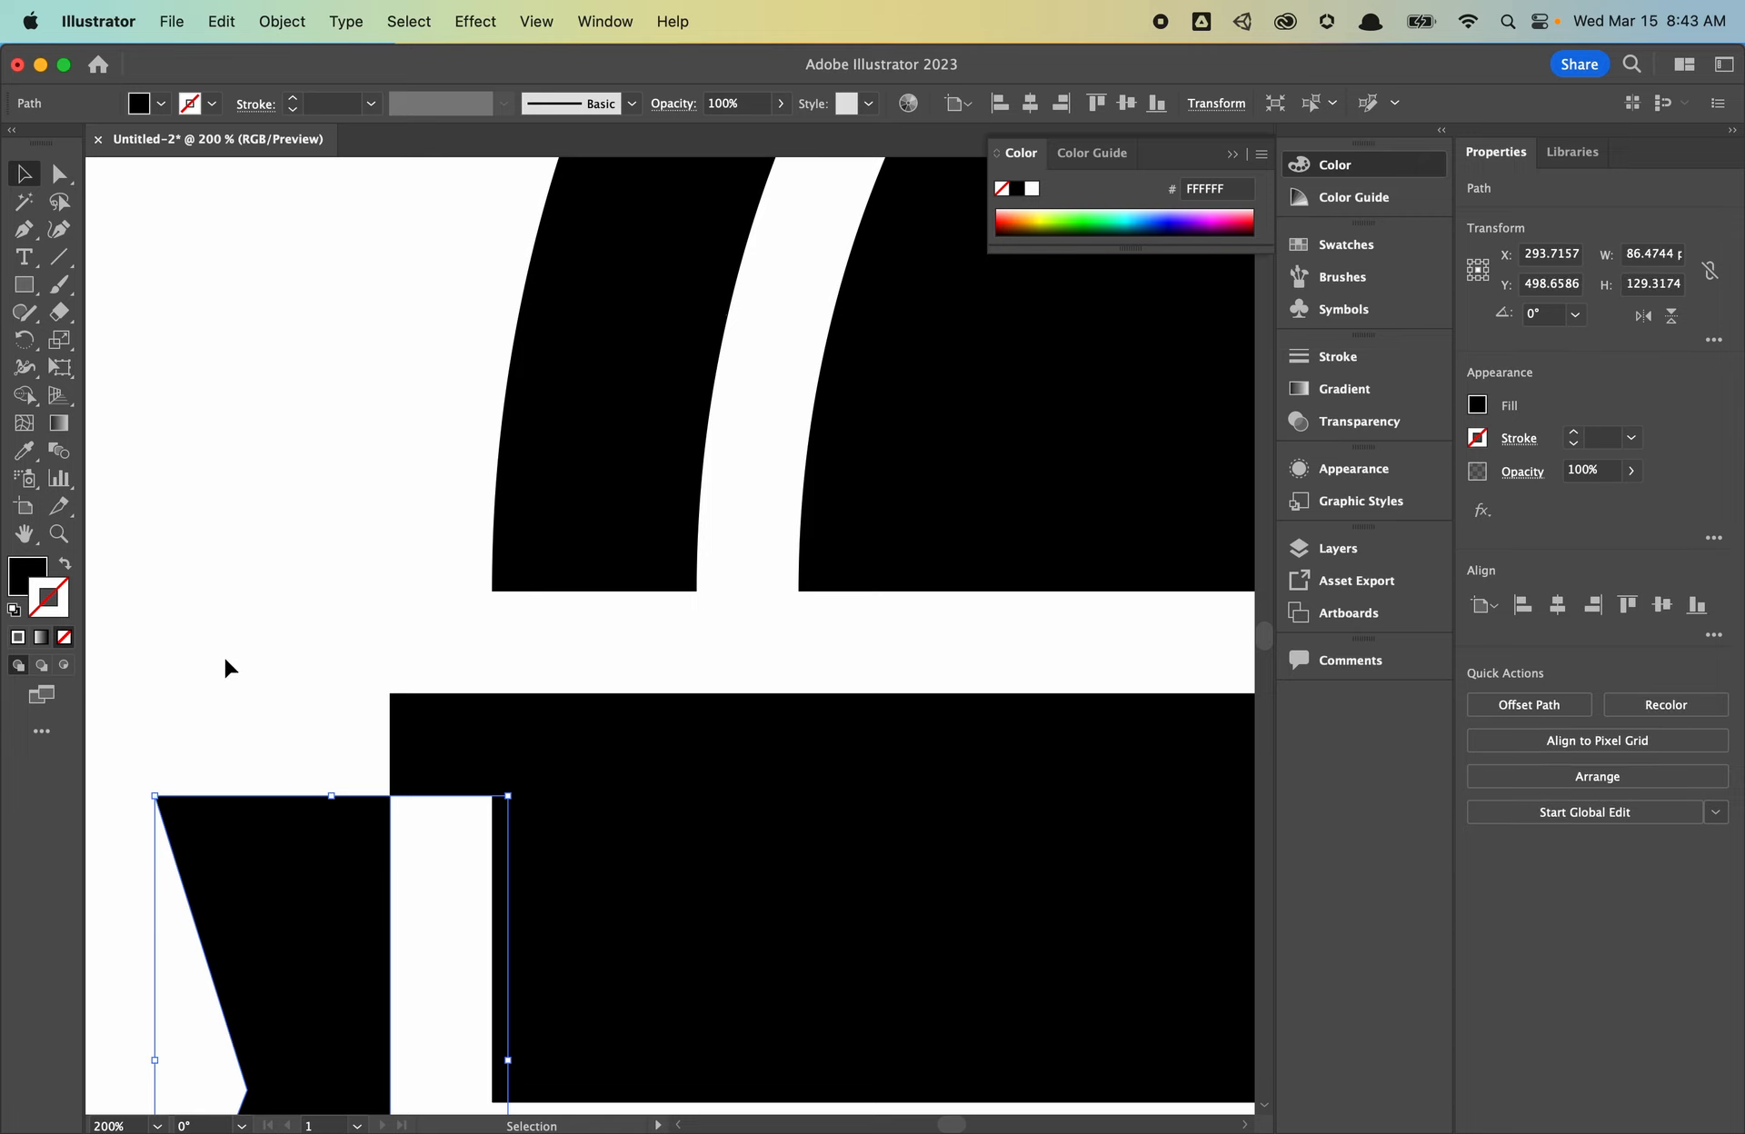
# - Move the spacer to the bar's right end, butt the right tail against it, then delete the square
pyautogui.press('super+0')
pyautogui.moveTo(244, 643); pyautogui.dragTo(923, 689)
pyautogui.press('super+=')
pyautogui.press('super+=')
pyautogui.press('super+=')
pyautogui.press('super+=')
pyautogui.press('super+=')
pyautogui.press('super+=')
pyautogui.press('super+=')
pyautogui.press('super+=')
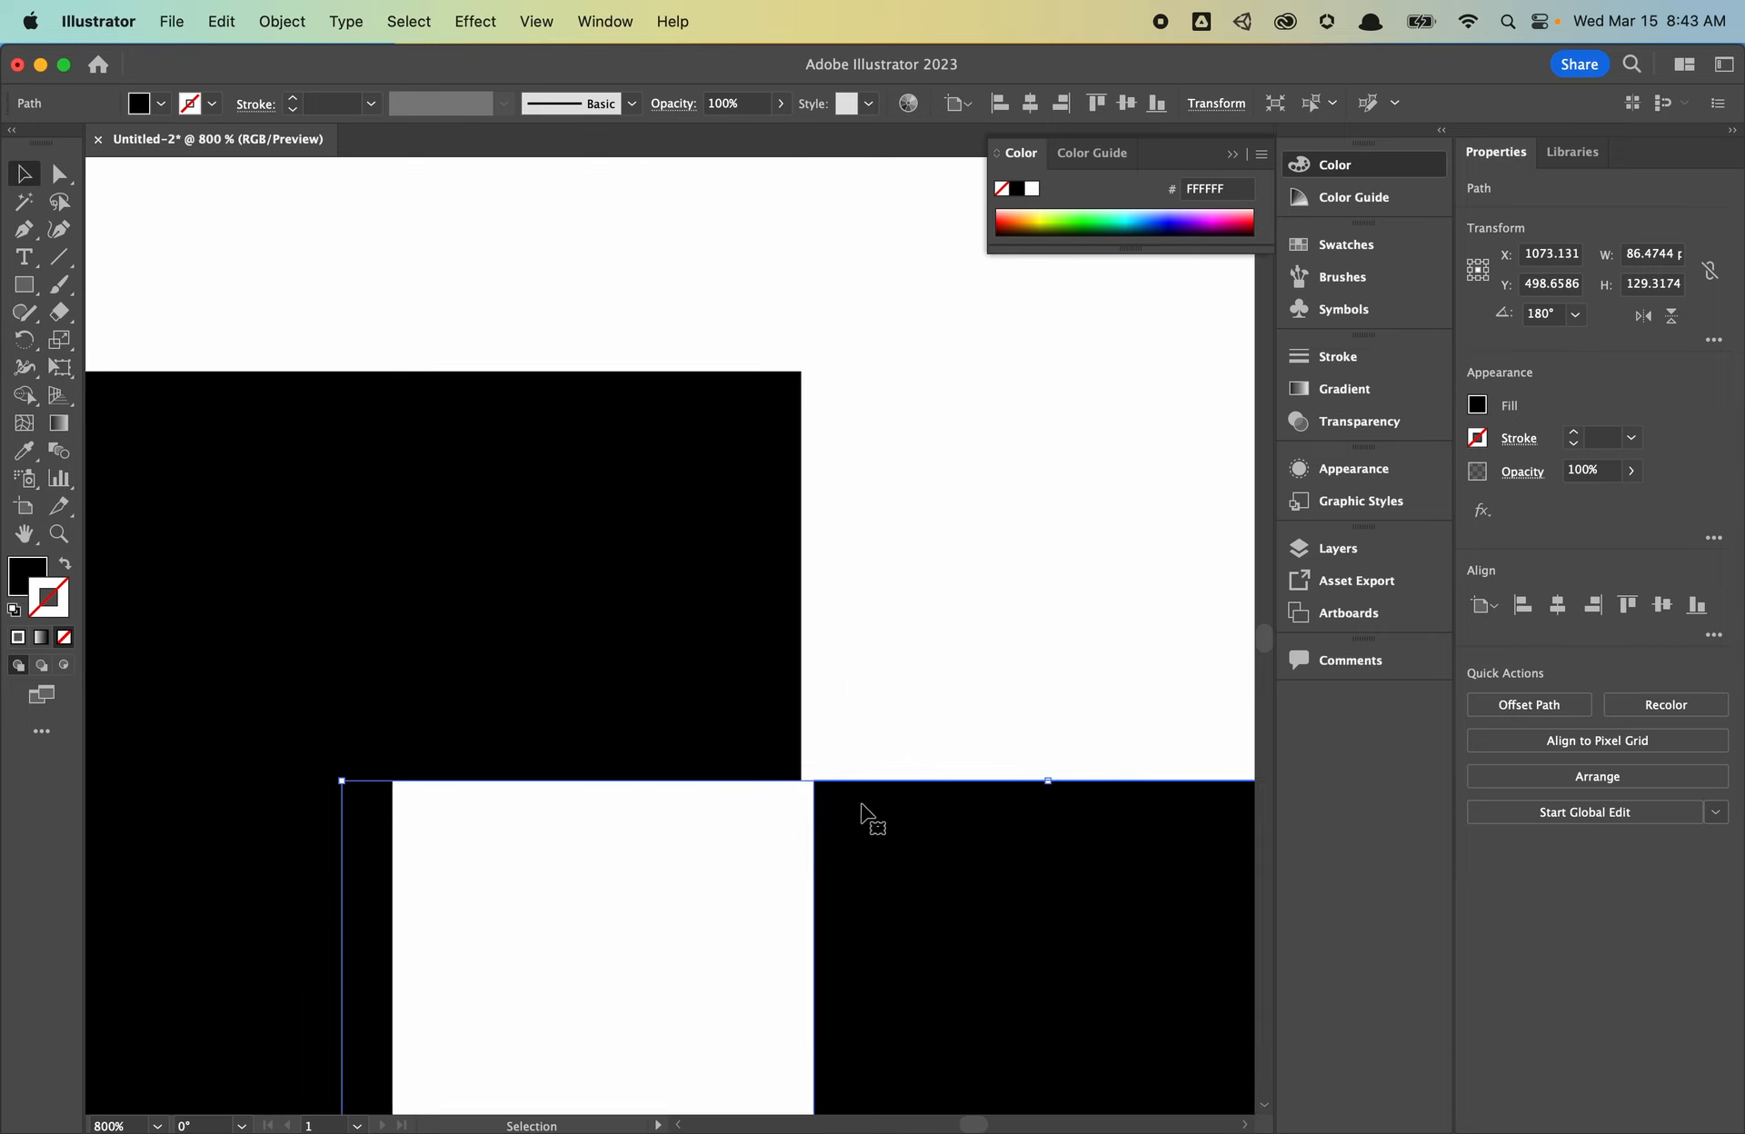
pyautogui.press('super+shift+a')
pyautogui.moveTo(906, 836); pyautogui.dragTo(888, 826)
pyautogui.press('super+minus')
pyautogui.press('super+minus')
pyautogui.press('super+minus')
pyautogui.press('super+minus')
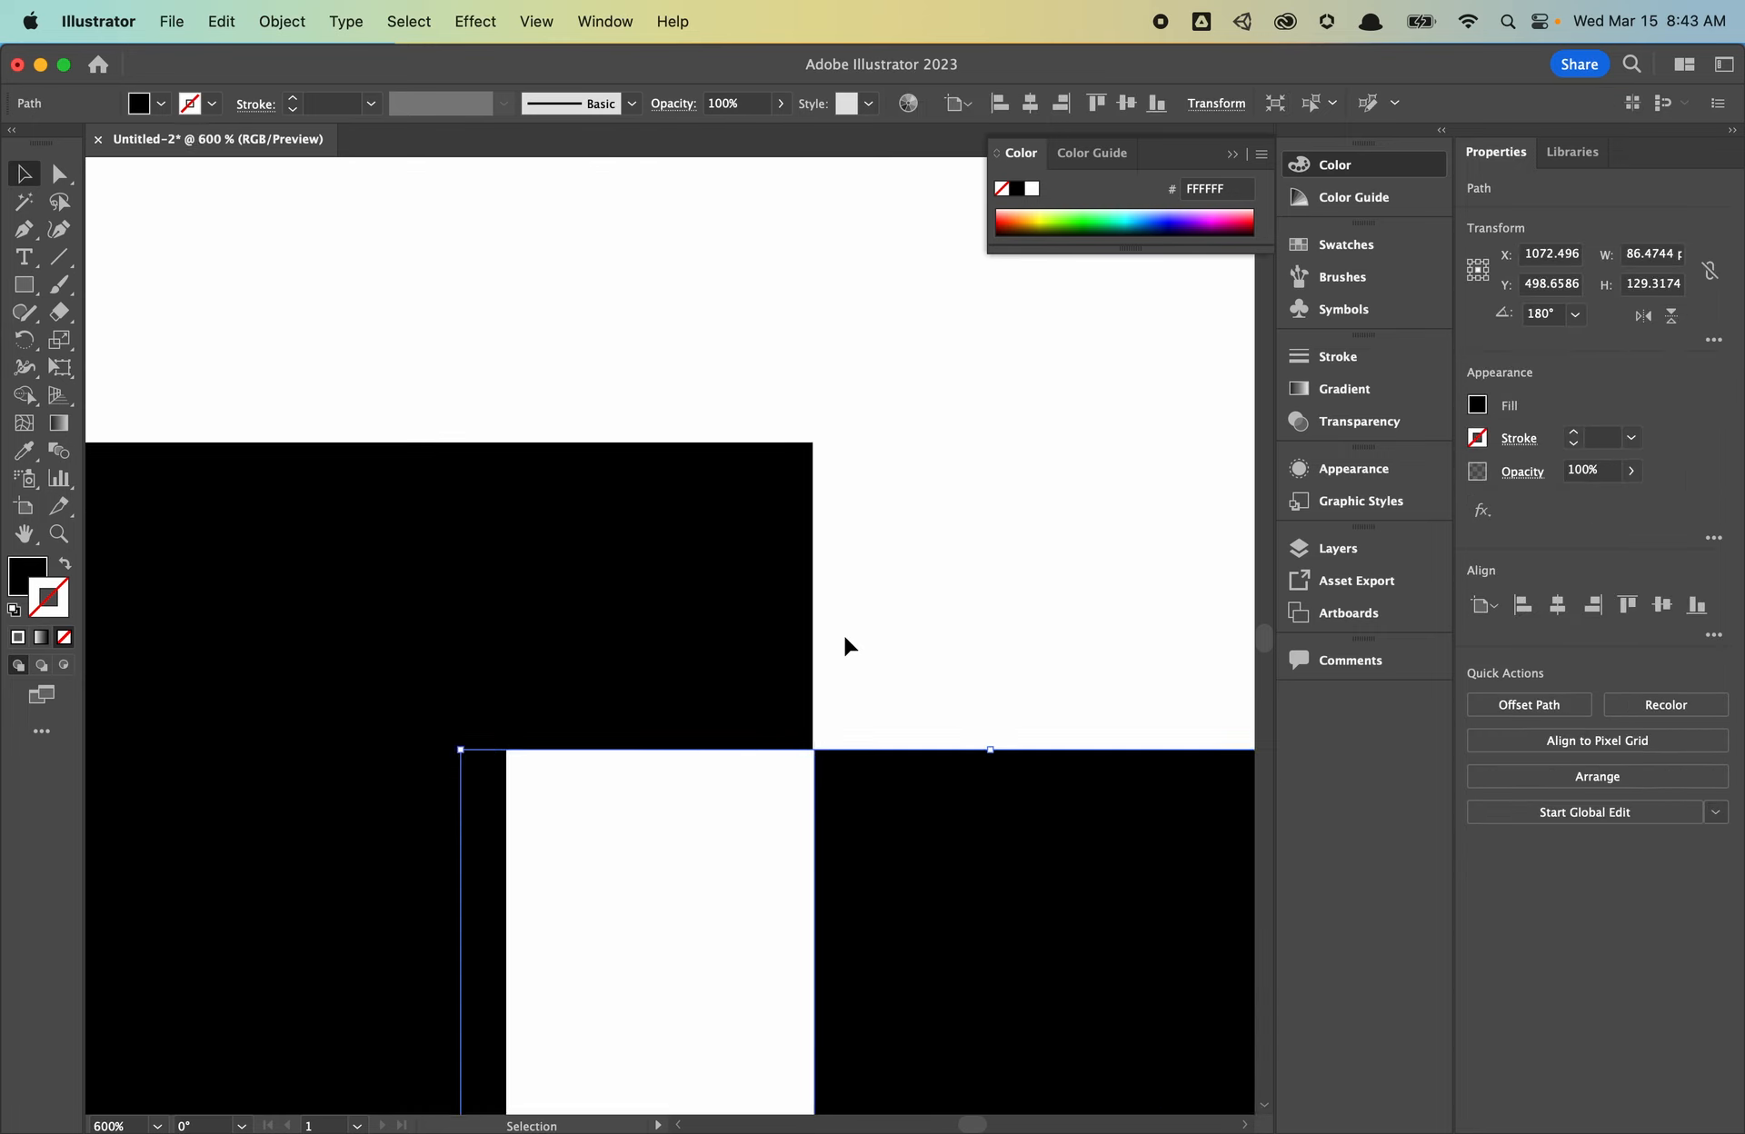
pyautogui.click(798, 621)
pyautogui.press('Delete')
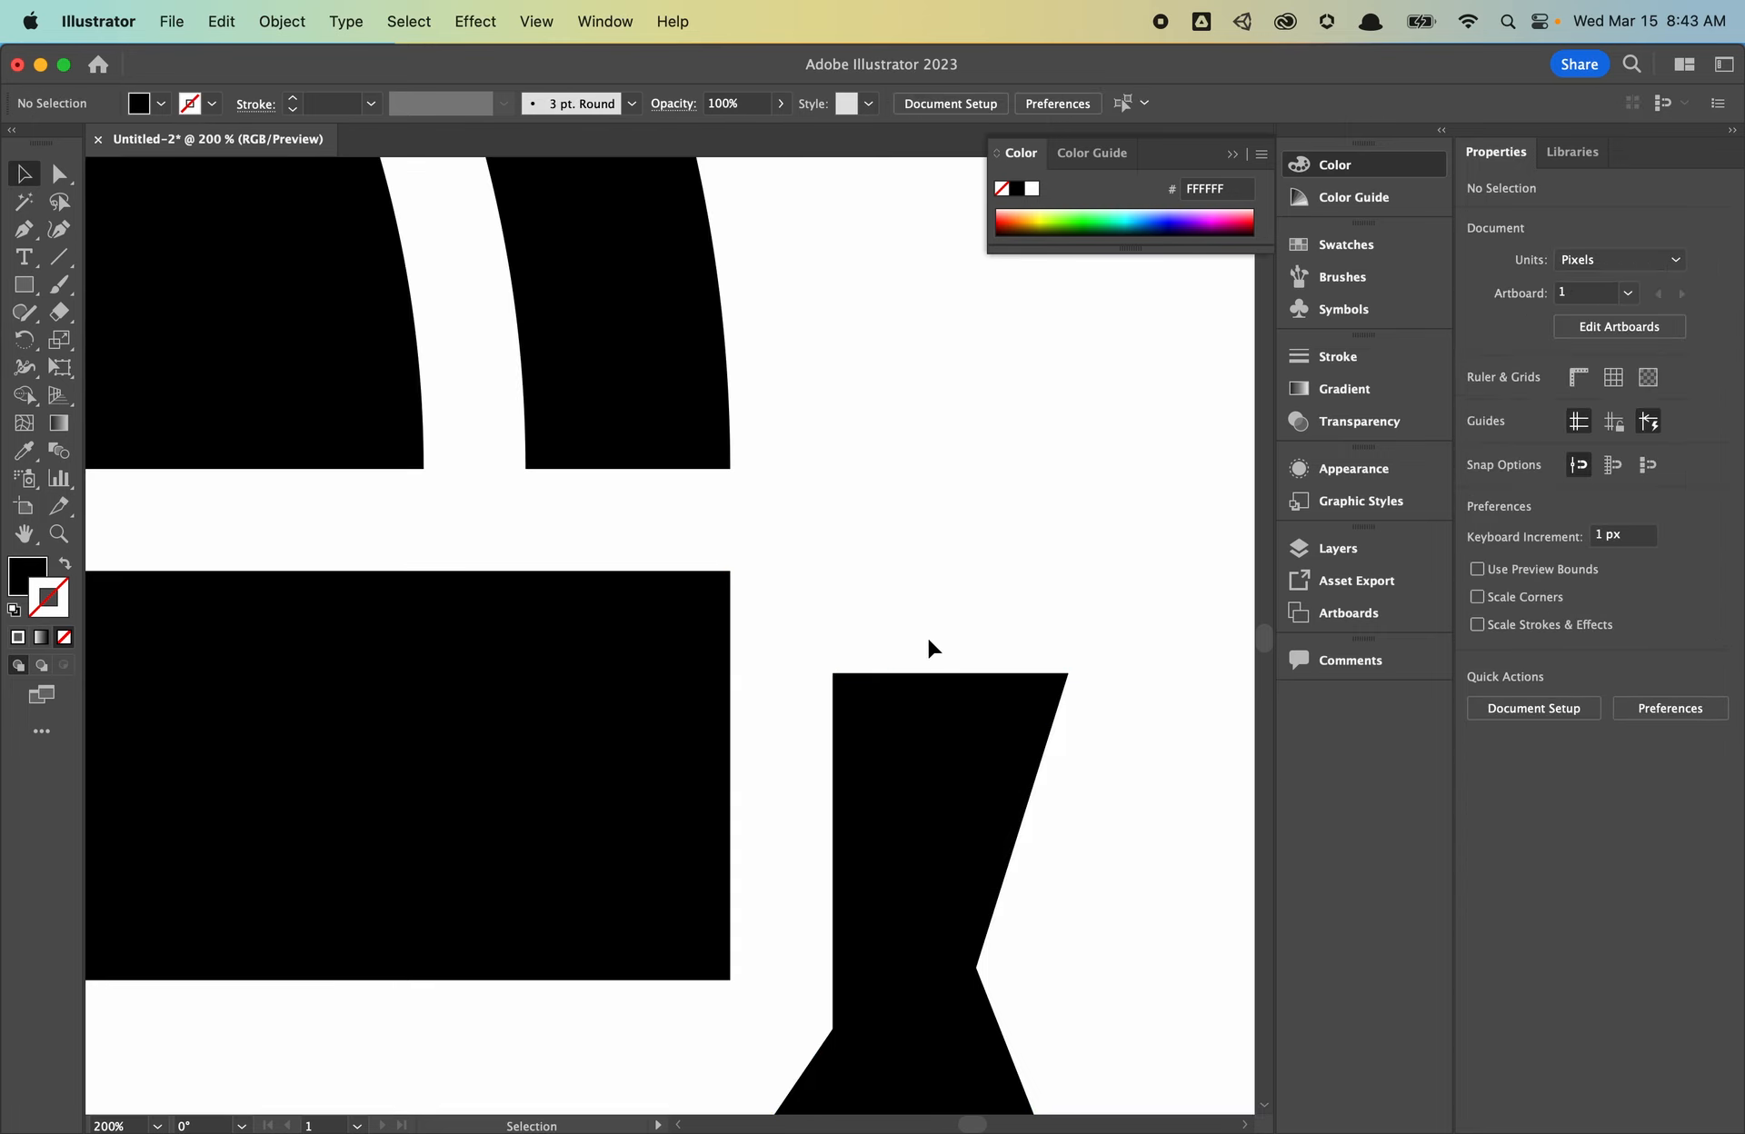
pyautogui.scroll(-1, 927, 636)
pyautogui.scroll(-6, 927, 636)
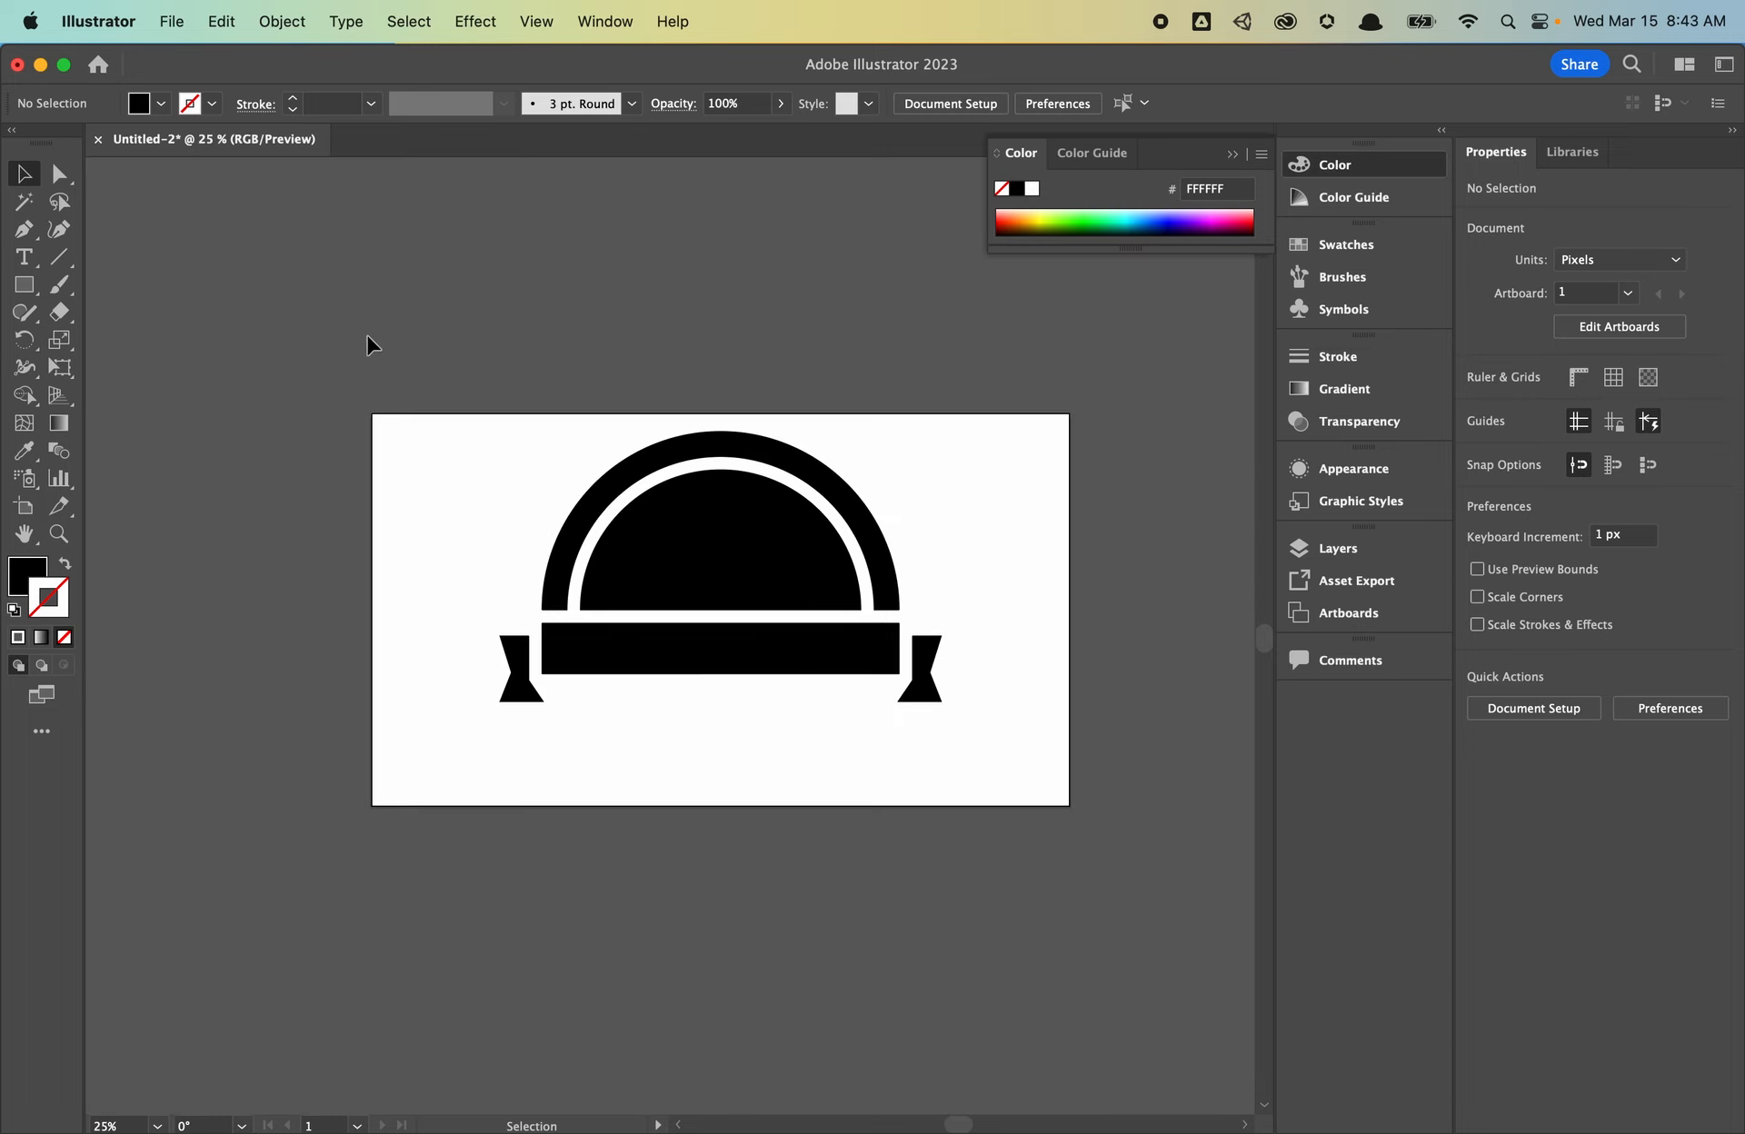
# - Place pine_tree.jpg from the Desktop onto the canvas as a linked image
pyautogui.click(176, 24)
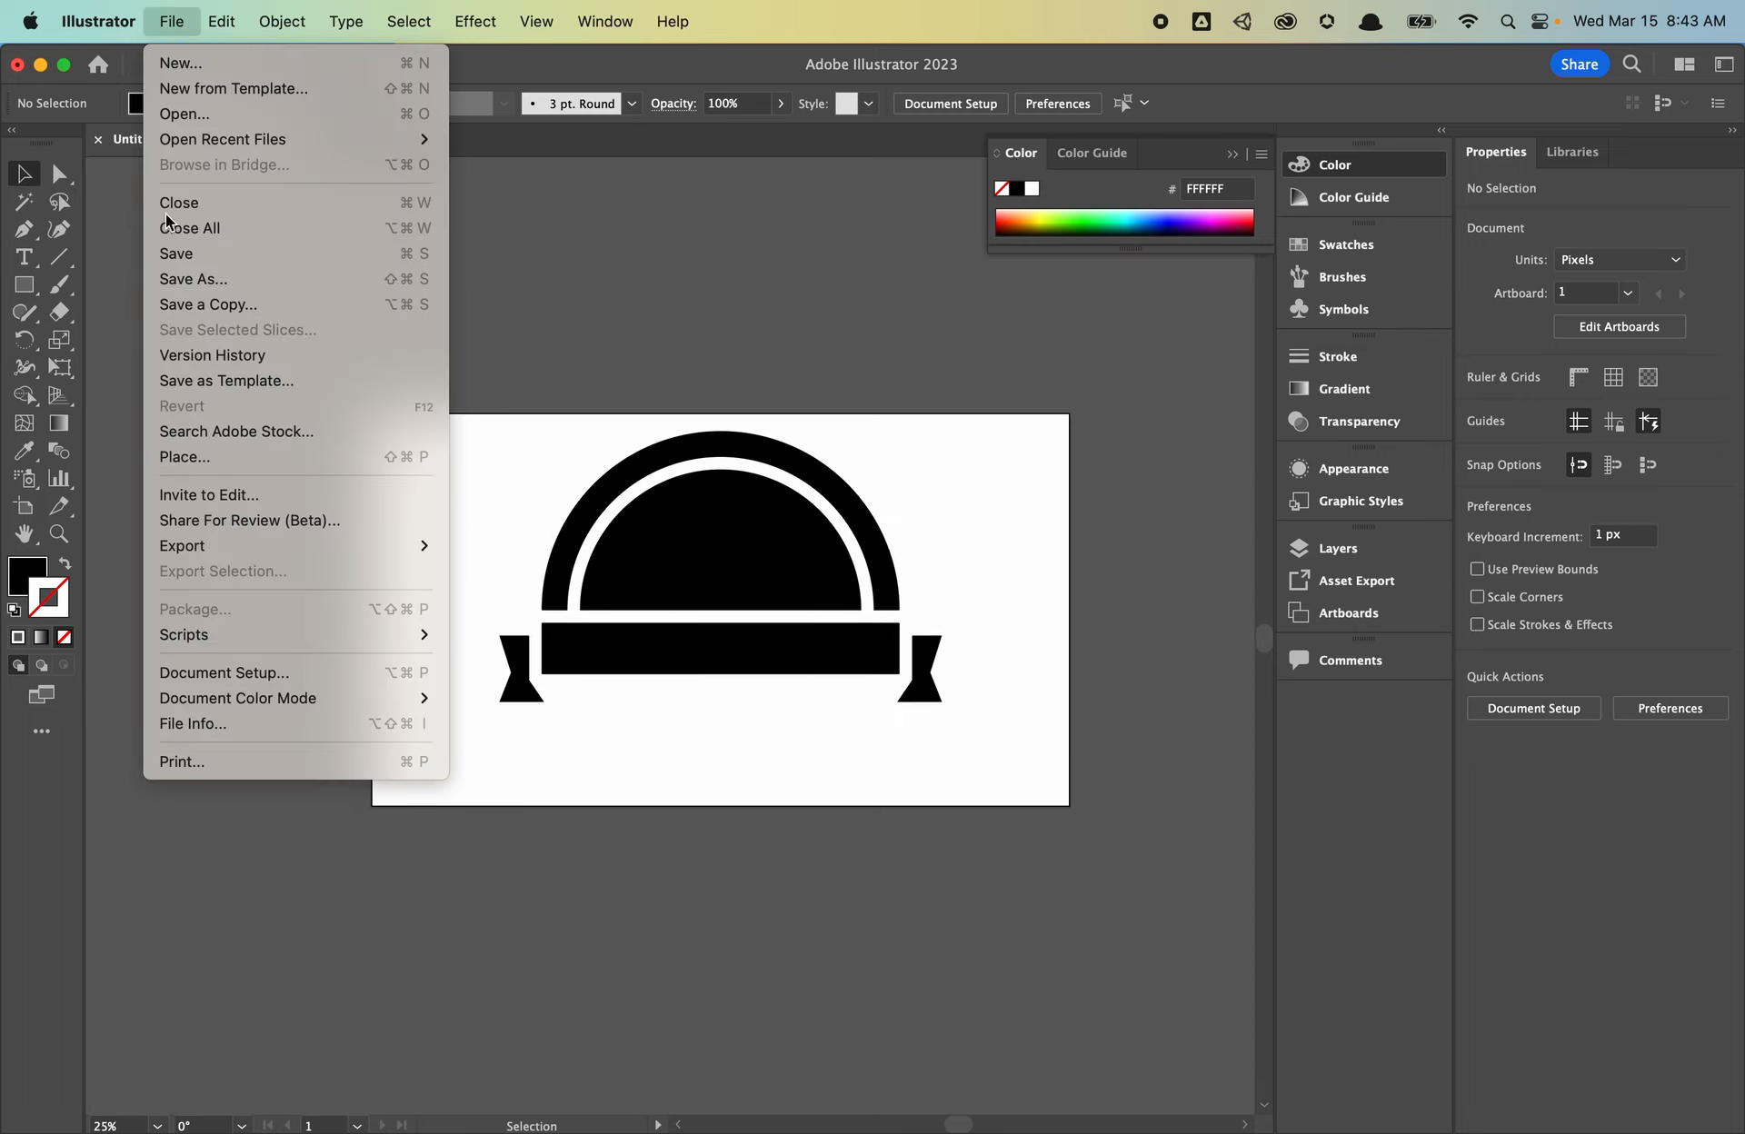
pyautogui.click(346, 466)
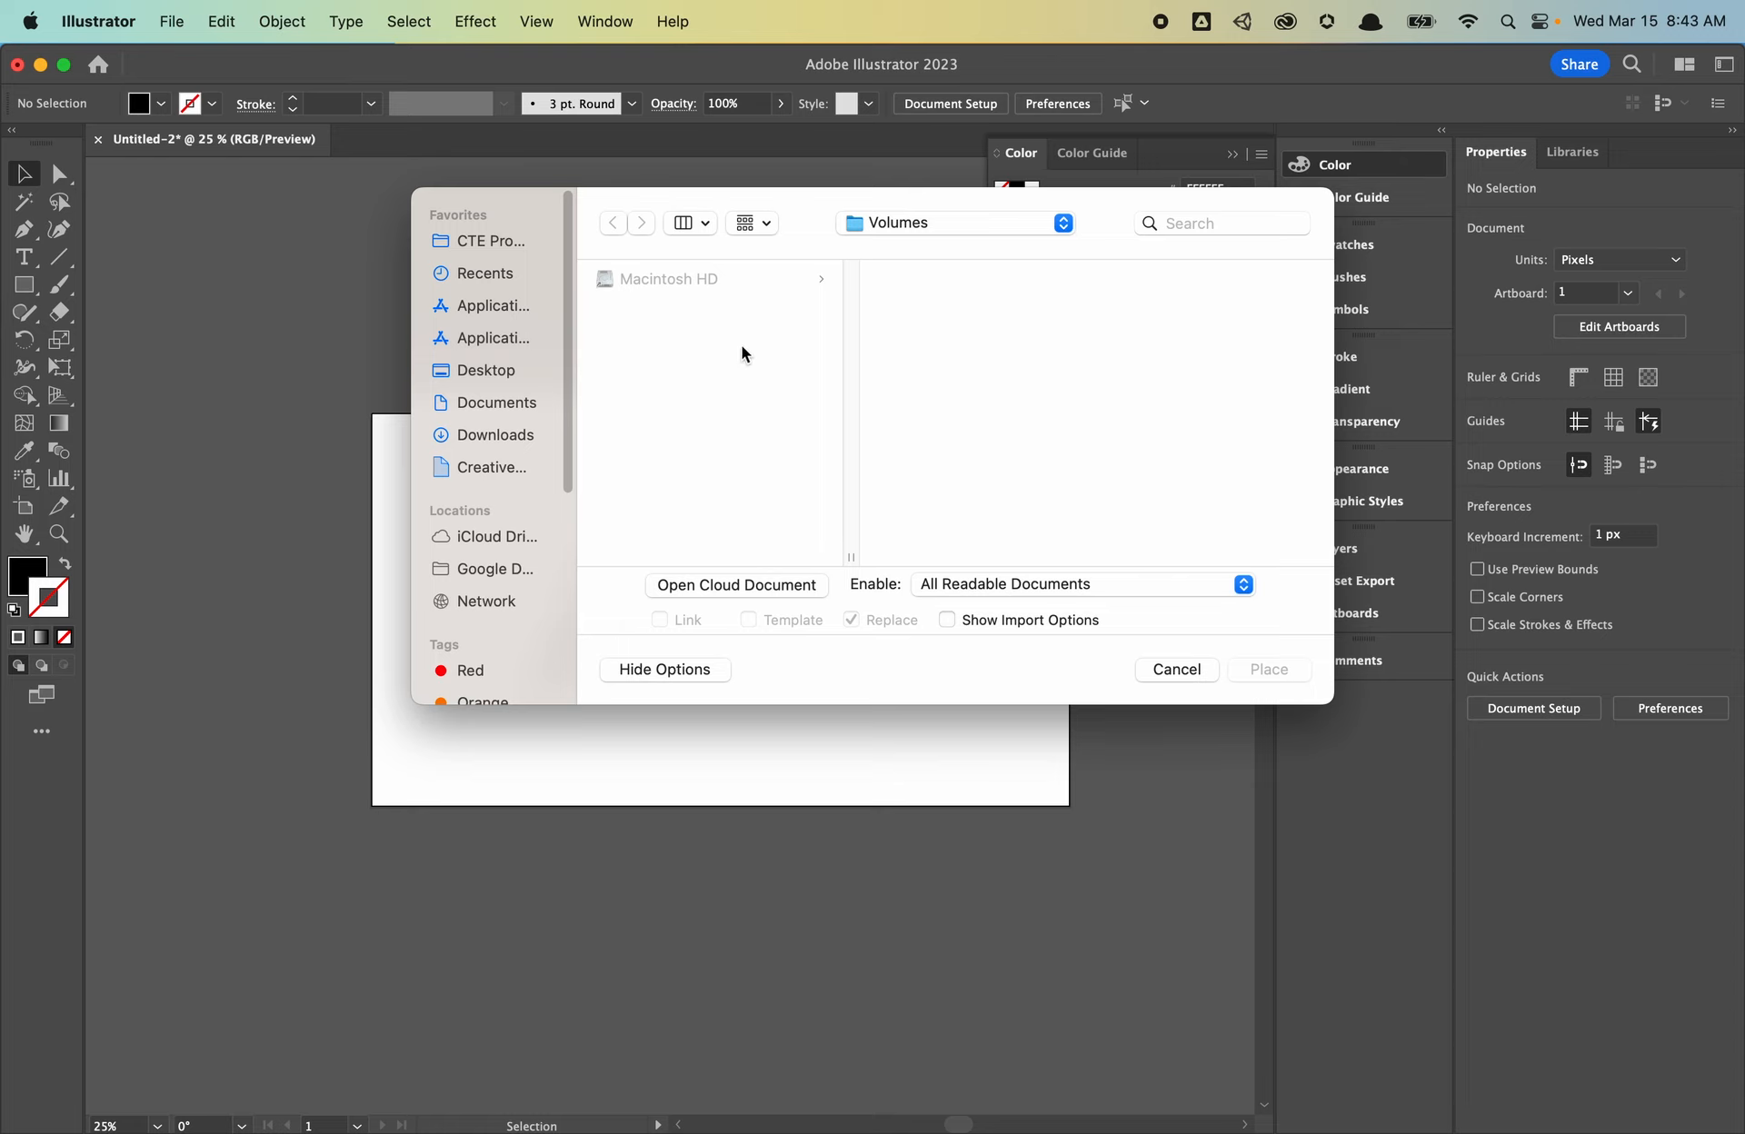
pyautogui.click(486, 370)
pyautogui.click(676, 308)
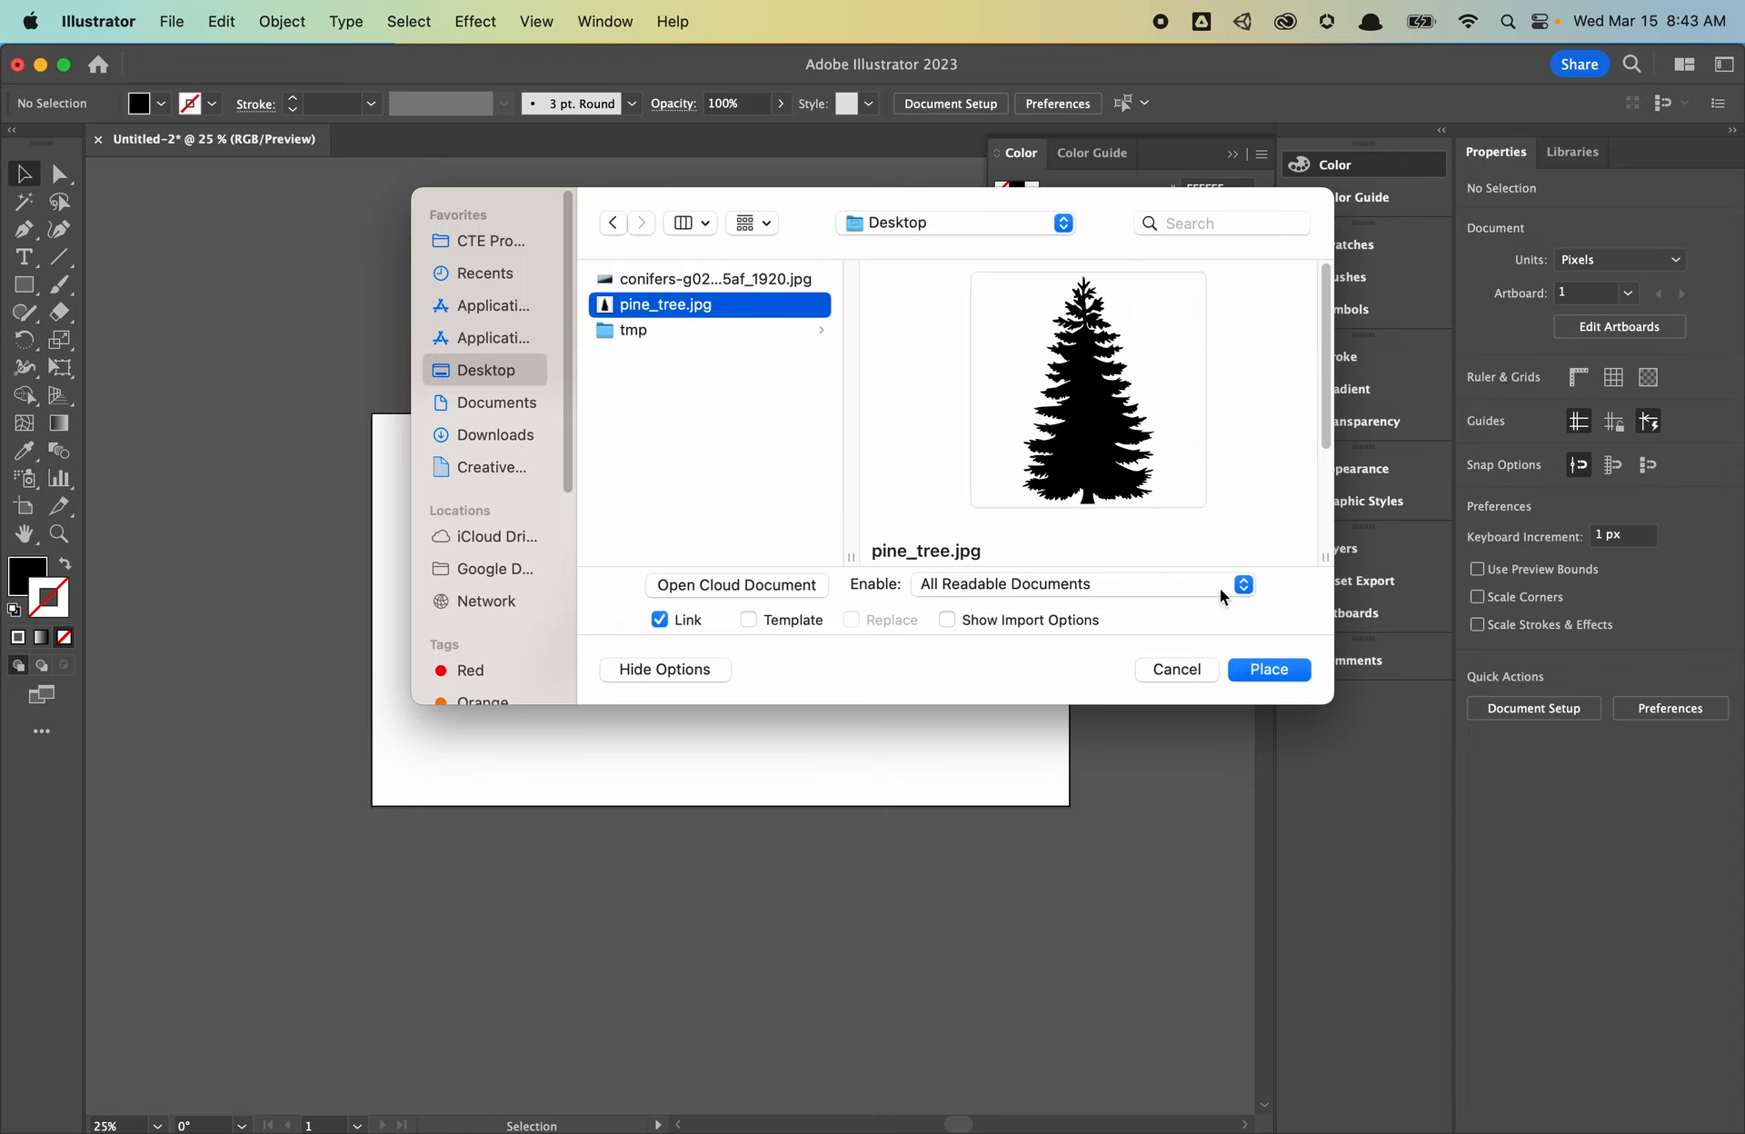
pyautogui.click(1276, 670)
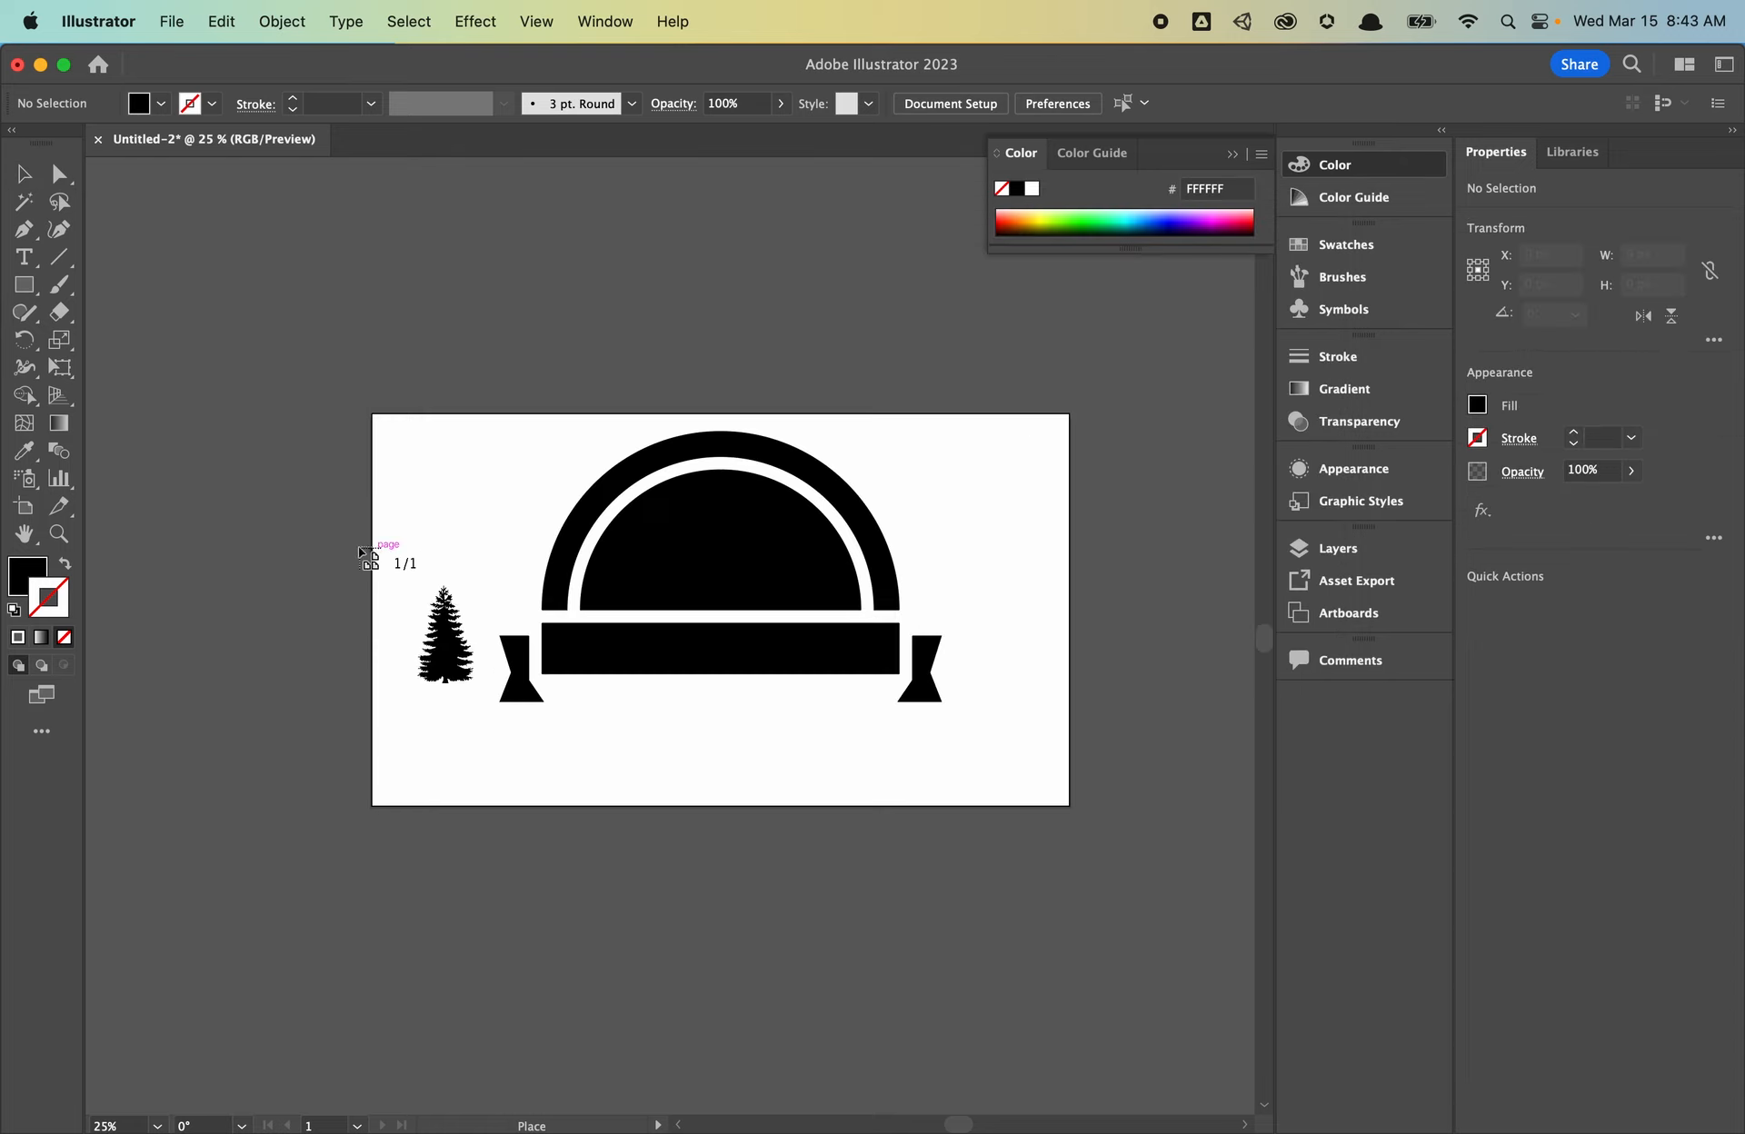
pyautogui.click(228, 511)
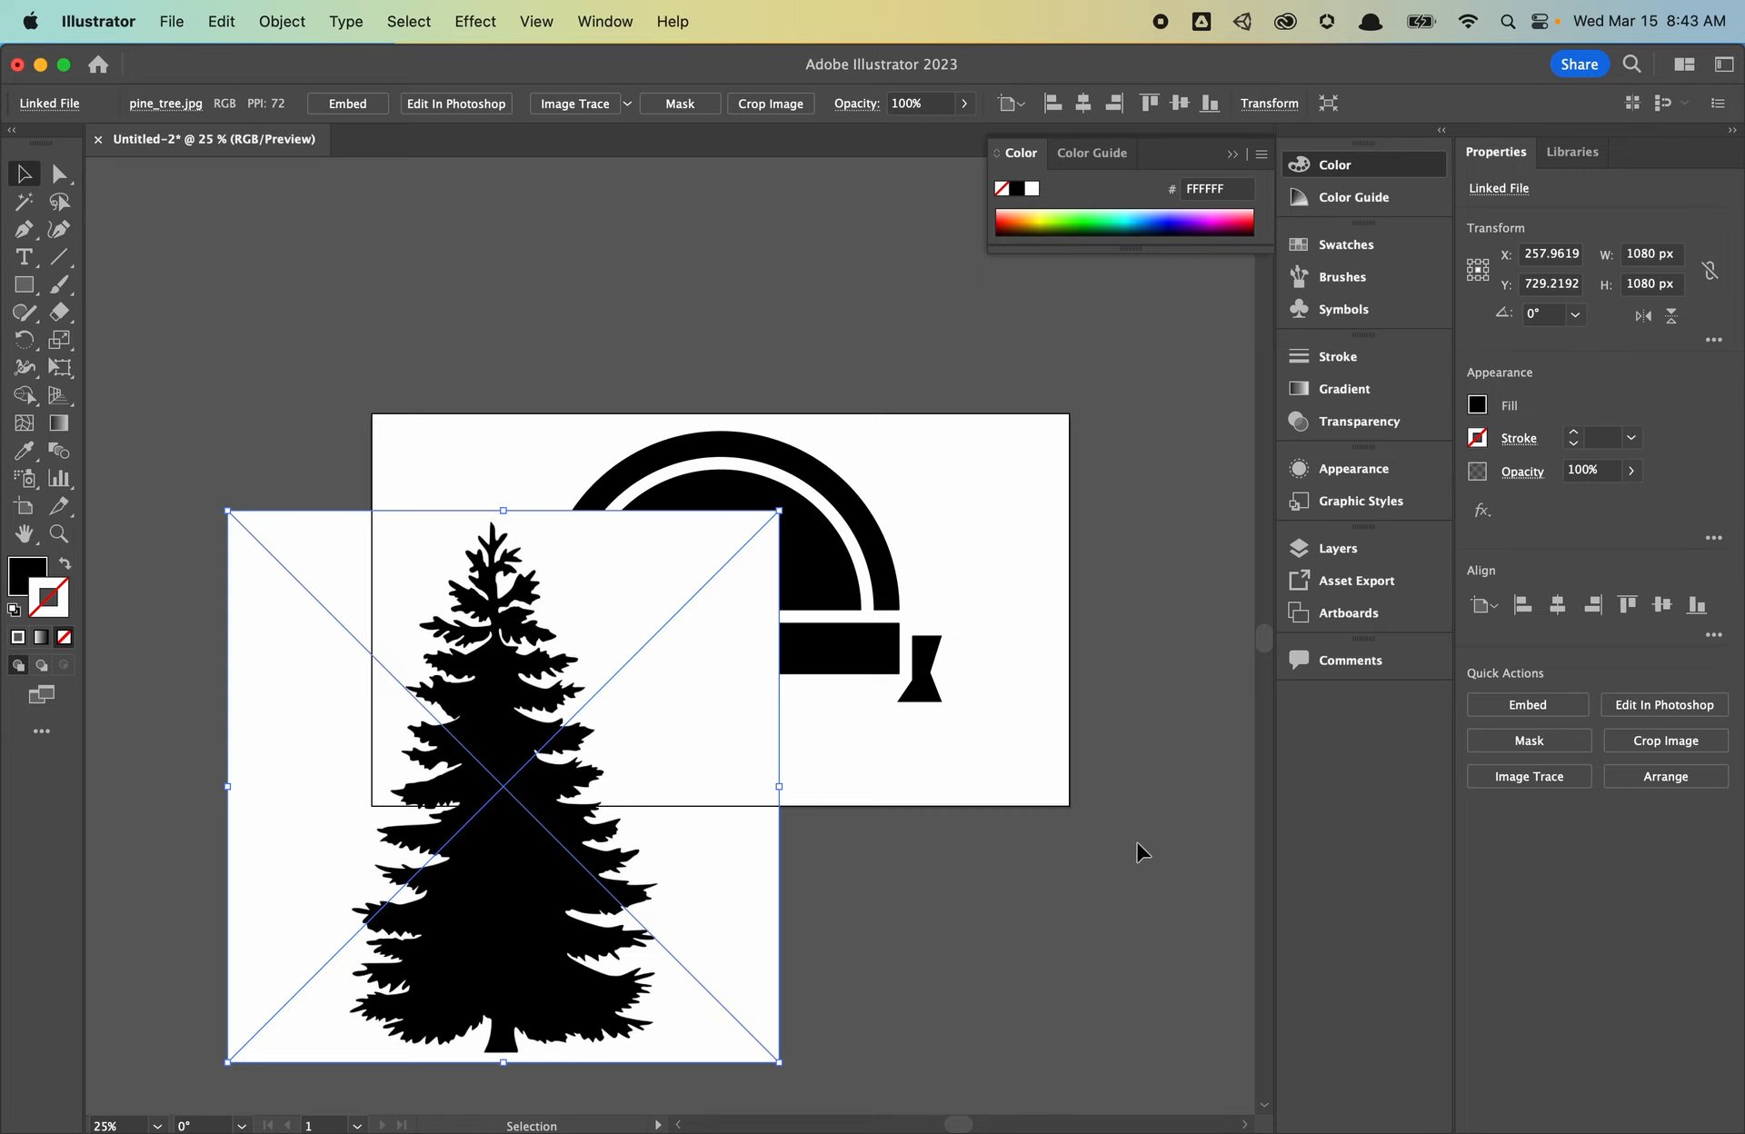
# - Image Trace the pine tree photo with Ignore White enabled, then expand it into vector paths
pyautogui.click(1516, 777)
pyautogui.click(1571, 695)
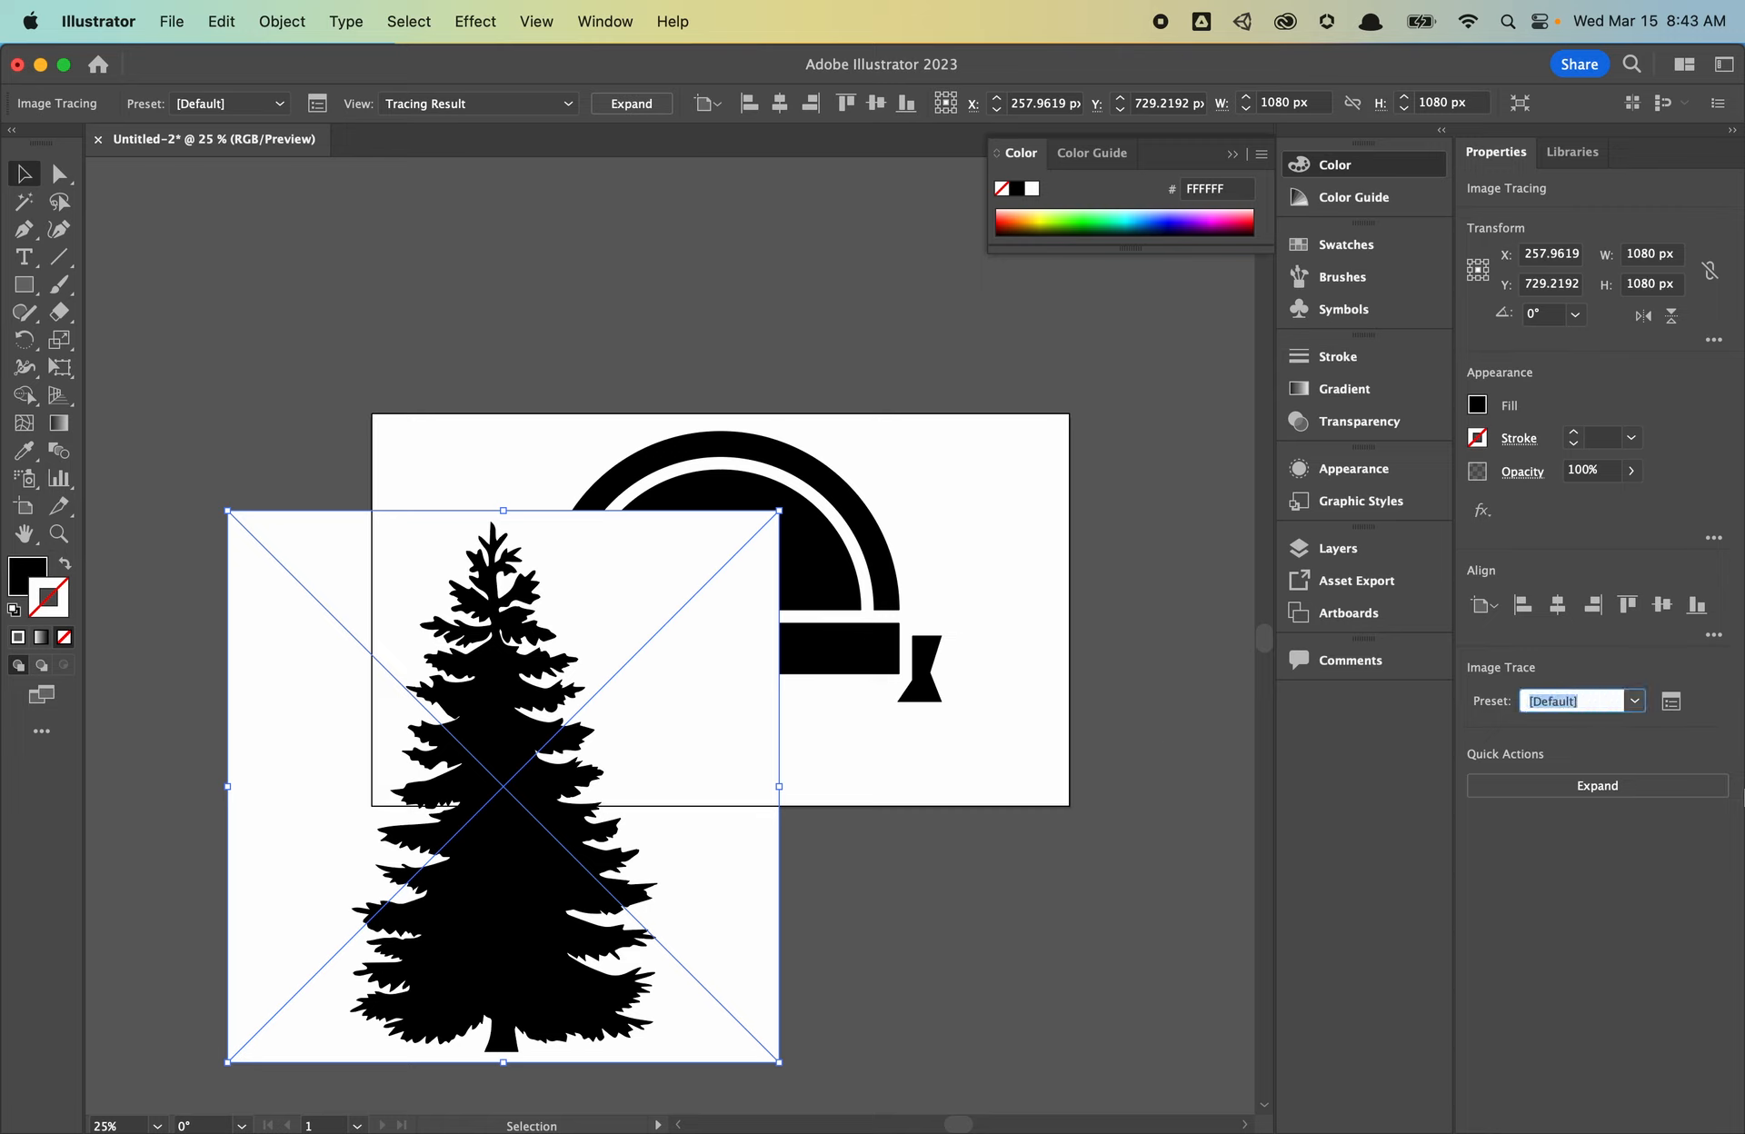
pyautogui.click(1670, 701)
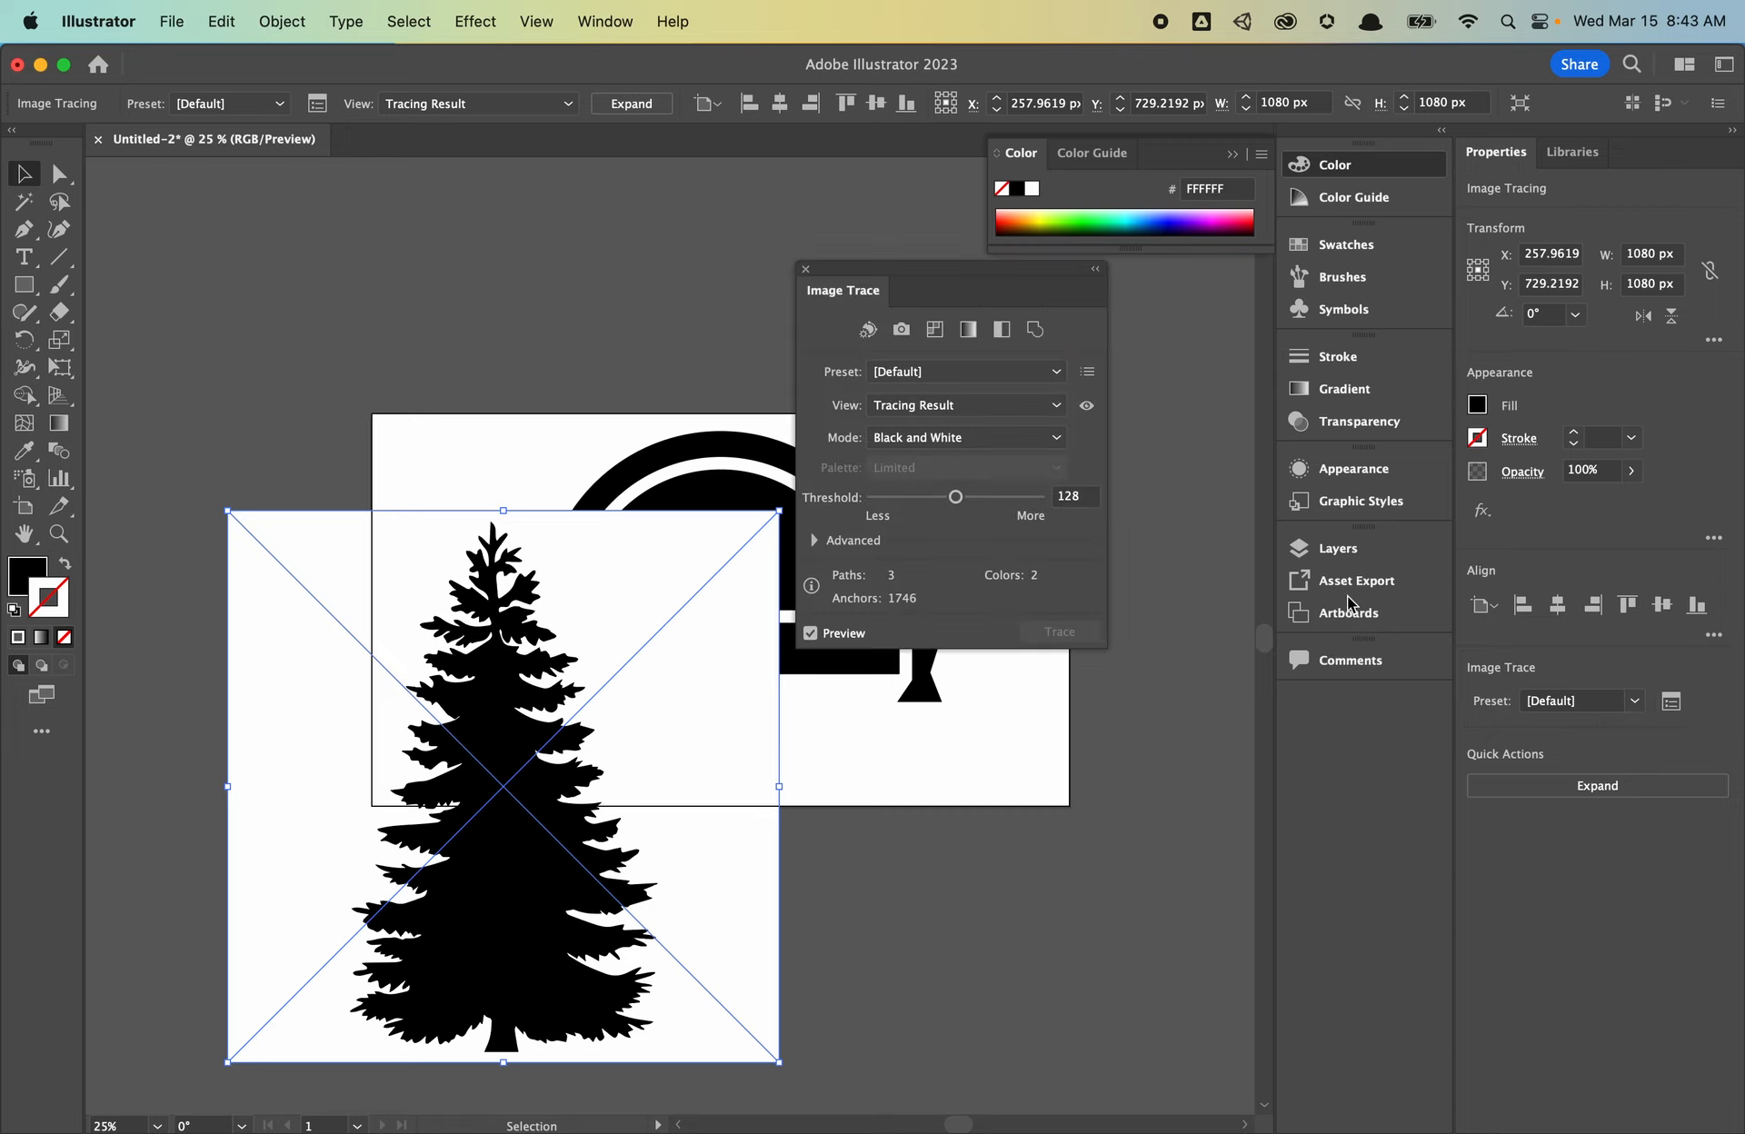
pyautogui.click(818, 541)
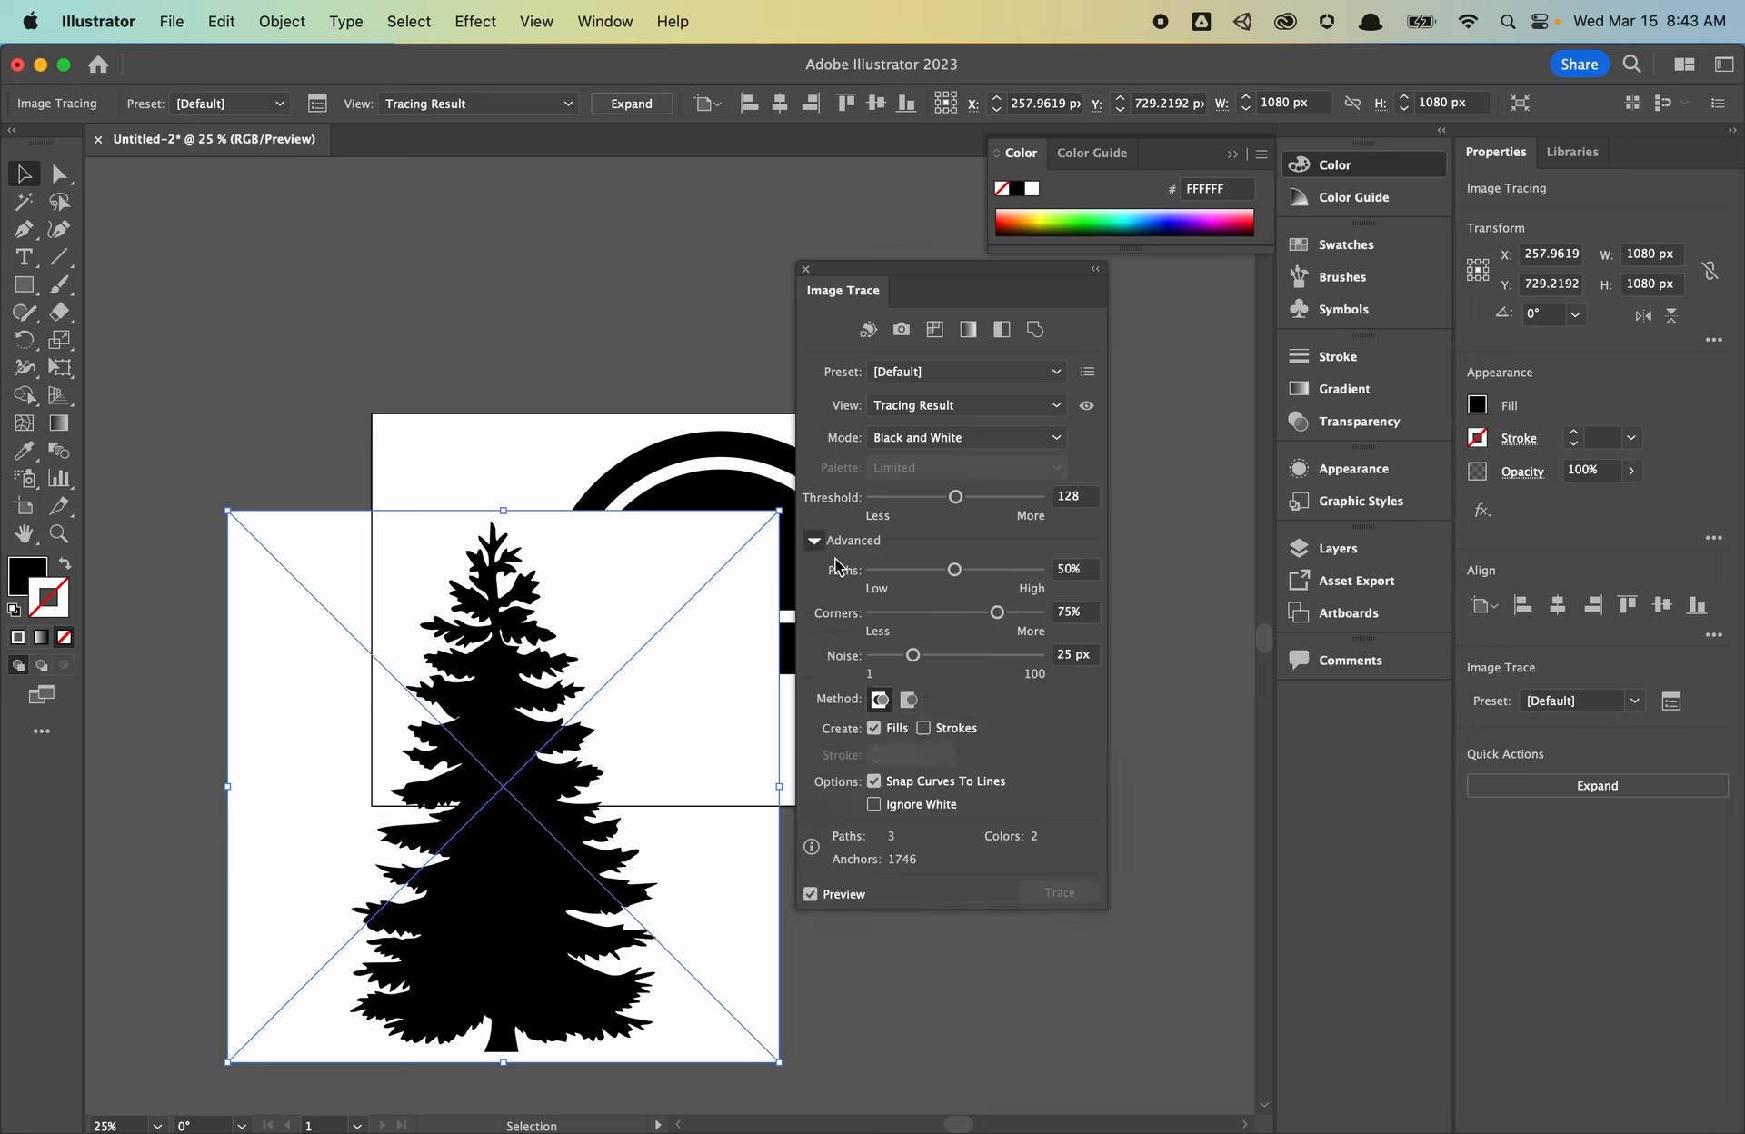
pyautogui.click(874, 805)
pyautogui.moveTo(555, 764)
pyautogui.mouseDown()
pyautogui.moveTo(455, 749)
pyautogui.moveTo(414, 709)
pyautogui.mouseUp()
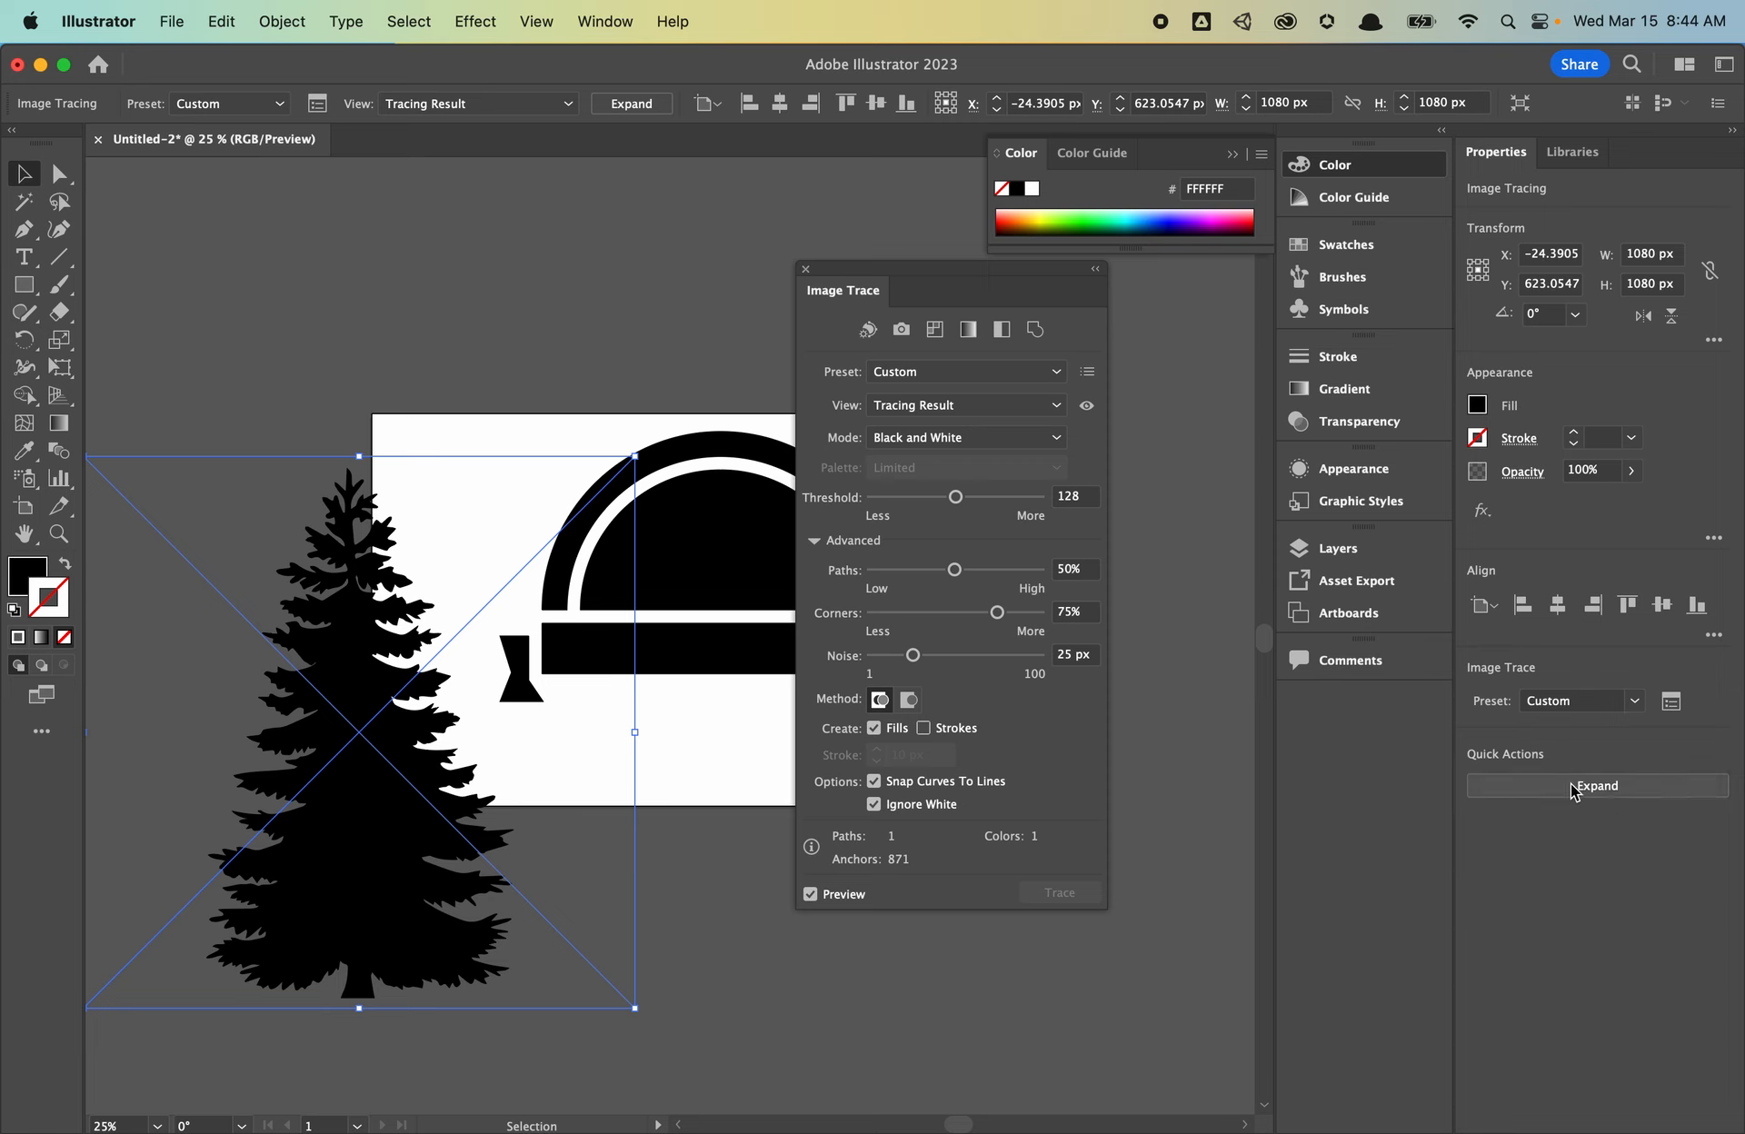
pyautogui.click(1648, 797)
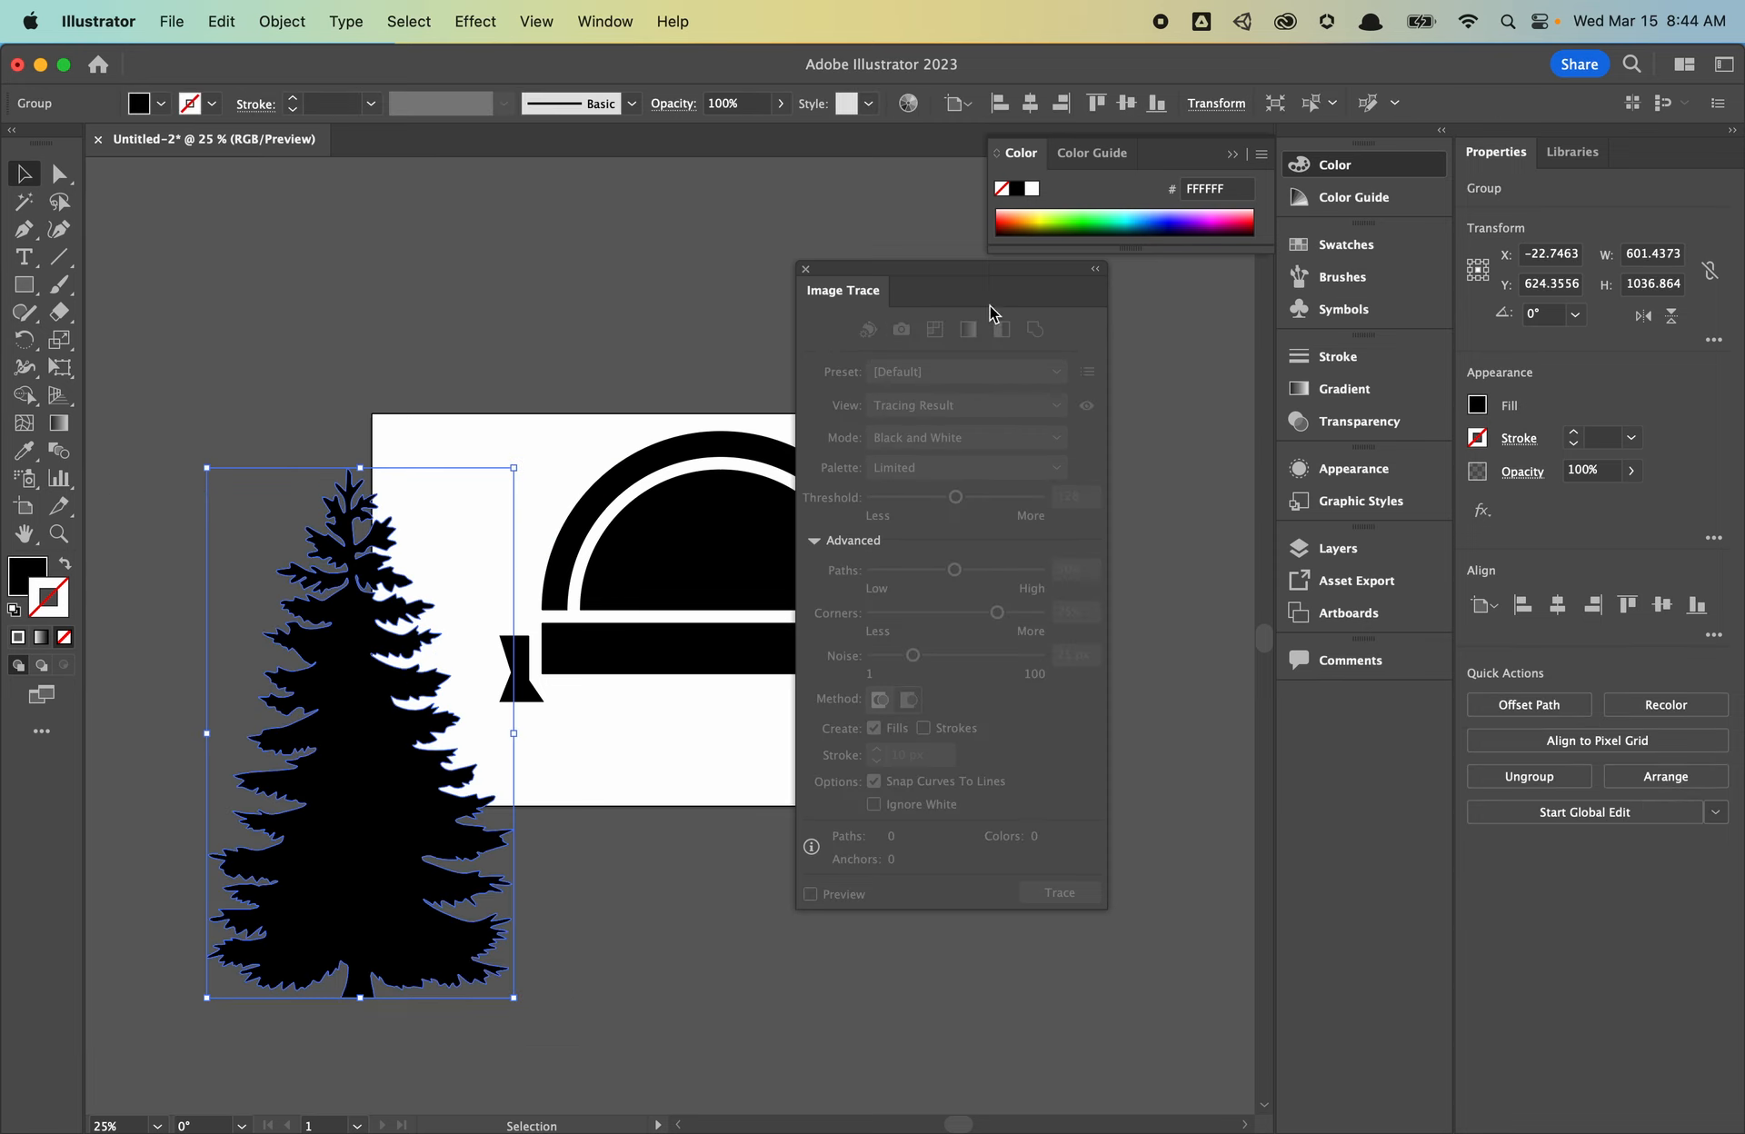
# - Shrink the traced tree and center it inside the black semicircle
pyautogui.click(806, 270)
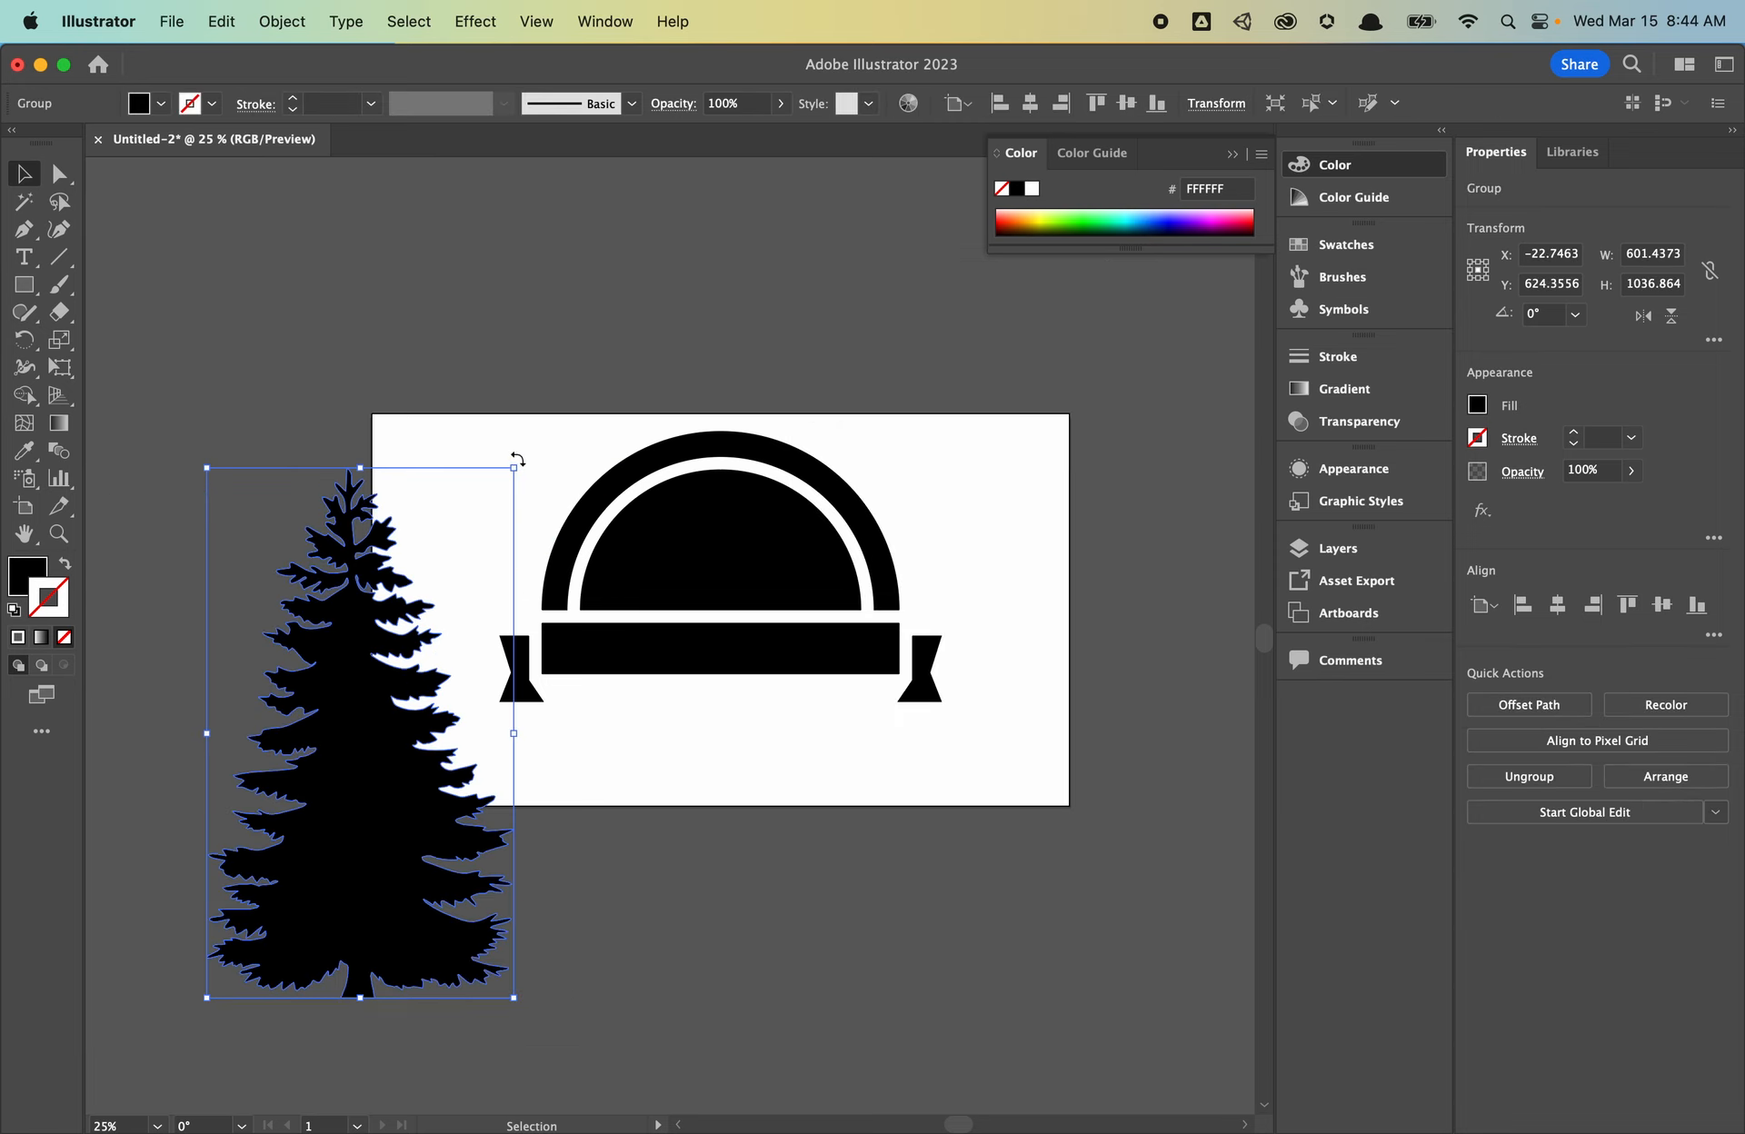
pyautogui.moveTo(514, 469); pyautogui.dragTo(735, 590)
pyautogui.scroll(5, 809, 496)
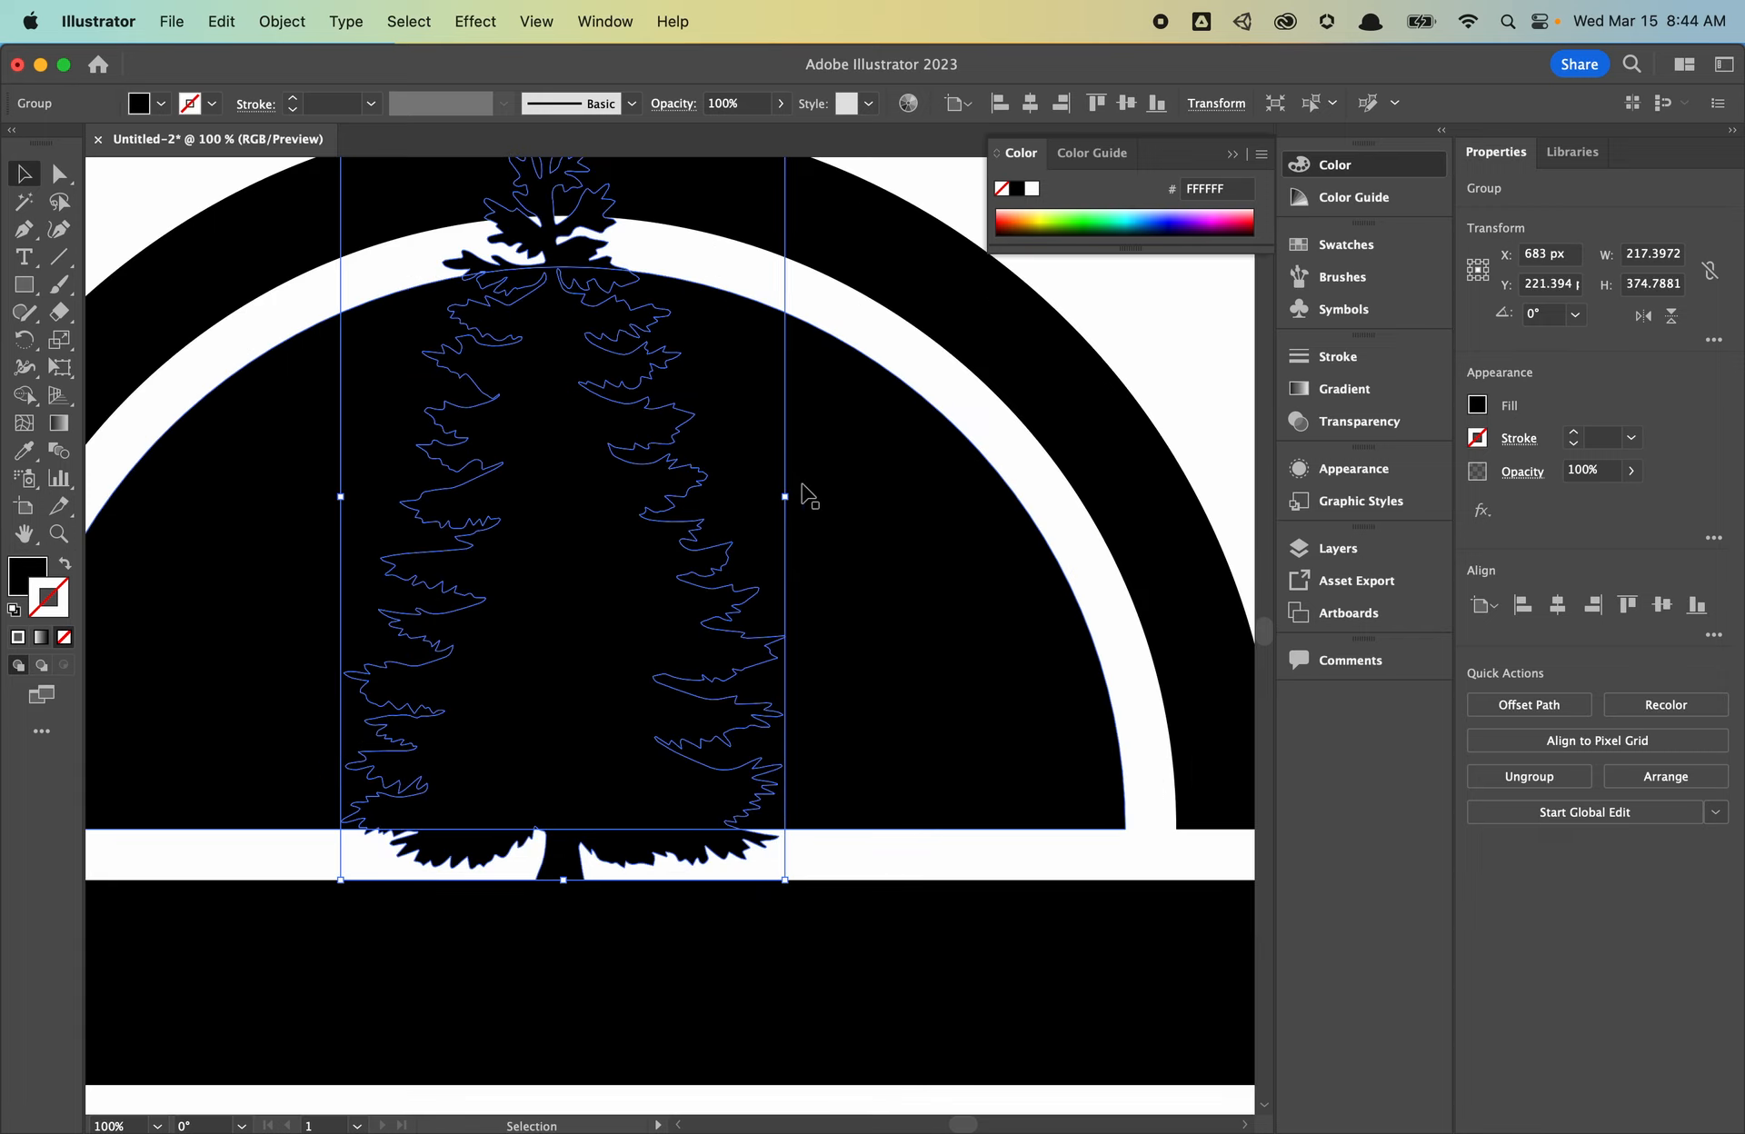
pyautogui.scroll(-3, 770, 465)
pyautogui.moveTo(778, 278); pyautogui.dragTo(763, 326)
pyautogui.moveTo(691, 466); pyautogui.dragTo(700, 491)
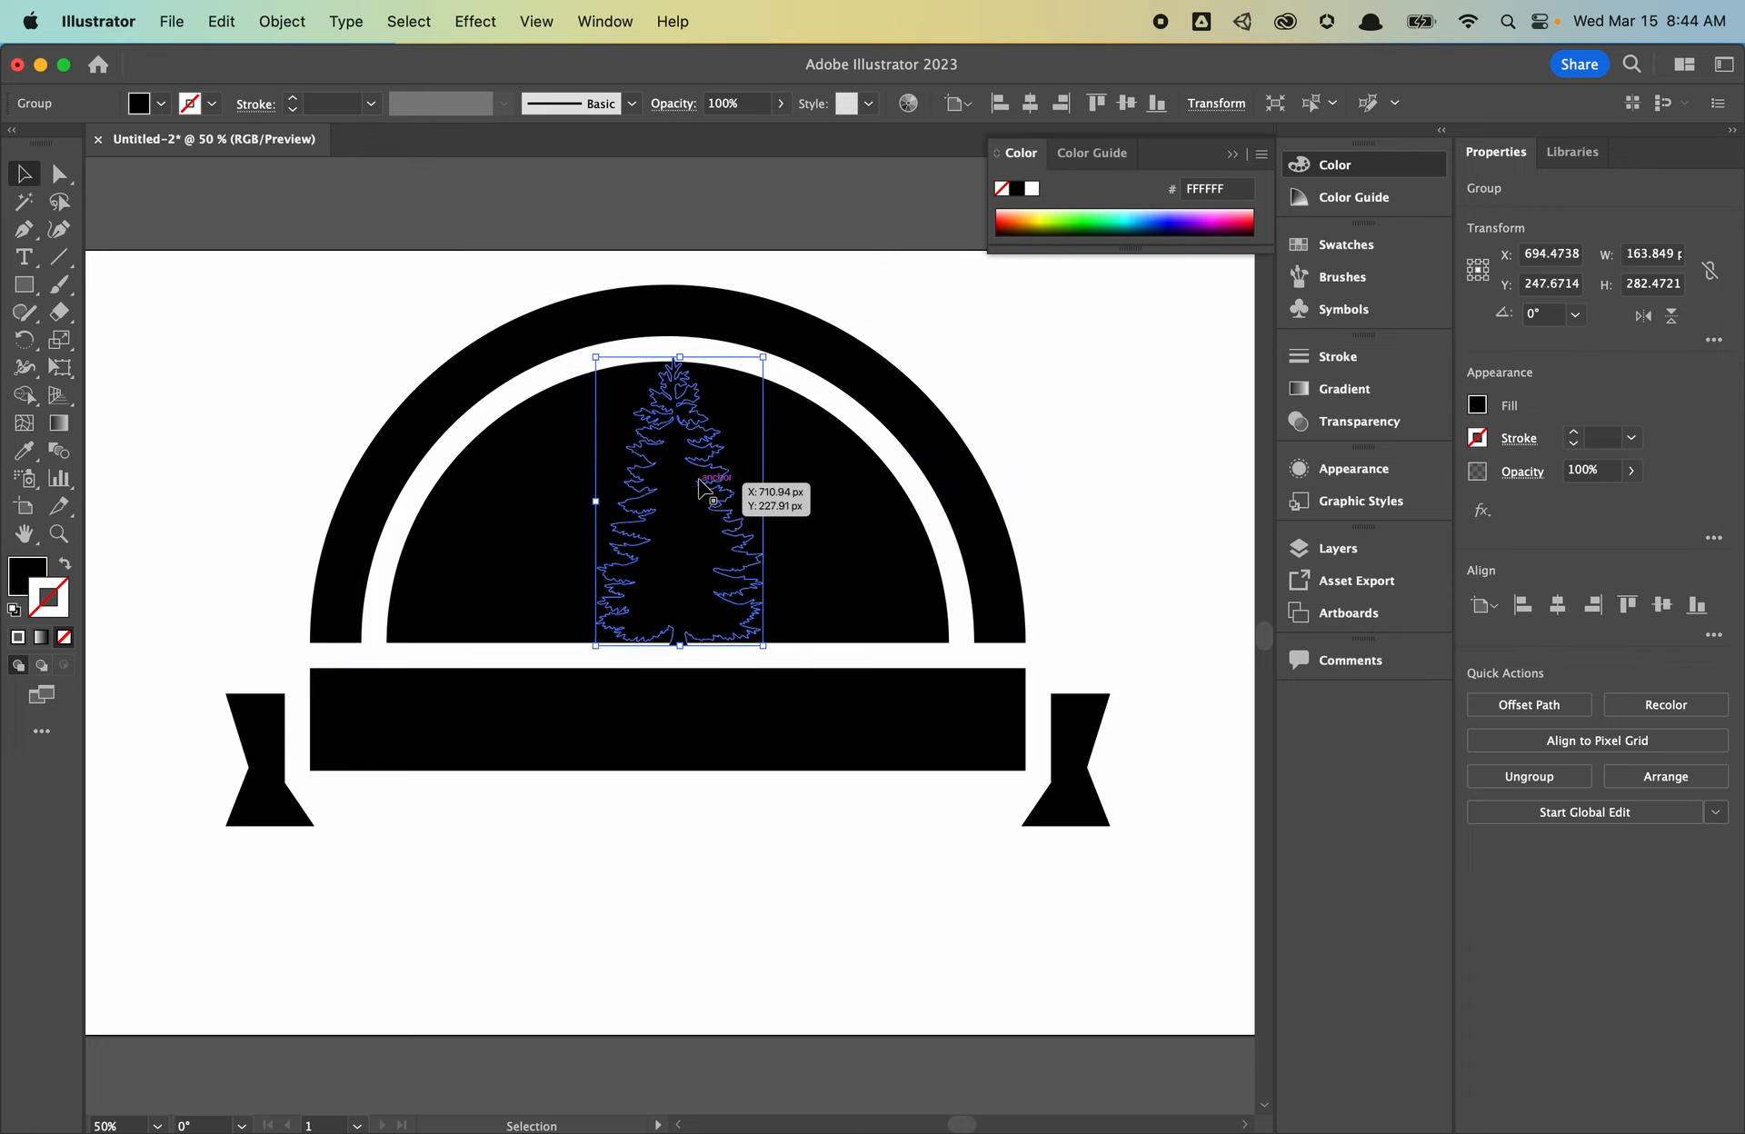
# - Subtract the tree from the semicircle with Pathfinder Minus Front
pyautogui.keyDown('shift'); pyautogui.click(835, 534); pyautogui.keyUp('shift')
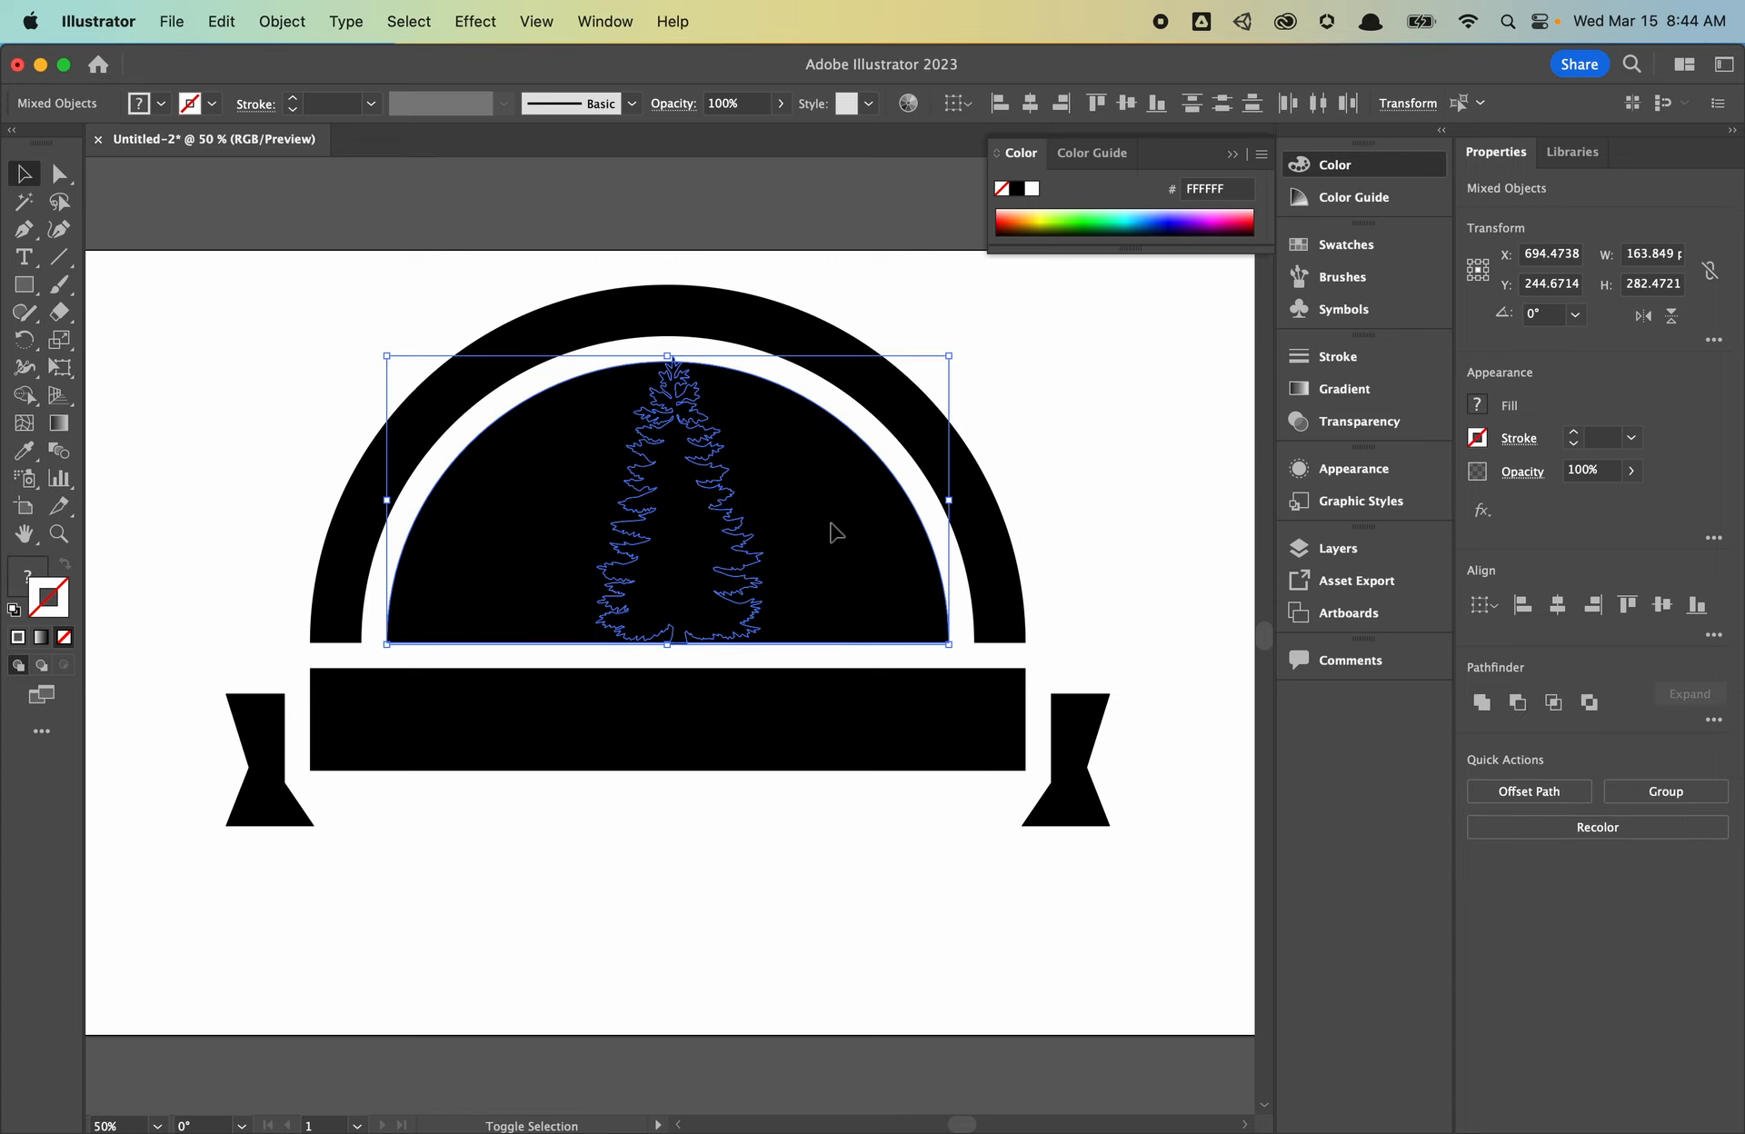
pyautogui.click(1518, 703)
pyautogui.click(687, 929)
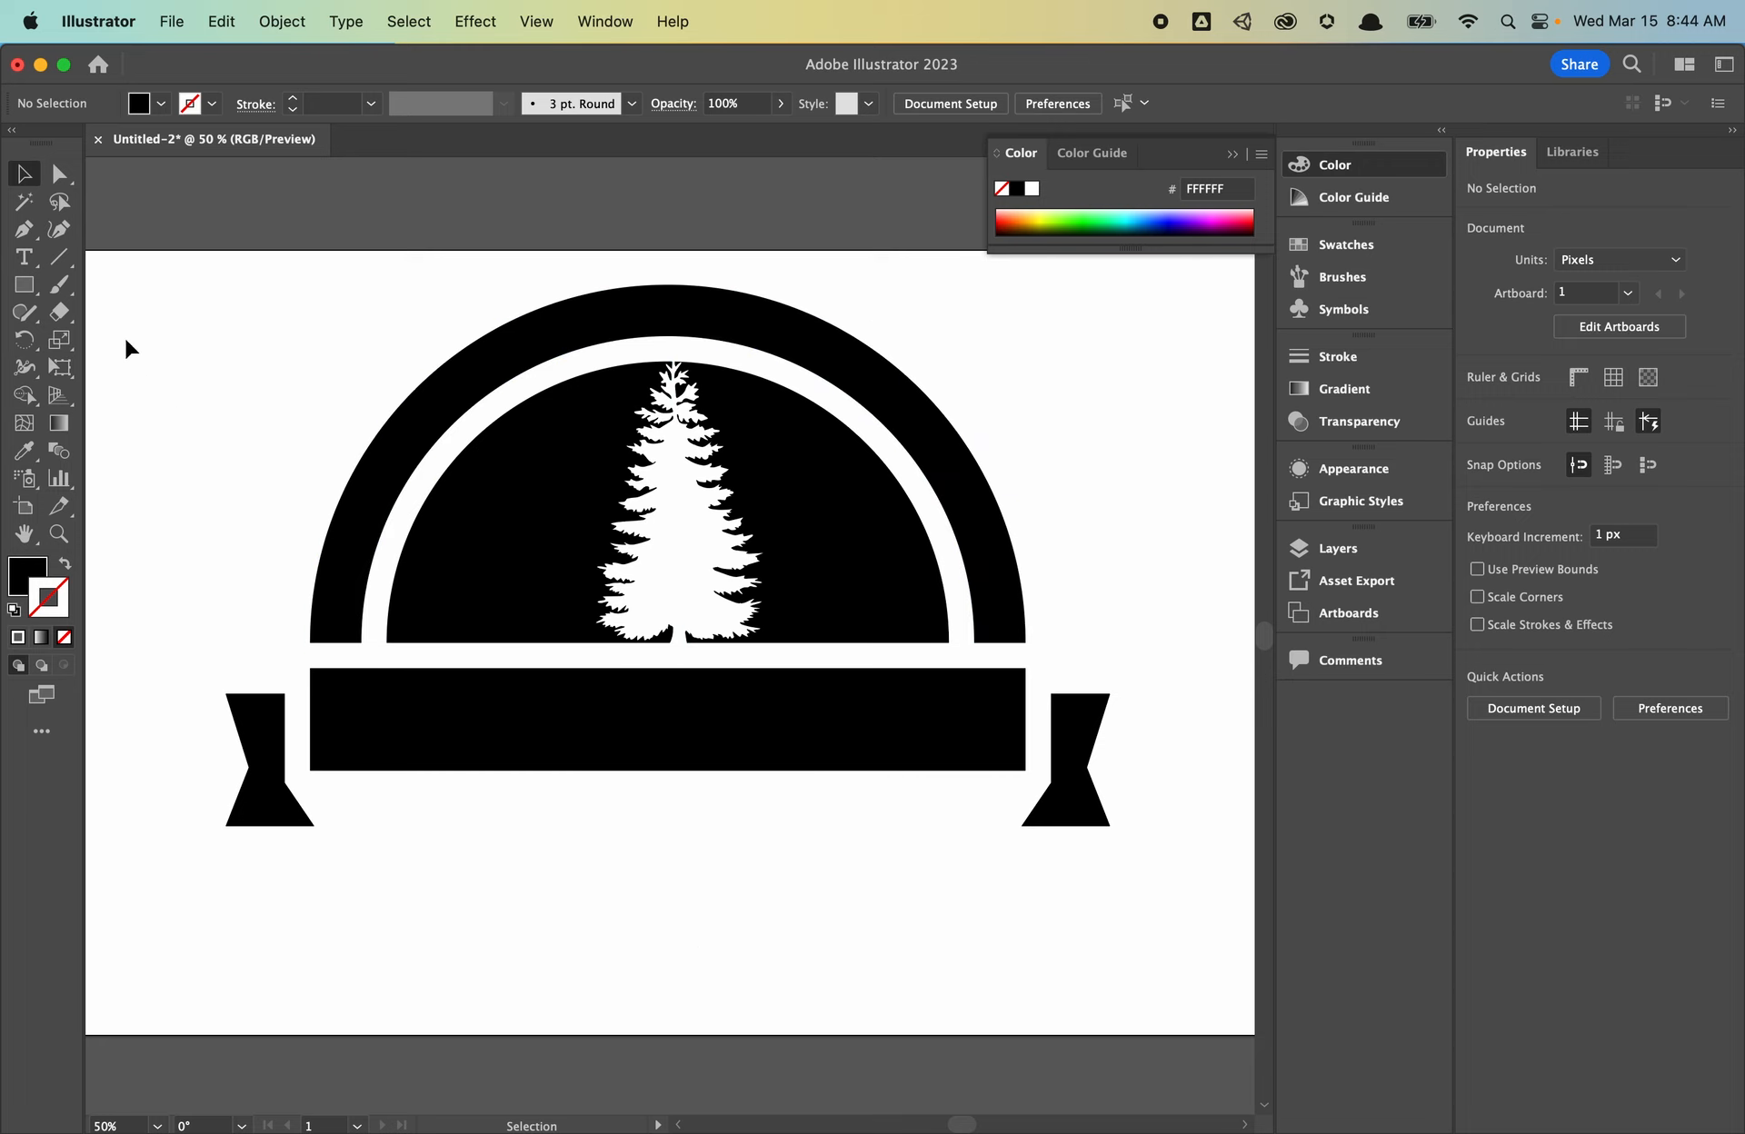
# - Add a new text line reading 'I LIKE PINE TREES' on the artboard
pyautogui.click(24, 258)
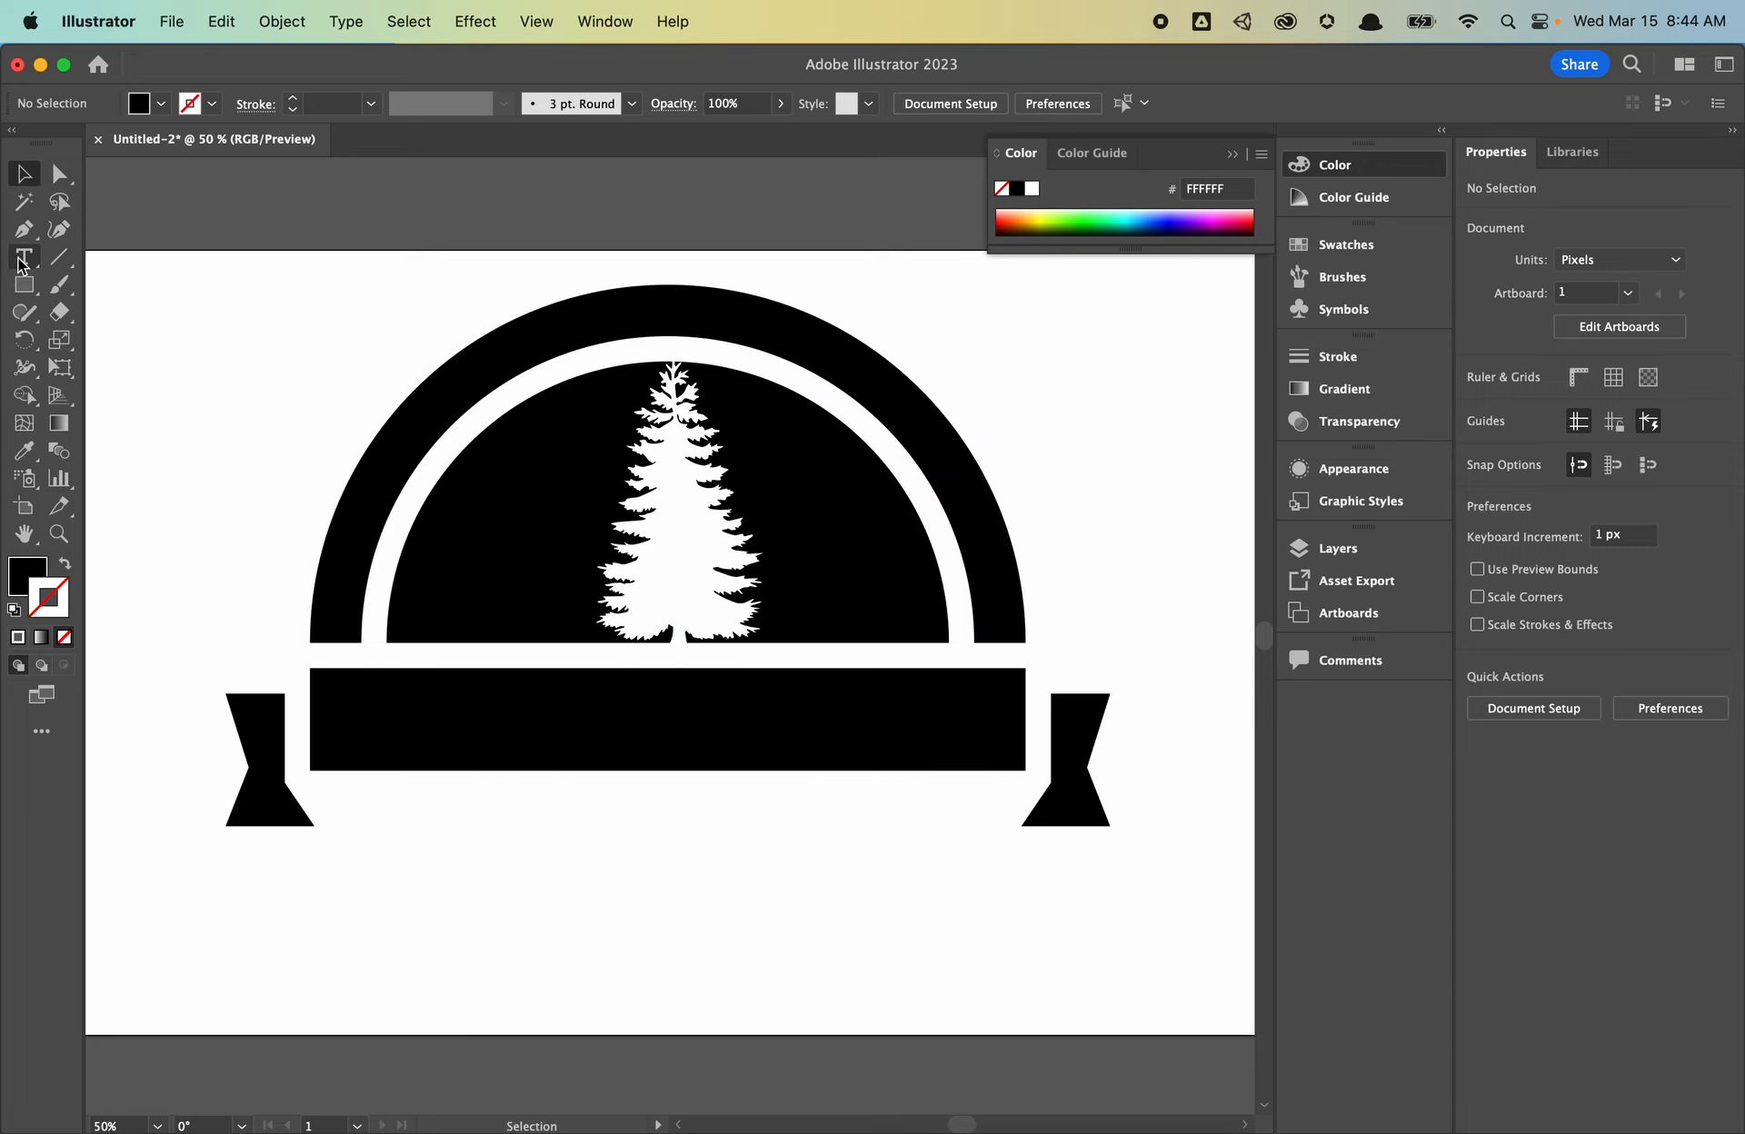
pyautogui.click(407, 905)
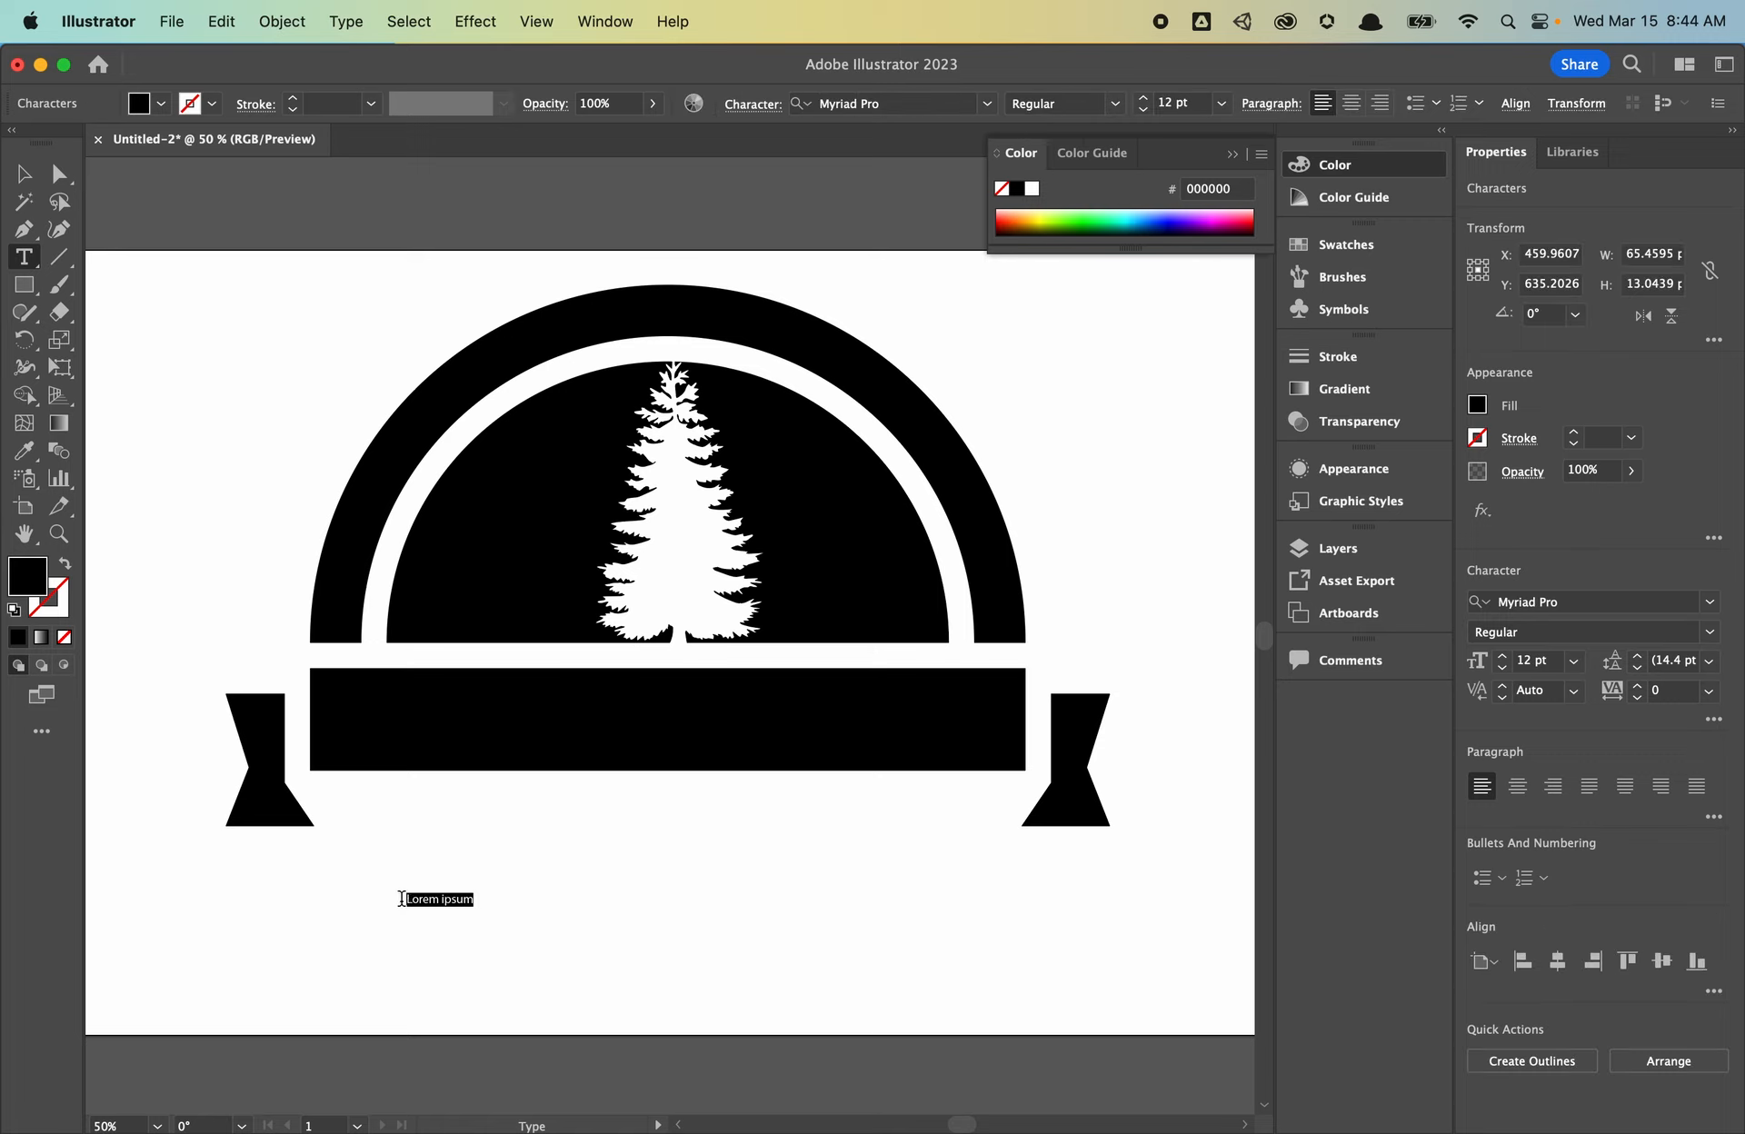
pyautogui.press('BackSpace')
pyautogui.press('Escape')
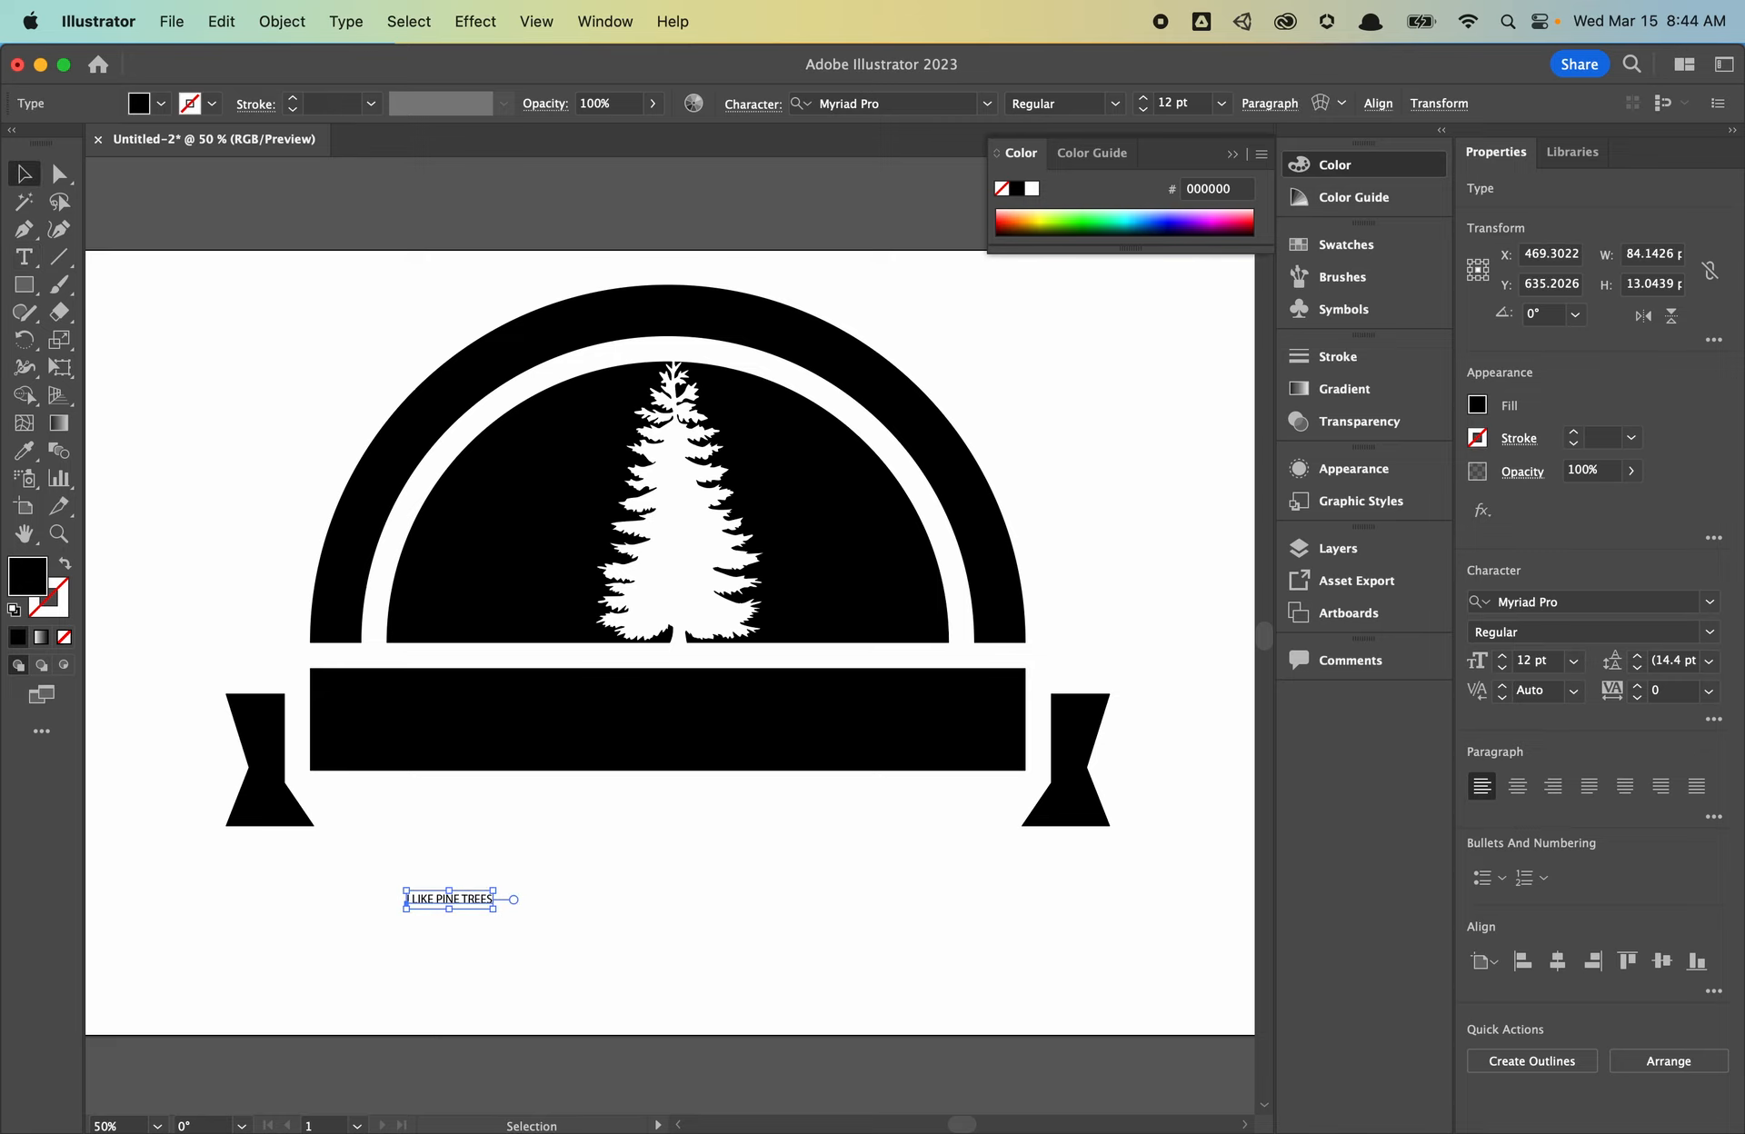
# - Format the text as 56 pt Arial Black with tracking 75 and move it onto the banner bar
pyautogui.click(1538, 663)
pyautogui.press('BackSpace')
pyautogui.press('BackSpace')
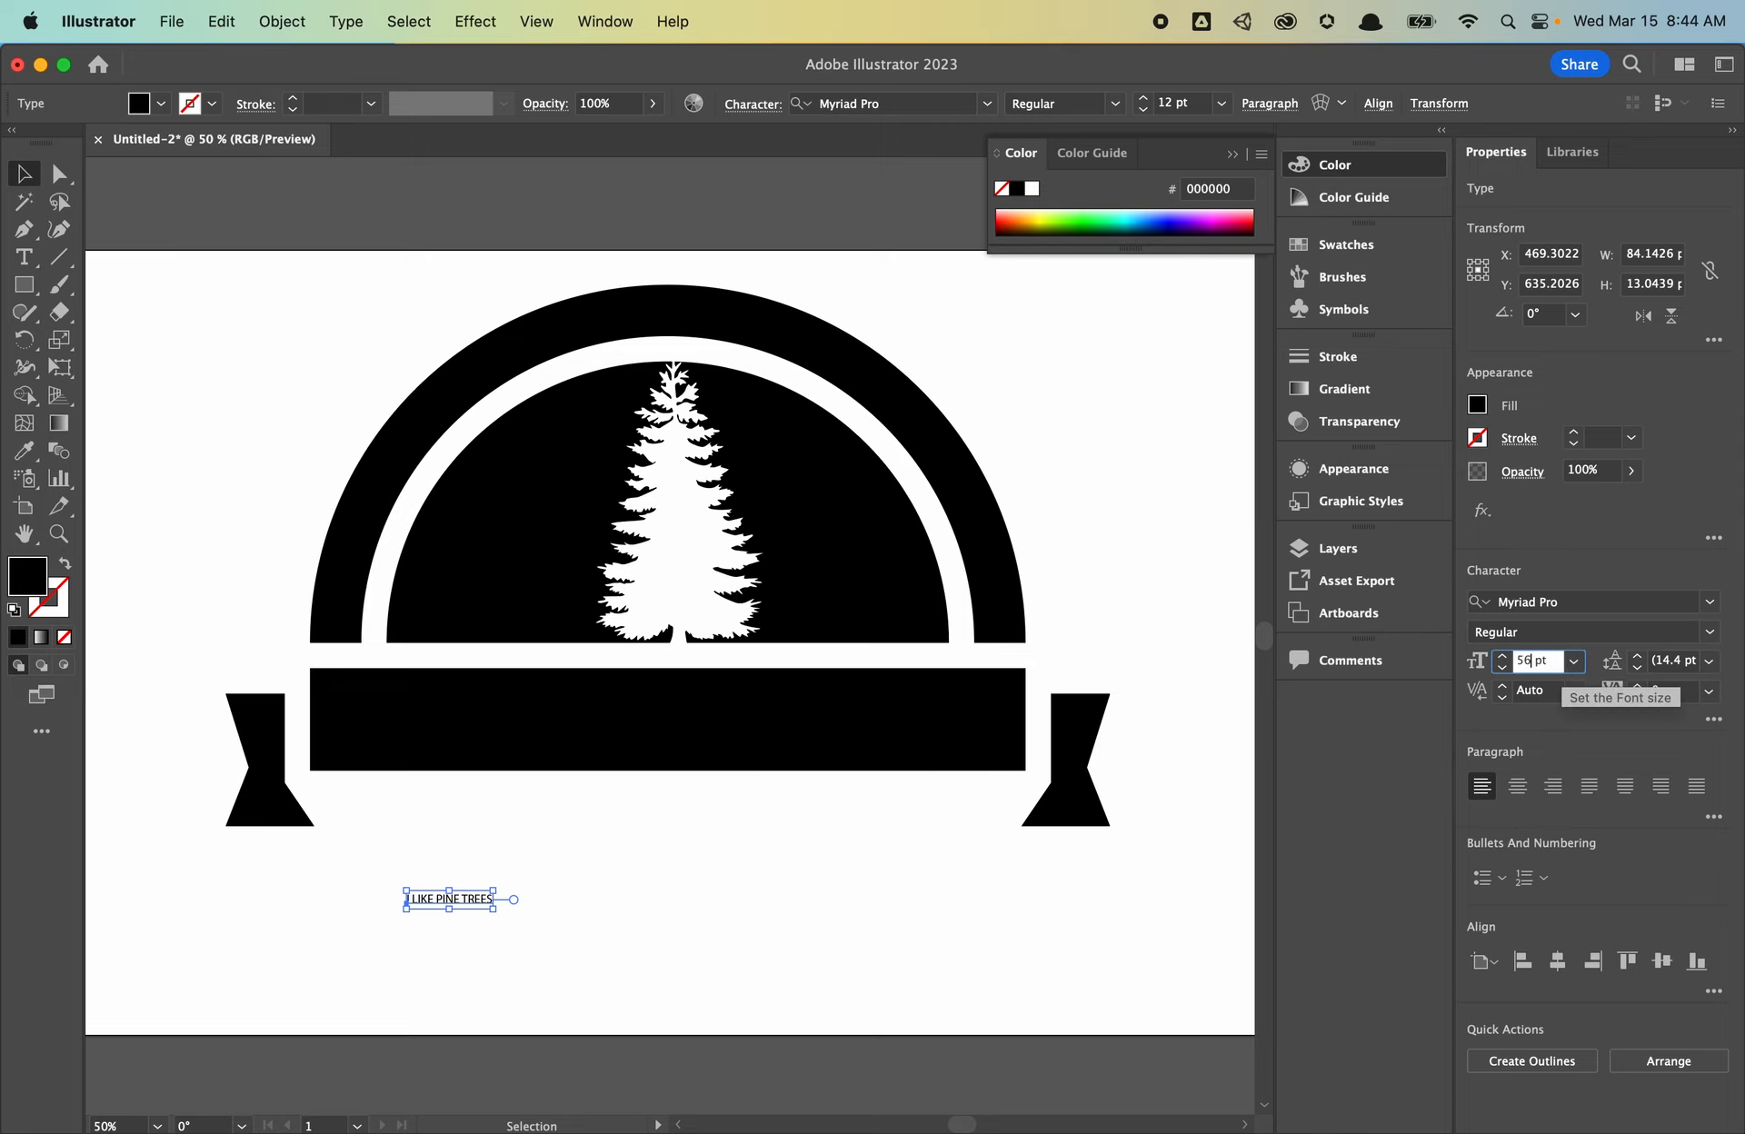
pyautogui.click(1652, 591)
pyautogui.write('Arial Bl')
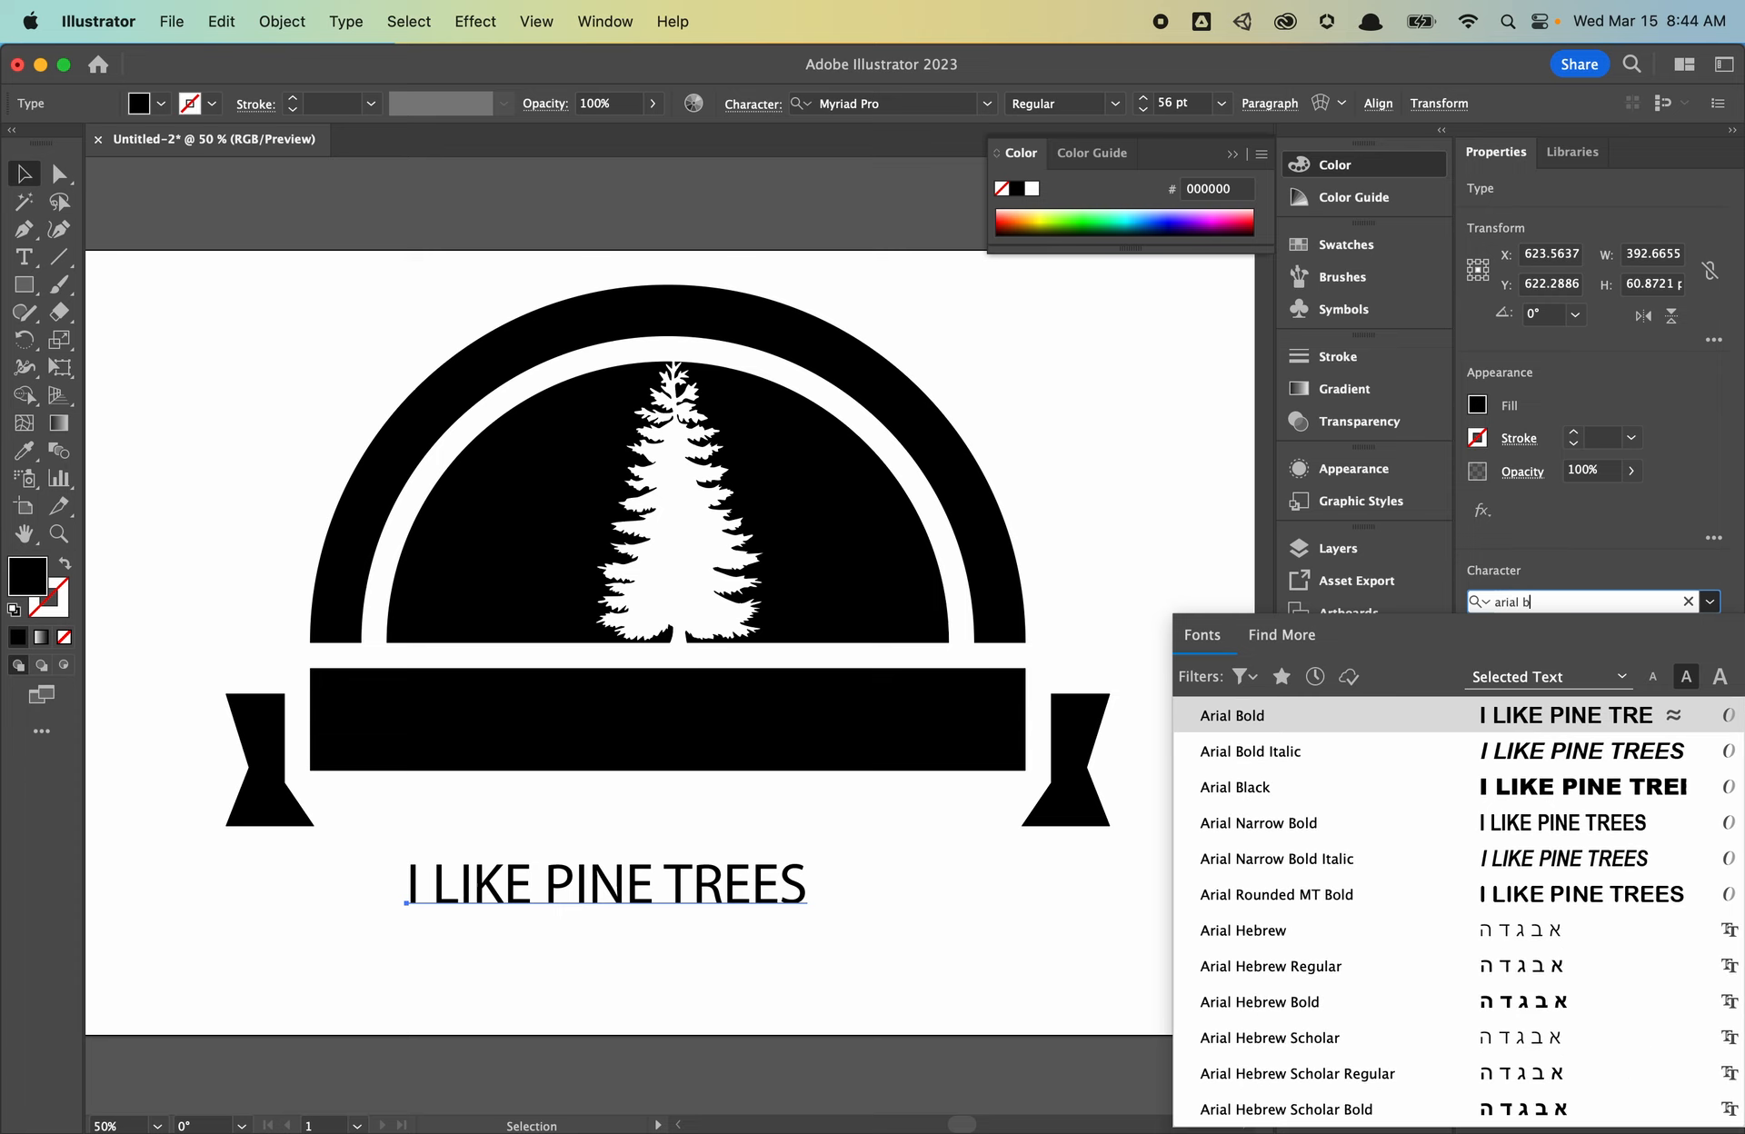
pyautogui.press('Return')
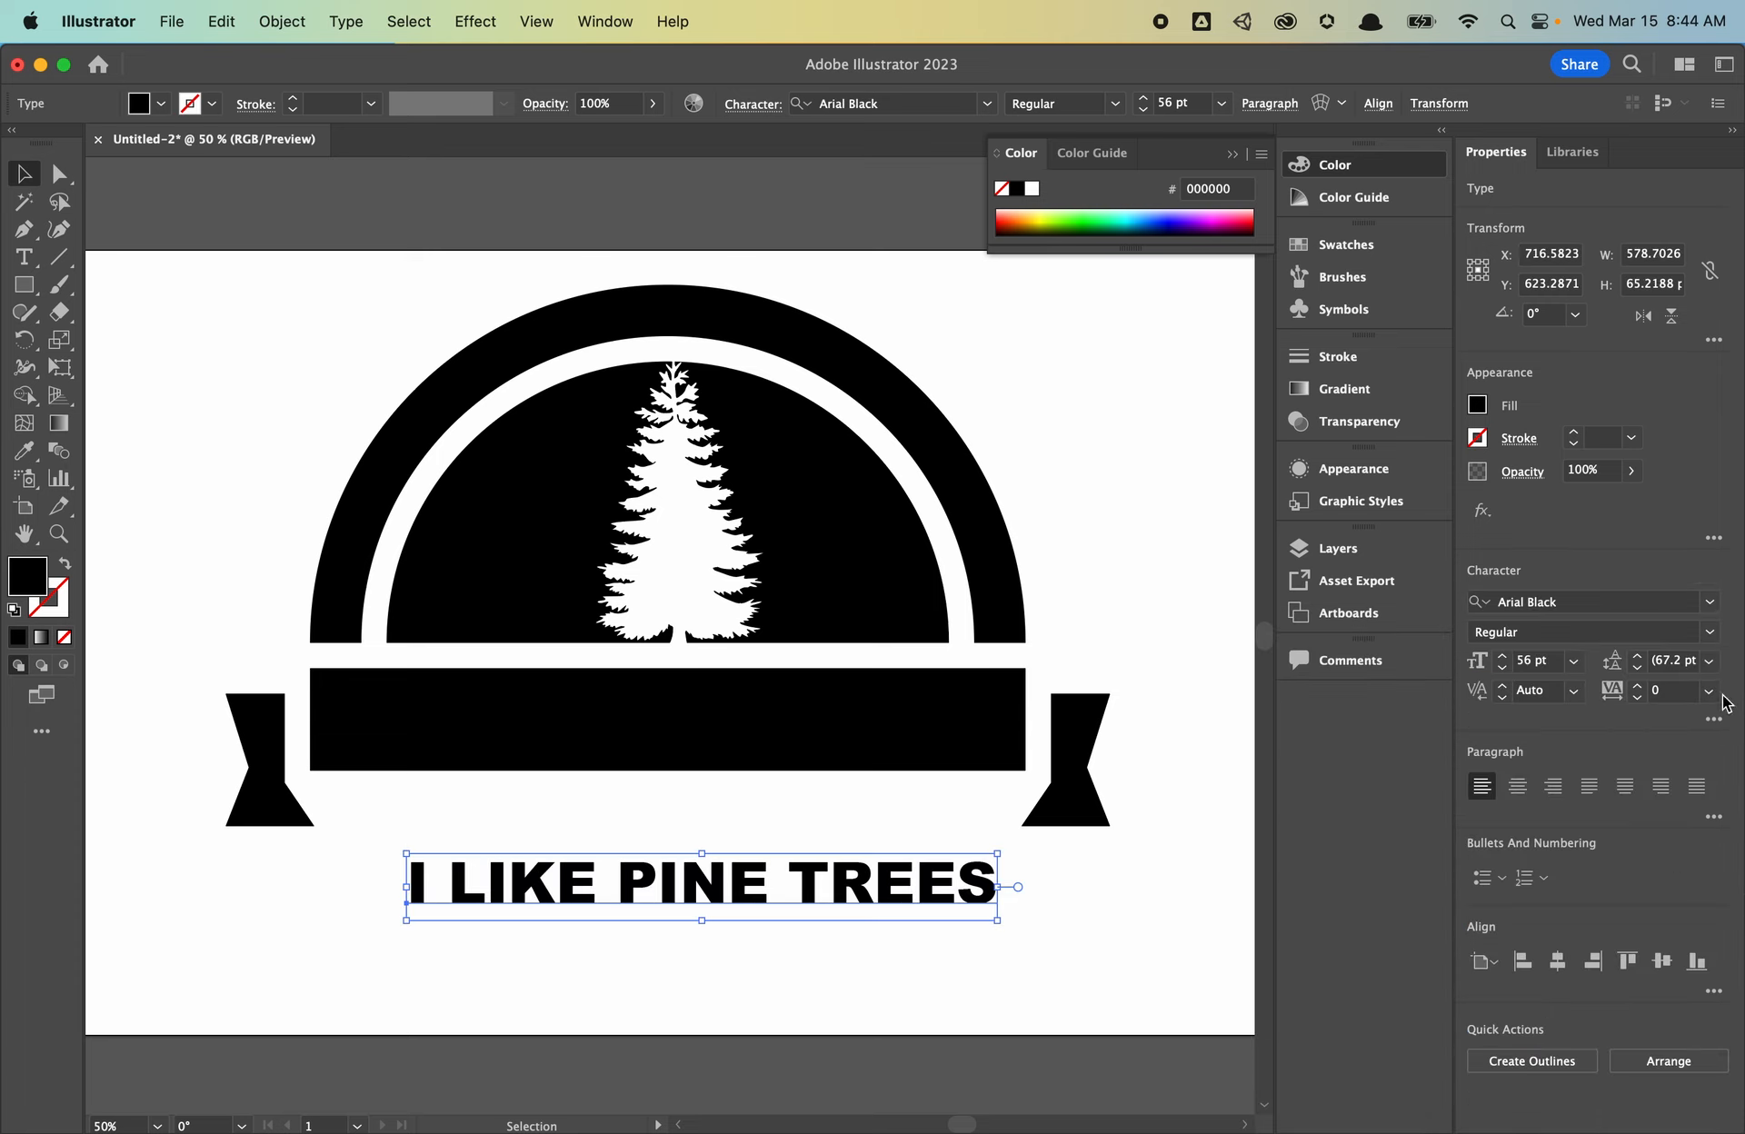
pyautogui.click(1709, 691)
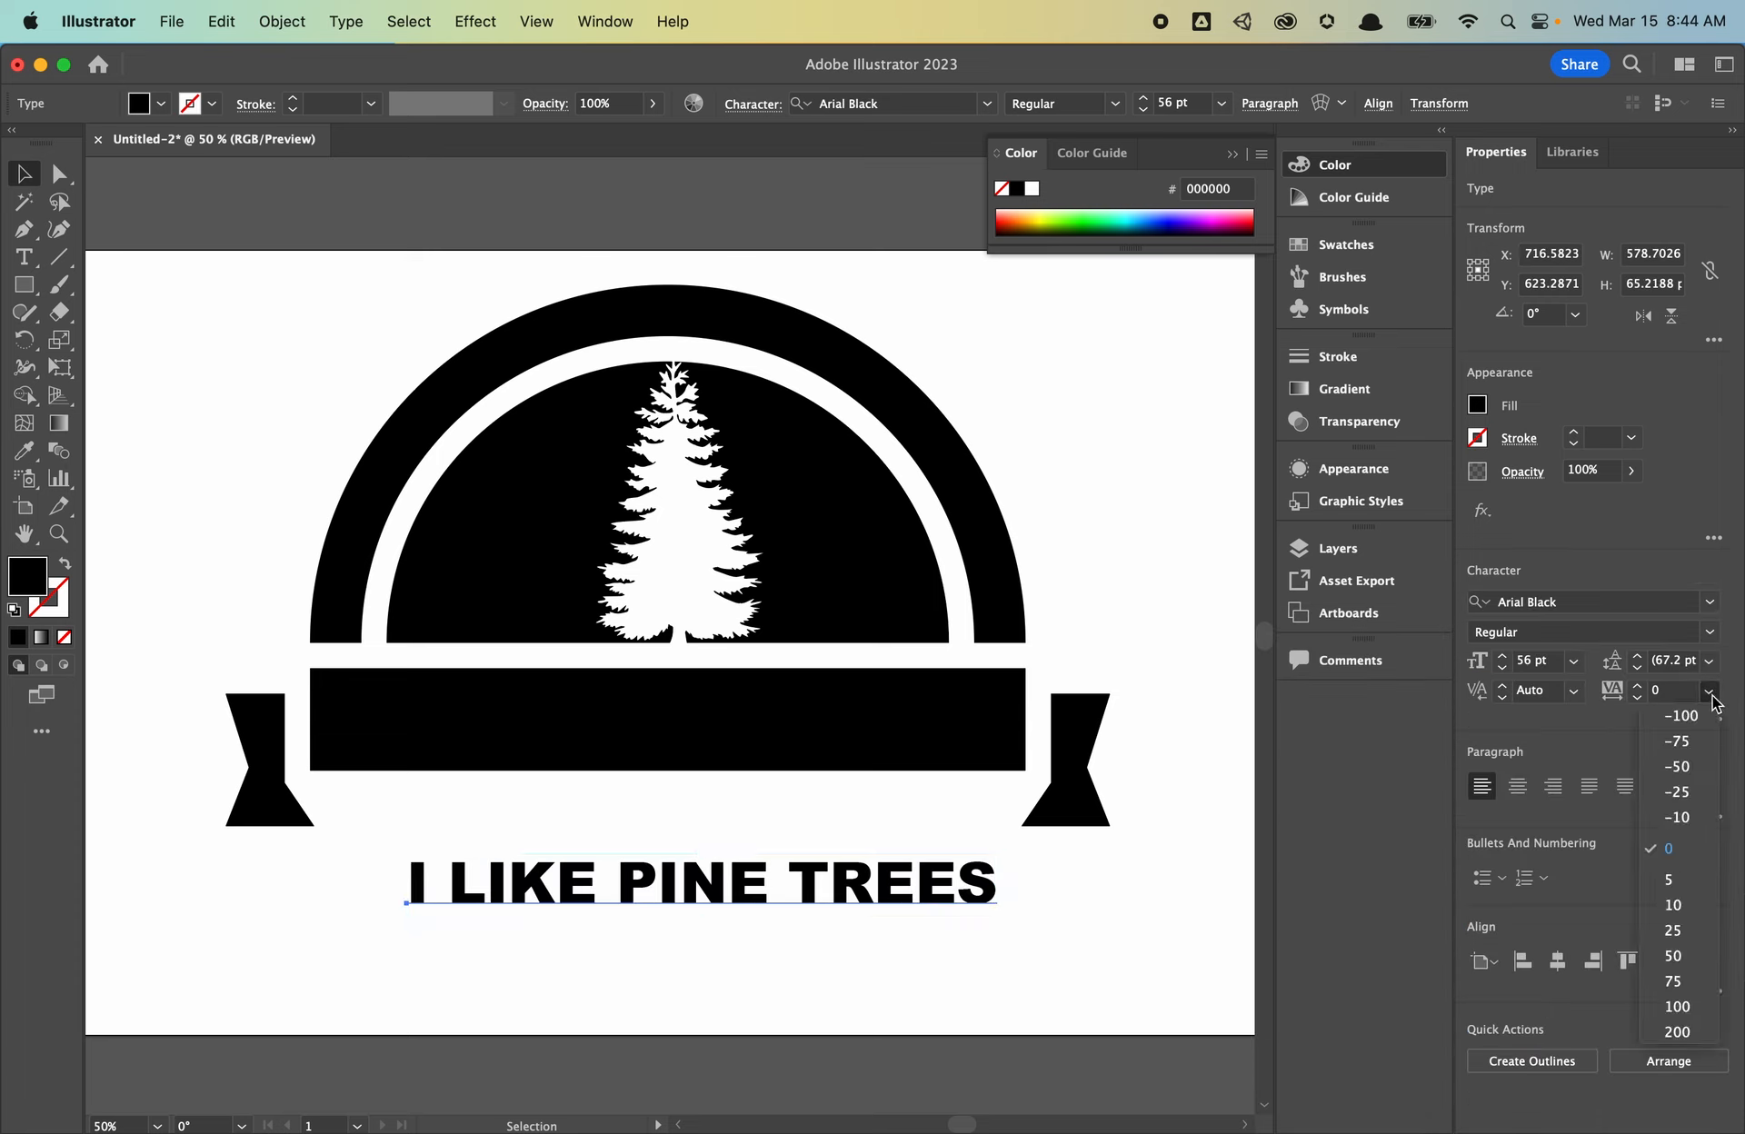
pyautogui.click(1677, 978)
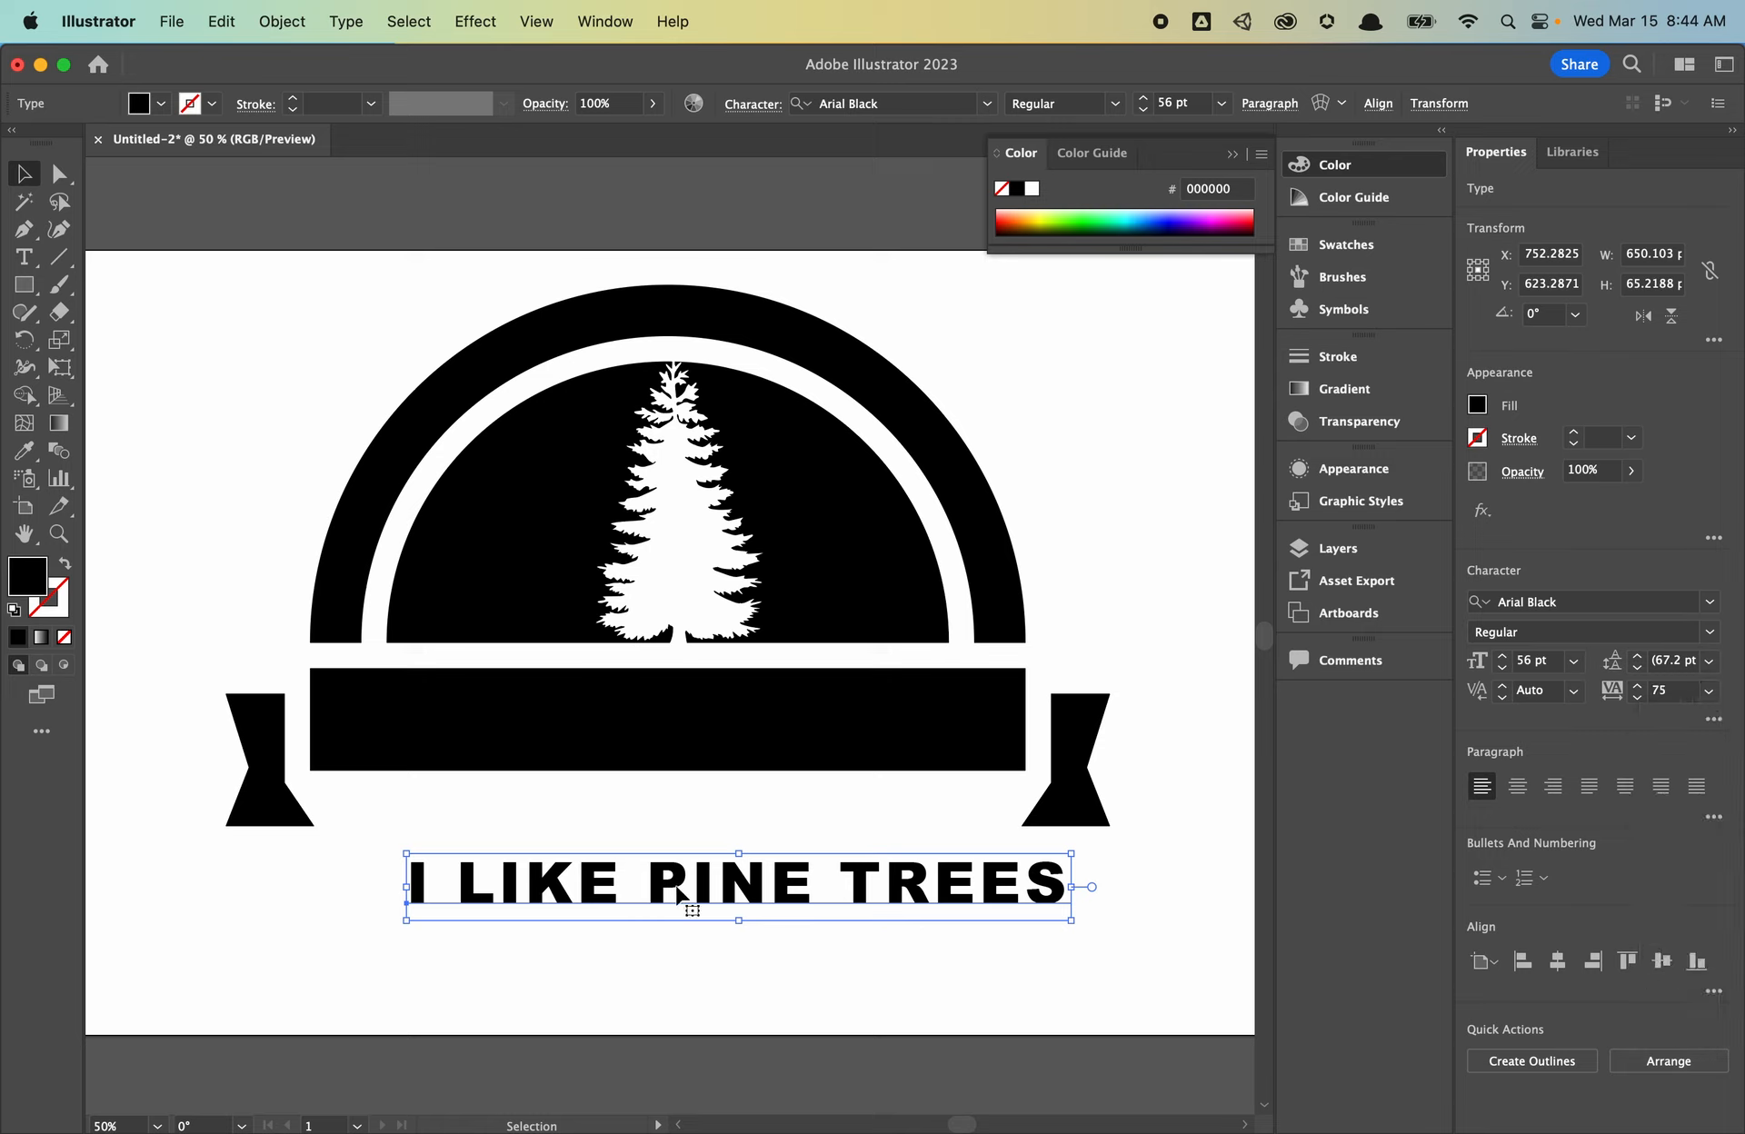
pyautogui.moveTo(677, 896); pyautogui.dragTo(642, 733)
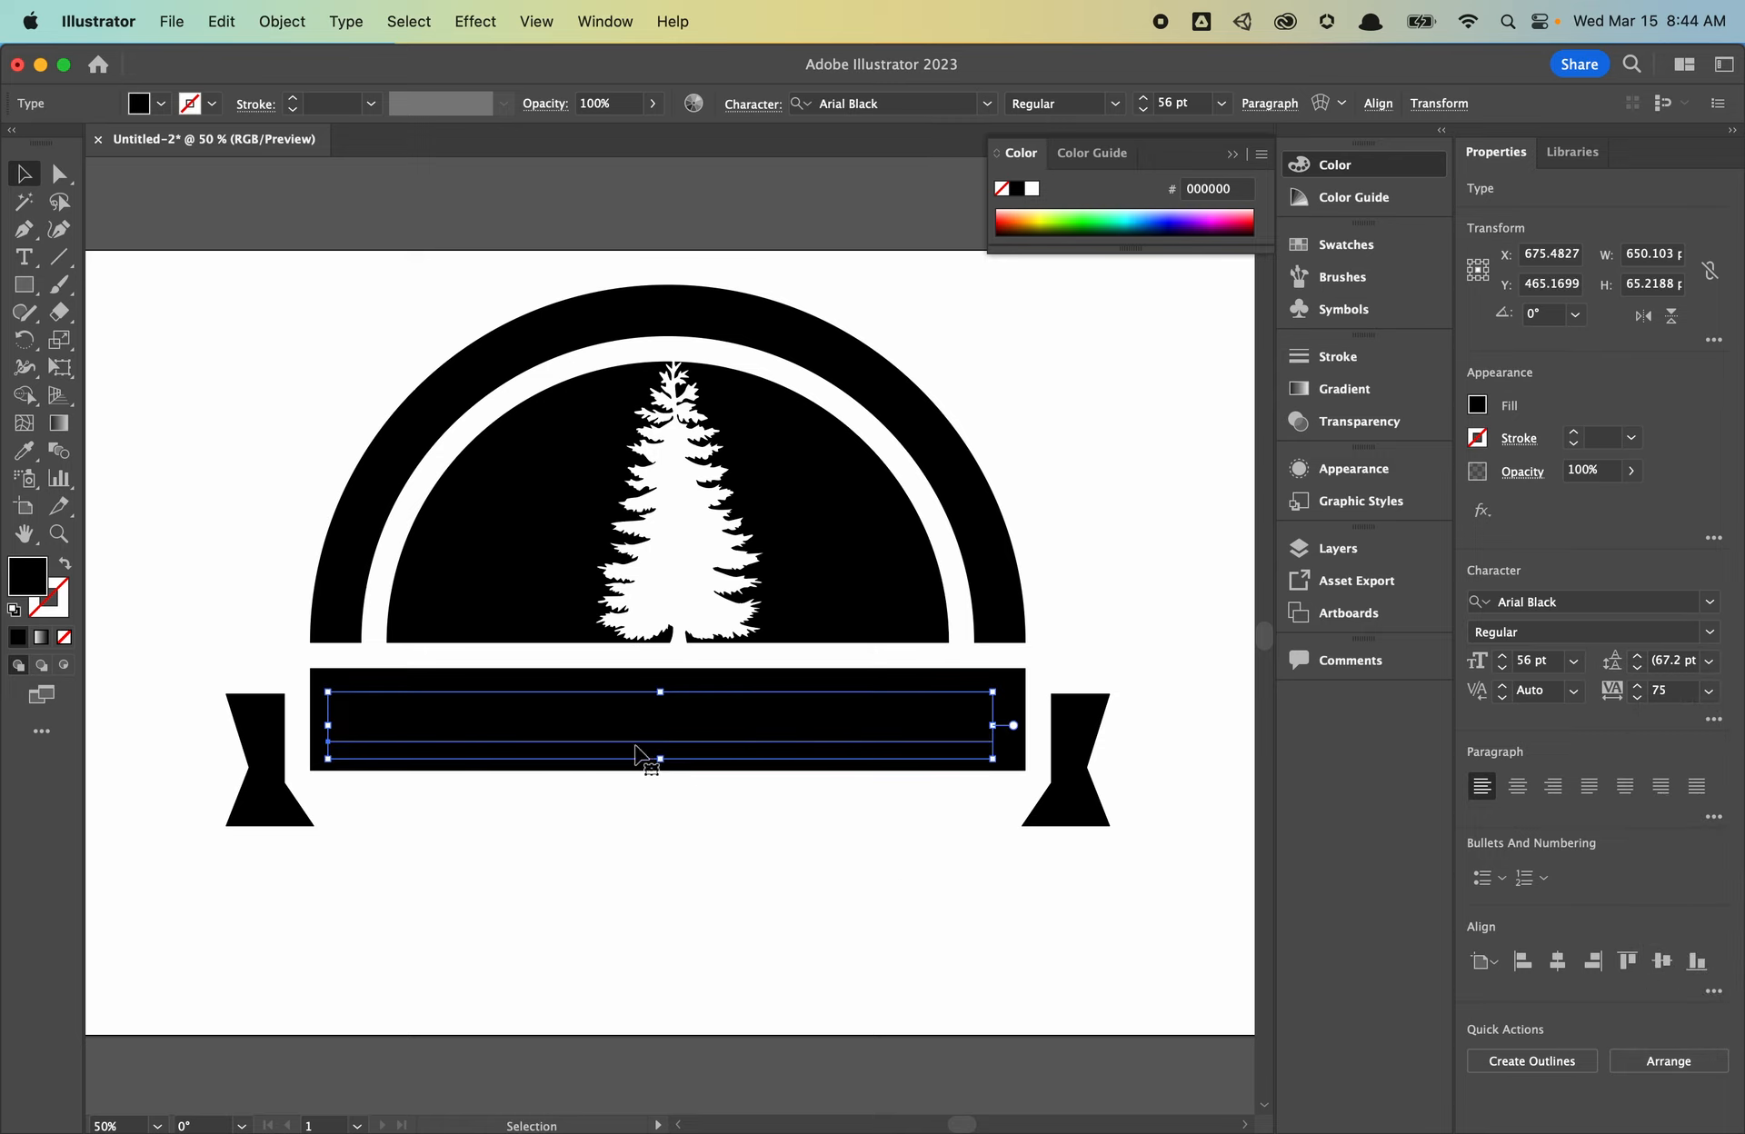
# - Change the banner text fill to a mid grey
pyautogui.doubleClick(39, 575)
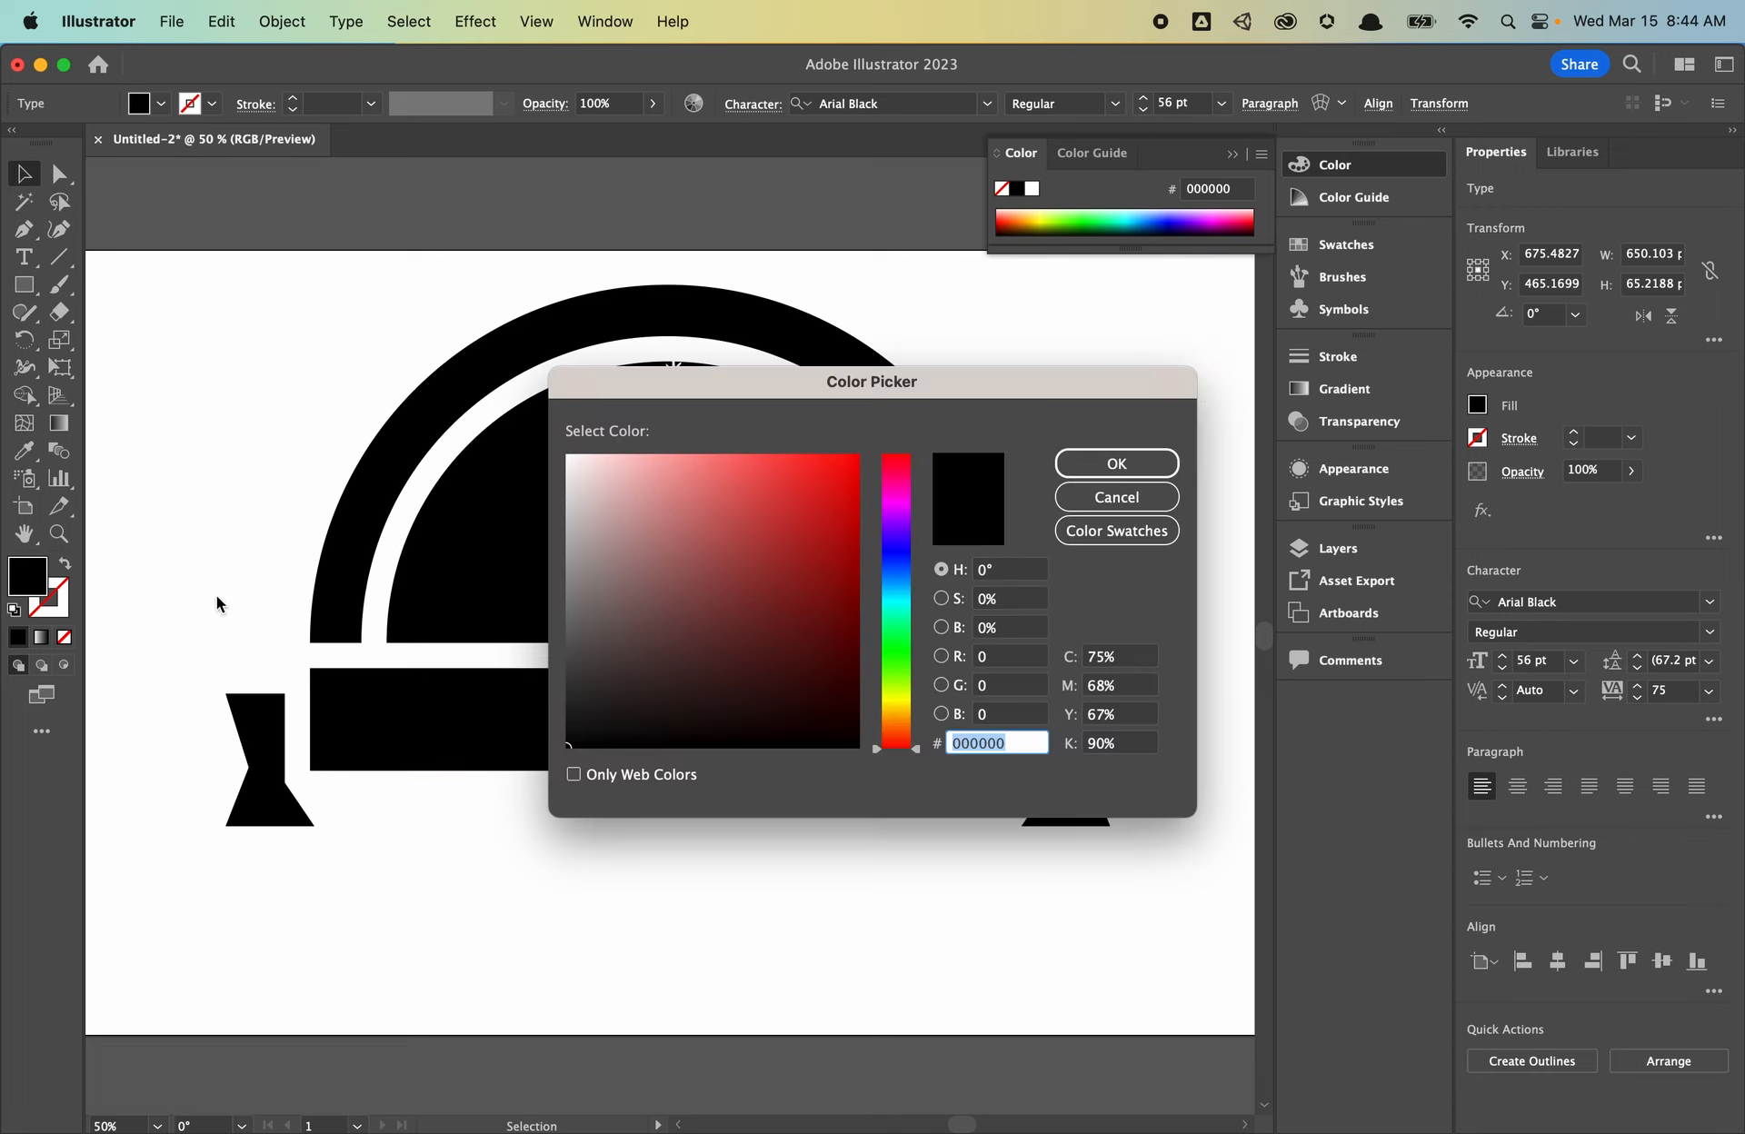
pyautogui.write('FFFFFF')
pyautogui.moveTo(680, 594); pyautogui.dragTo(546, 578)
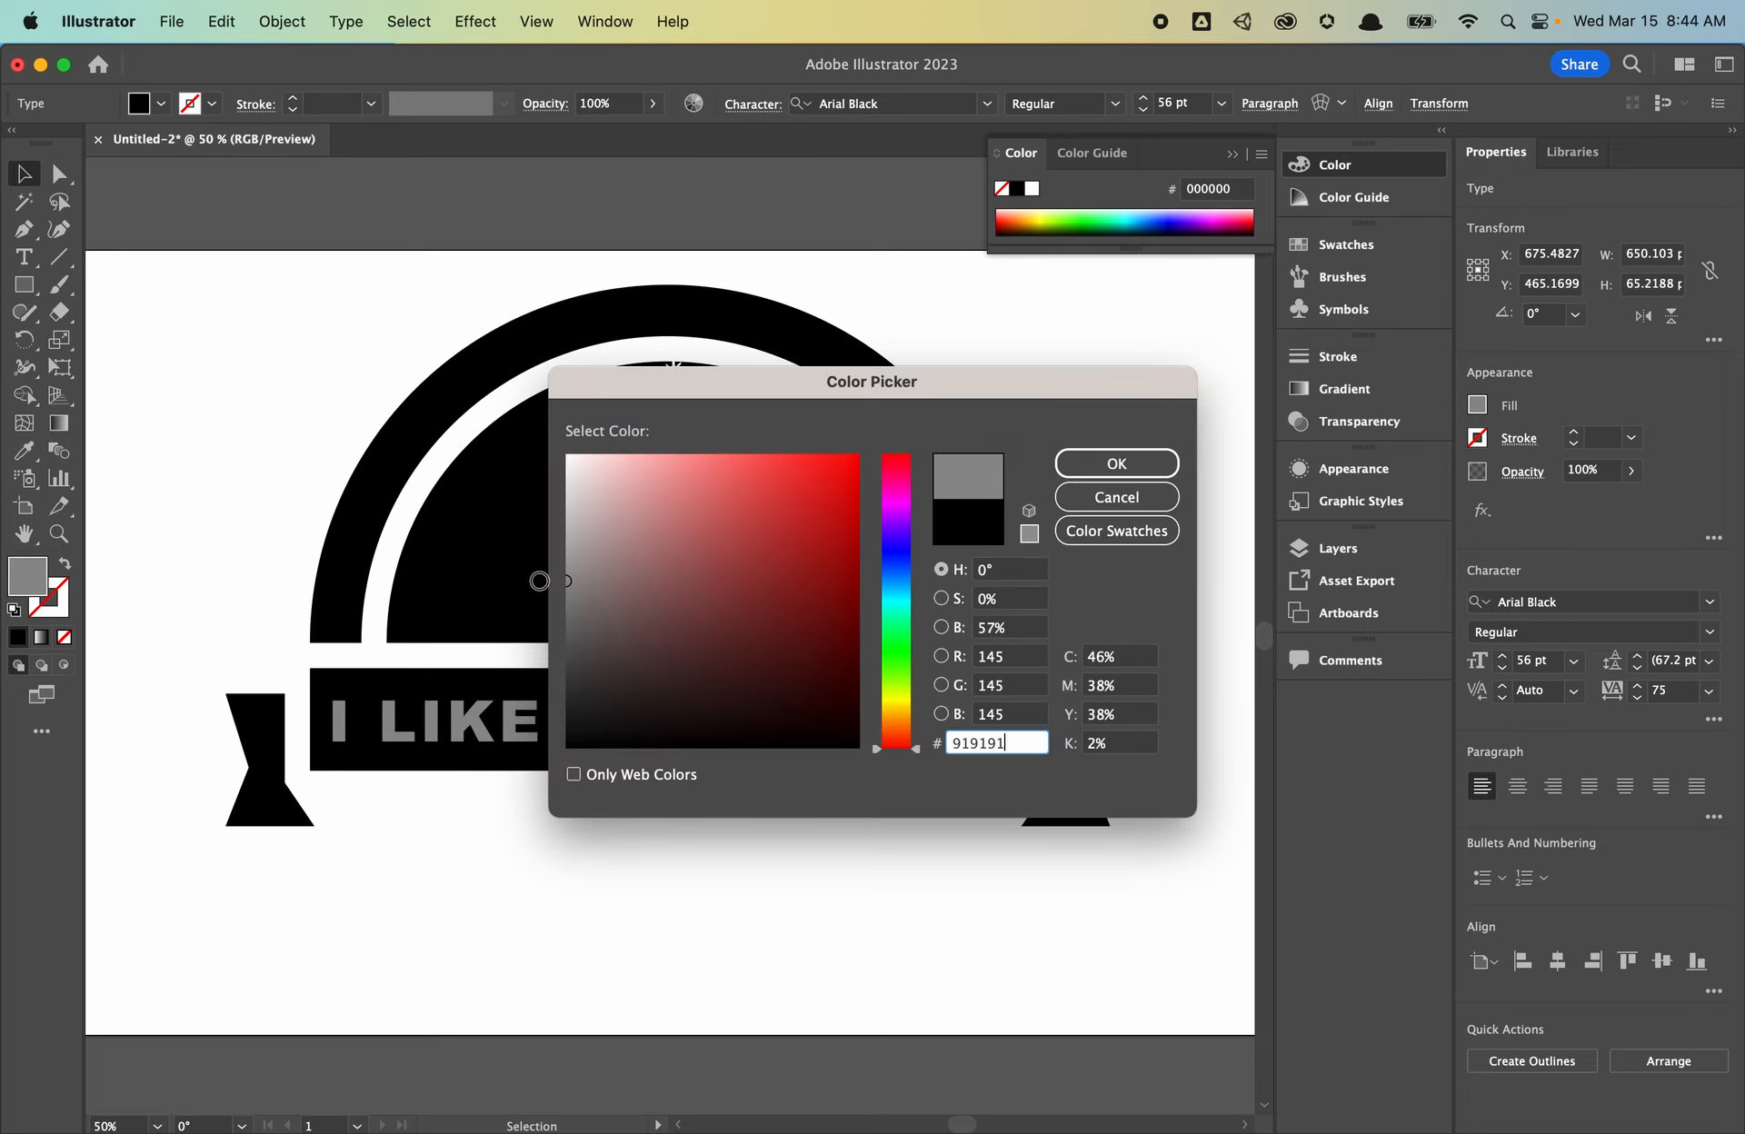
pyautogui.click(1065, 462)
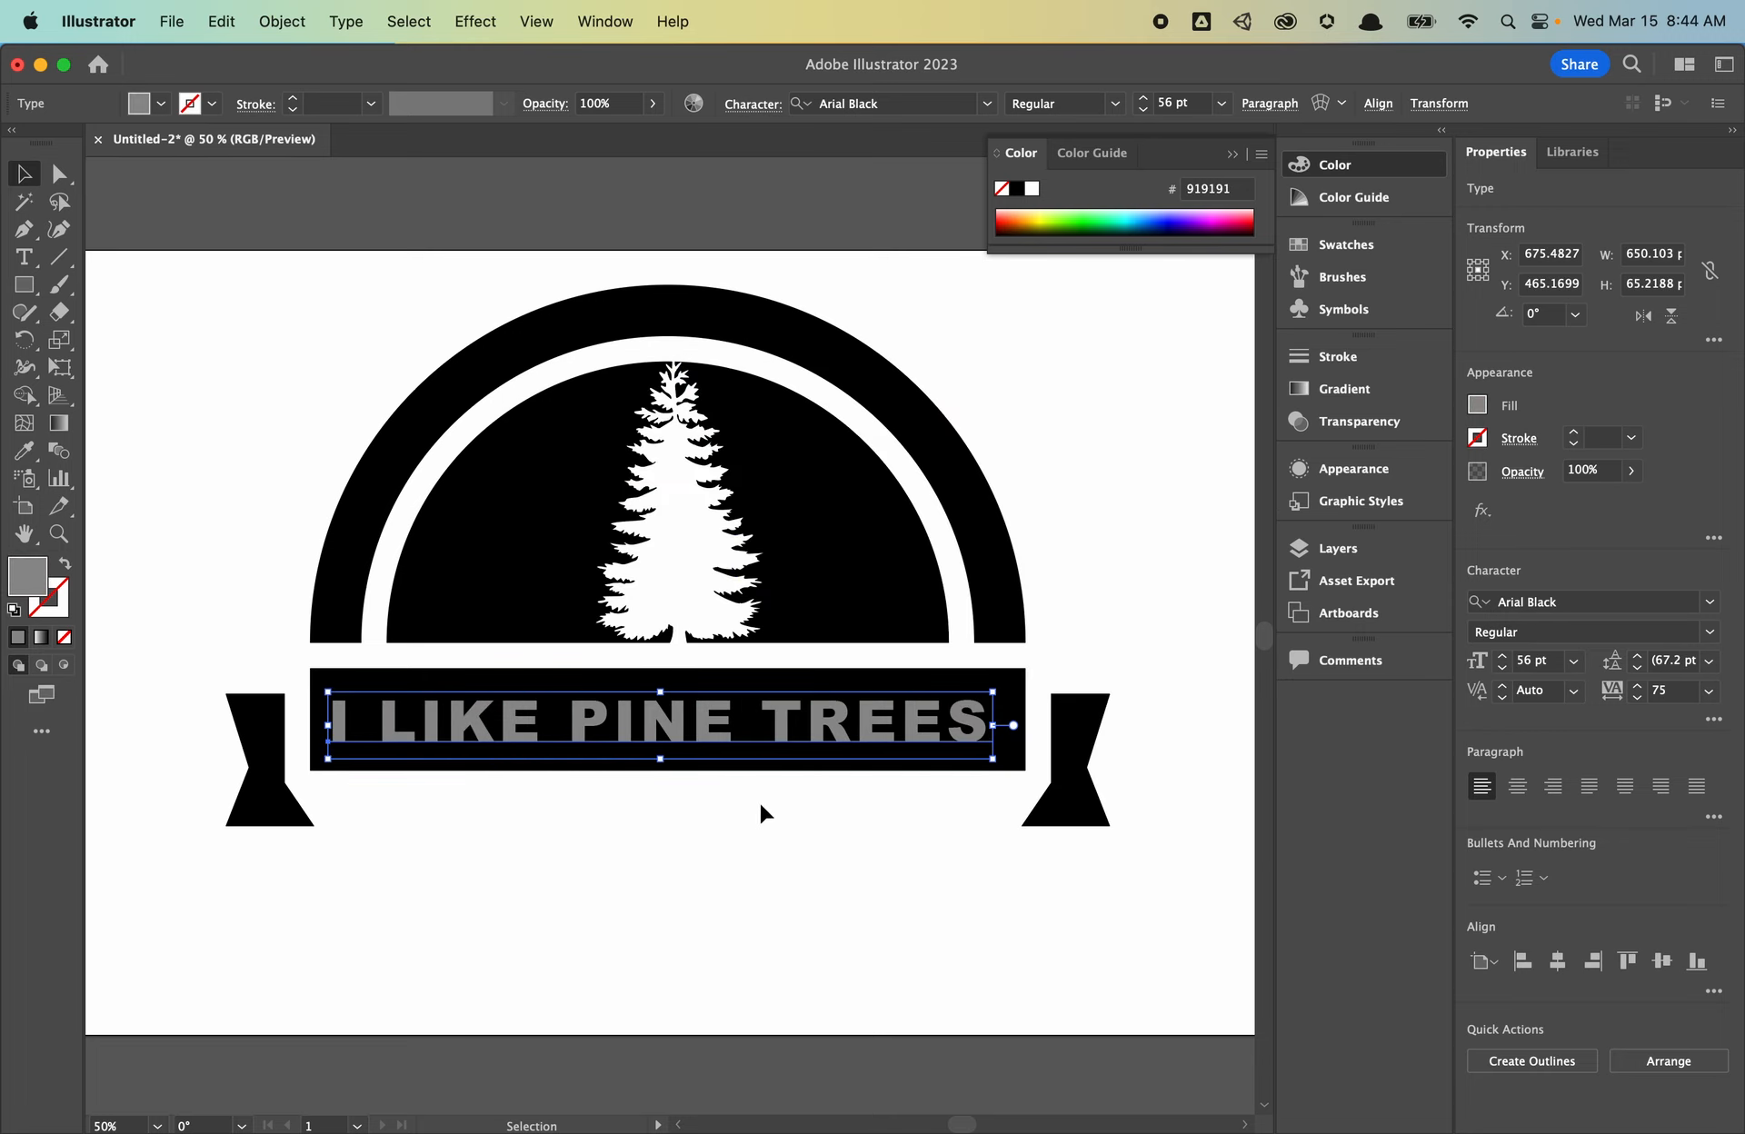
# - Expand the text into outlined shapes with Object > Expand
pyautogui.click(291, 17)
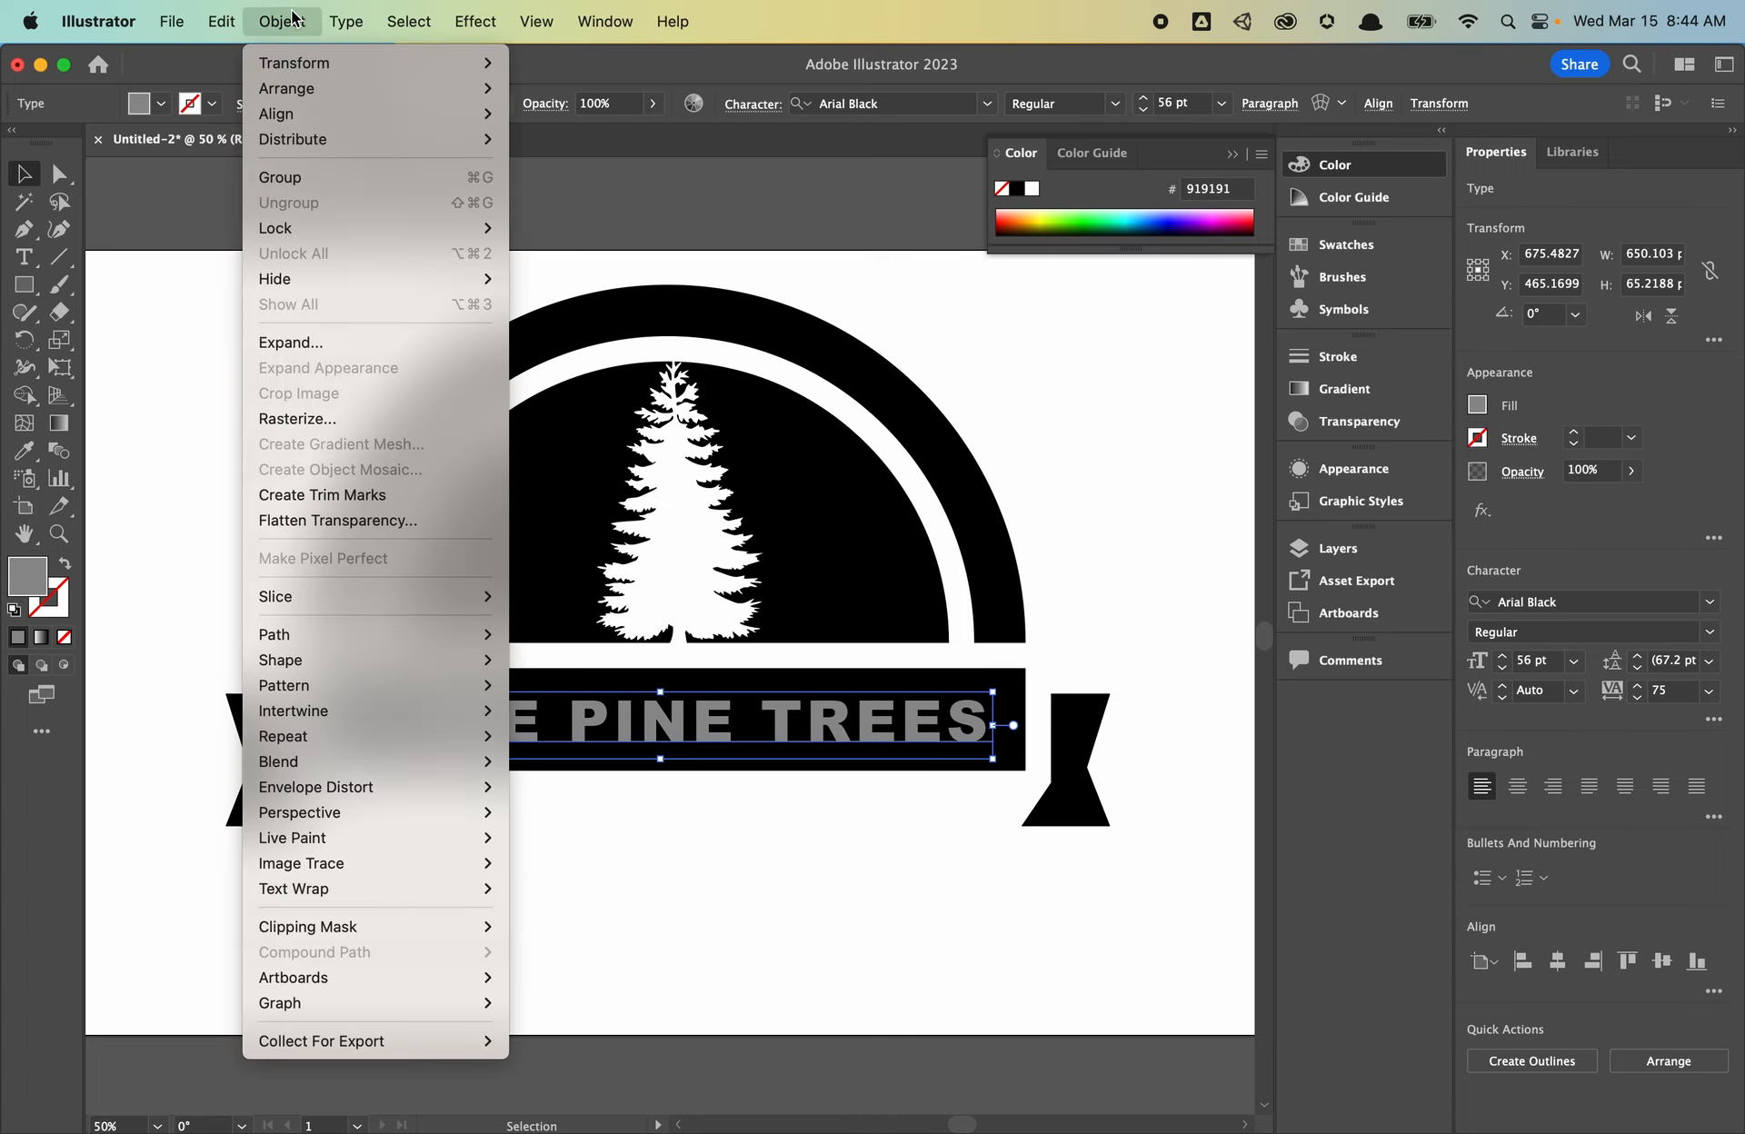
pyautogui.click(468, 342)
pyautogui.click(938, 732)
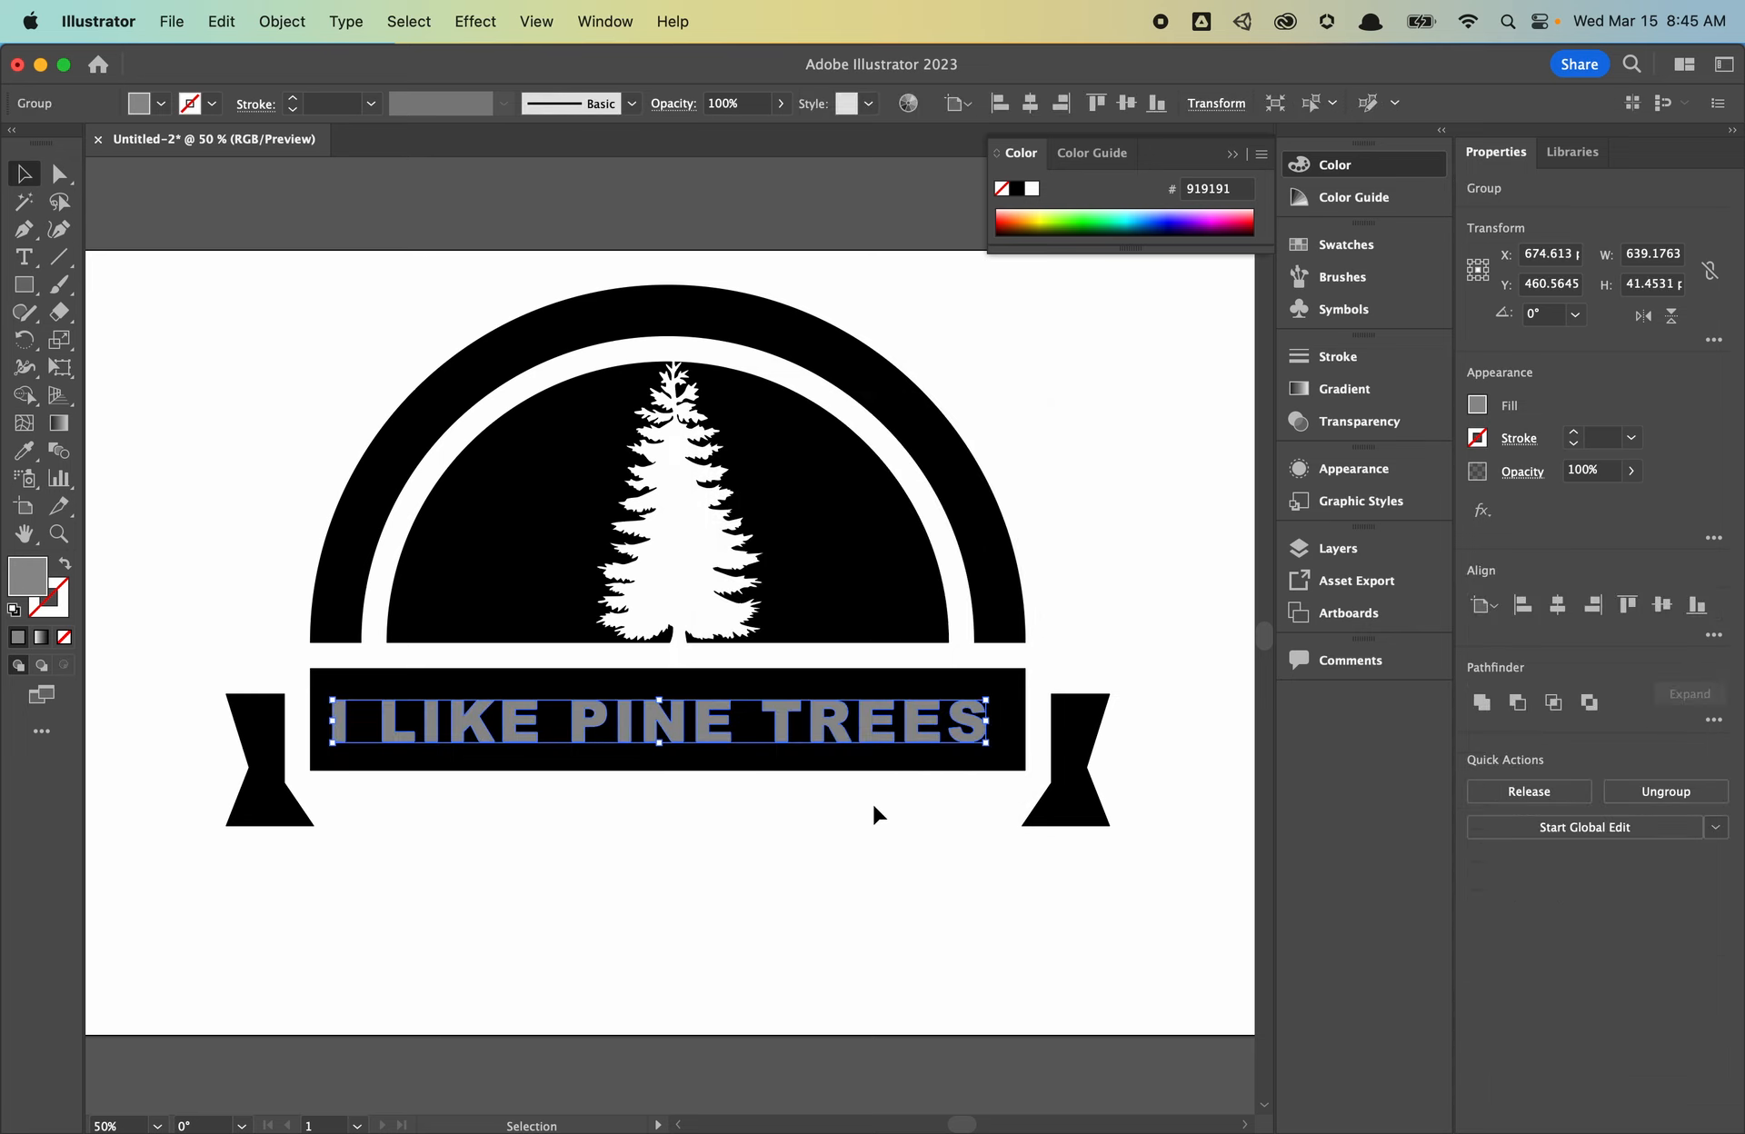
pyautogui.press('super+y')
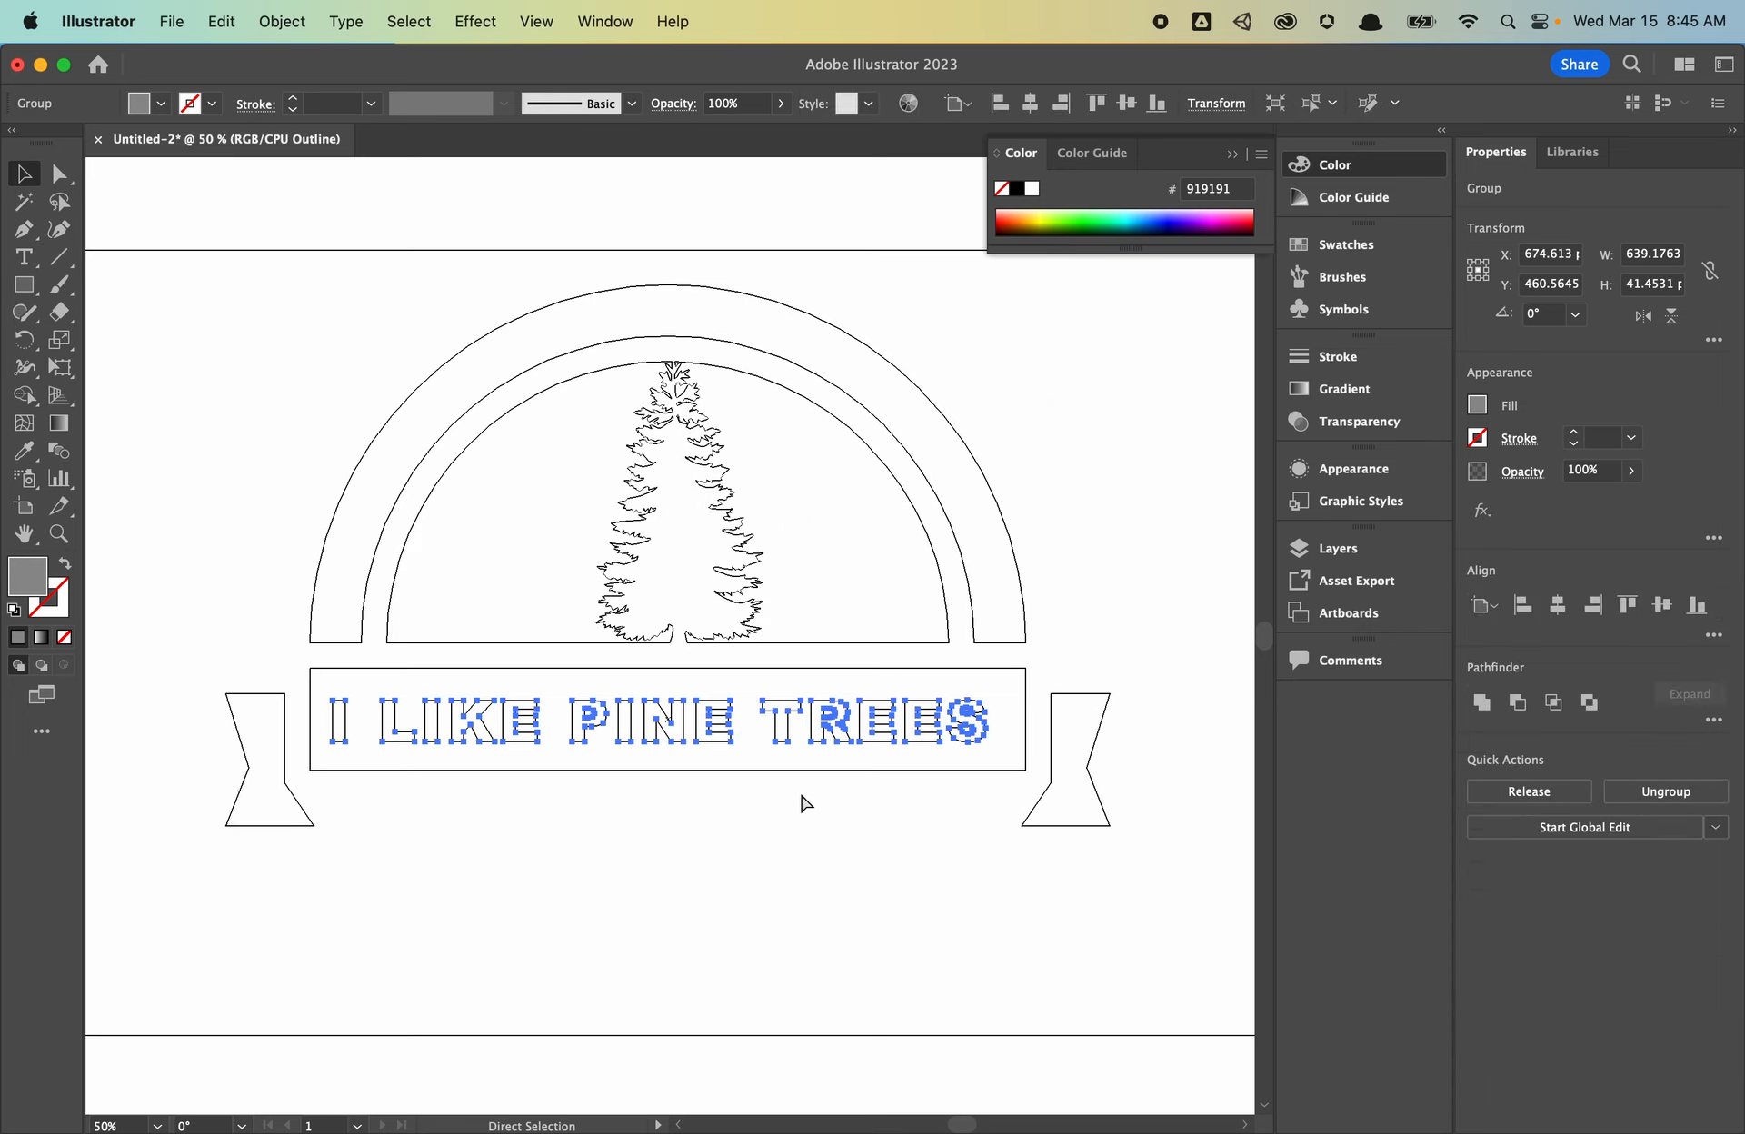
pyautogui.press('super+y')
# - Align the text to the horizontal and vertical centers of the banner bar
pyautogui.moveTo(853, 846); pyautogui.dragTo(551, 707)
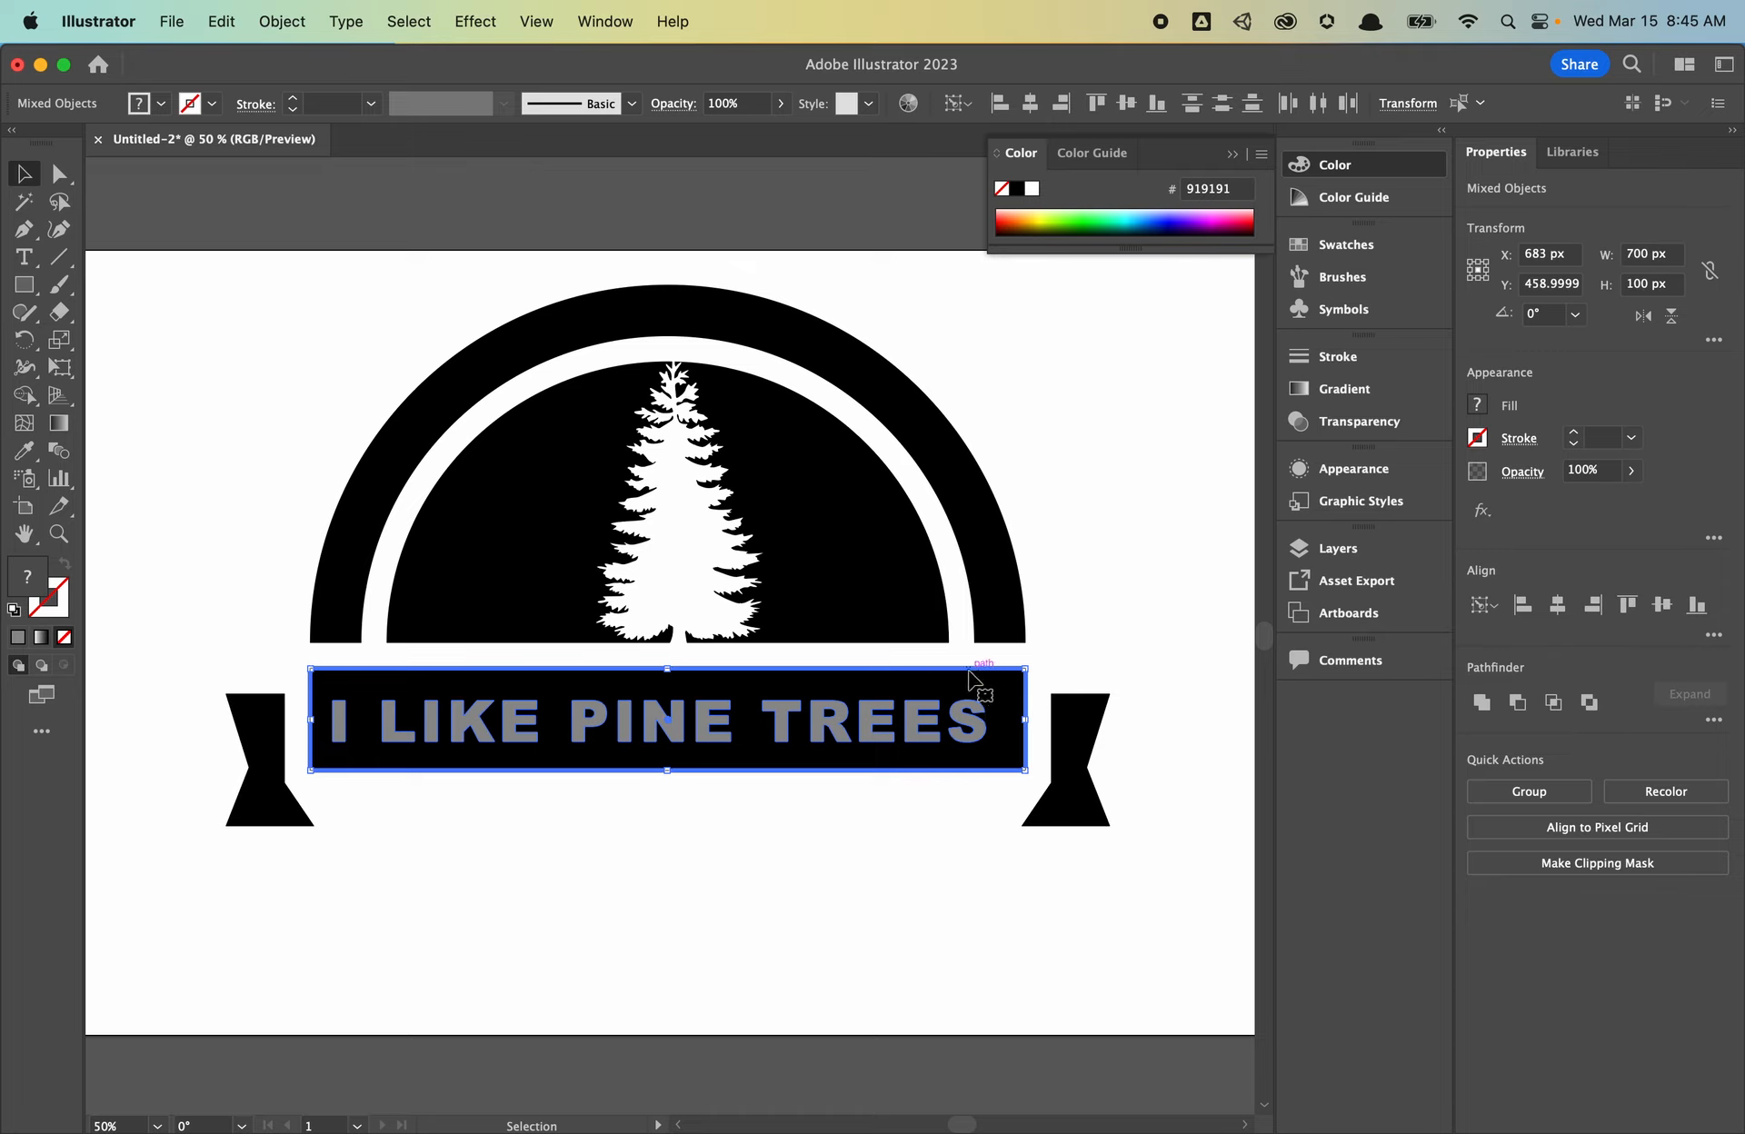
pyautogui.click(1563, 616)
pyautogui.click(1662, 604)
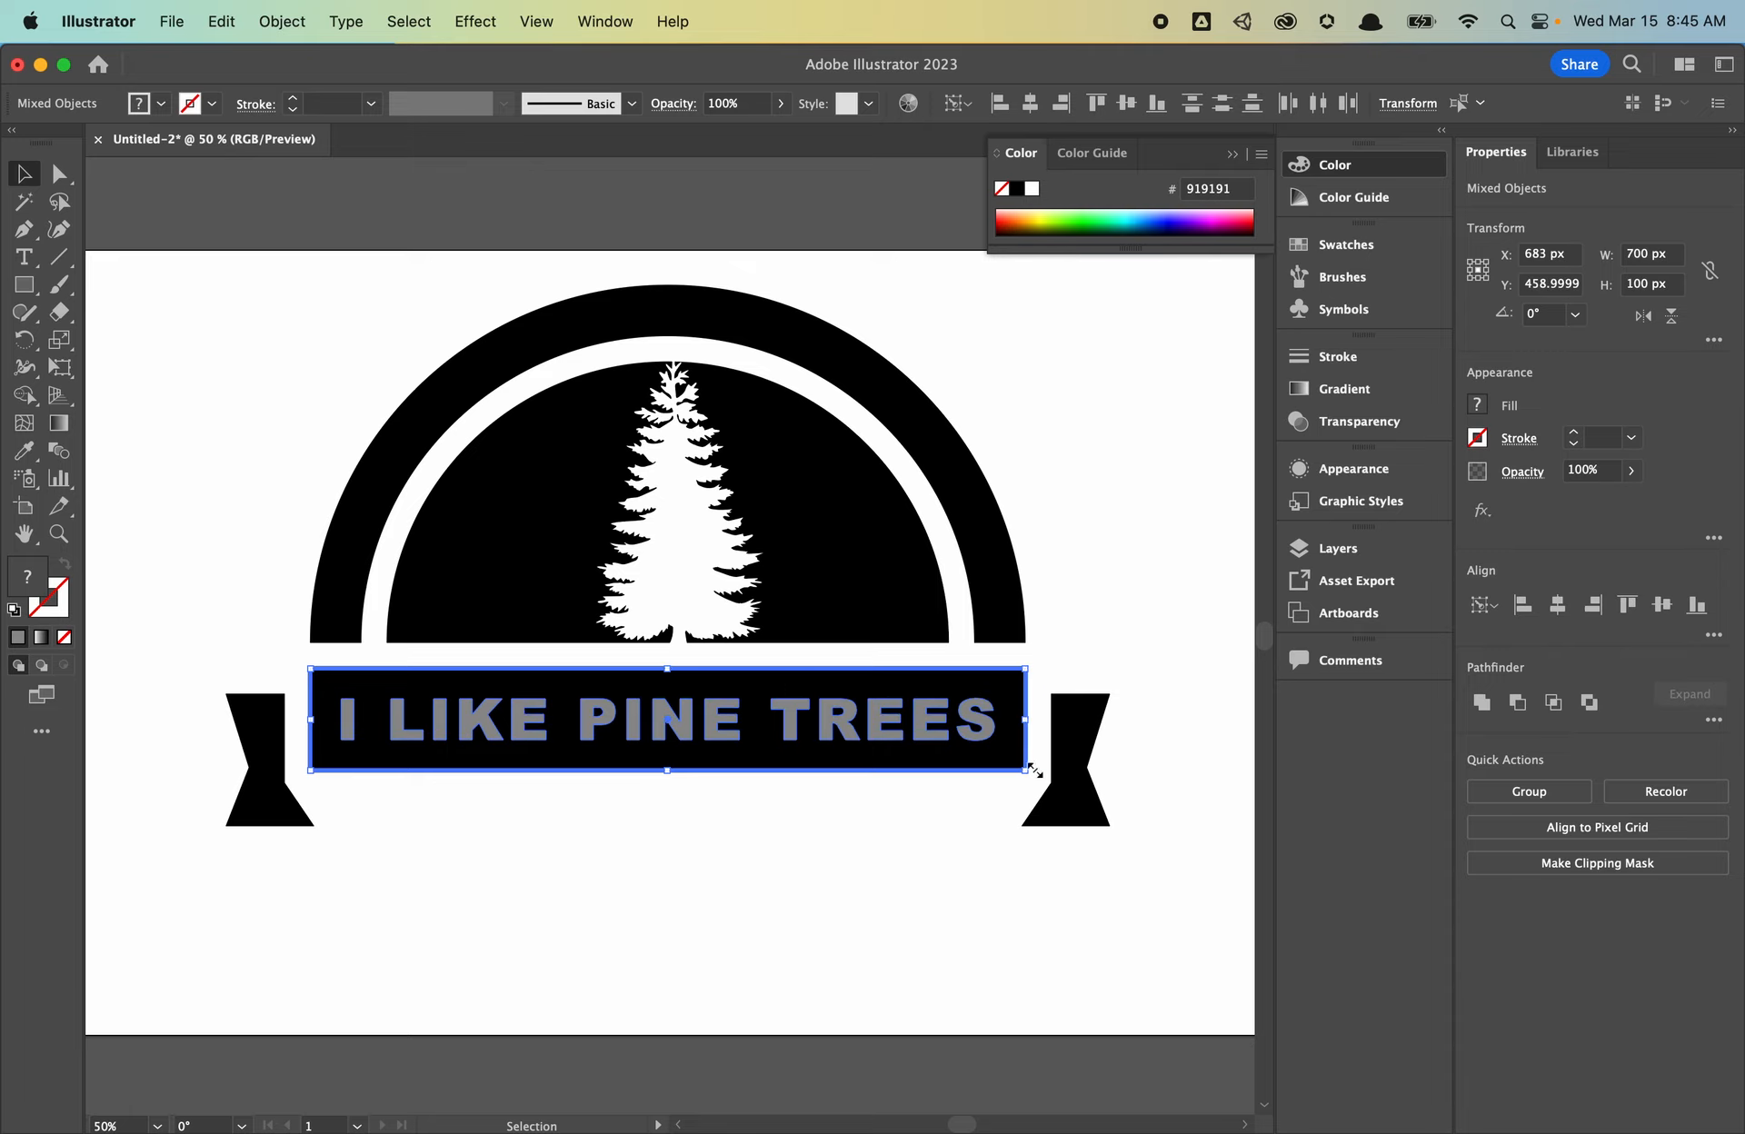
pyautogui.click(791, 881)
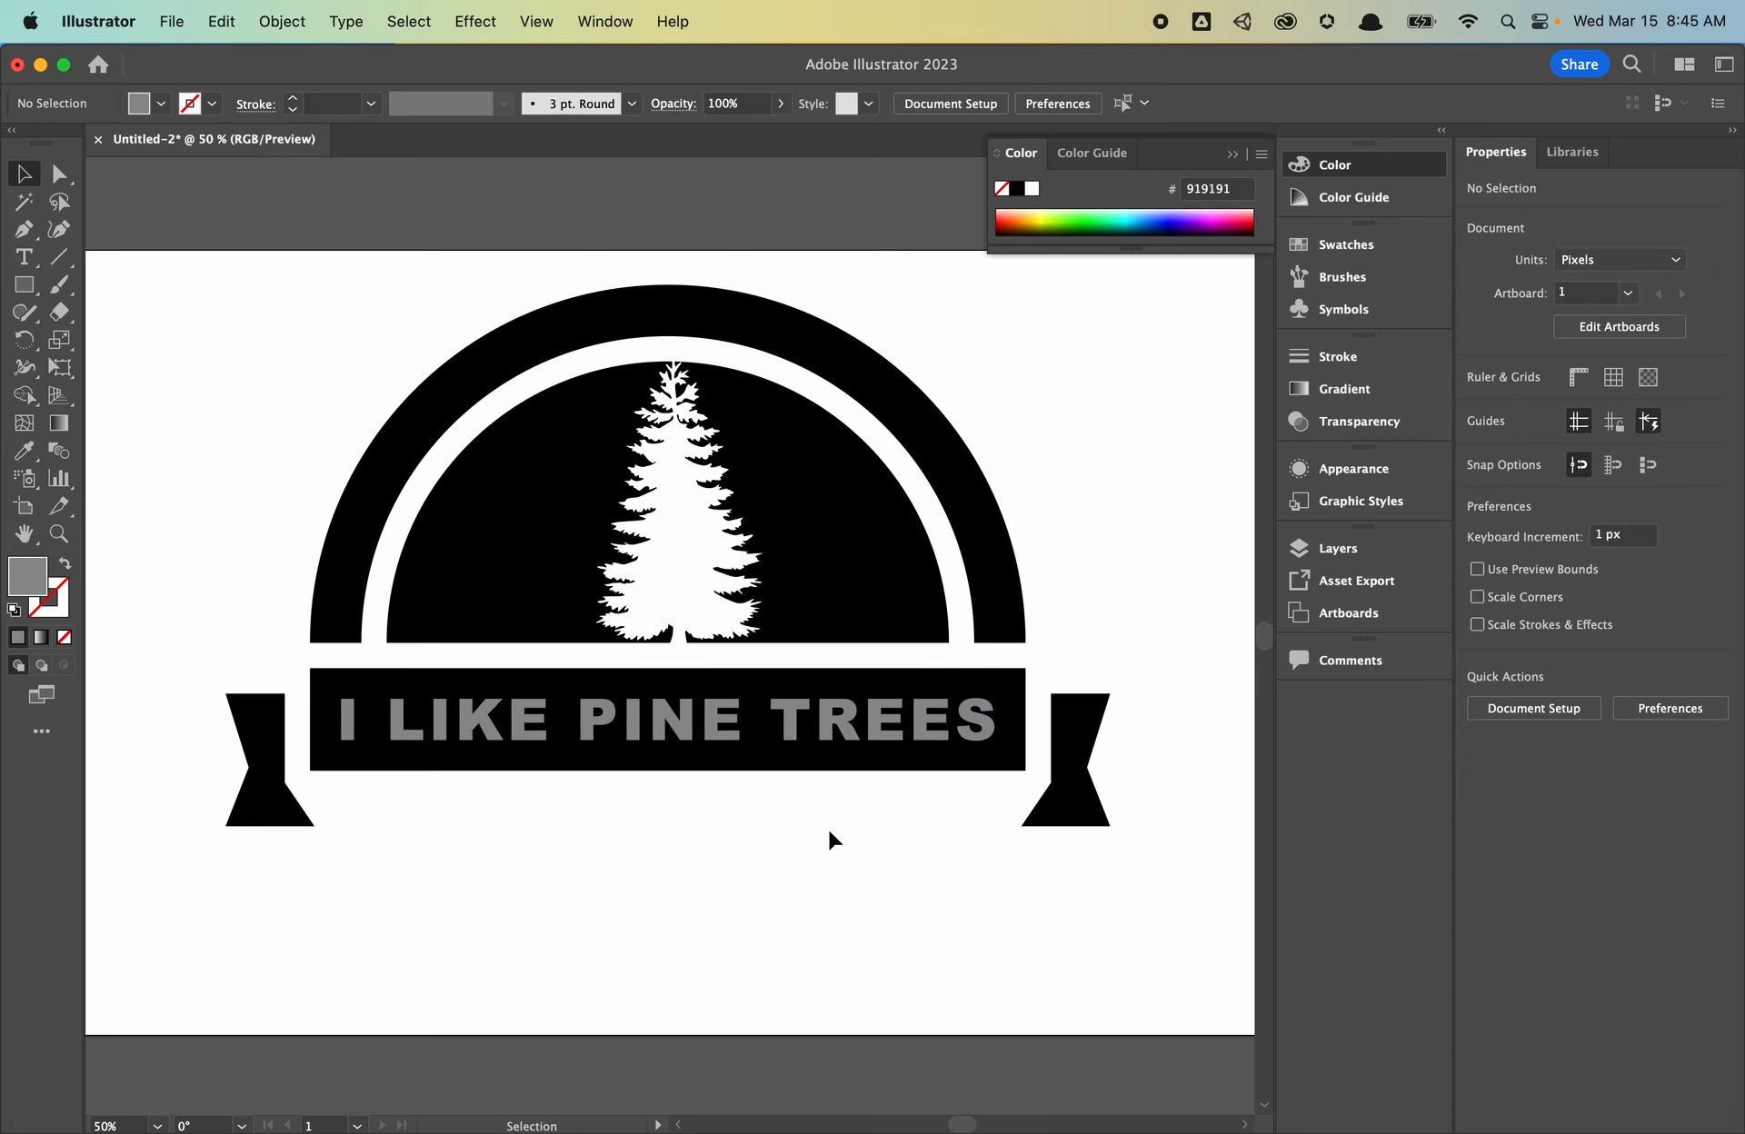
pyautogui.moveTo(828, 829); pyautogui.dragTo(627, 713)
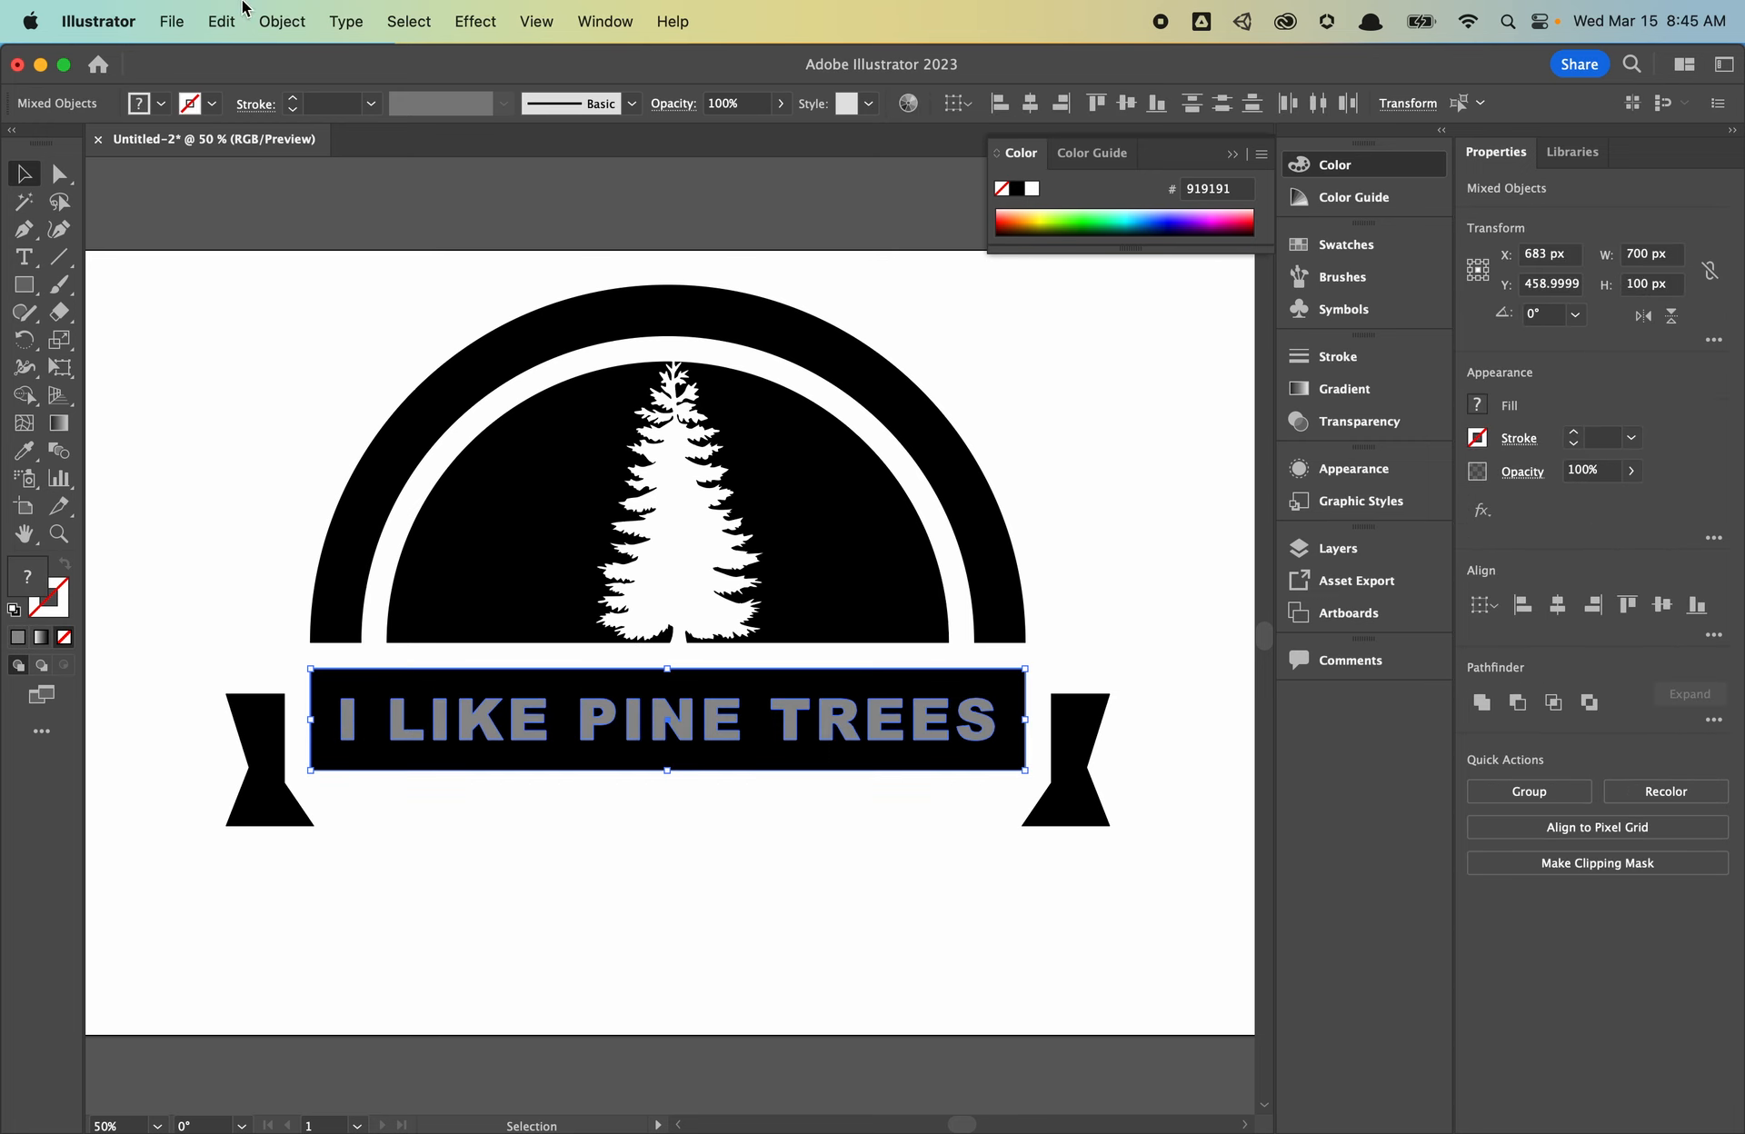
# - Knock the words out of the banner bar with Pathfinder Minus Front
pyautogui.click(282, 20)
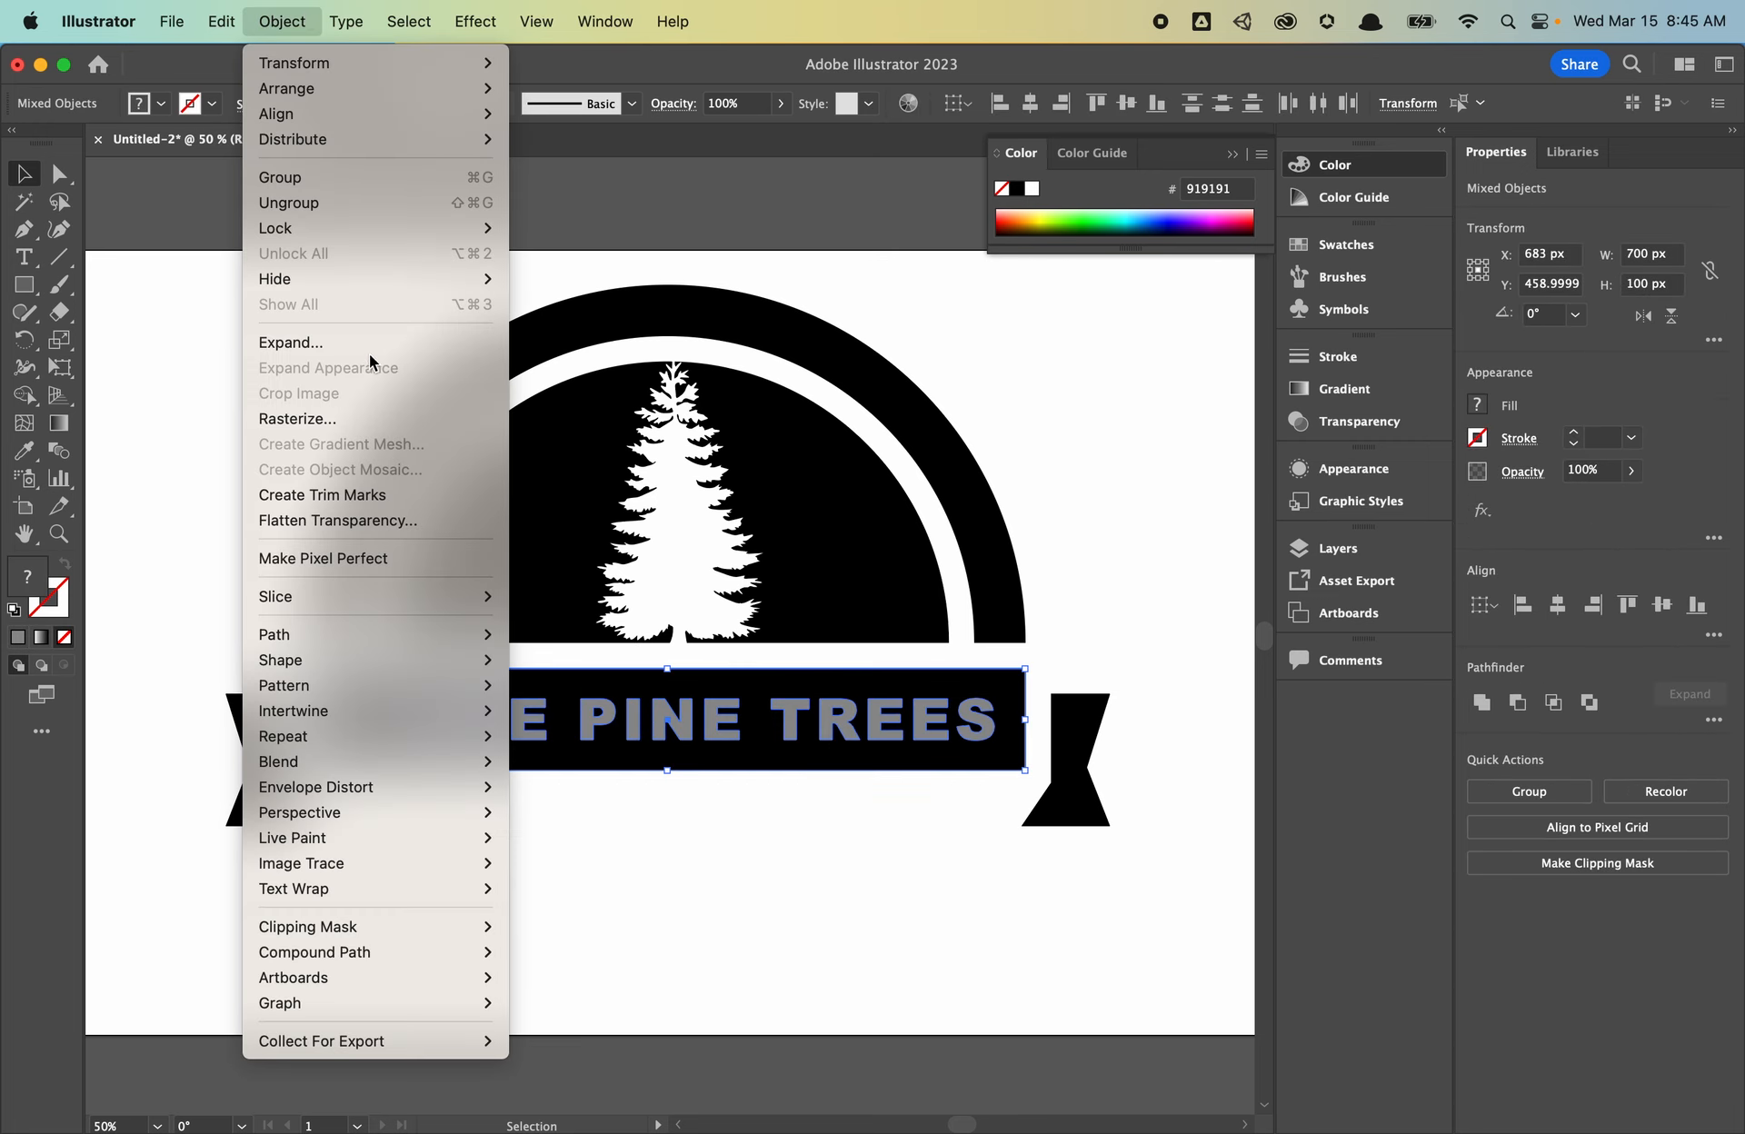
pyautogui.click(945, 914)
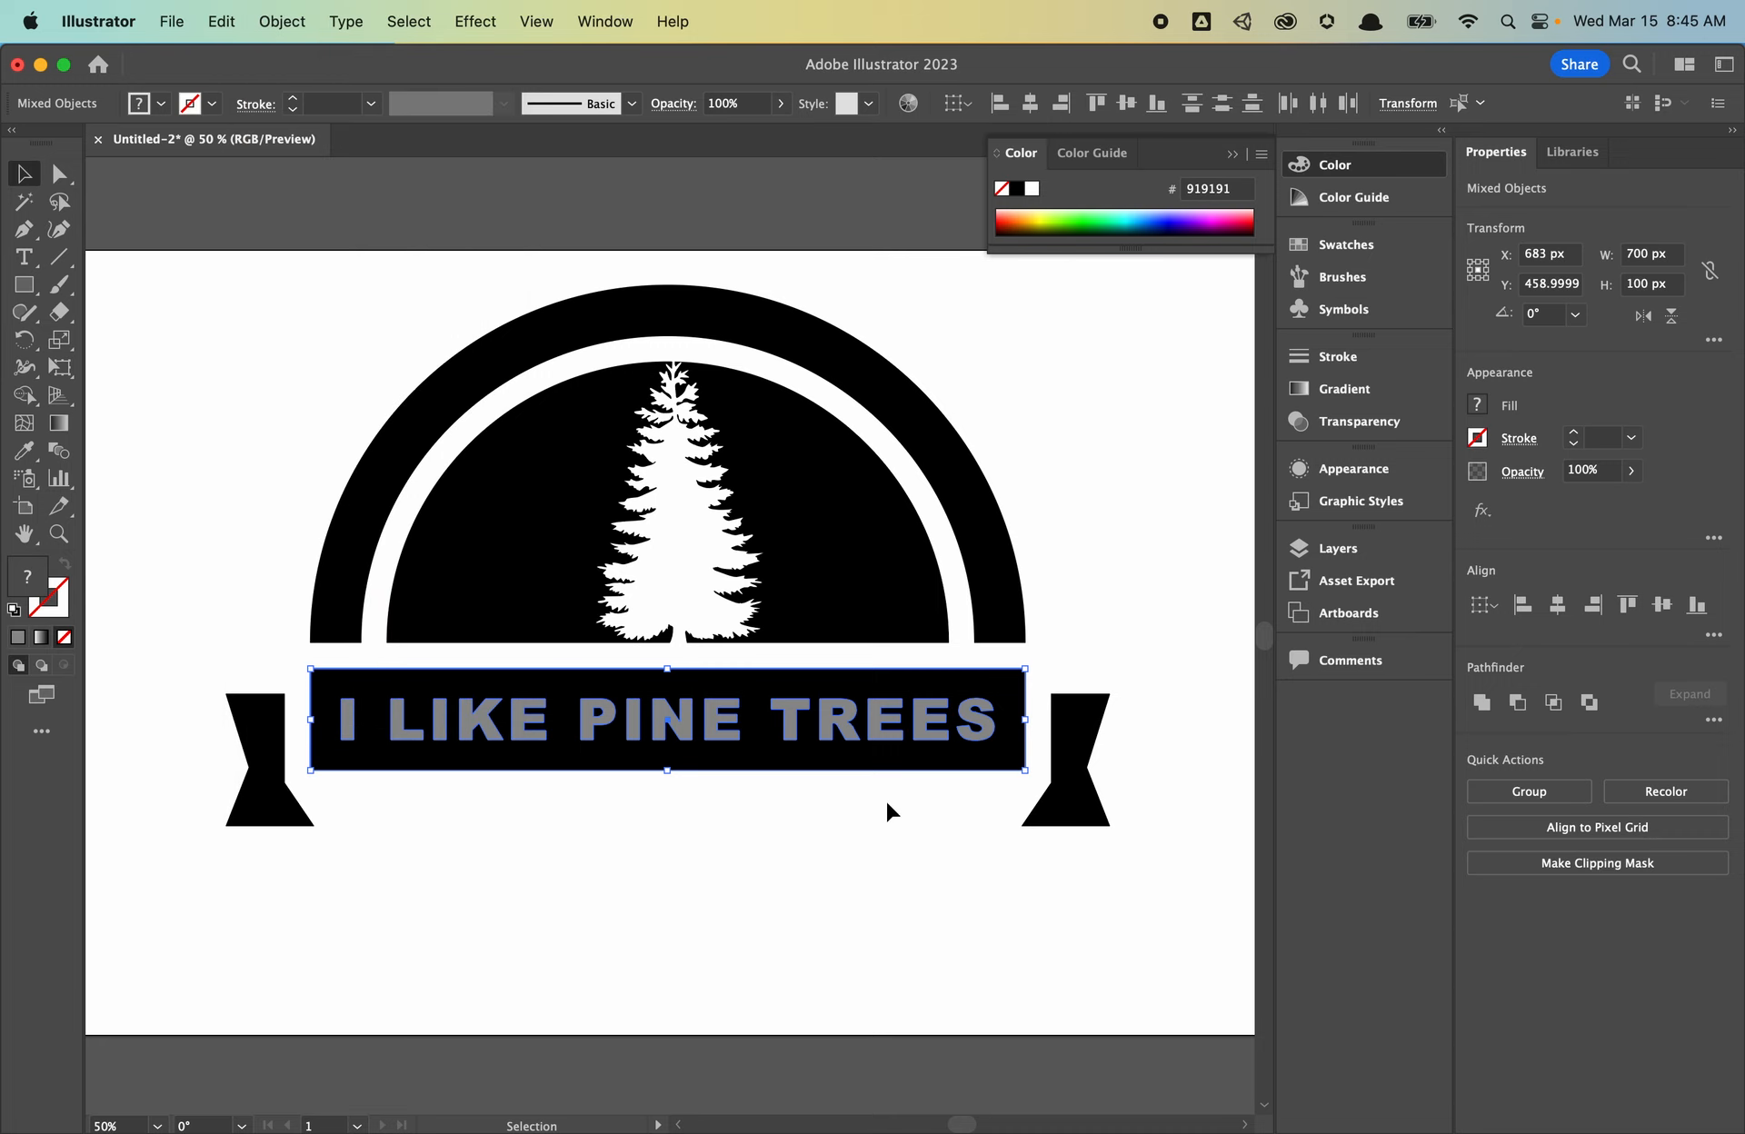
pyautogui.click(1517, 702)
pyautogui.click(782, 915)
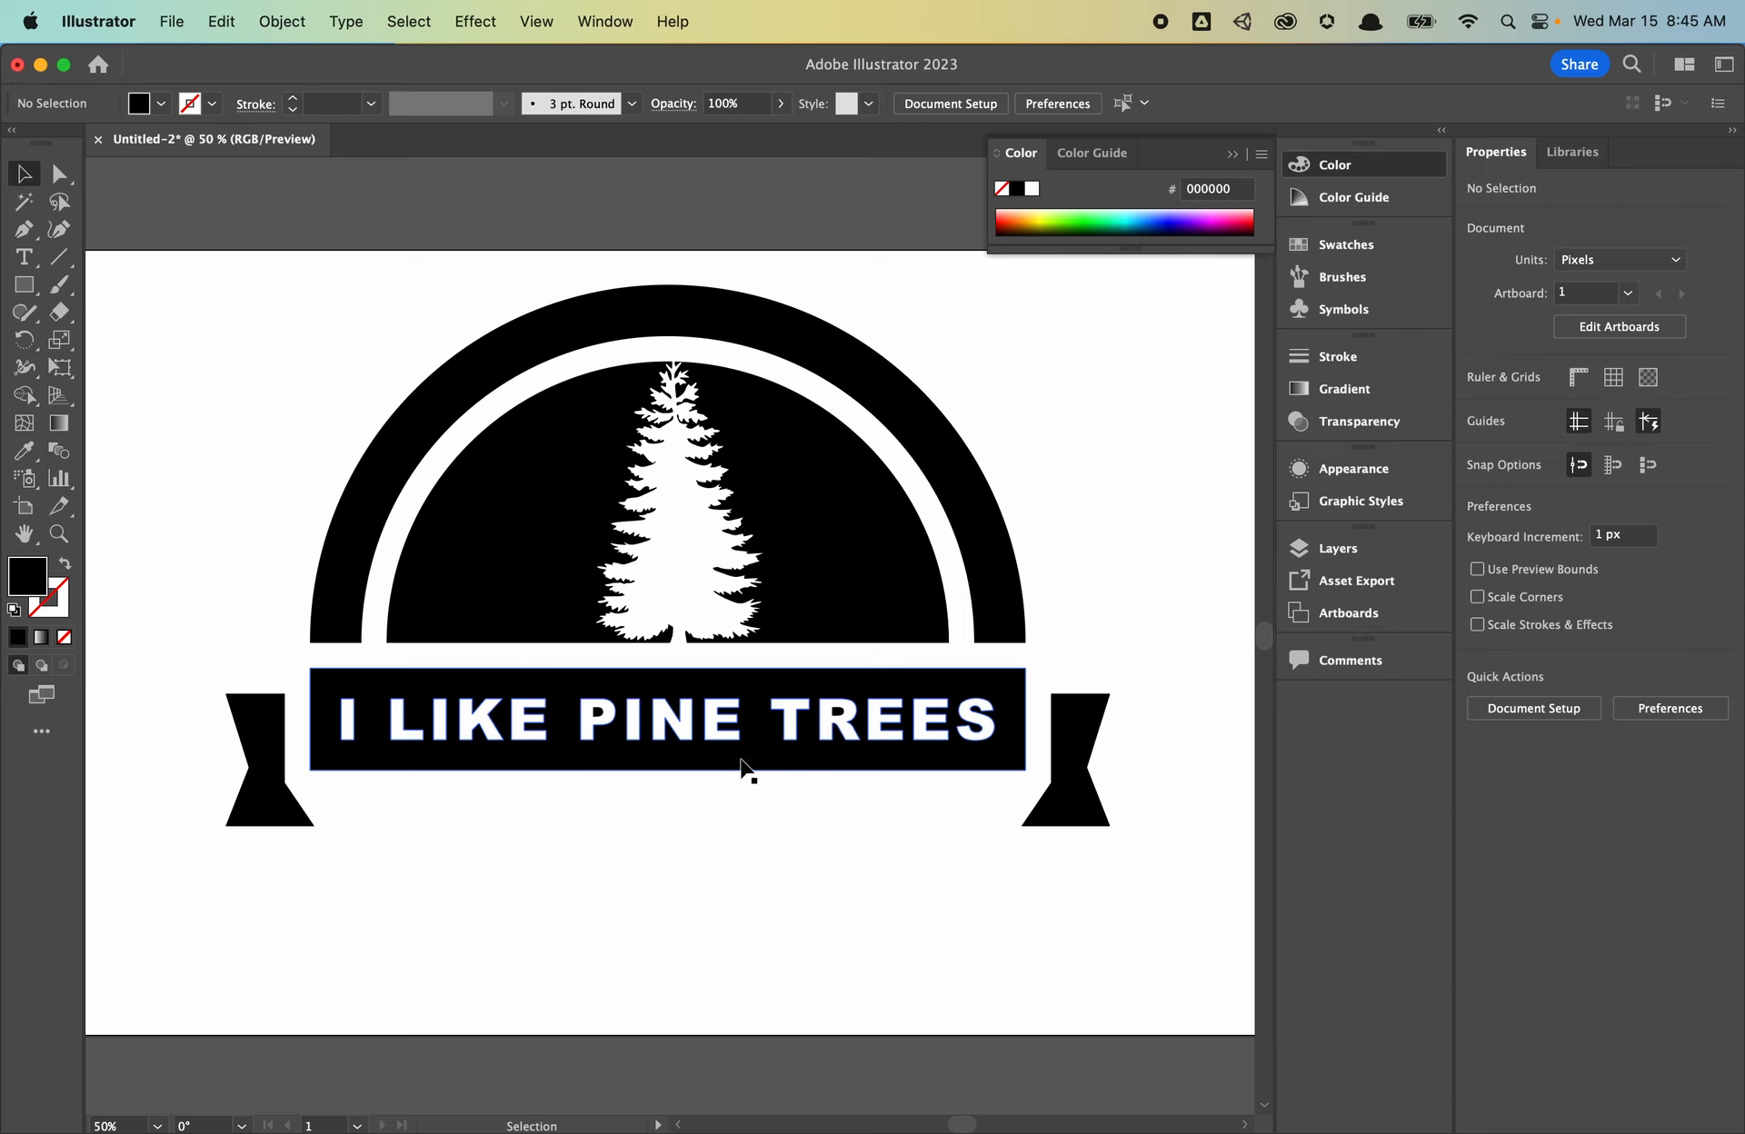
# - Center the whole emblem on the artboard at X 683 px, Y 384 px, then copy it
pyautogui.press('super+minus')
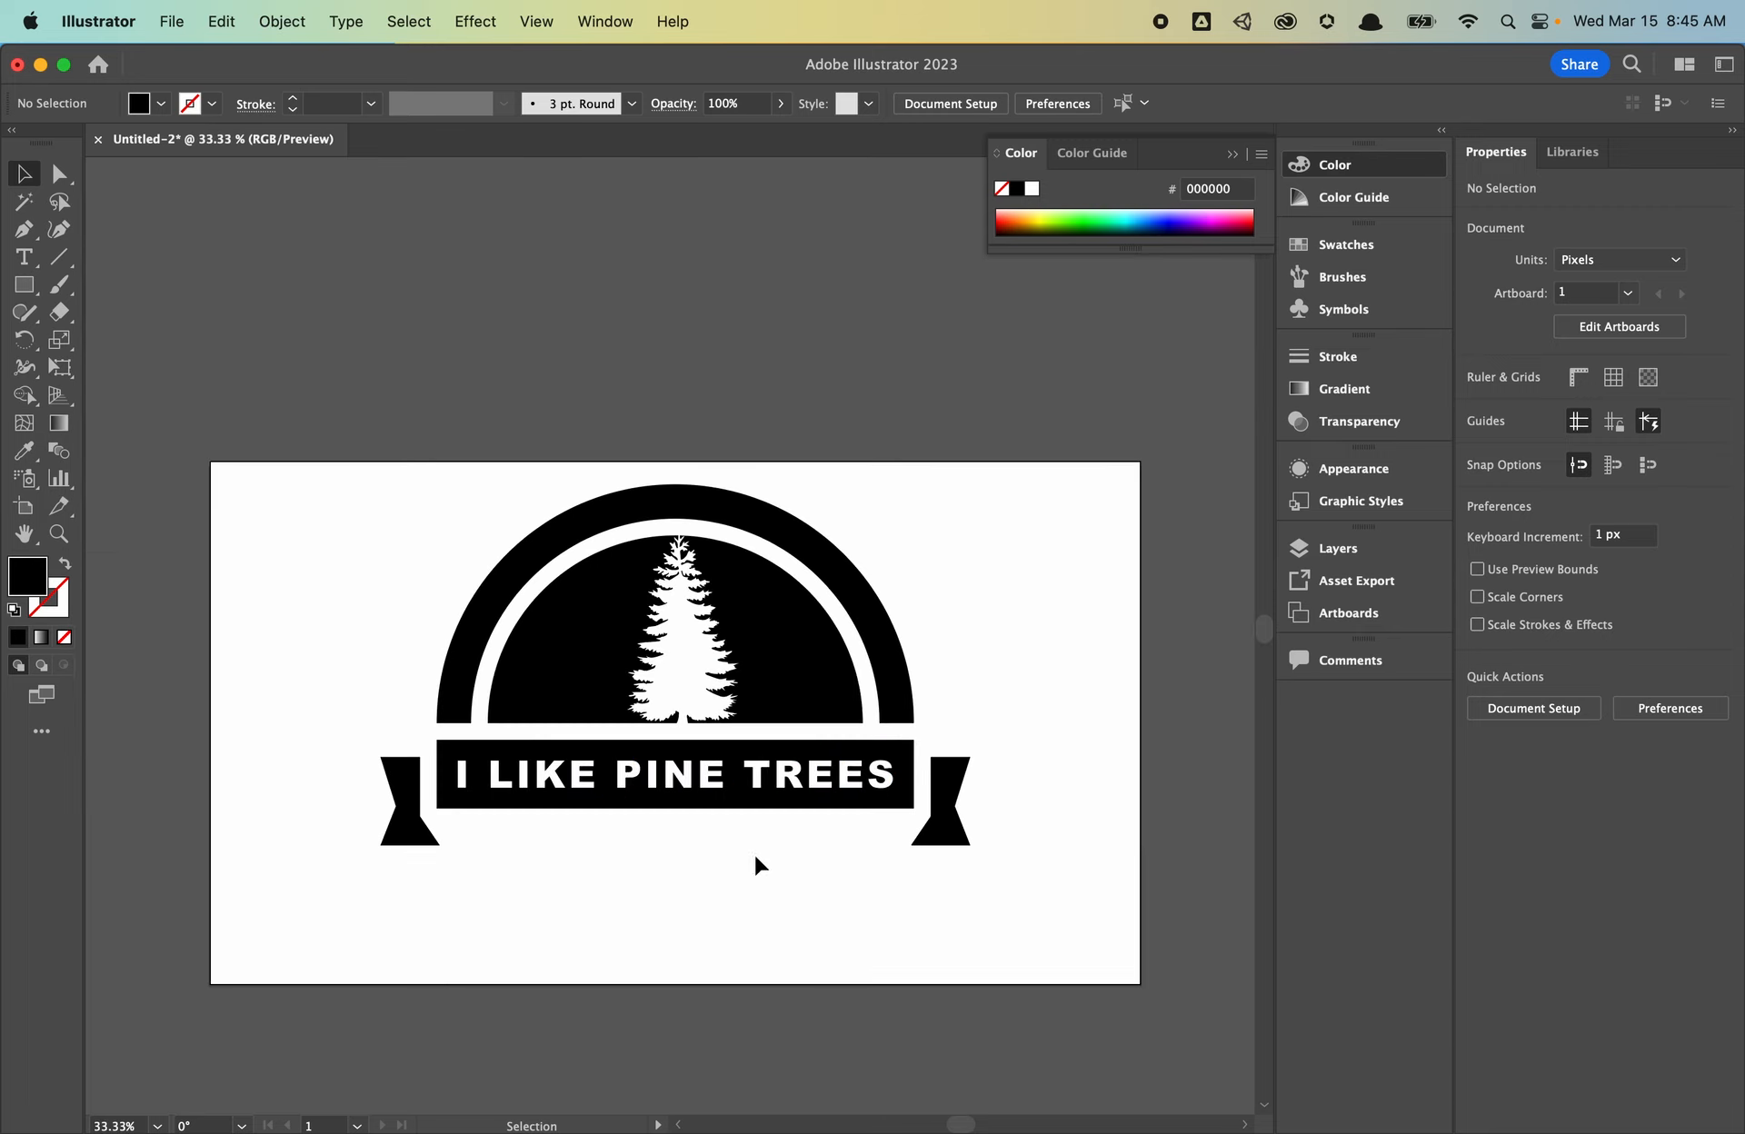
pyautogui.moveTo(269, 452); pyautogui.dragTo(1080, 973)
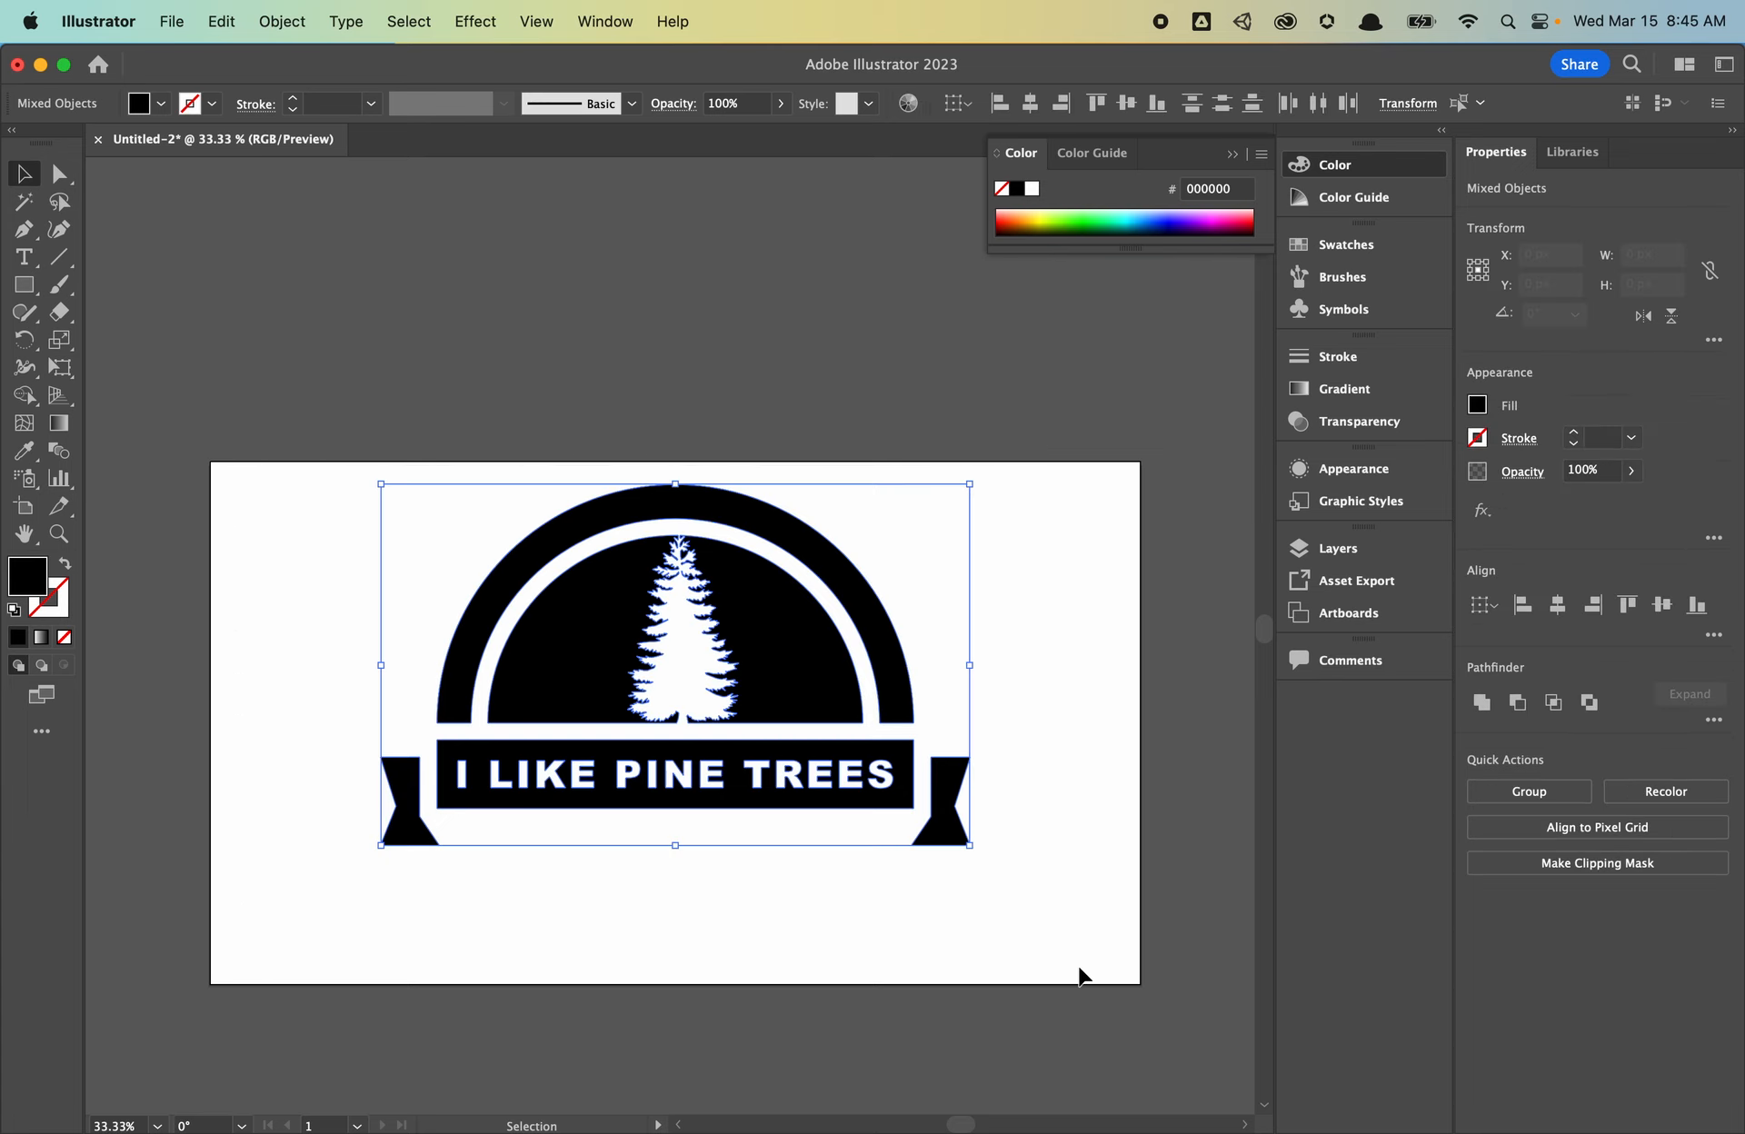
pyautogui.click(1557, 605)
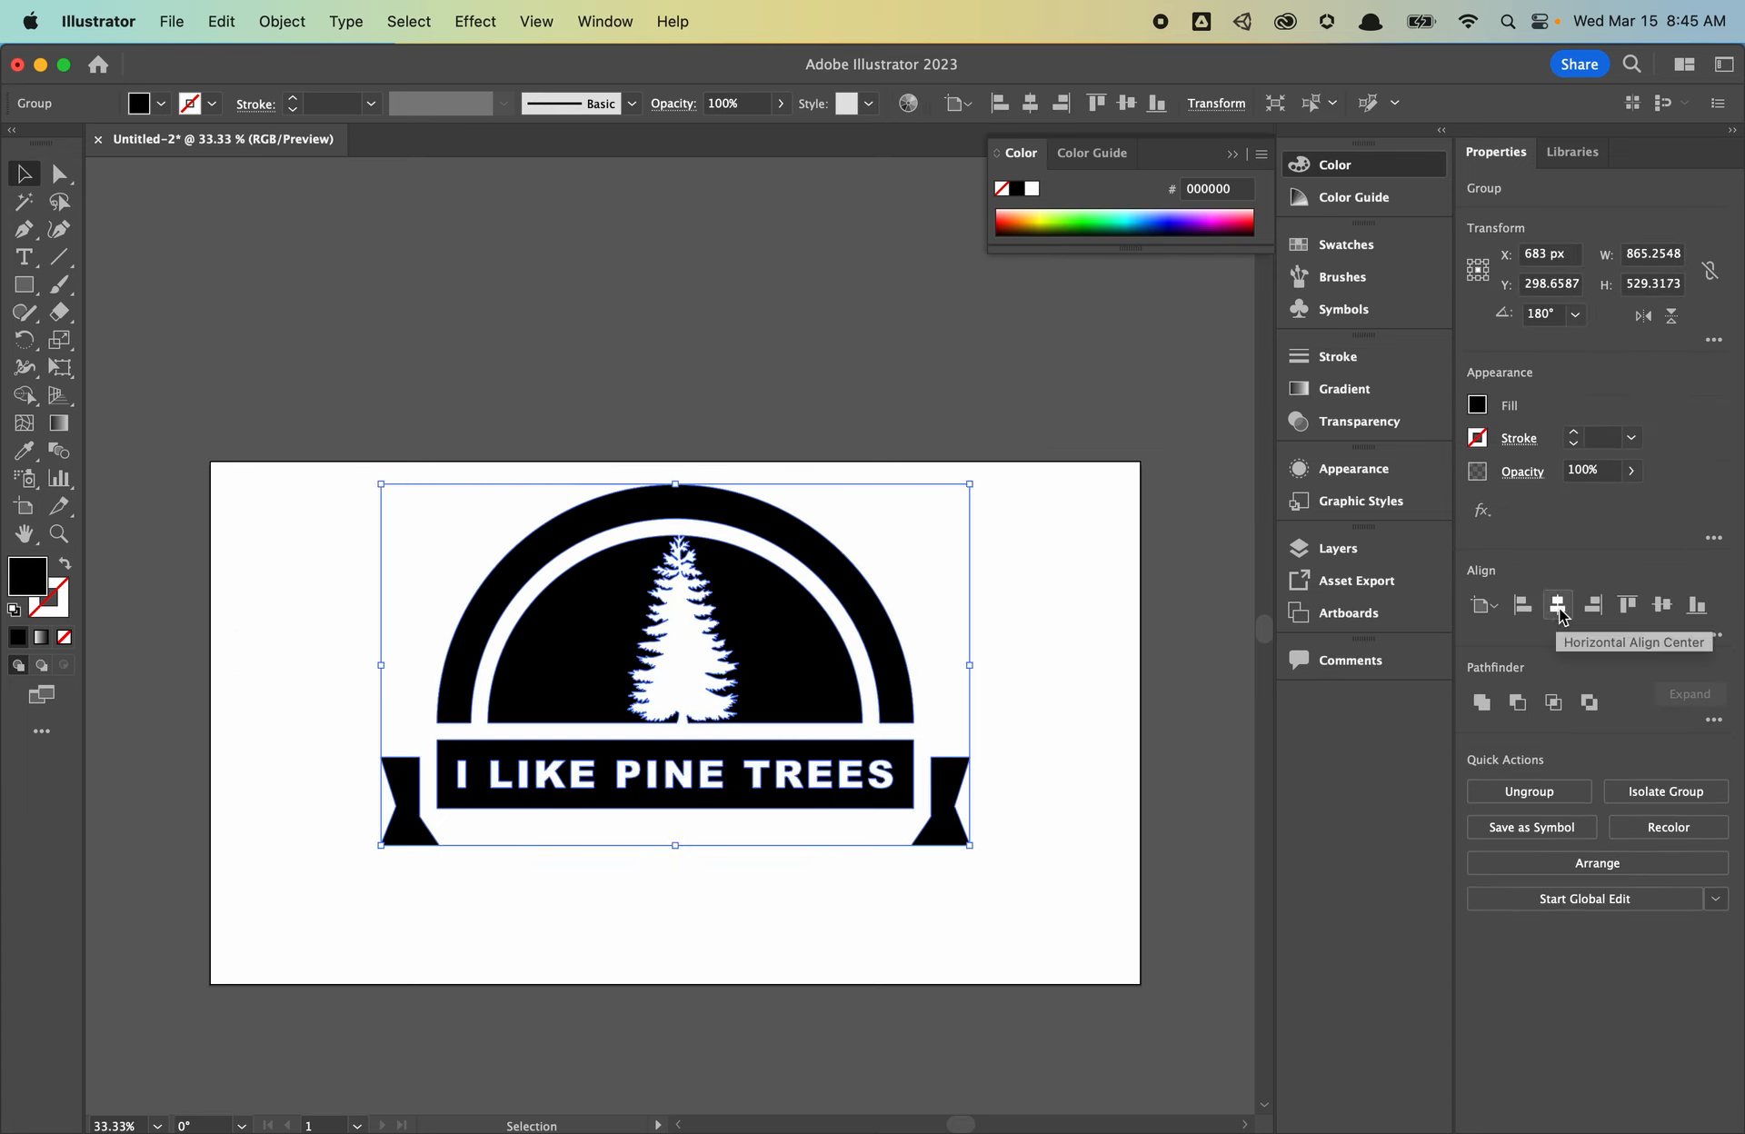
pyautogui.click(1661, 604)
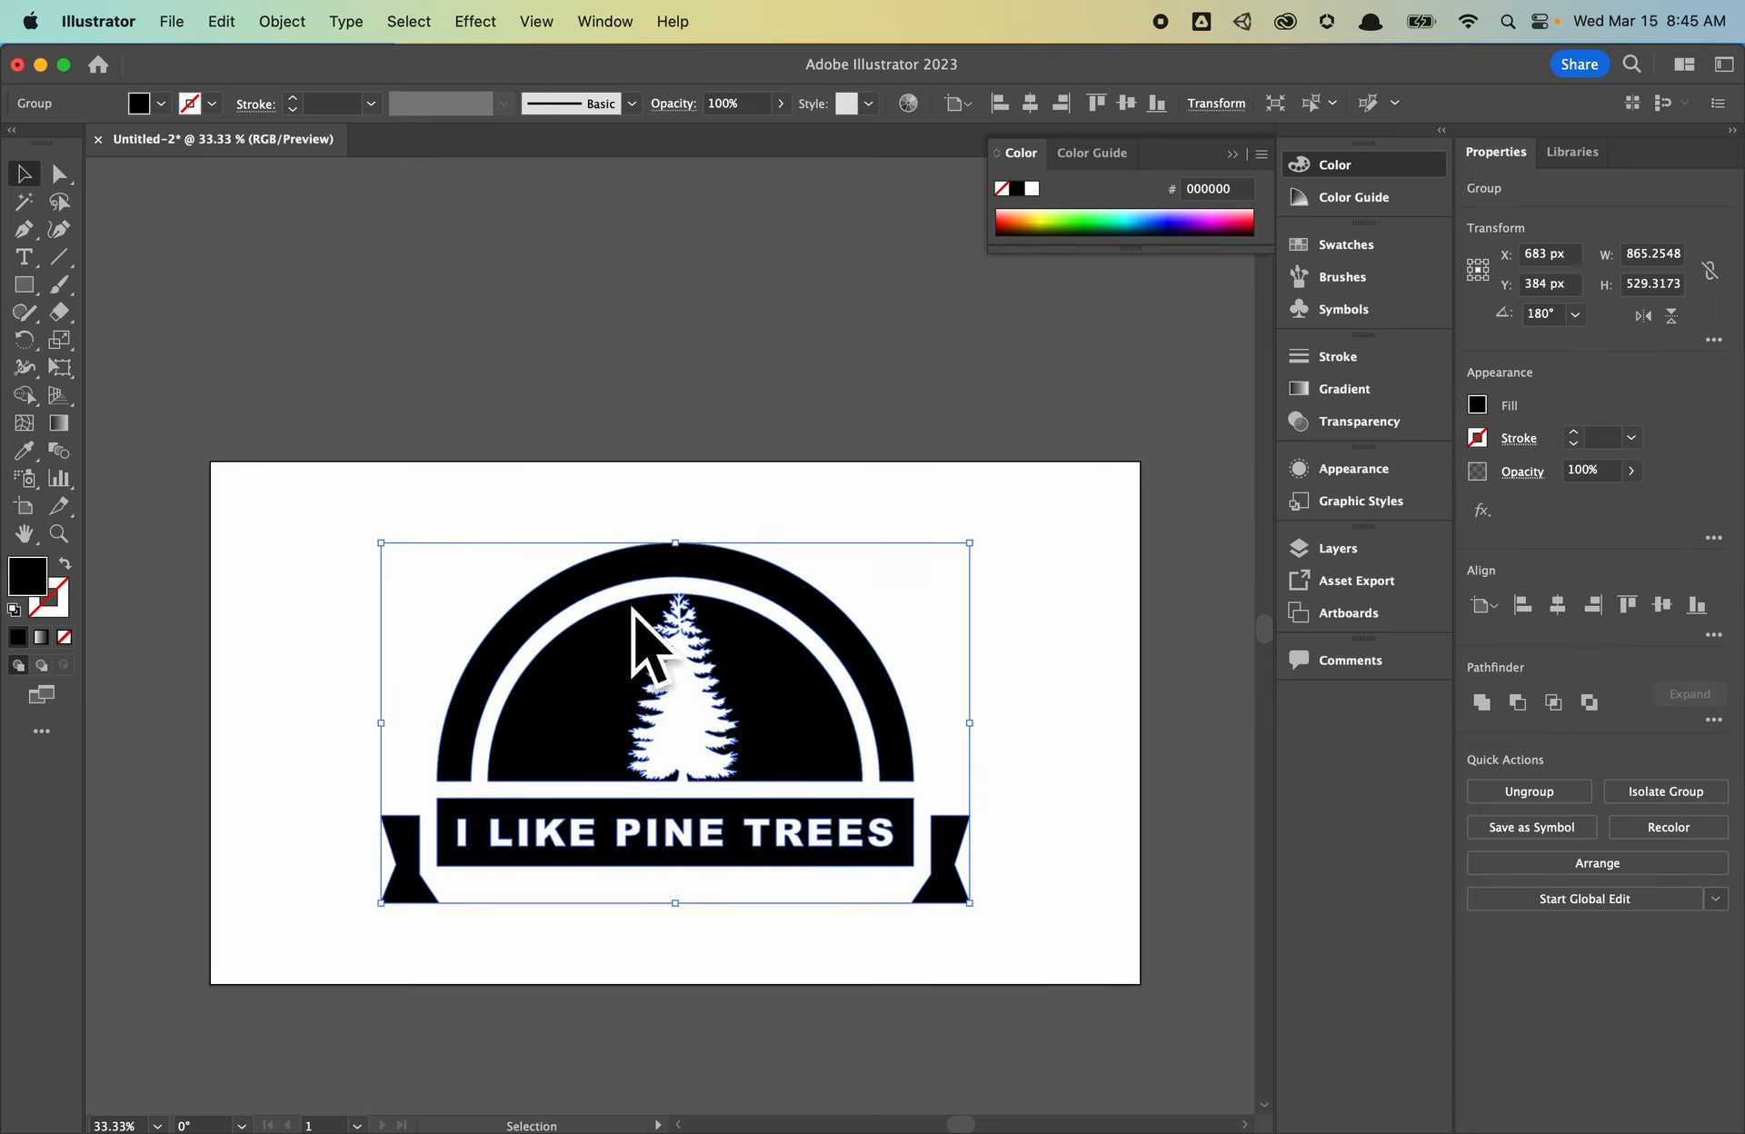
pyautogui.rightClick(572, 672)
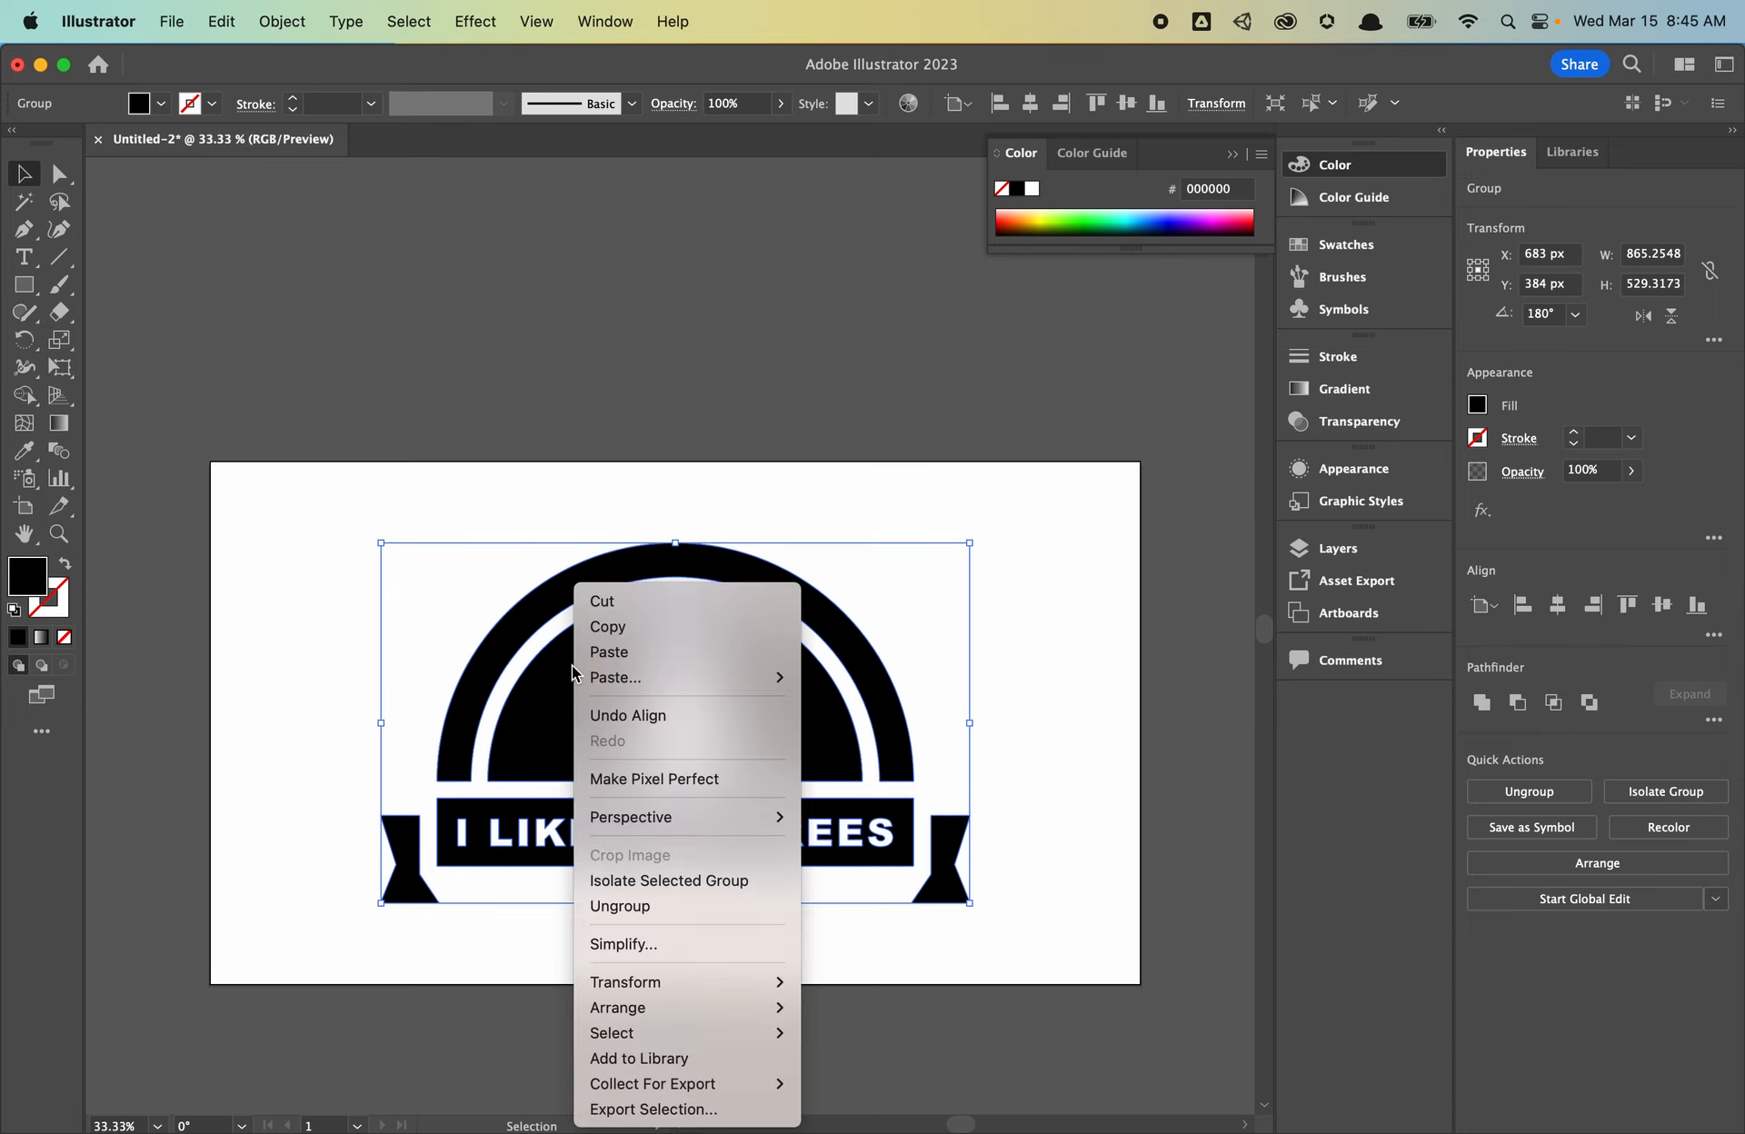
pyautogui.click(661, 622)
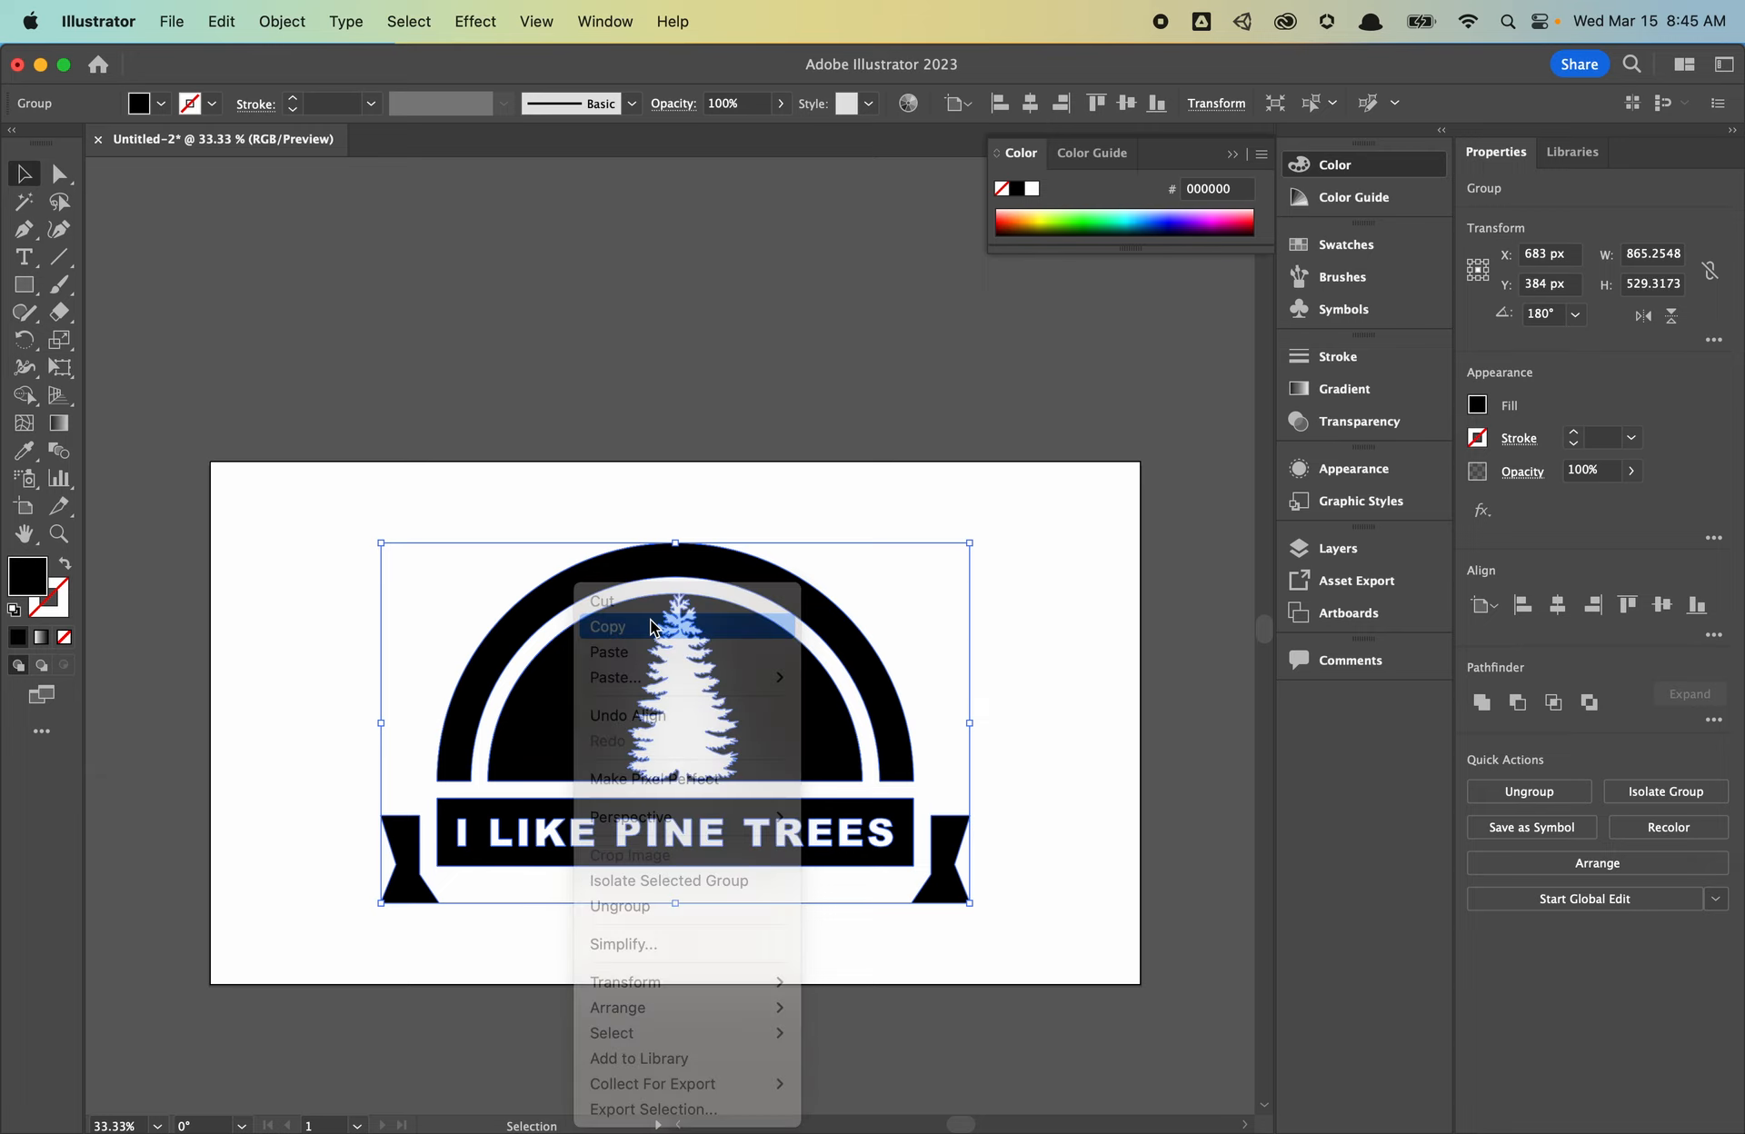